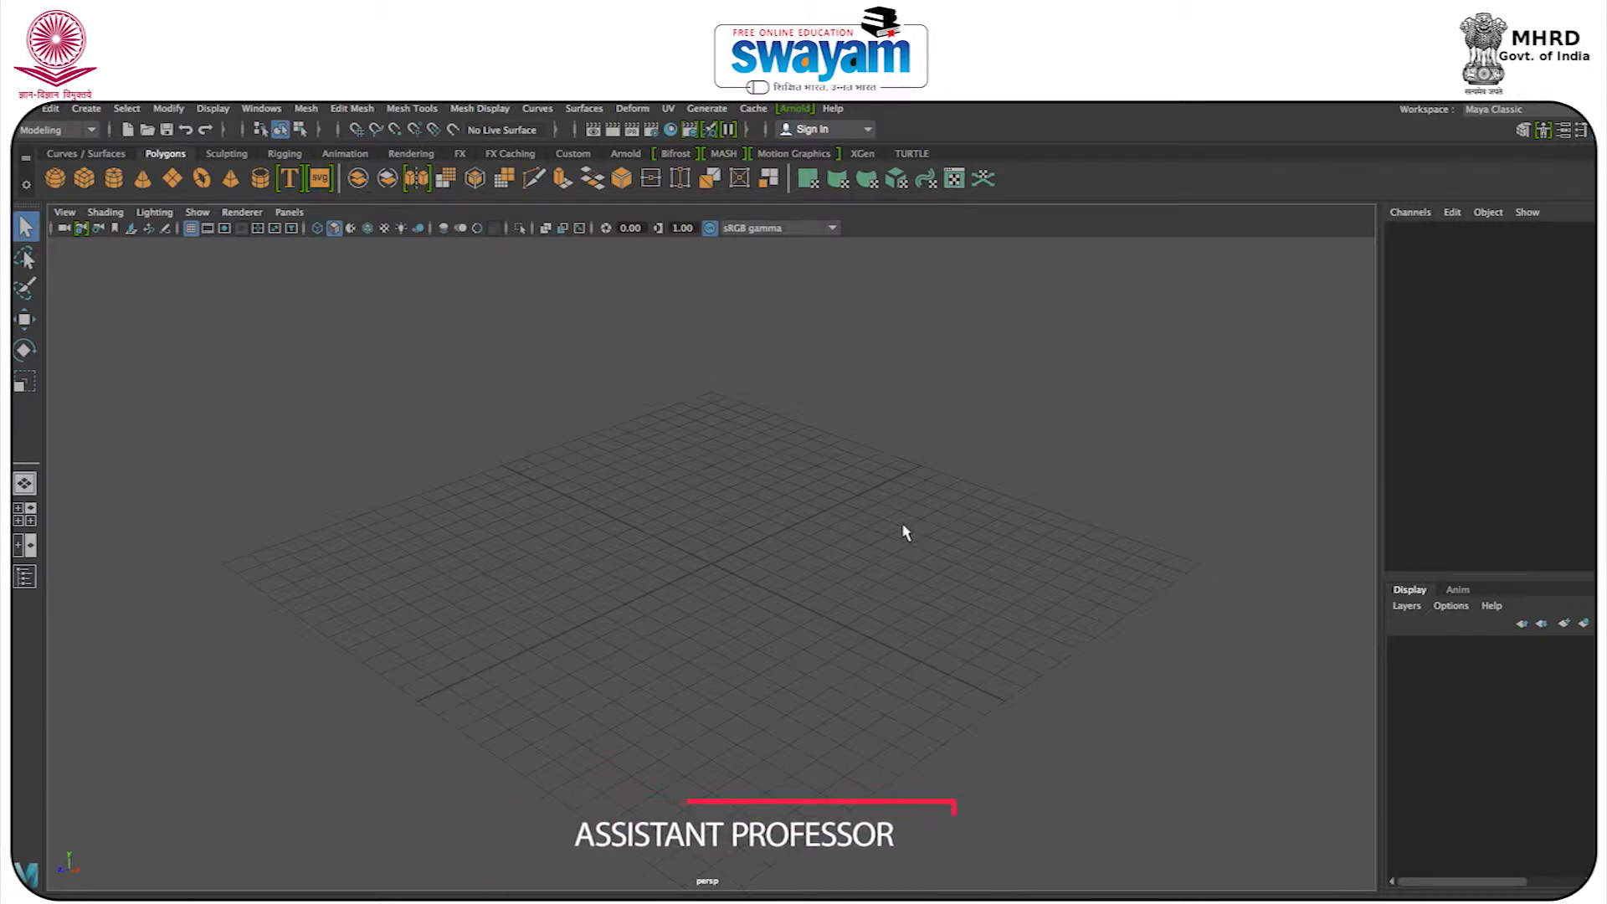
Create a polygon sphere and move it along X to about -10.7.
{"action": "left_click_drag", "start_coordinate": [581, 584], "coordinate": [689, 560], "text": "alt"}
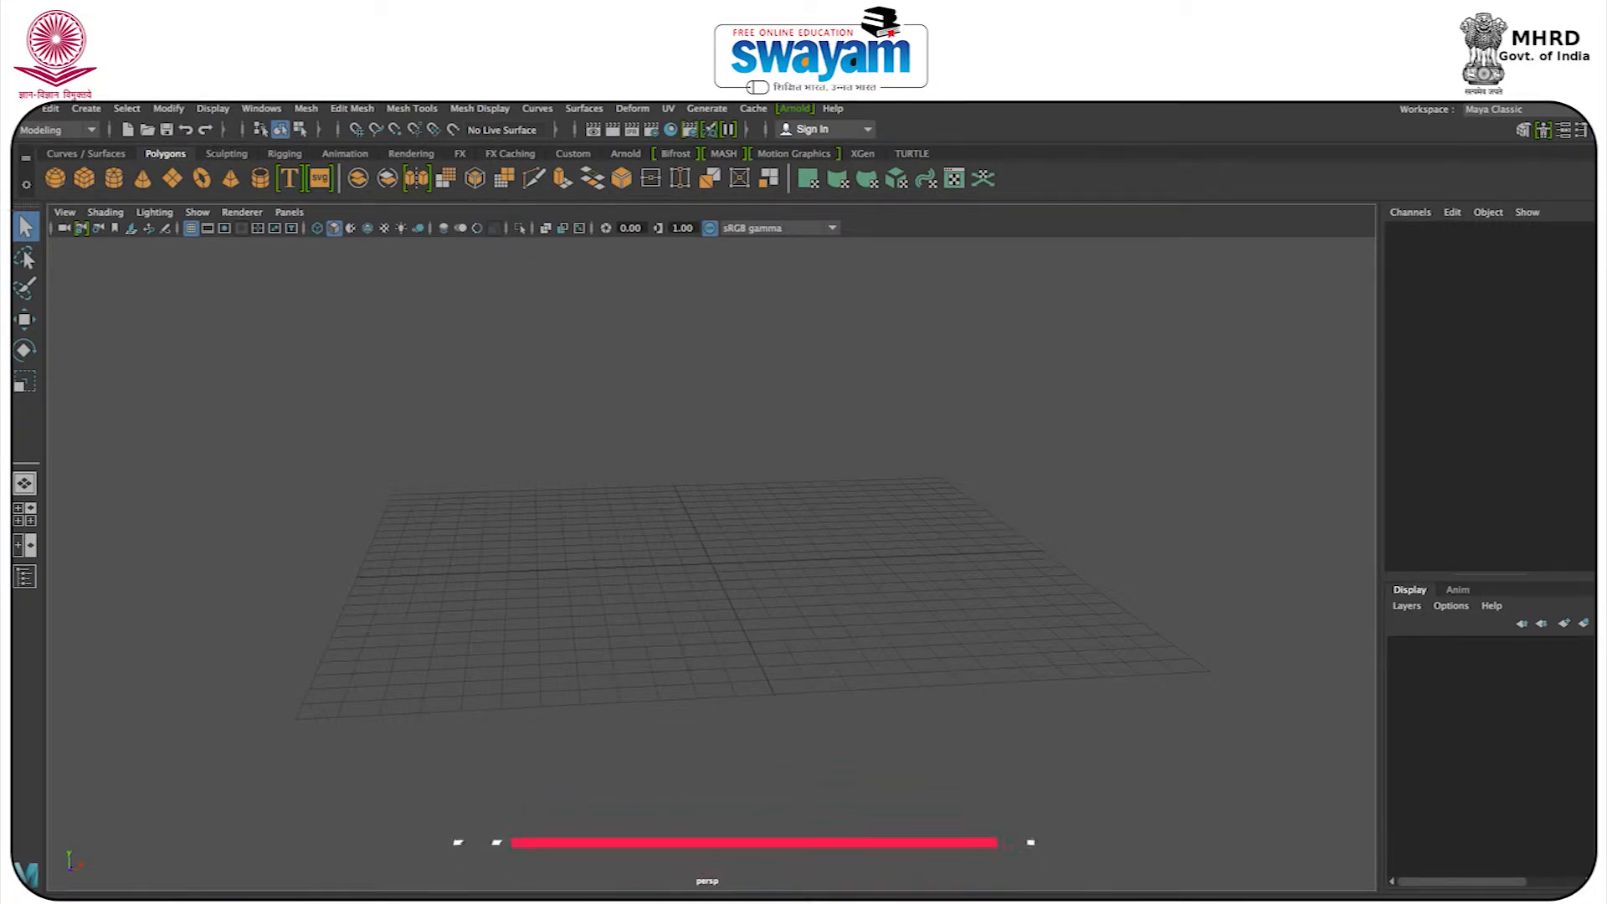
{"action": "left_click", "coordinate": [61, 174]}
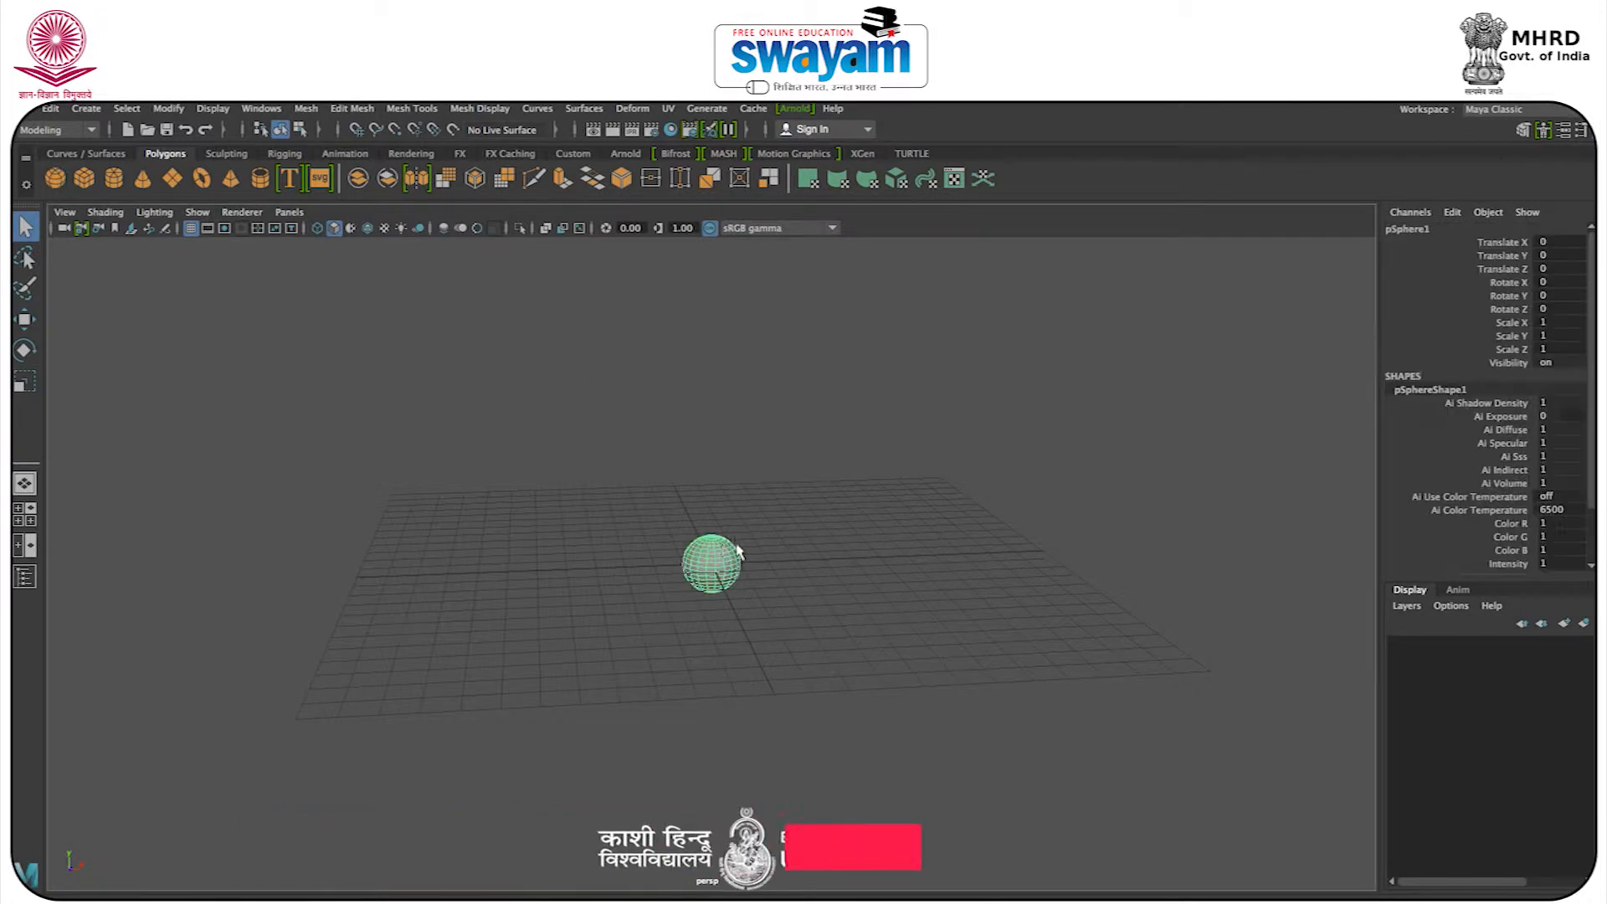
{"action": "key", "text": "w"}
{"action": "left_click_drag", "start_coordinate": [740, 558], "coordinate": [427, 555]}
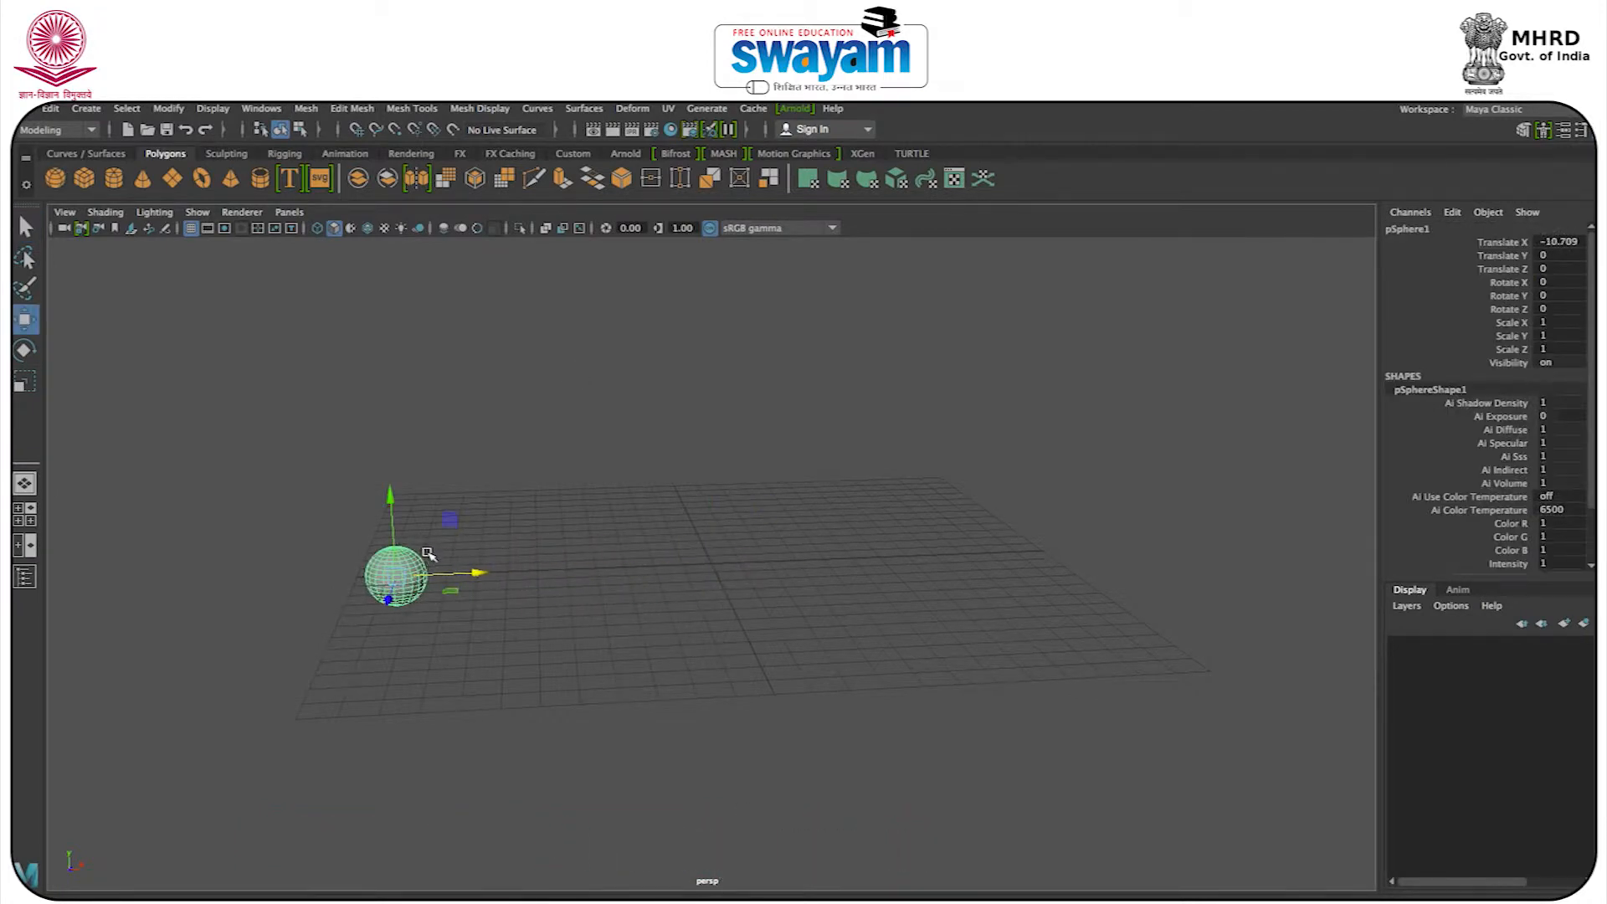
Look at the sphere in the four-view layout and in the enlarged side view.
{"action": "key", "text": "space"}
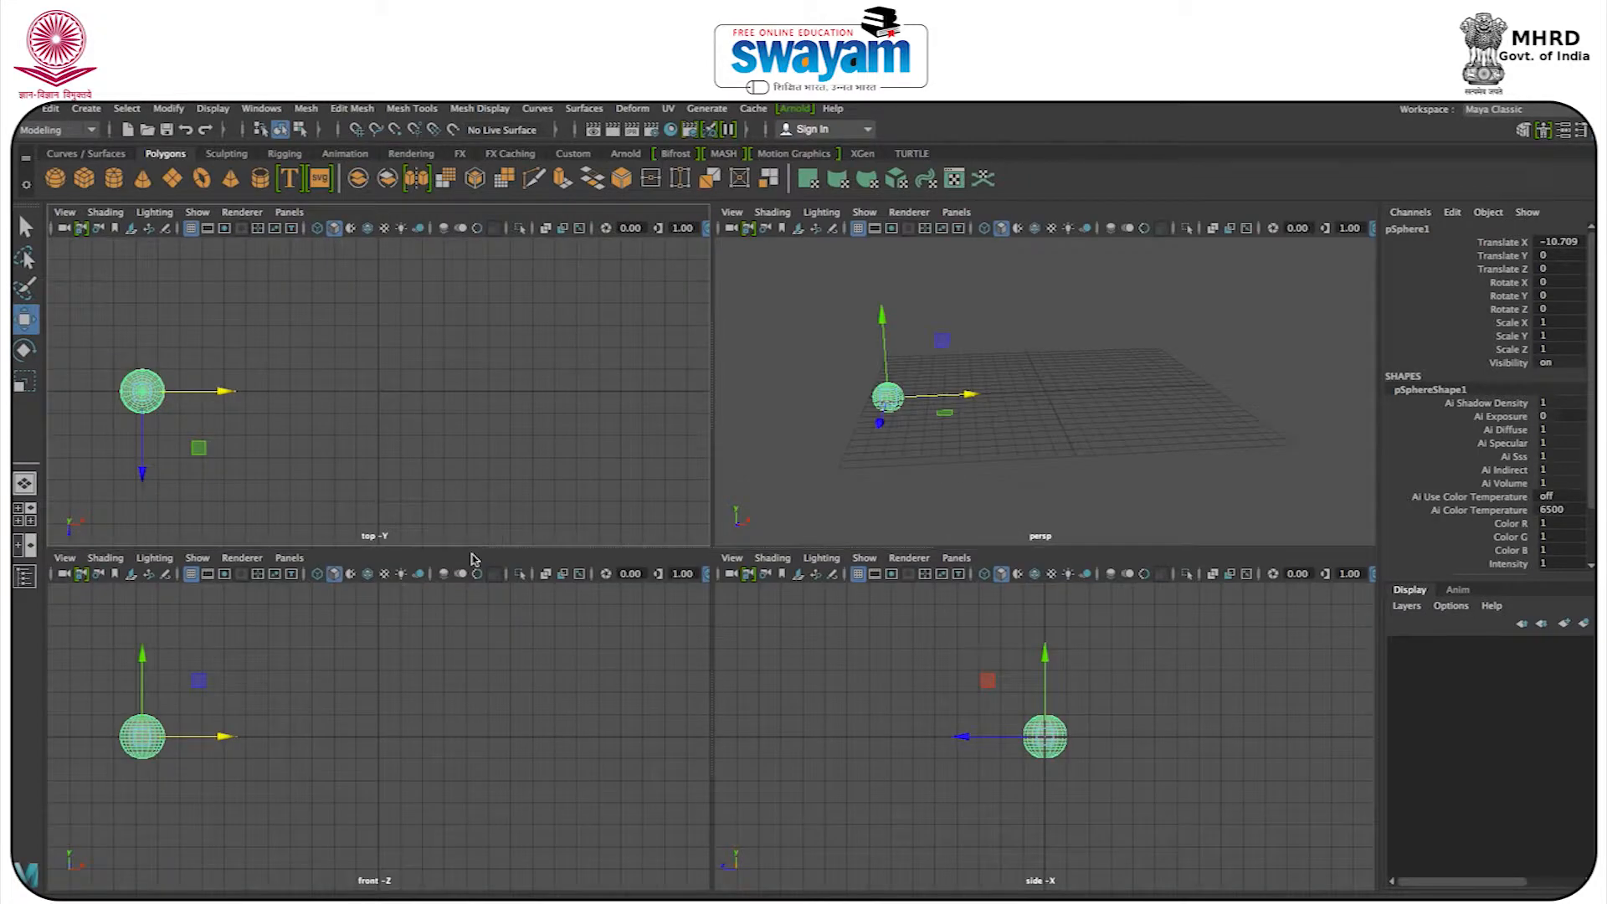
{"action": "left_click", "coordinate": [378, 765]}
{"action": "left_click", "coordinate": [1101, 776]}
{"action": "key", "text": "space"}
{"action": "left_click_drag", "start_coordinate": [878, 569], "coordinate": [702, 599]}
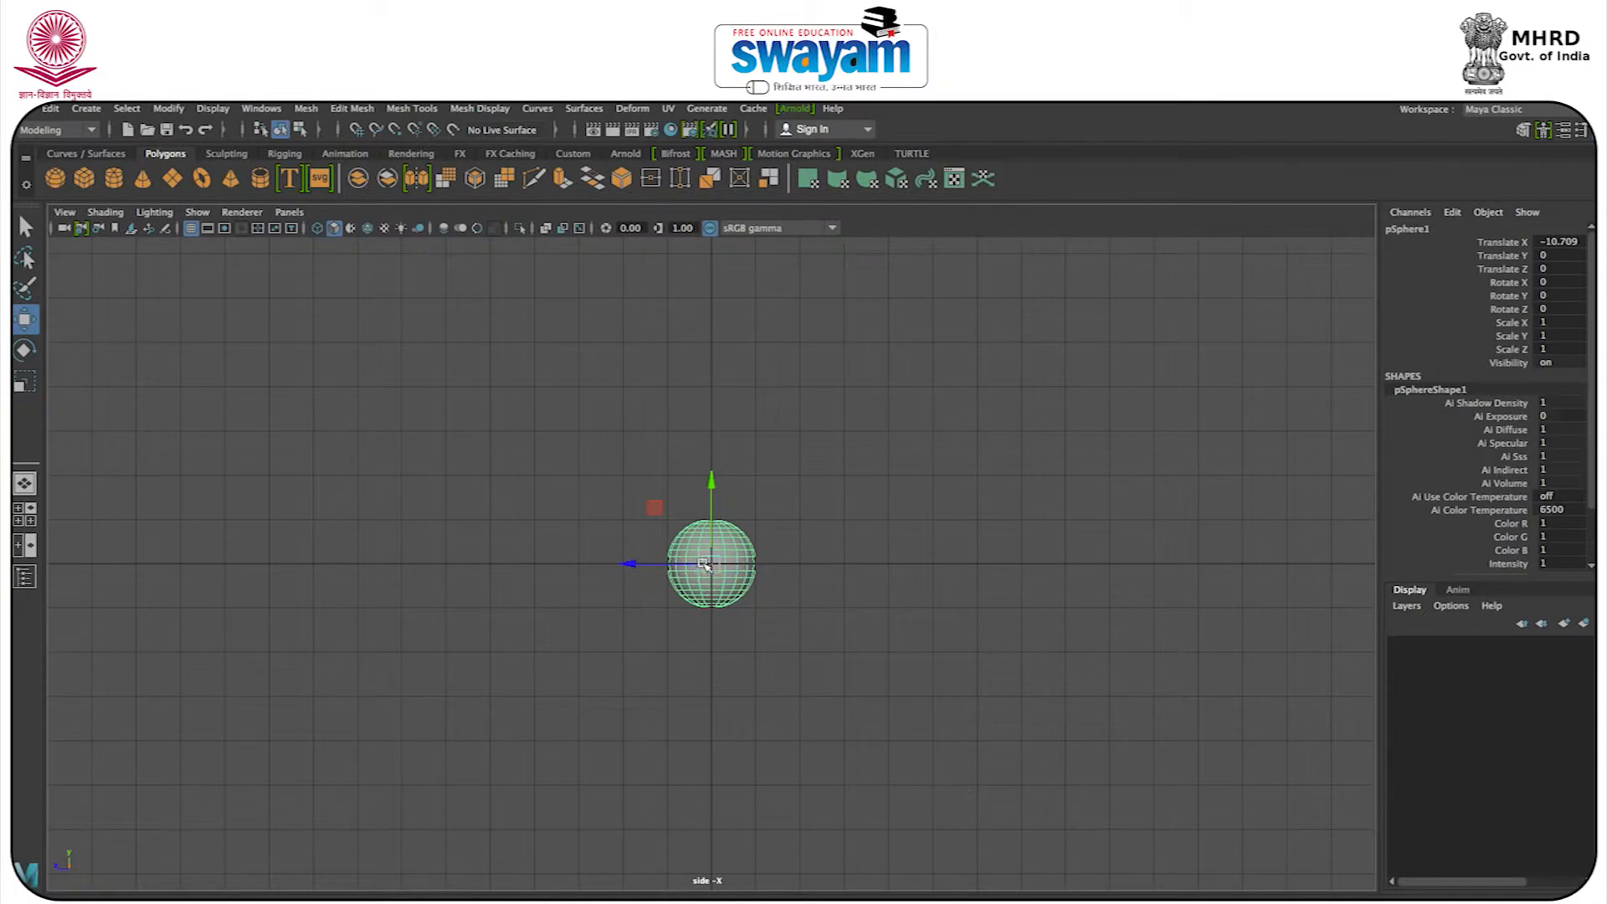
In the front view, move the sphere to about X -21.7 and Y 9.7.
{"action": "key", "text": "space"}
{"action": "left_click_drag", "start_coordinate": [969, 736], "coordinate": [939, 740]}
{"action": "key", "text": "ctrl+z"}
{"action": "left_click_drag", "start_coordinate": [201, 738], "coordinate": [152, 737]}
{"action": "middle_click_drag", "start_coordinate": [238, 697], "coordinate": [459, 675], "text": "alt"}
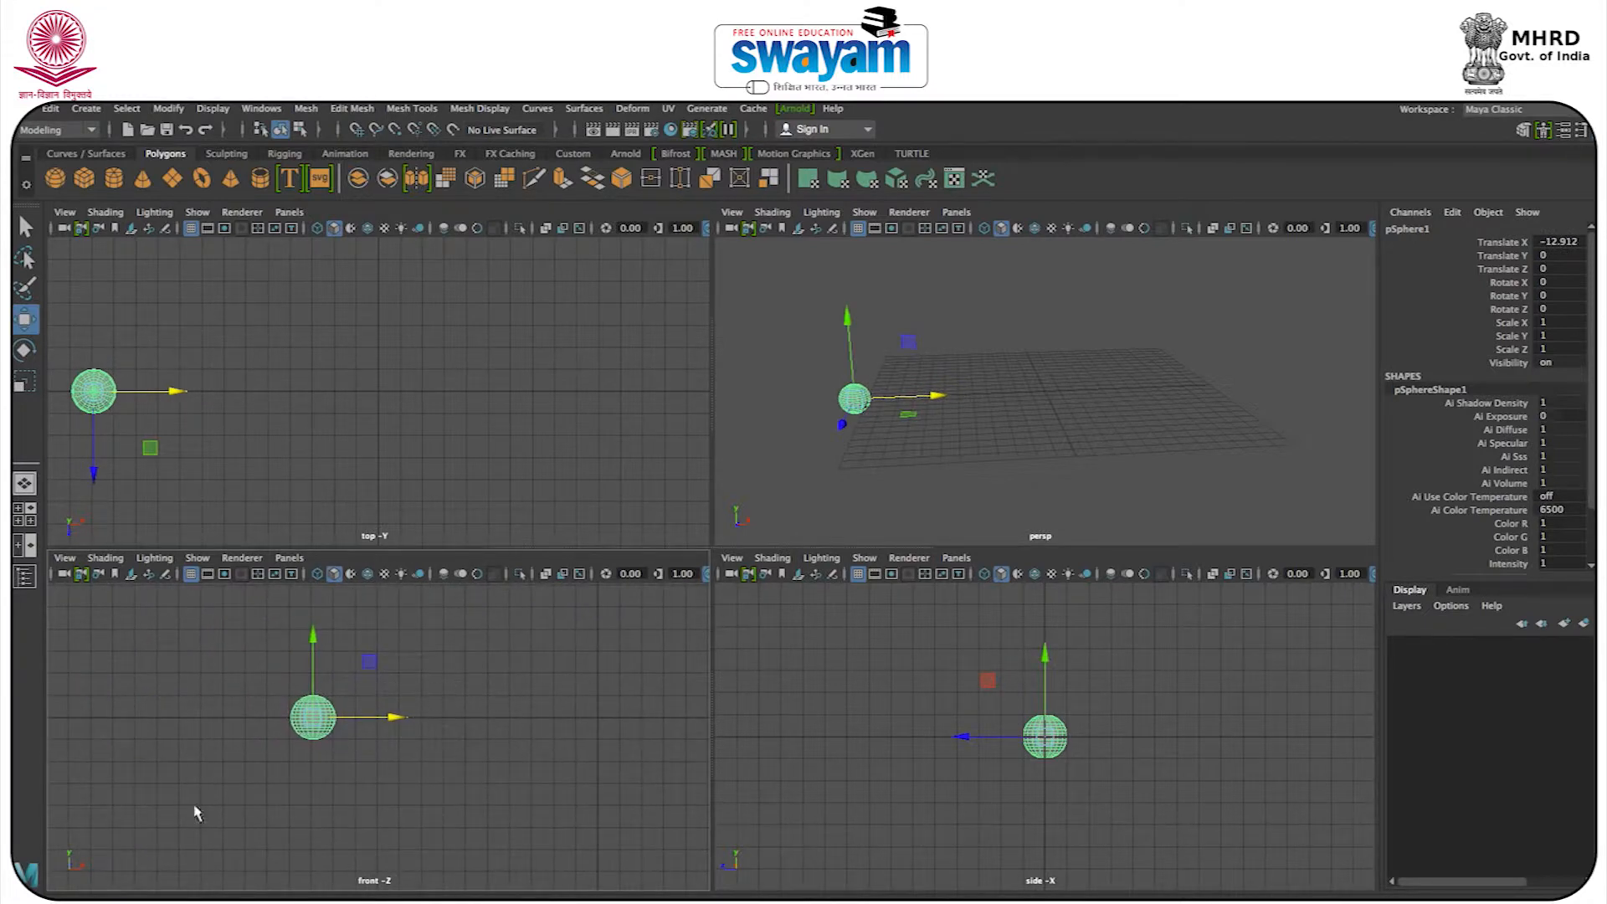
{"action": "key", "text": "space"}
{"action": "middle_click_drag", "start_coordinate": [588, 520], "coordinate": [678, 605], "text": "alt"}
{"action": "left_click_drag", "start_coordinate": [655, 619], "coordinate": [421, 360]}
Create a polygon cube and place it below the sphere at about X -22.2 and Y 0.6.
{"action": "left_click", "coordinate": [86, 180]}
{"action": "left_click_drag", "start_coordinate": [1021, 643], "coordinate": [512, 562]}
{"action": "left_click_drag", "start_coordinate": [1011, 604], "coordinate": [404, 582]}
Scale the cube into a tall block, about 5.6 in X and 7.9 in Y.
{"action": "key", "text": "e"}
{"action": "key", "text": "r"}
{"action": "left_click_drag", "start_coordinate": [404, 525], "coordinate": [363, 106]}
{"action": "left_click_drag", "start_coordinate": [478, 604], "coordinate": [828, 603]}
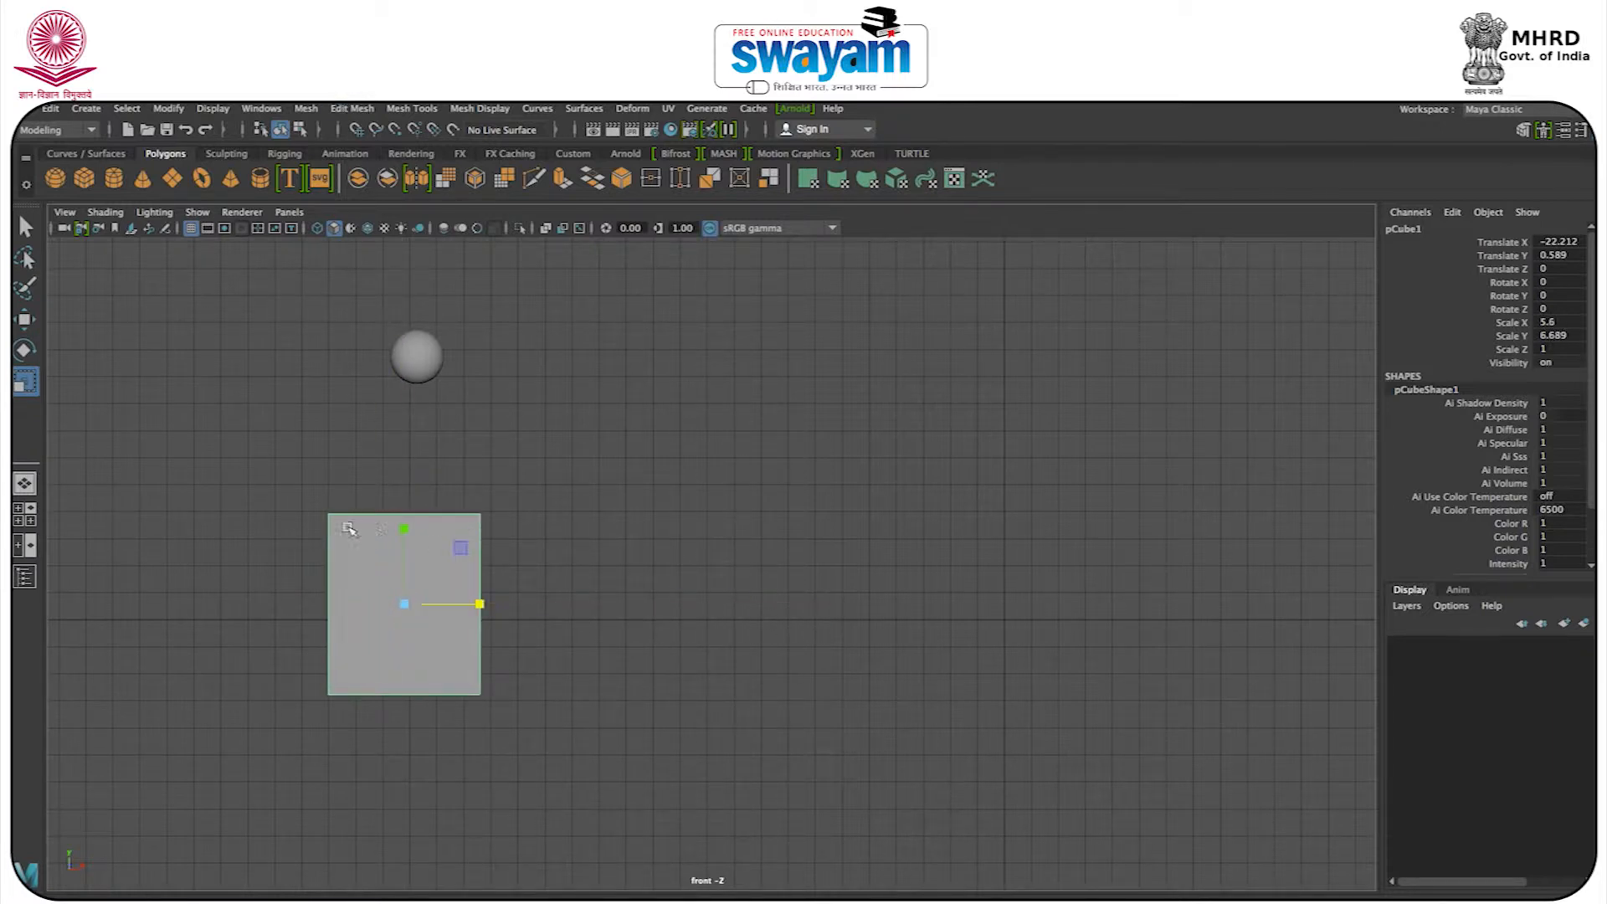
{"action": "left_click_drag", "start_coordinate": [406, 533], "coordinate": [396, 481]}
Raise the block to about Y 4.0 and scale its depth to about 6.8 in Z.
{"action": "key", "text": "w"}
{"action": "key", "text": "space"}
{"action": "key", "text": "space"}
{"action": "left_click_drag", "start_coordinate": [907, 394], "coordinate": [701, 466], "text": "alt"}
{"action": "middle_click_drag", "start_coordinate": [720, 413], "coordinate": [766, 883], "text": "alt"}
{"action": "key", "text": "r"}
{"action": "left_click_drag", "start_coordinate": [678, 545], "coordinate": [216, 578]}
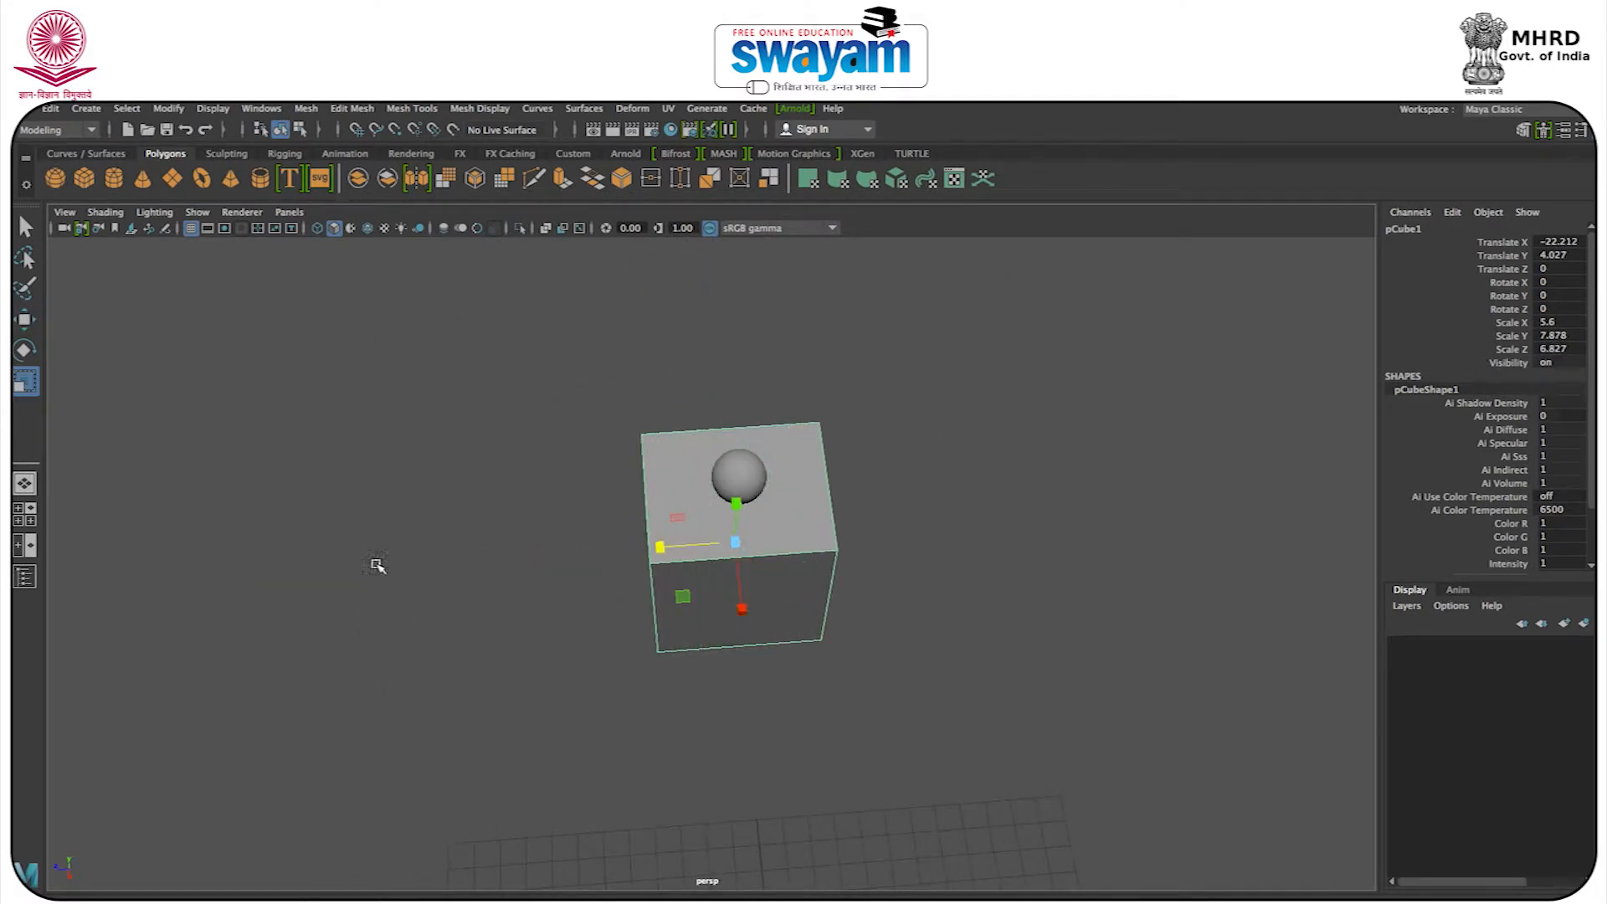
In the front view, lower the sphere to about Y 8.98 so that it rests on top of the block.
{"action": "key", "text": "space"}
{"action": "key", "text": "space"}
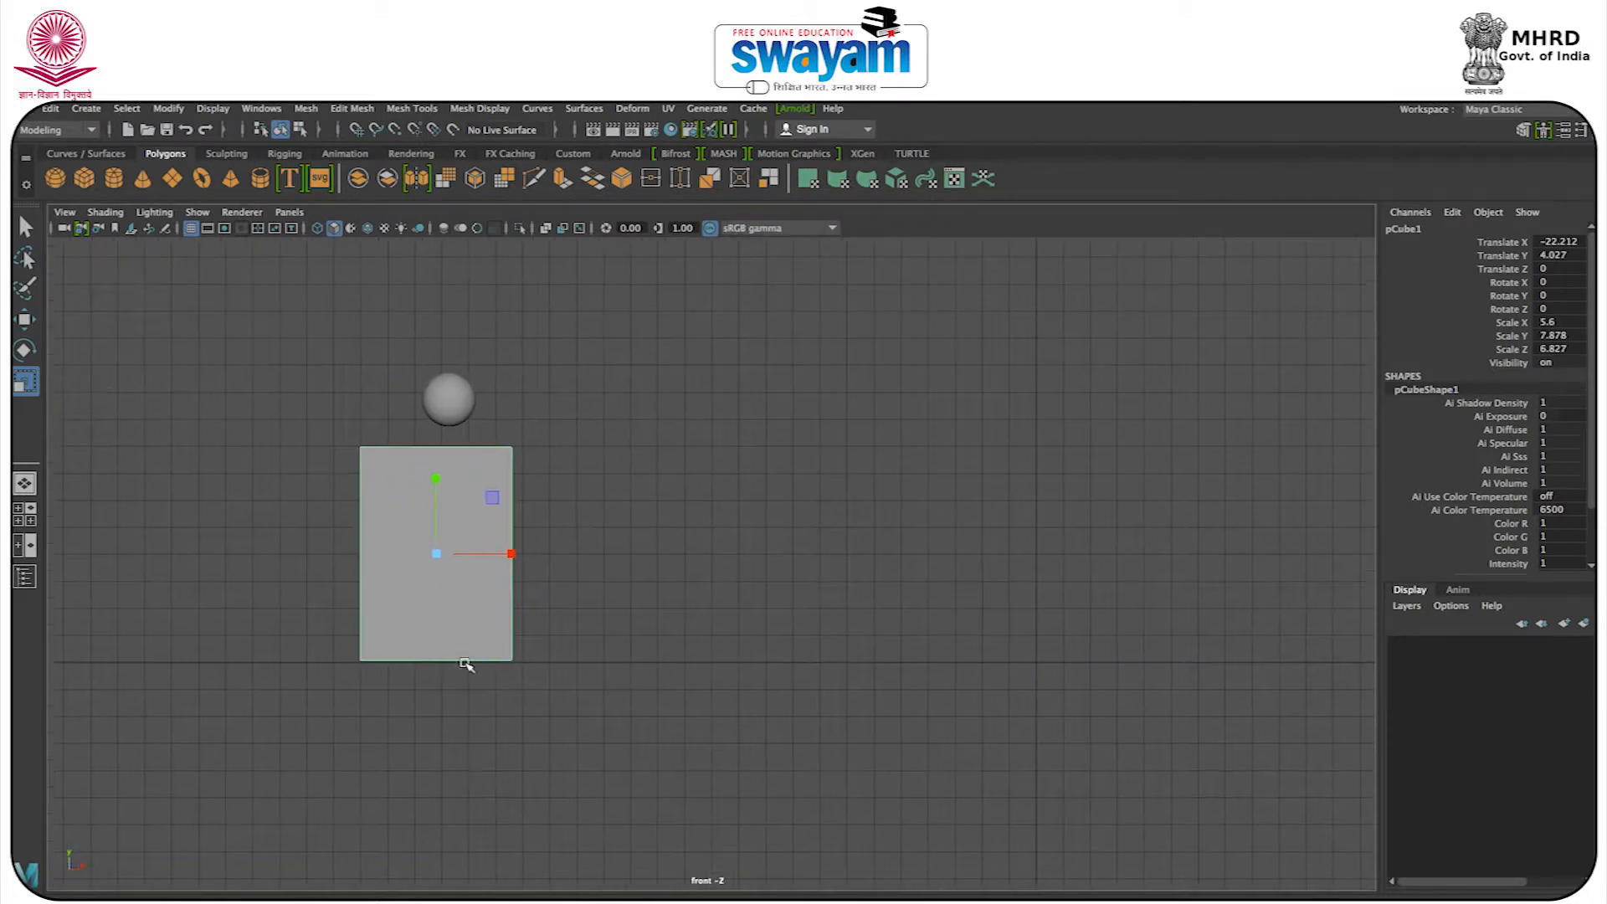
{"action": "left_click", "coordinate": [452, 400]}
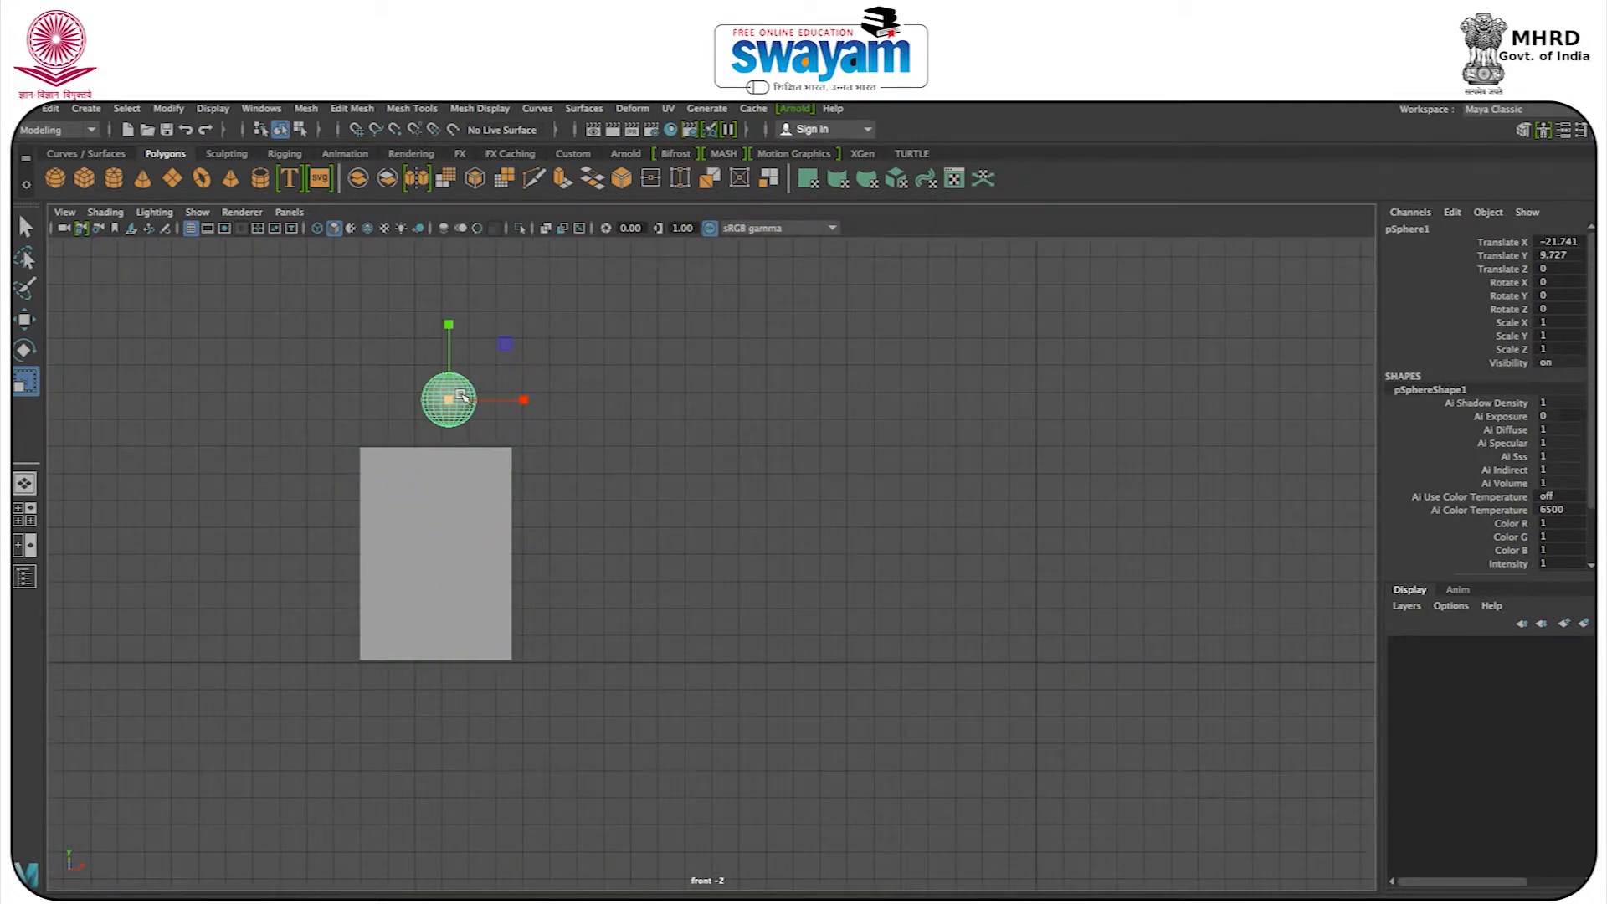
{"action": "key", "text": "f"}
{"action": "scroll", "coordinate": [601, 421], "scroll_direction": "down", "scroll_amount": 10}
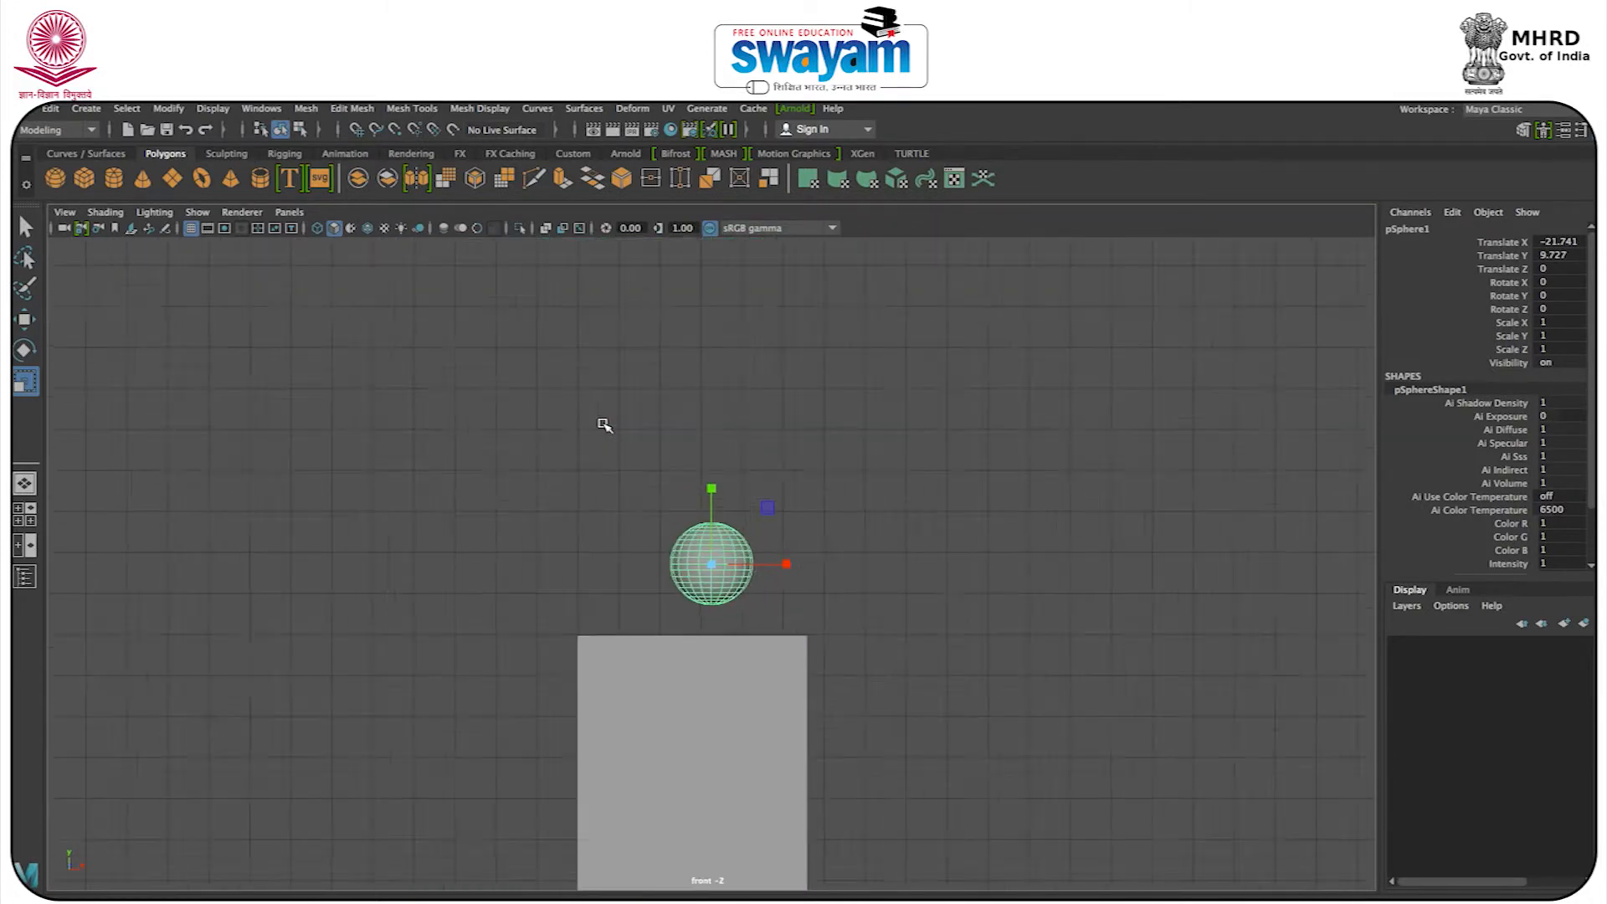
{"action": "scroll", "coordinate": [604, 425], "scroll_direction": "up", "scroll_amount": 5}
{"action": "key", "text": "w"}
{"action": "left_click_drag", "start_coordinate": [711, 492], "coordinate": [705, 569]}
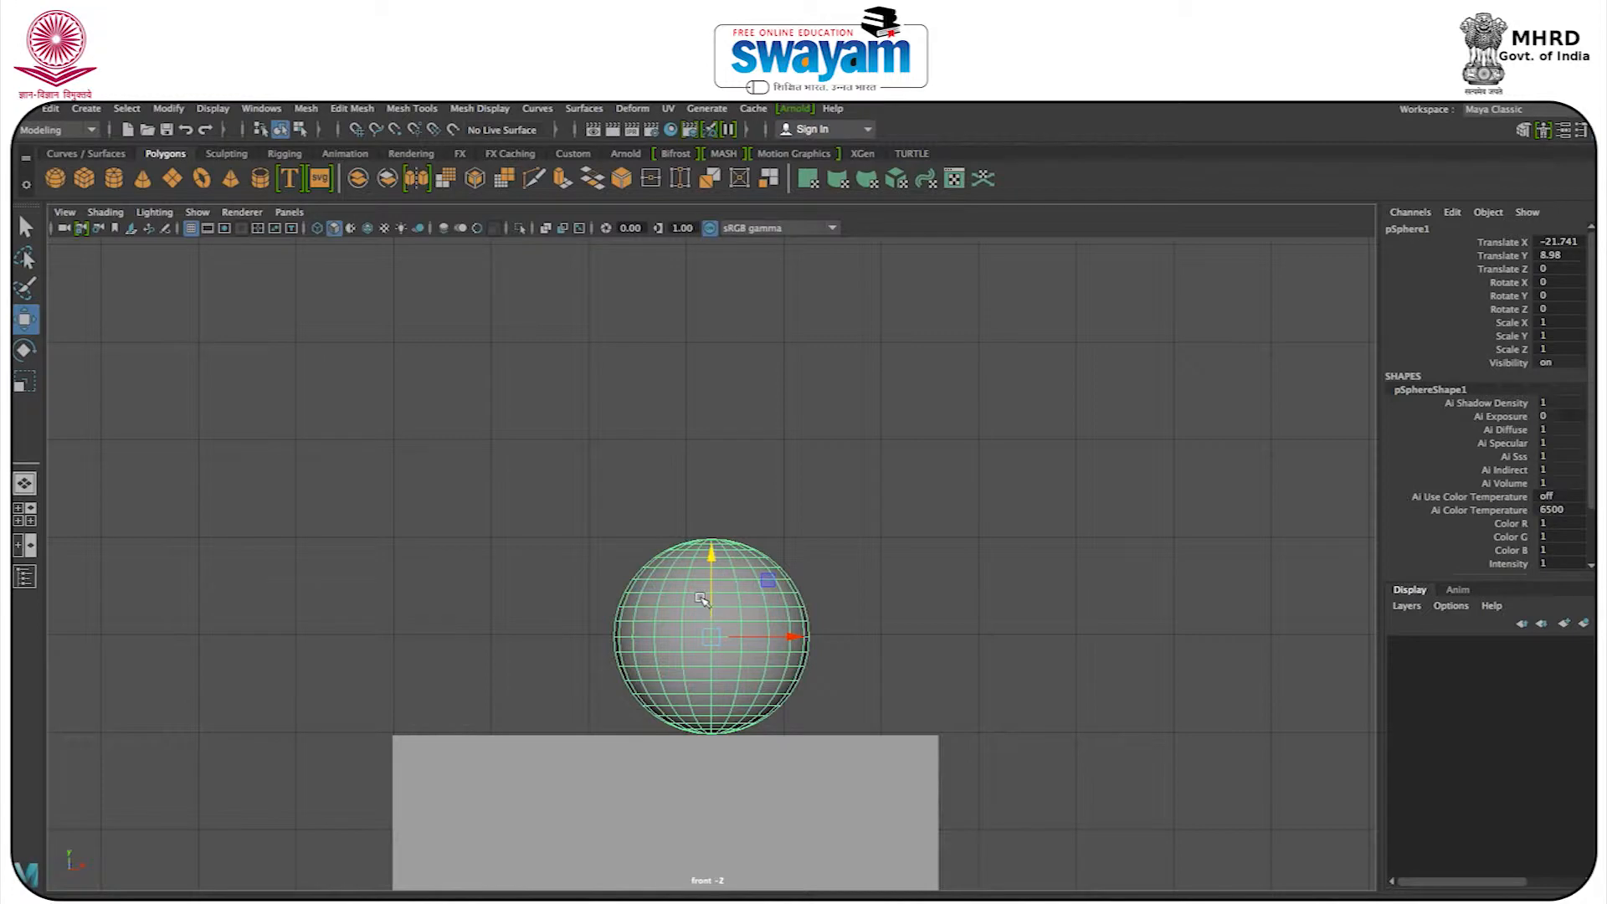
In wireframe, sink the sphere slightly into the block at about Y 8.79, raise it back to Y 8.98, and restore shaded display.
{"action": "key", "text": "4"}
{"action": "left_click_drag", "start_coordinate": [709, 609], "coordinate": [708, 627]}
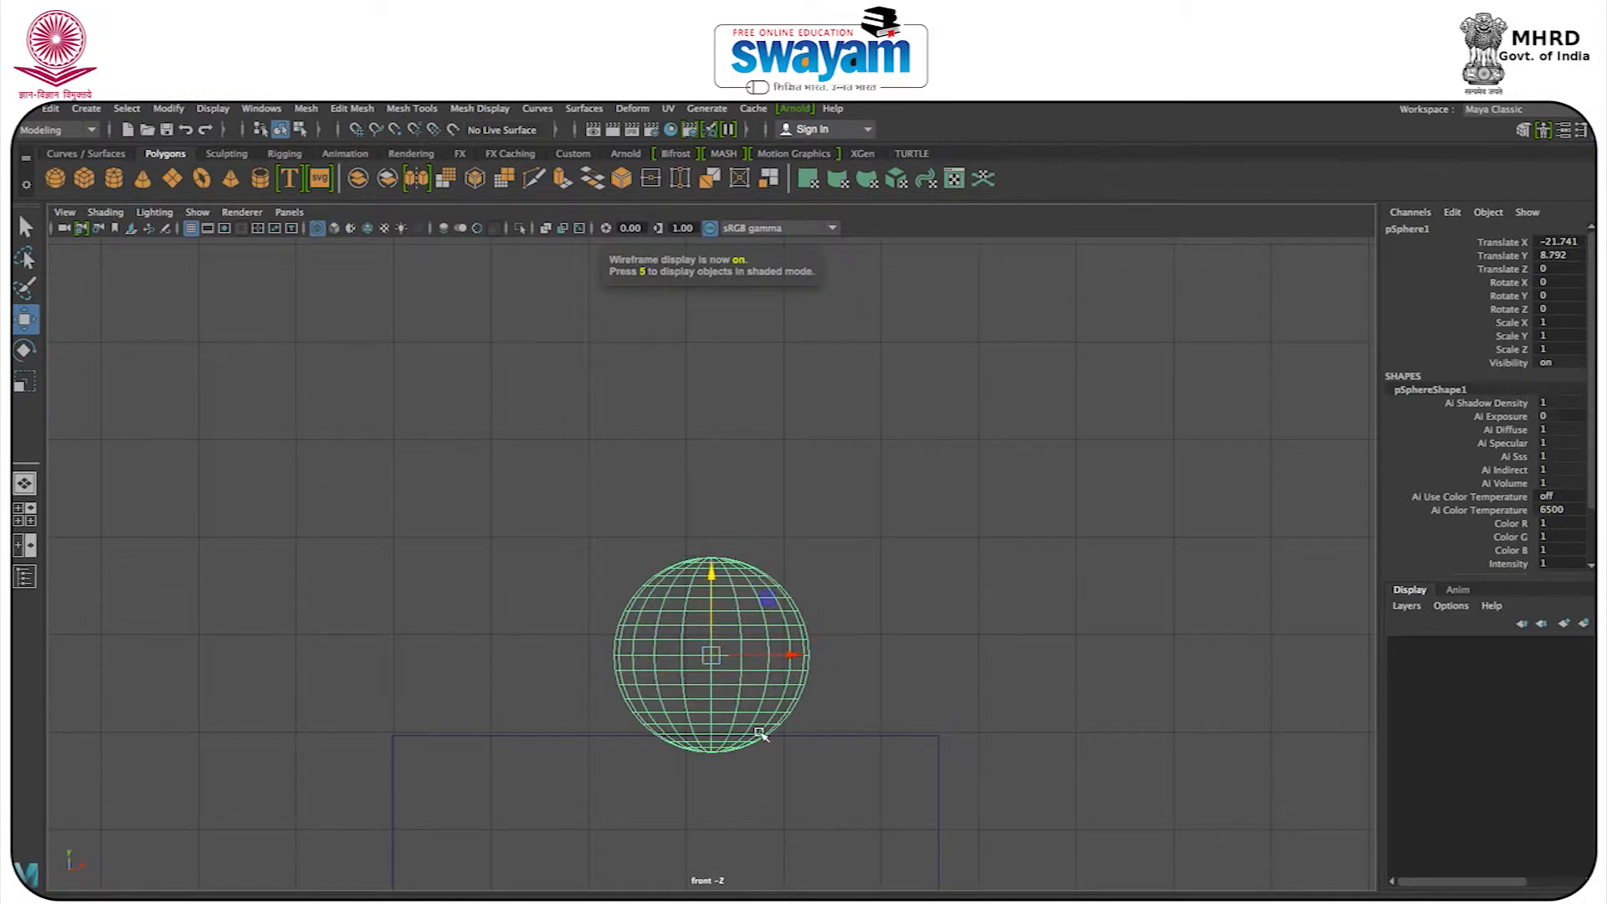
{"action": "middle_click_drag", "start_coordinate": [739, 703], "coordinate": [703, 564], "text": "alt"}
{"action": "scroll", "coordinate": [703, 564], "scroll_direction": "down", "scroll_amount": 3}
{"action": "left_click_drag", "start_coordinate": [787, 567], "coordinate": [691, 662]}
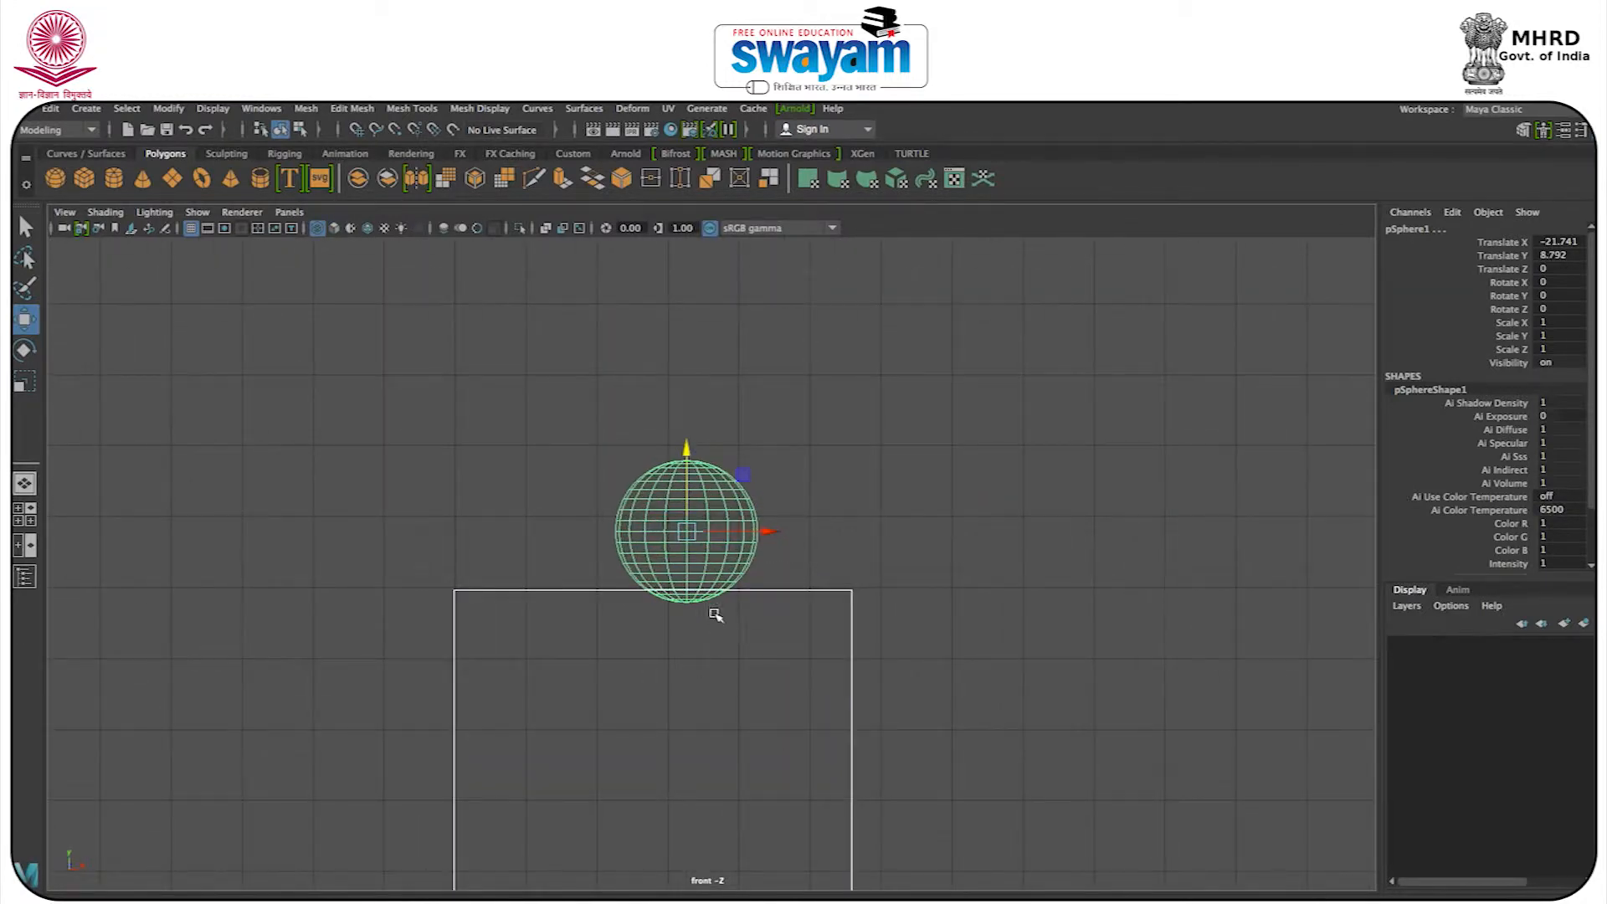
{"action": "left_click", "coordinate": [784, 500]}
{"action": "left_click", "coordinate": [692, 509]}
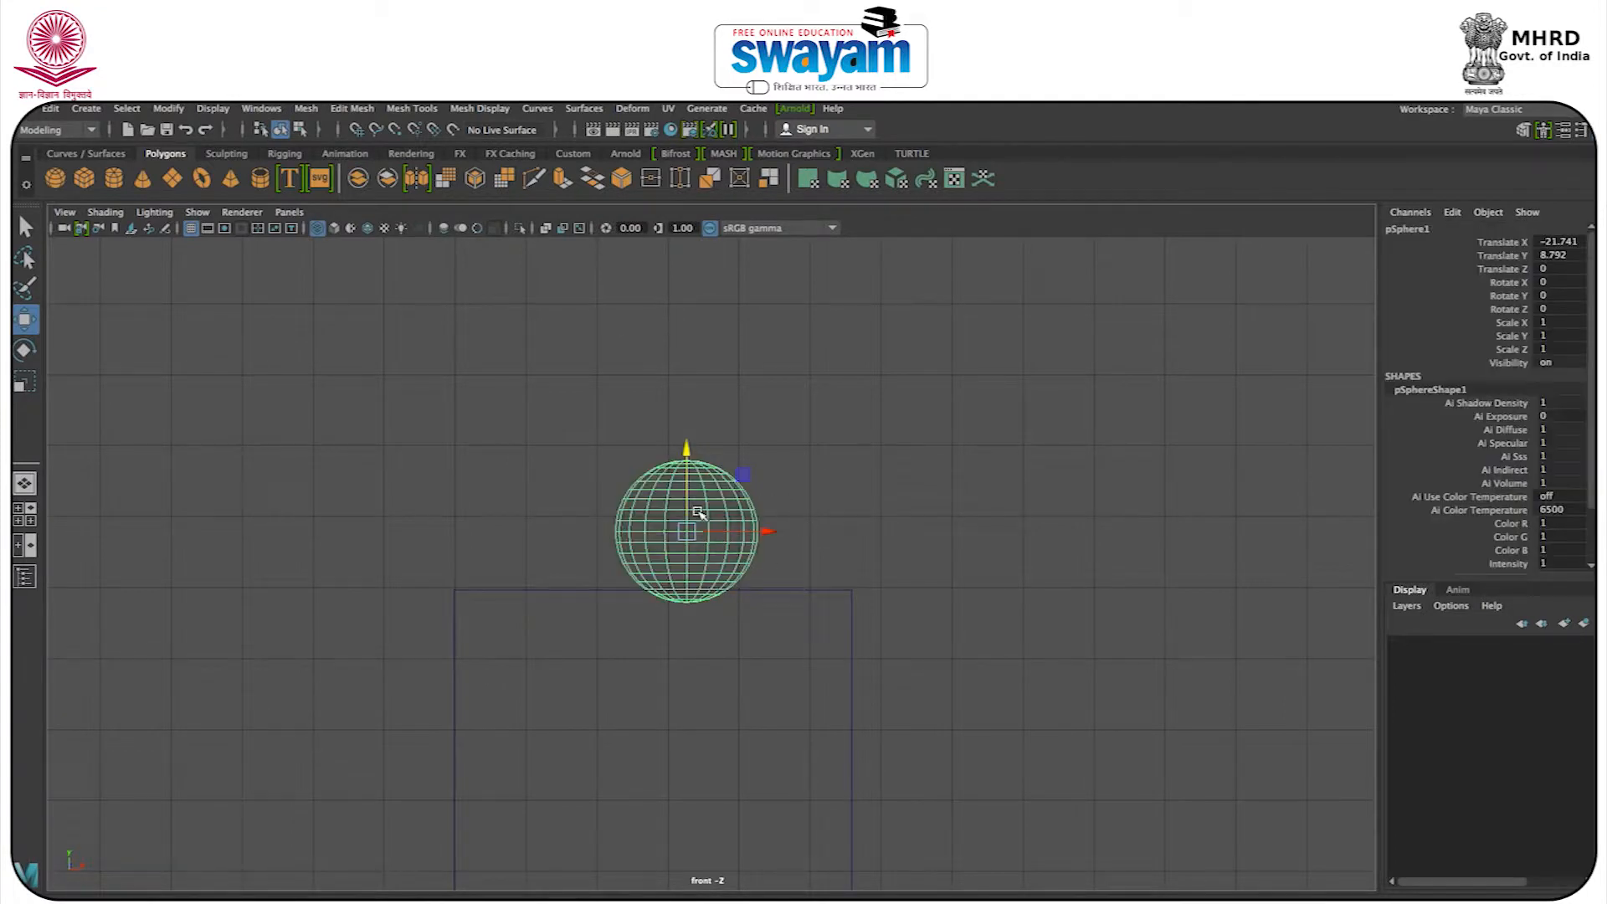
{"action": "left_click_drag", "start_coordinate": [684, 502], "coordinate": [683, 489]}
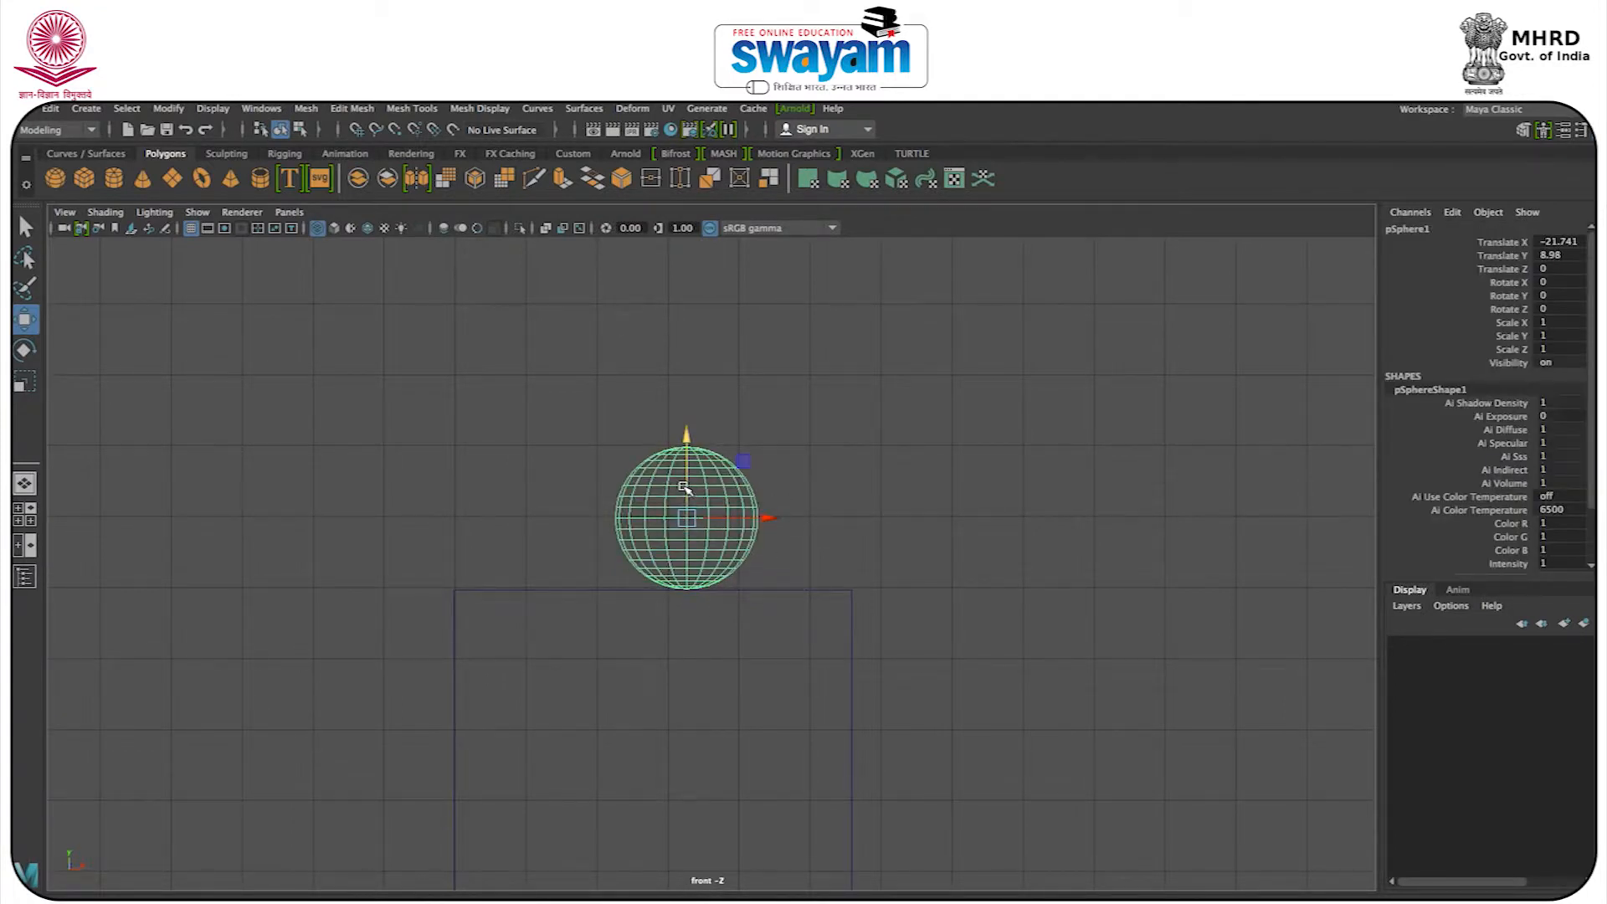
{"action": "key", "text": "5"}
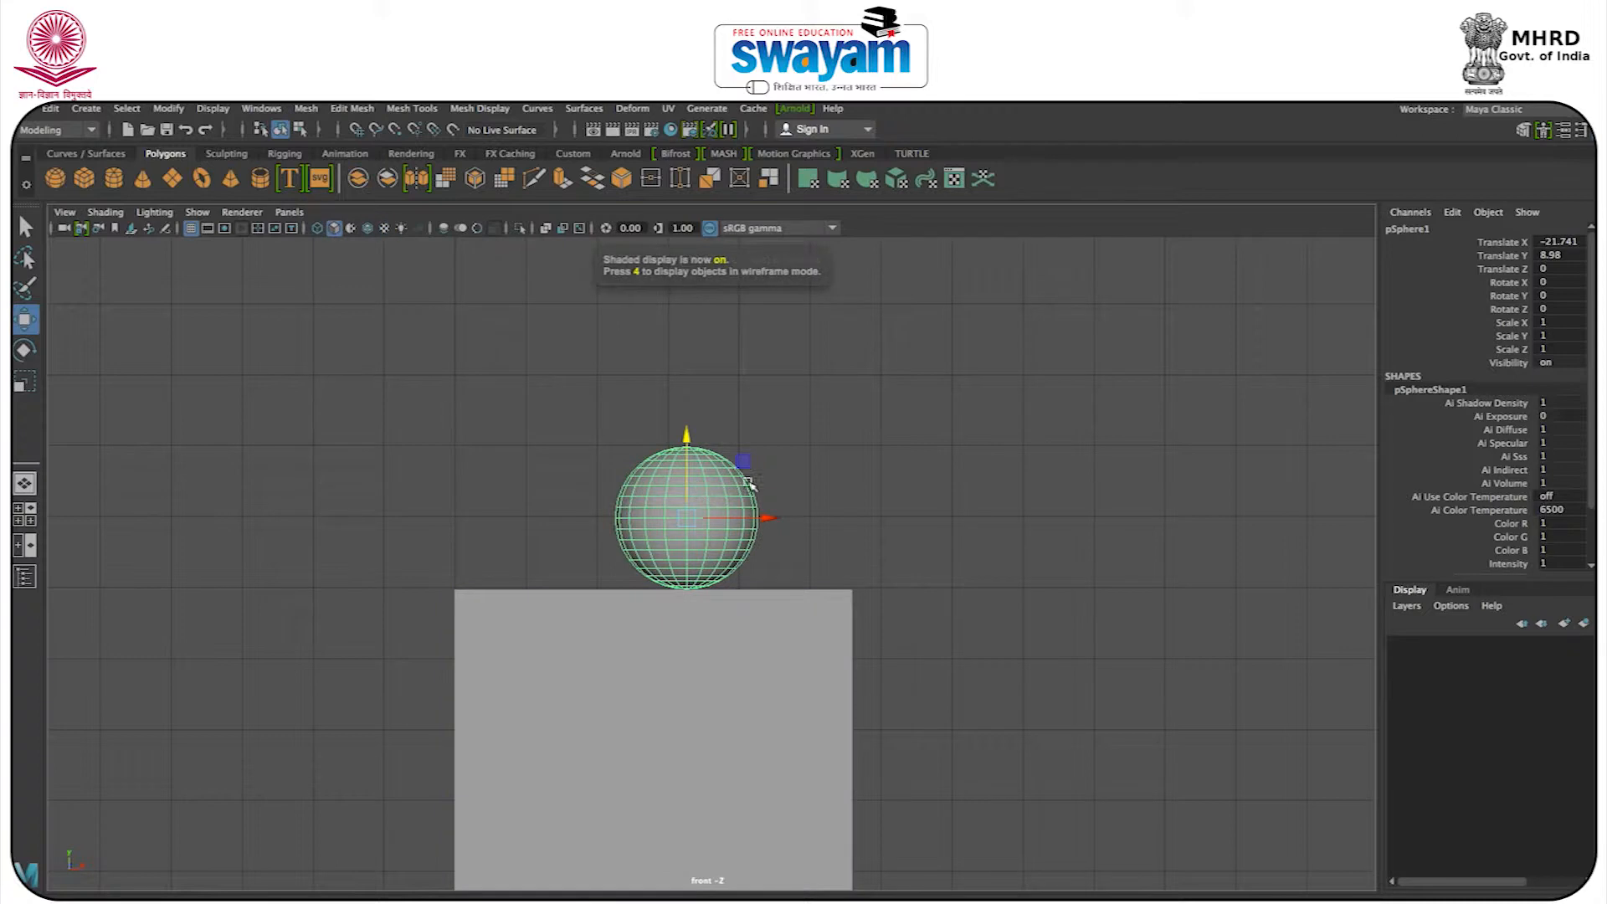
{"action": "left_click", "coordinate": [750, 466]}
{"action": "left_click", "coordinate": [676, 549]}
Examine the sphere's seating on the block in the perspective view and check the sphere's transform values.
{"action": "key", "text": "space"}
{"action": "key", "text": "space"}
{"action": "left_click_drag", "start_coordinate": [857, 488], "coordinate": [990, 429], "text": "alt"}
{"action": "middle_click_drag", "start_coordinate": [986, 525], "coordinate": [844, 453], "text": "alt"}
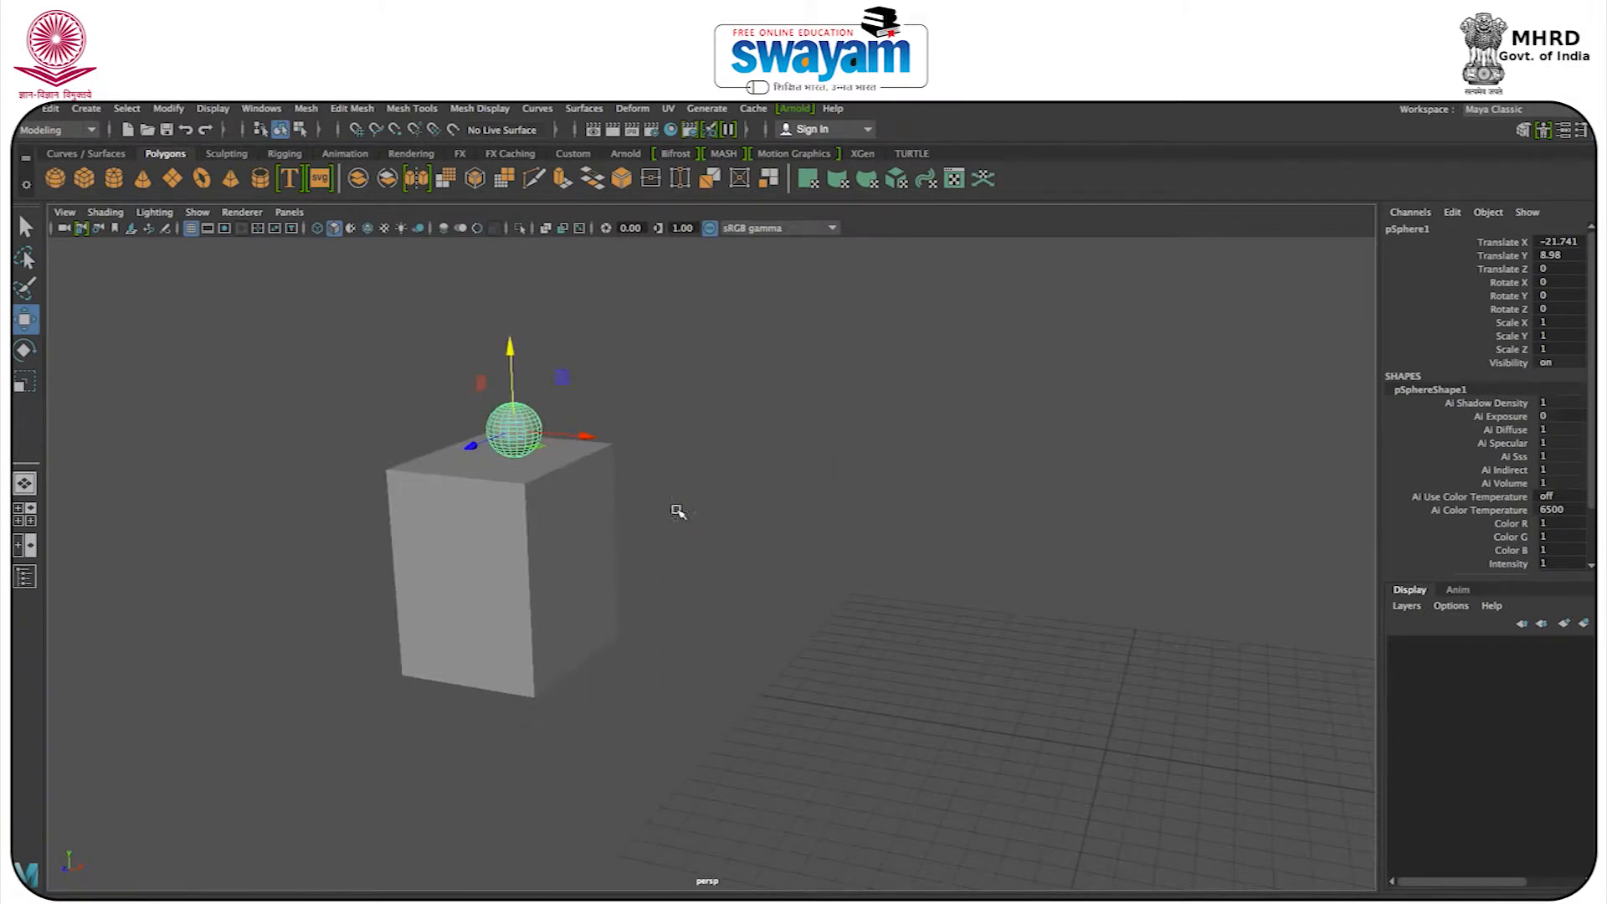
{"action": "left_click", "coordinate": [526, 540]}
{"action": "left_click_drag", "start_coordinate": [808, 592], "coordinate": [908, 557]}
{"action": "left_click_drag", "start_coordinate": [725, 617], "coordinate": [838, 600], "text": "alt"}
{"action": "left_click", "coordinate": [482, 455]}
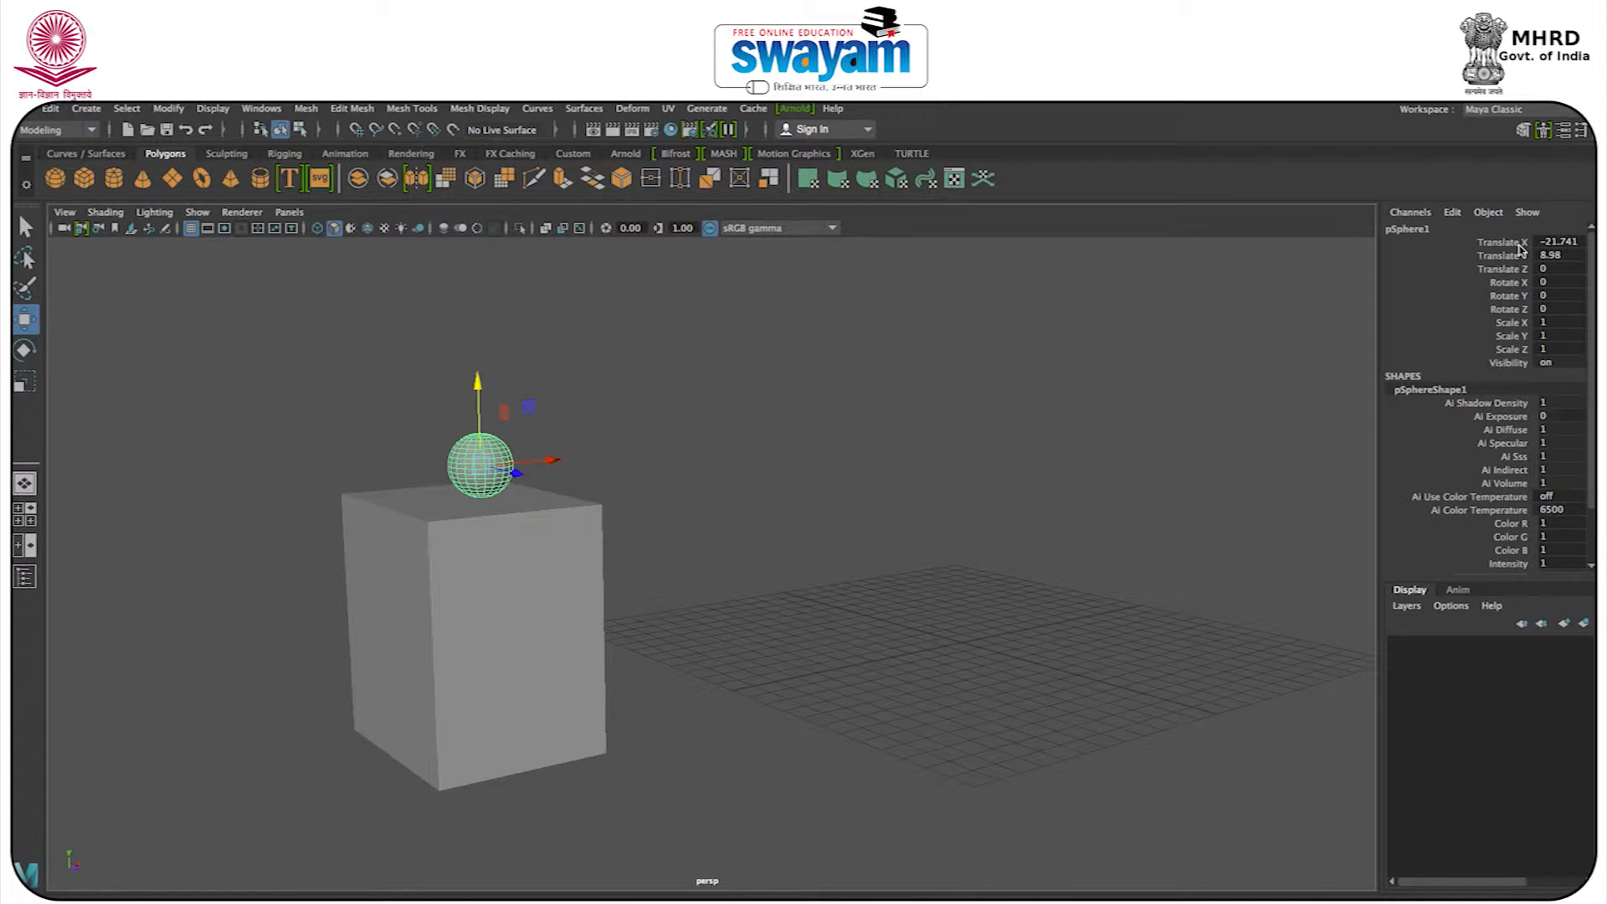
Freeze the transformations of both the sphere and the block.
{"action": "left_click", "coordinate": [736, 438]}
{"action": "left_click", "coordinate": [483, 474]}
{"action": "left_click", "coordinate": [186, 111]}
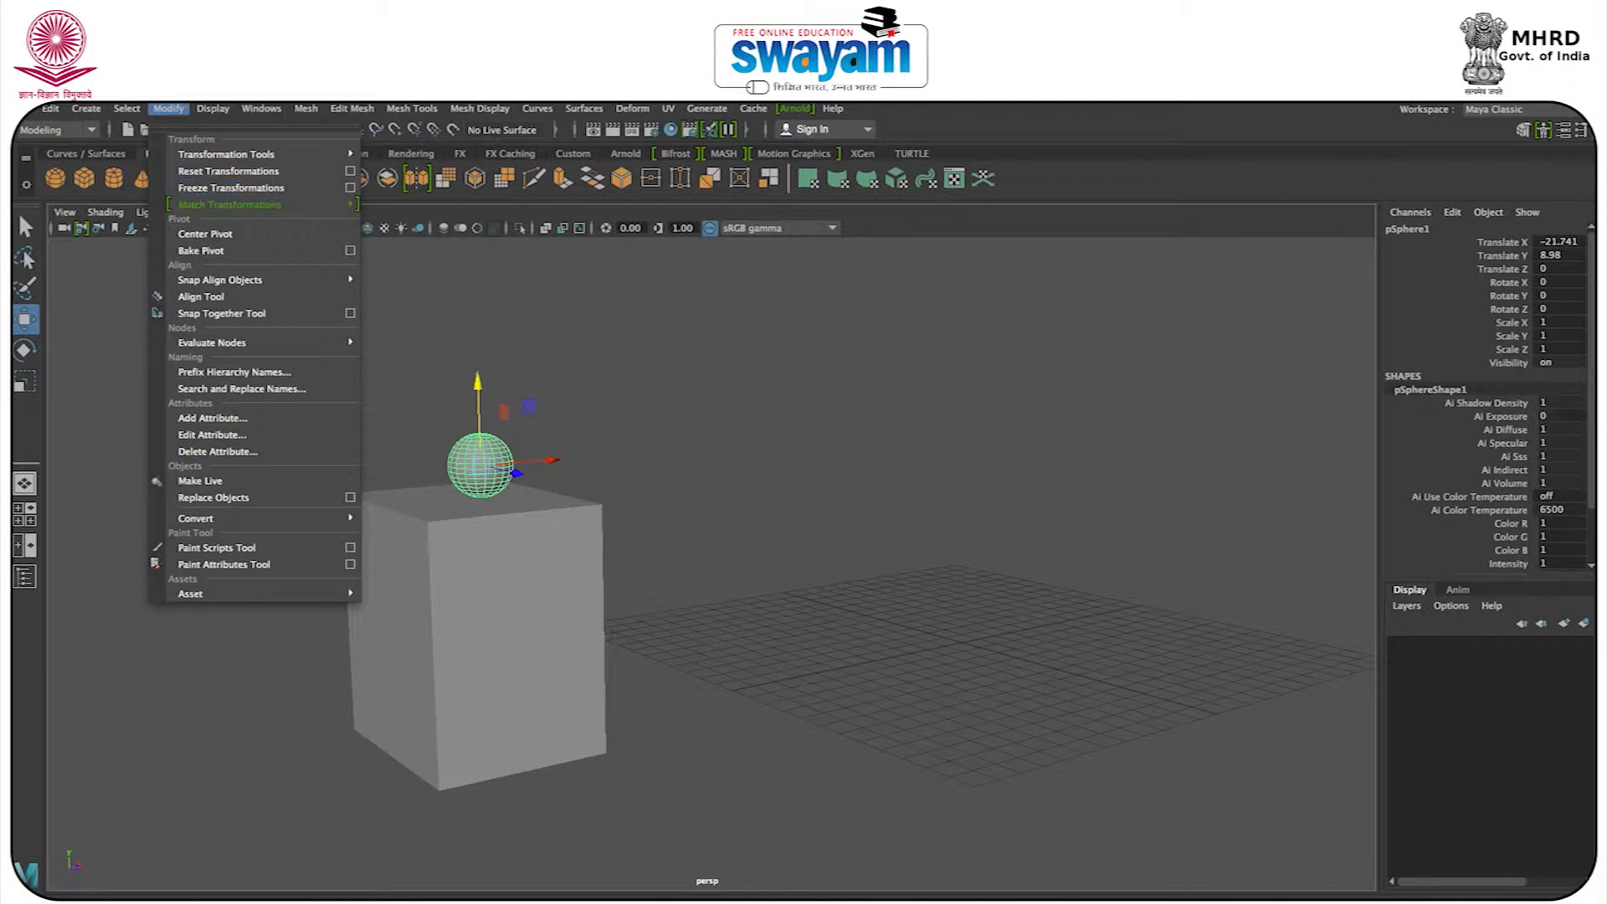
{"action": "left_click", "coordinate": [216, 191]}
{"action": "left_click_drag", "start_coordinate": [760, 363], "coordinate": [231, 889]}
{"action": "left_click", "coordinate": [127, 109]}
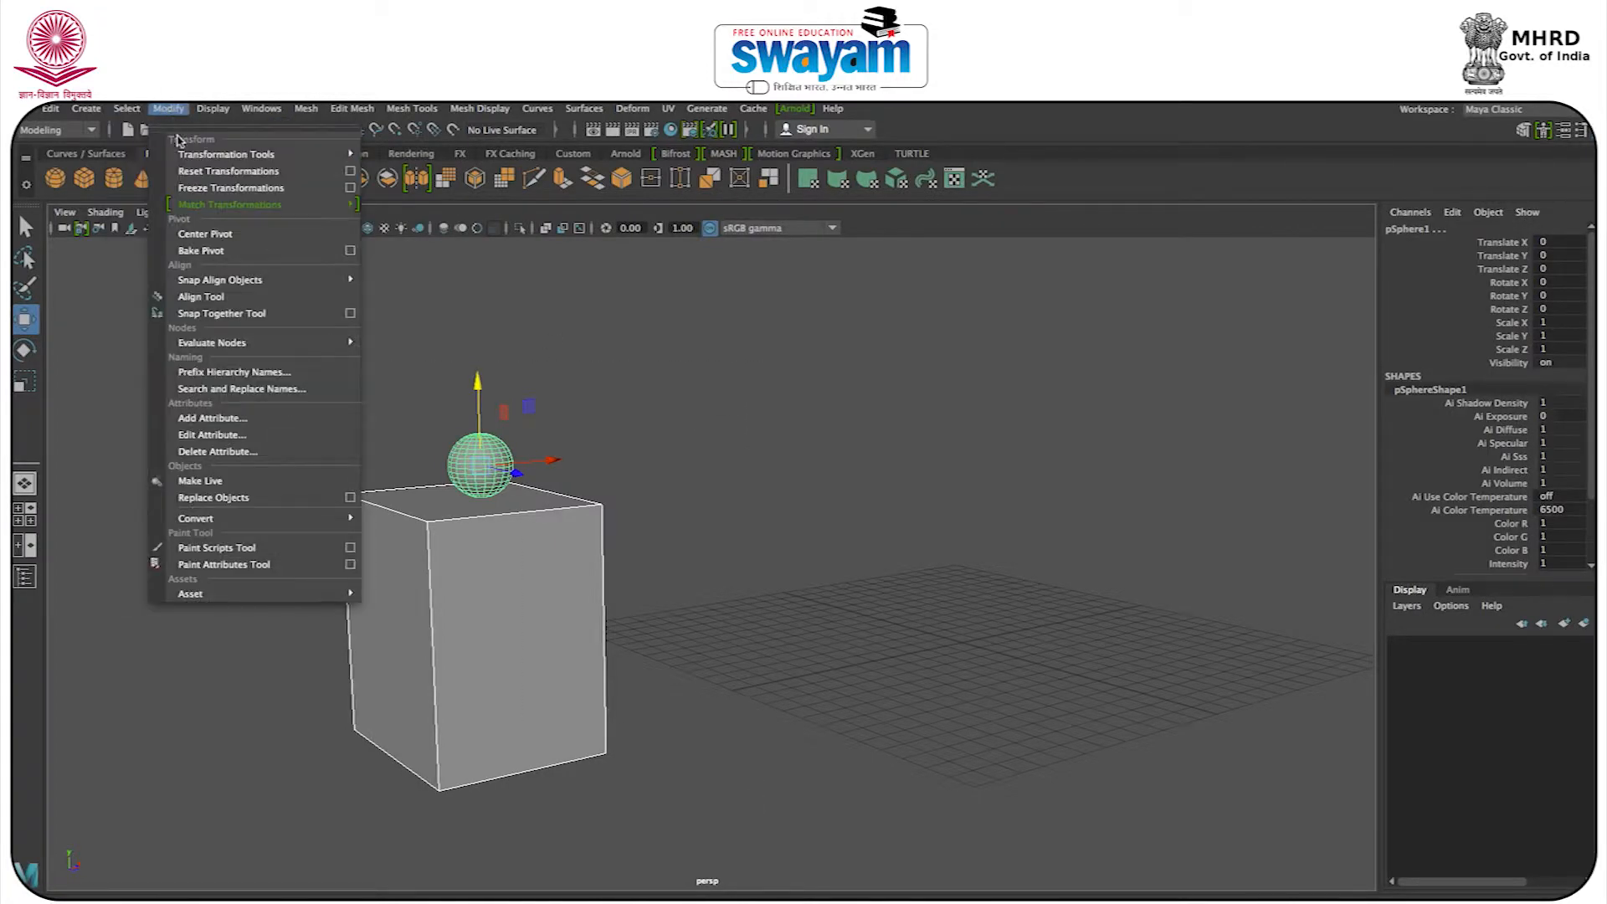
{"action": "left_click", "coordinate": [198, 186]}
{"action": "left_click", "coordinate": [705, 452]}
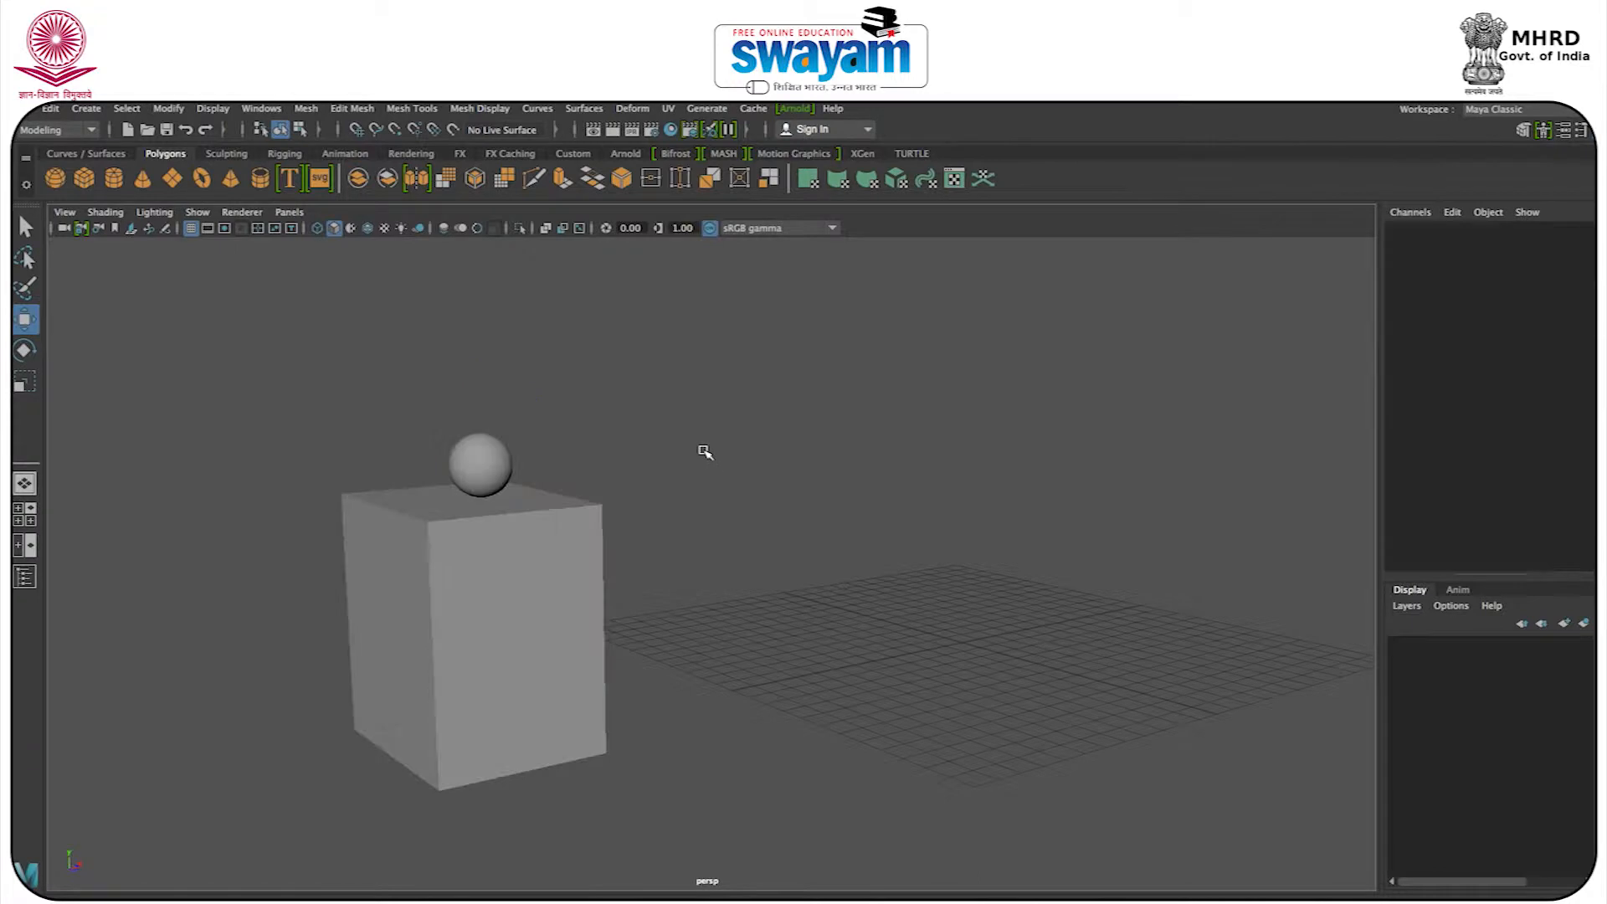
{"action": "left_click", "coordinate": [508, 471]}
{"action": "left_click_drag", "start_coordinate": [725, 514], "coordinate": [680, 516], "text": "alt"}
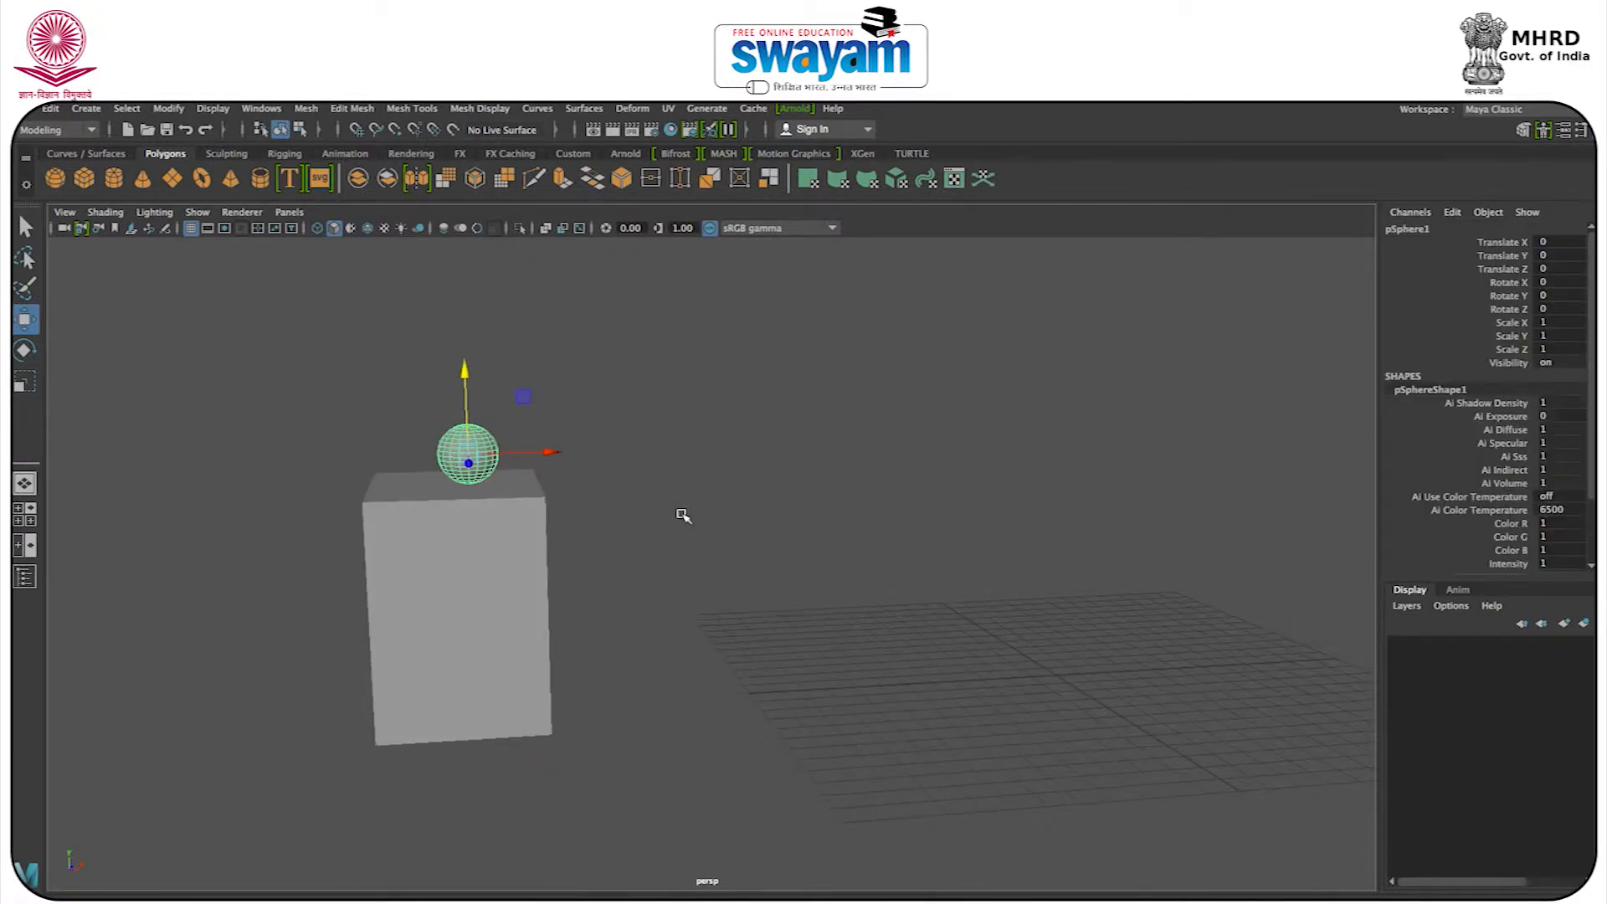
In the front view, create a second polygon cube near the origin and lower it to about Y -0.49, just under the ground line.
{"action": "key", "text": "space"}
{"action": "key", "text": "space"}
{"action": "middle_click_drag", "start_coordinate": [700, 707], "coordinate": [470, 575], "text": "alt"}
{"action": "scroll", "coordinate": [473, 574], "scroll_direction": "down", "scroll_amount": 2}
{"action": "scroll", "coordinate": [475, 573], "scroll_direction": "down", "scroll_amount": 3}
{"action": "middle_click_drag", "start_coordinate": [951, 646], "coordinate": [654, 615], "text": "alt"}
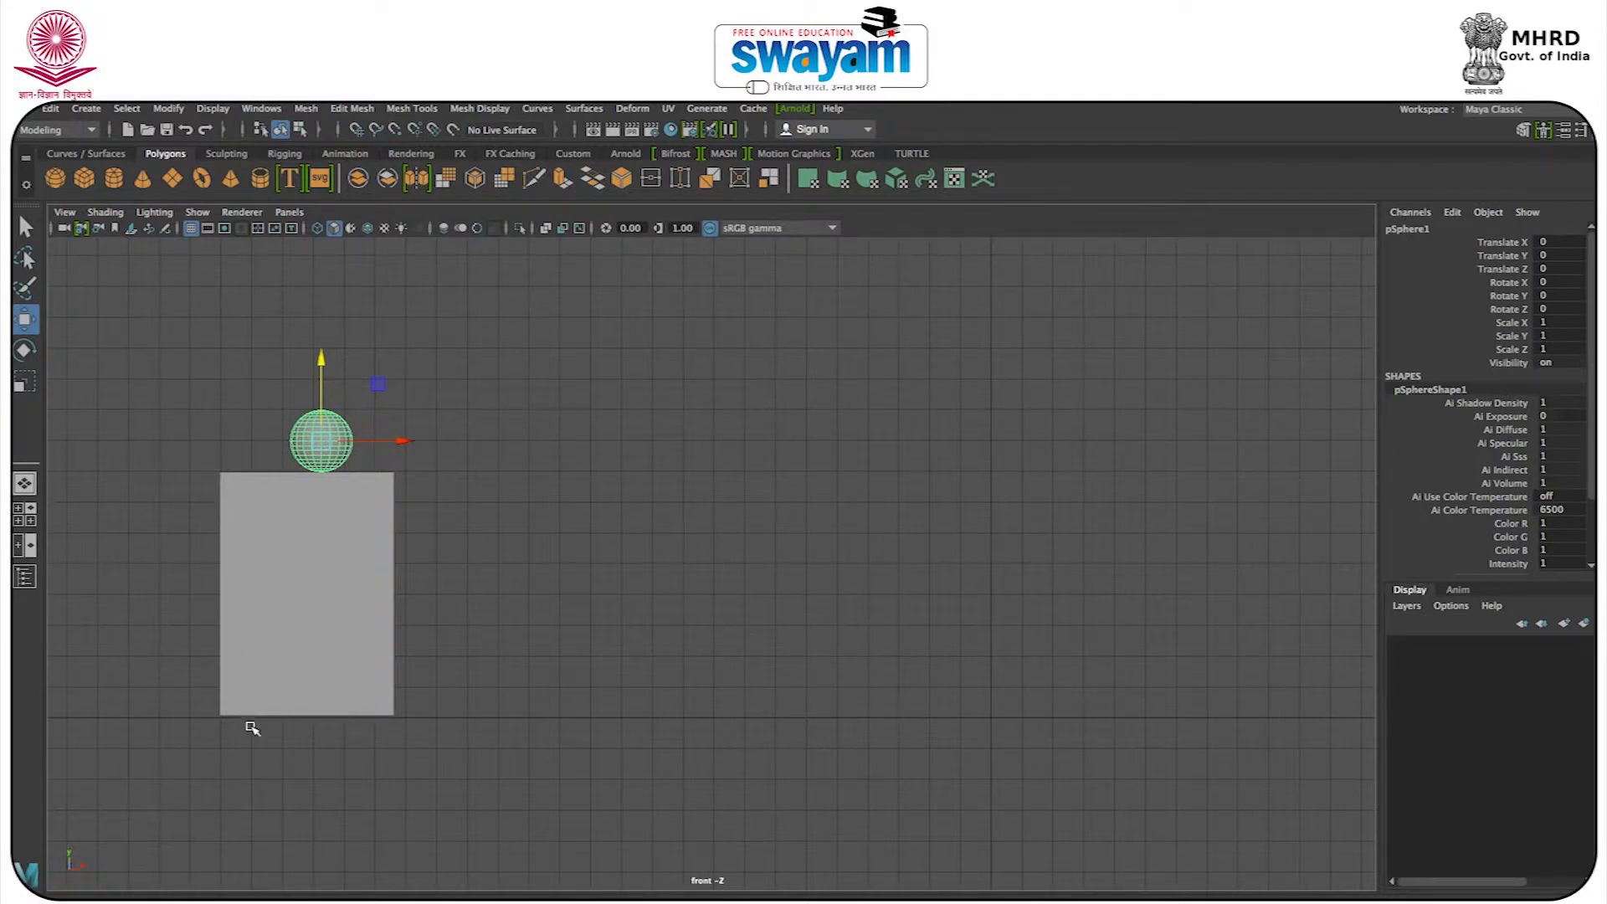
{"action": "left_click", "coordinate": [84, 179]}
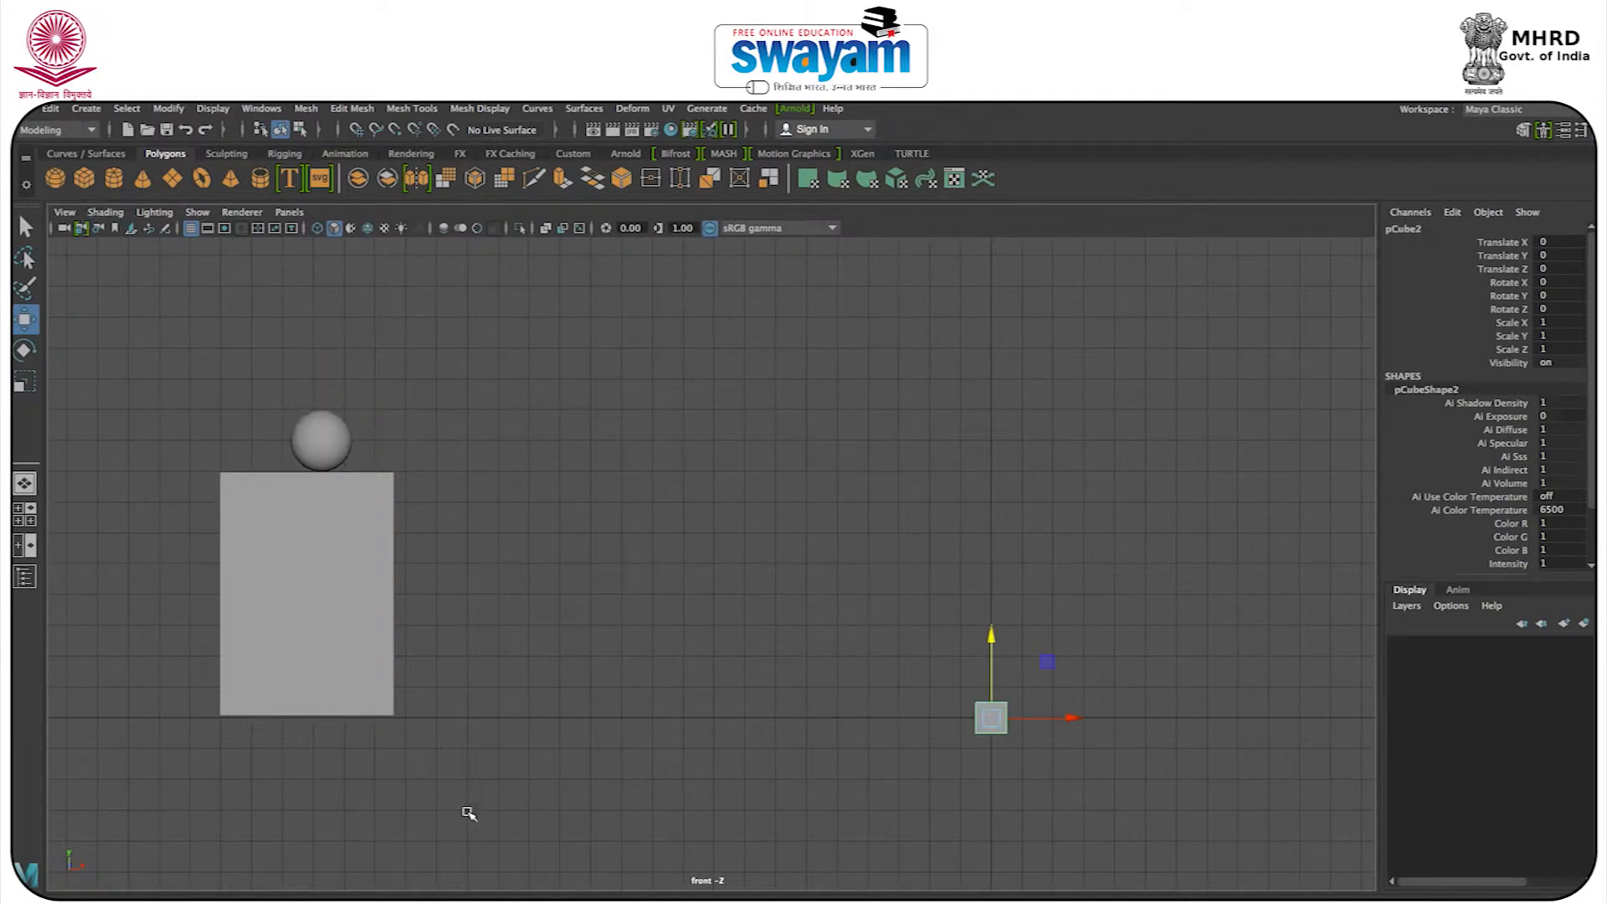
{"action": "left_click_drag", "start_coordinate": [999, 711], "coordinate": [1356, 742]}
Scale the new cube into a long floor slab, about 44.3 in X and 6.6 in Z.
{"action": "key", "text": "r"}
{"action": "key", "text": "space"}
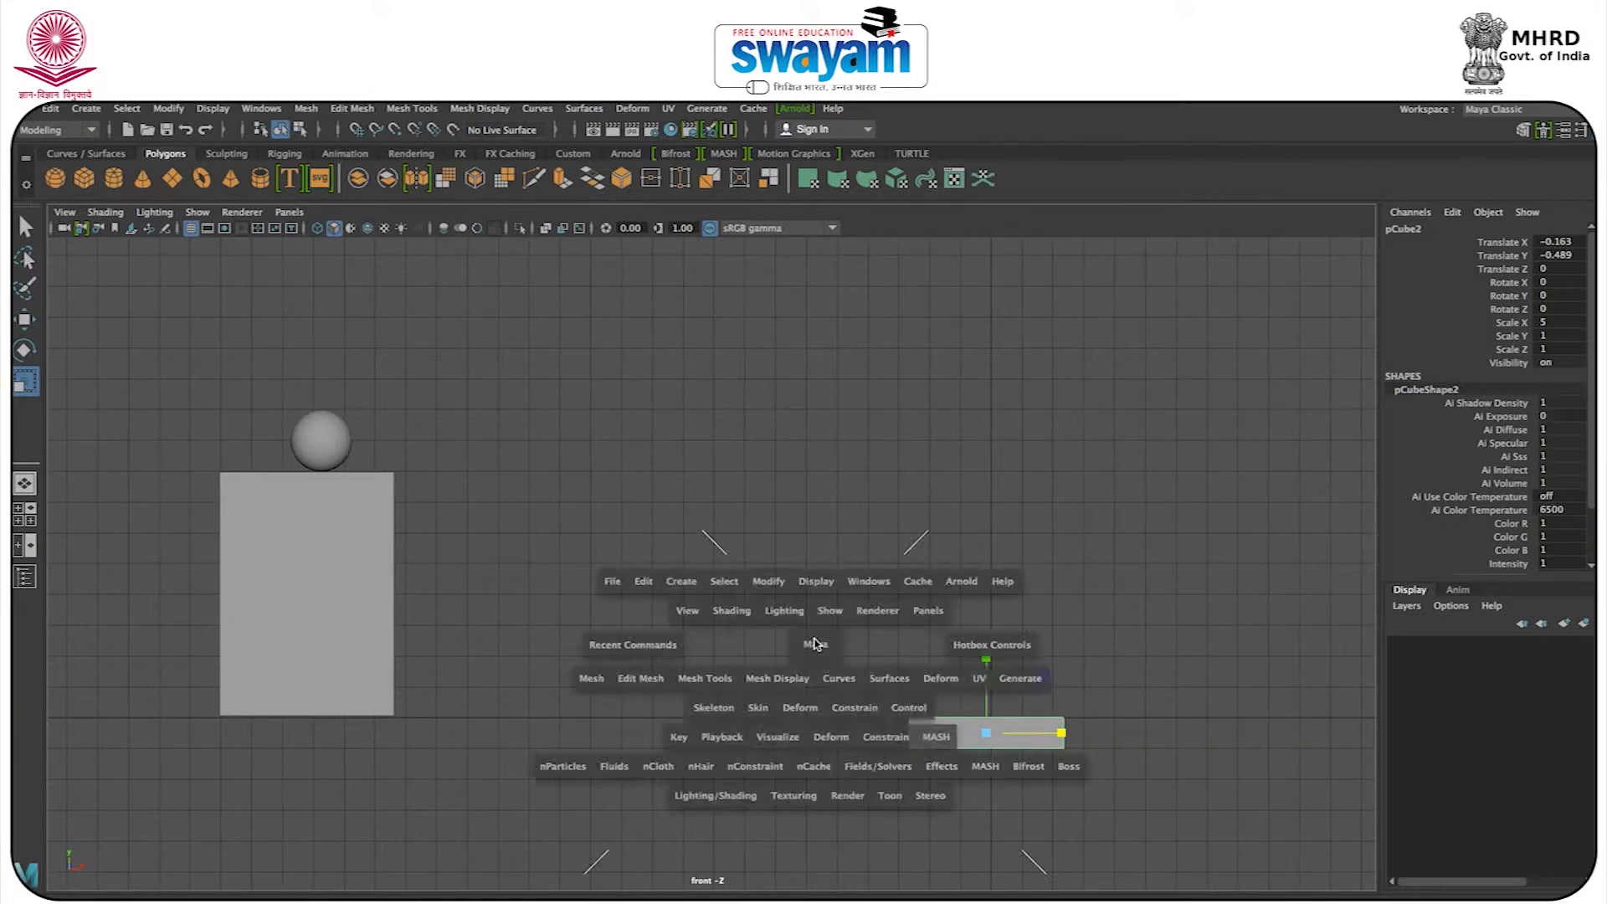
{"action": "key", "text": "space"}
{"action": "left_click_drag", "start_coordinate": [1062, 499], "coordinate": [1001, 635], "text": "alt"}
{"action": "middle_click_drag", "start_coordinate": [1002, 635], "coordinate": [765, 386], "text": "alt"}
{"action": "scroll", "coordinate": [732, 472], "scroll_direction": "up", "scroll_amount": 3}
{"action": "scroll", "coordinate": [733, 471], "scroll_direction": "down", "scroll_amount": 5}
{"action": "left_click_drag", "start_coordinate": [757, 580], "coordinate": [1053, 900]}
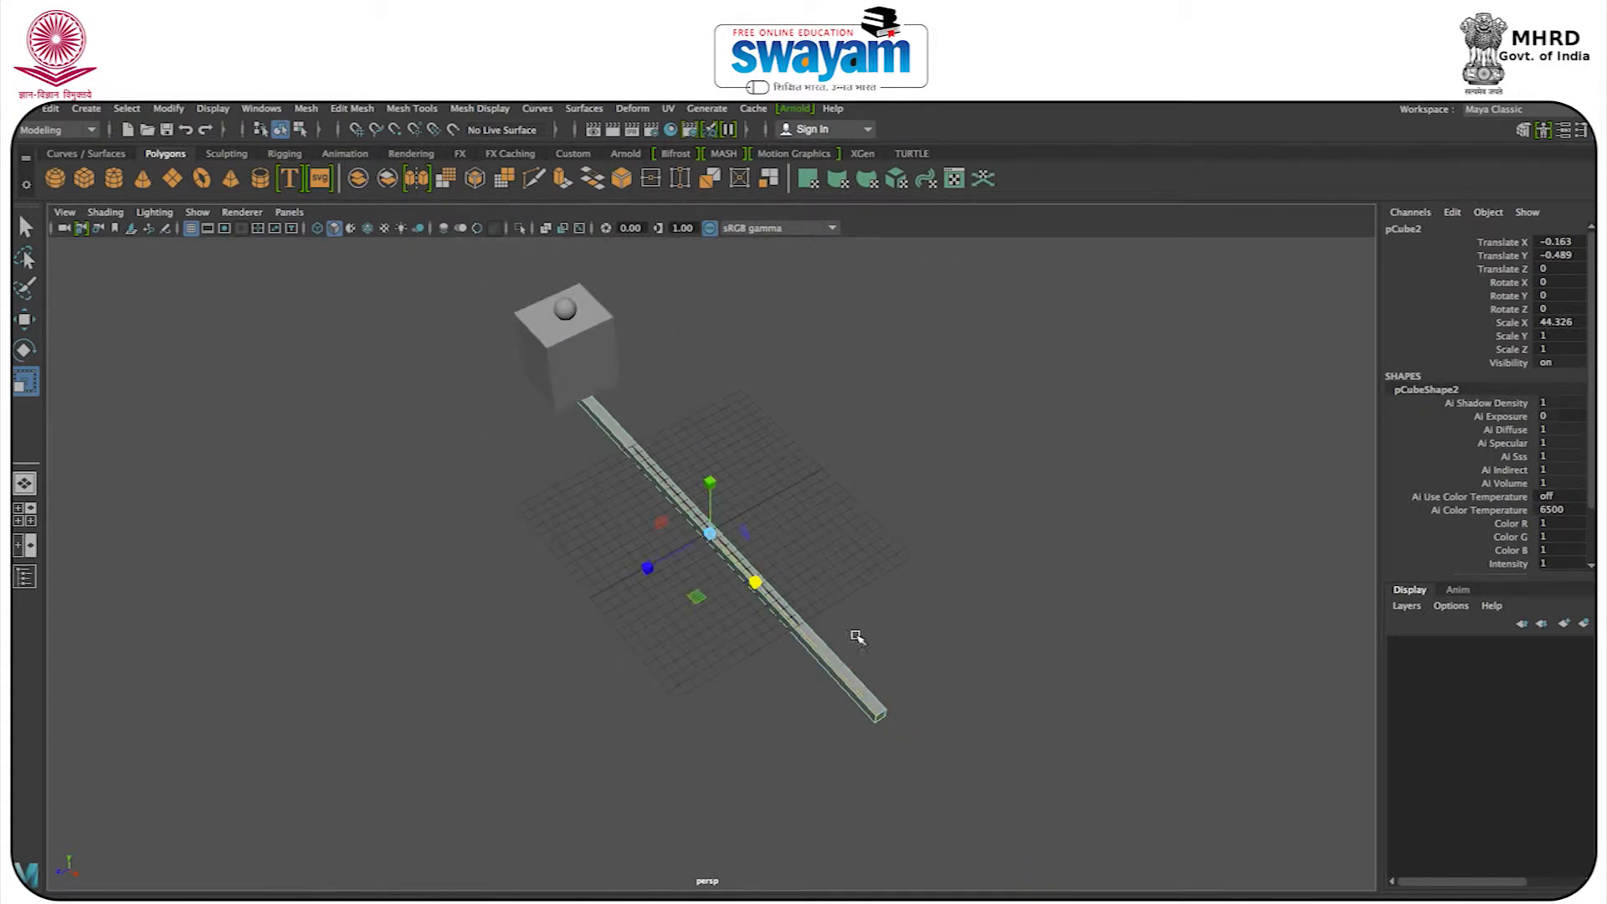
{"action": "left_click_drag", "start_coordinate": [644, 567], "coordinate": [75, 879]}
{"action": "left_click_drag", "start_coordinate": [649, 568], "coordinate": [695, 580]}
{"action": "left_click", "coordinate": [572, 552]}
{"action": "left_click_drag", "start_coordinate": [572, 552], "coordinate": [702, 499], "text": "alt"}
Check the floor slab's top against the ground line in the front wireframe view and freeze the slab's transformations.
{"action": "key", "text": "space"}
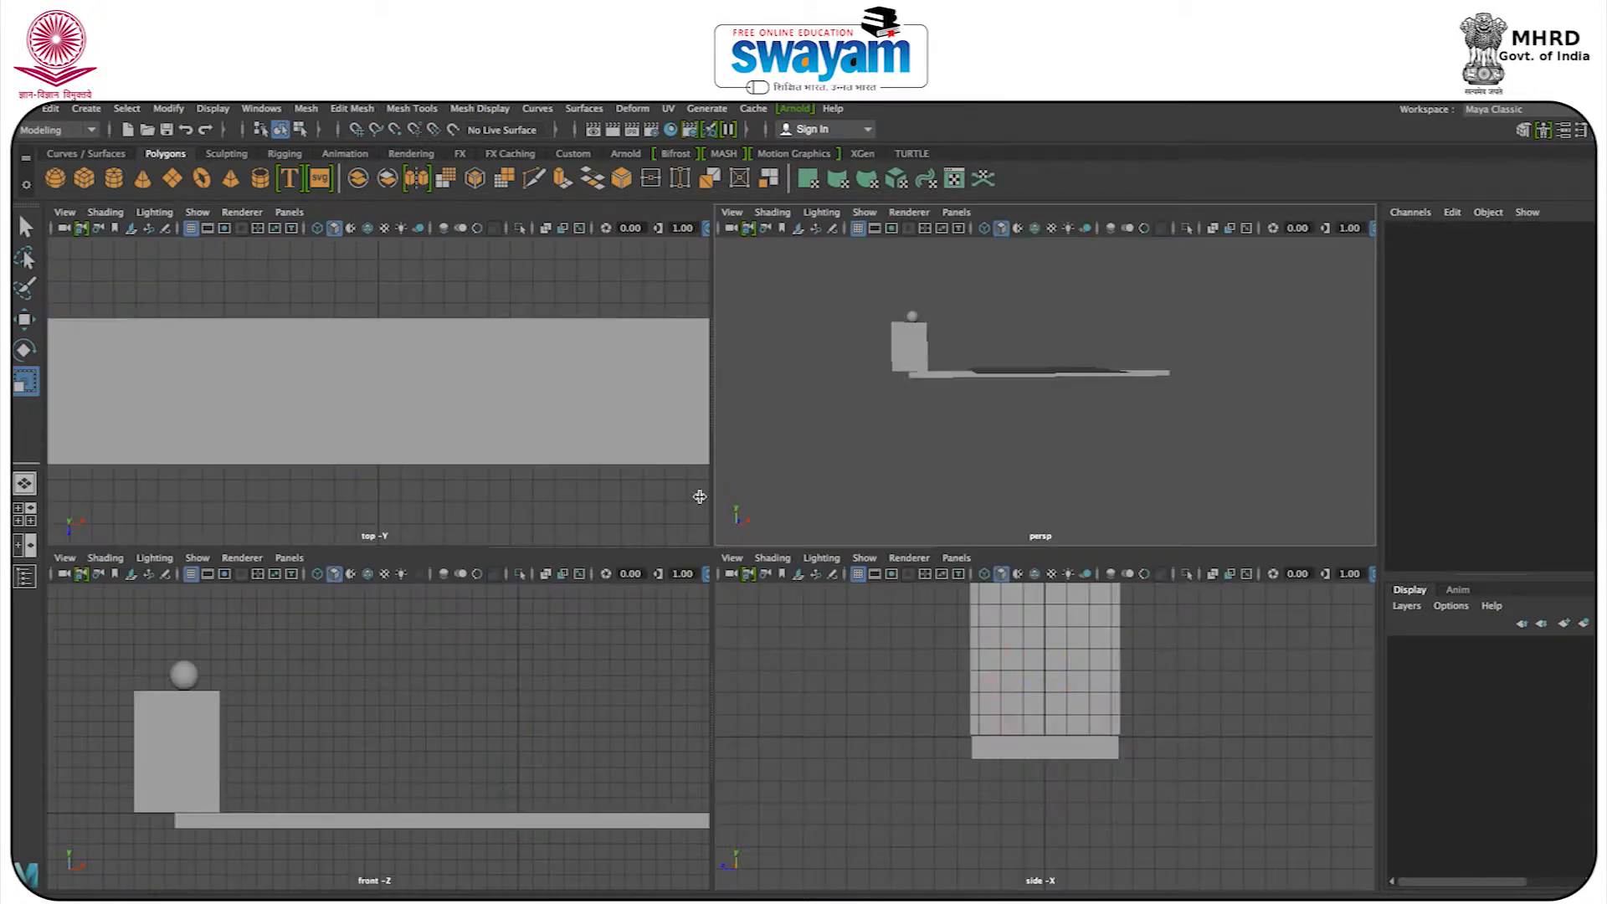
{"action": "key", "text": "space"}
{"action": "middle_click_drag", "start_coordinate": [566, 761], "coordinate": [470, 718], "text": "alt"}
{"action": "left_click", "coordinate": [994, 697]}
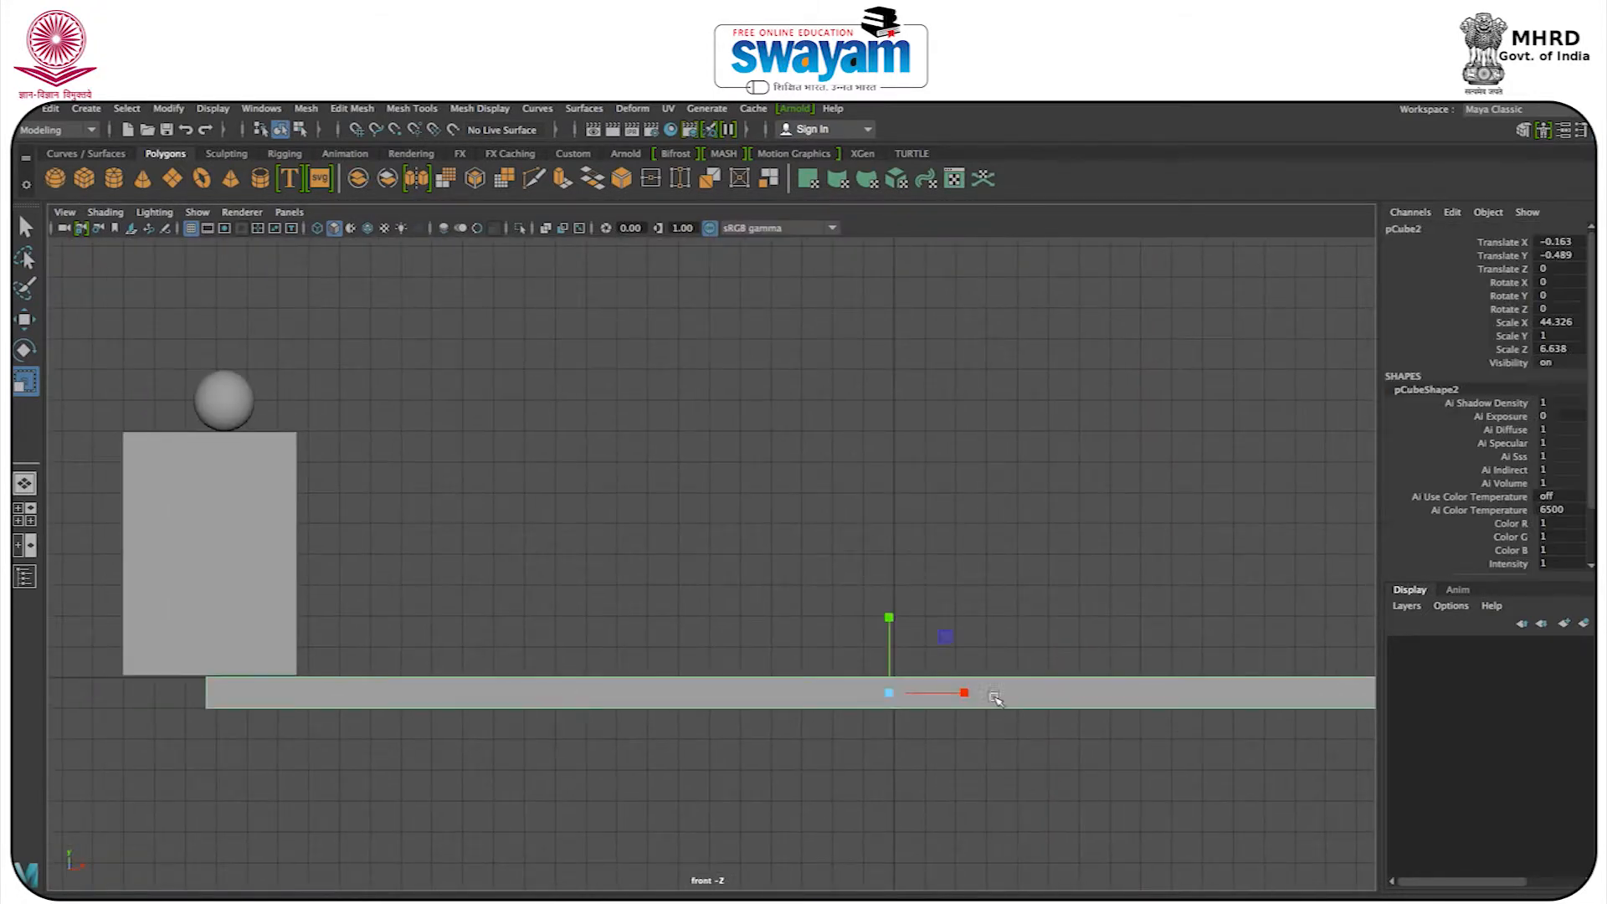
{"action": "key", "text": "4"}
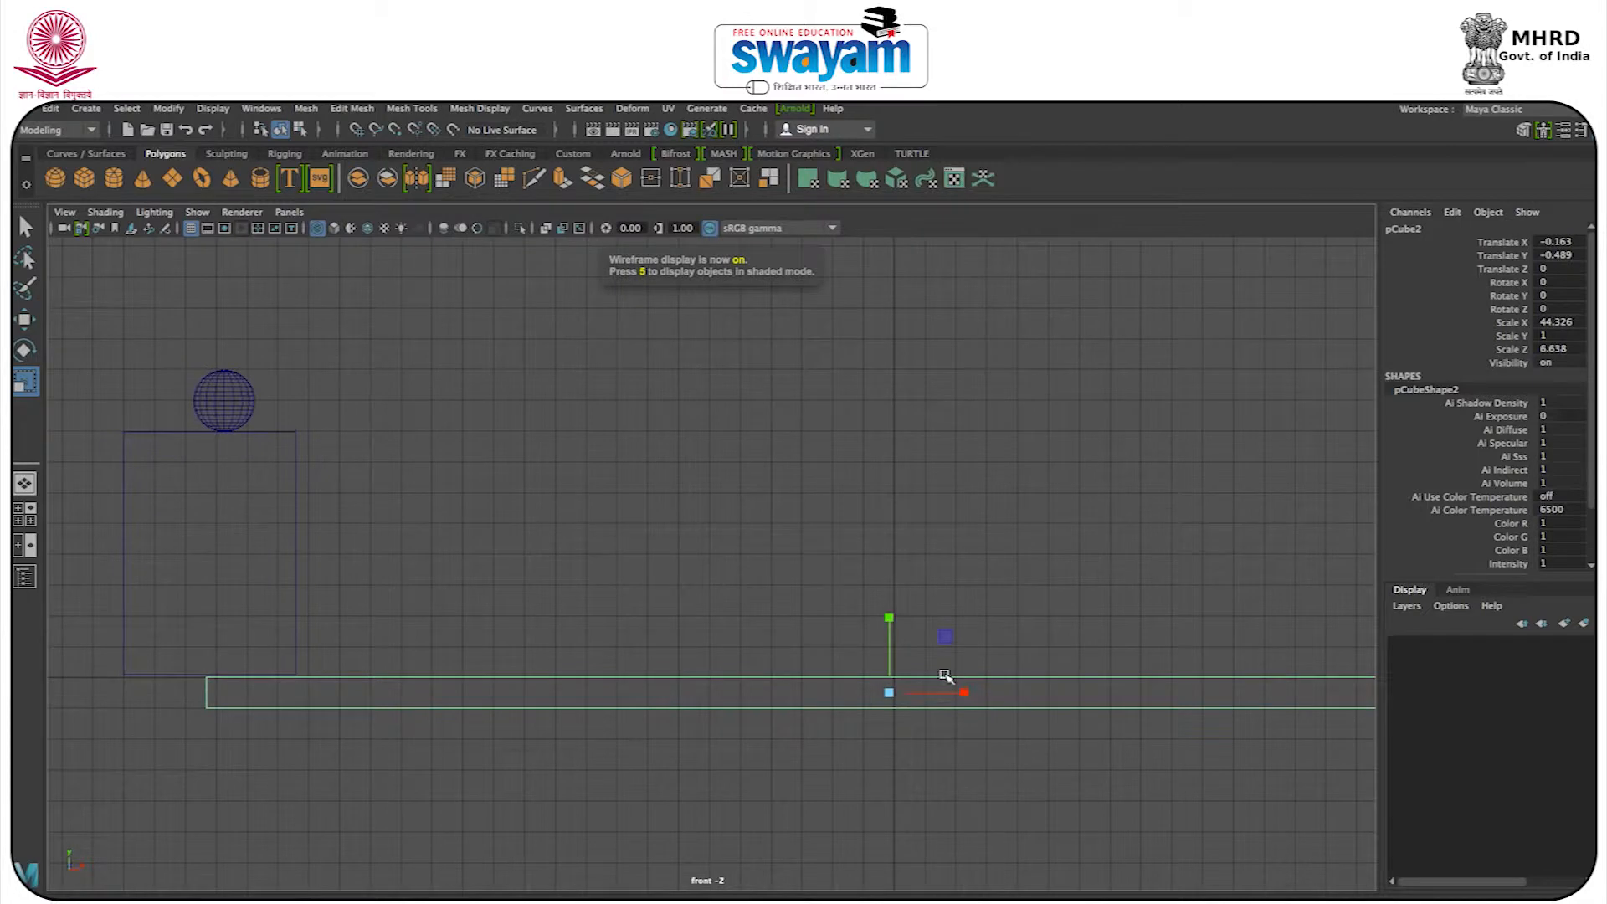
{"action": "scroll", "coordinate": [980, 693], "scroll_direction": "up", "scroll_amount": 5}
{"action": "middle_click_drag", "start_coordinate": [994, 695], "coordinate": [647, 486], "text": "alt"}
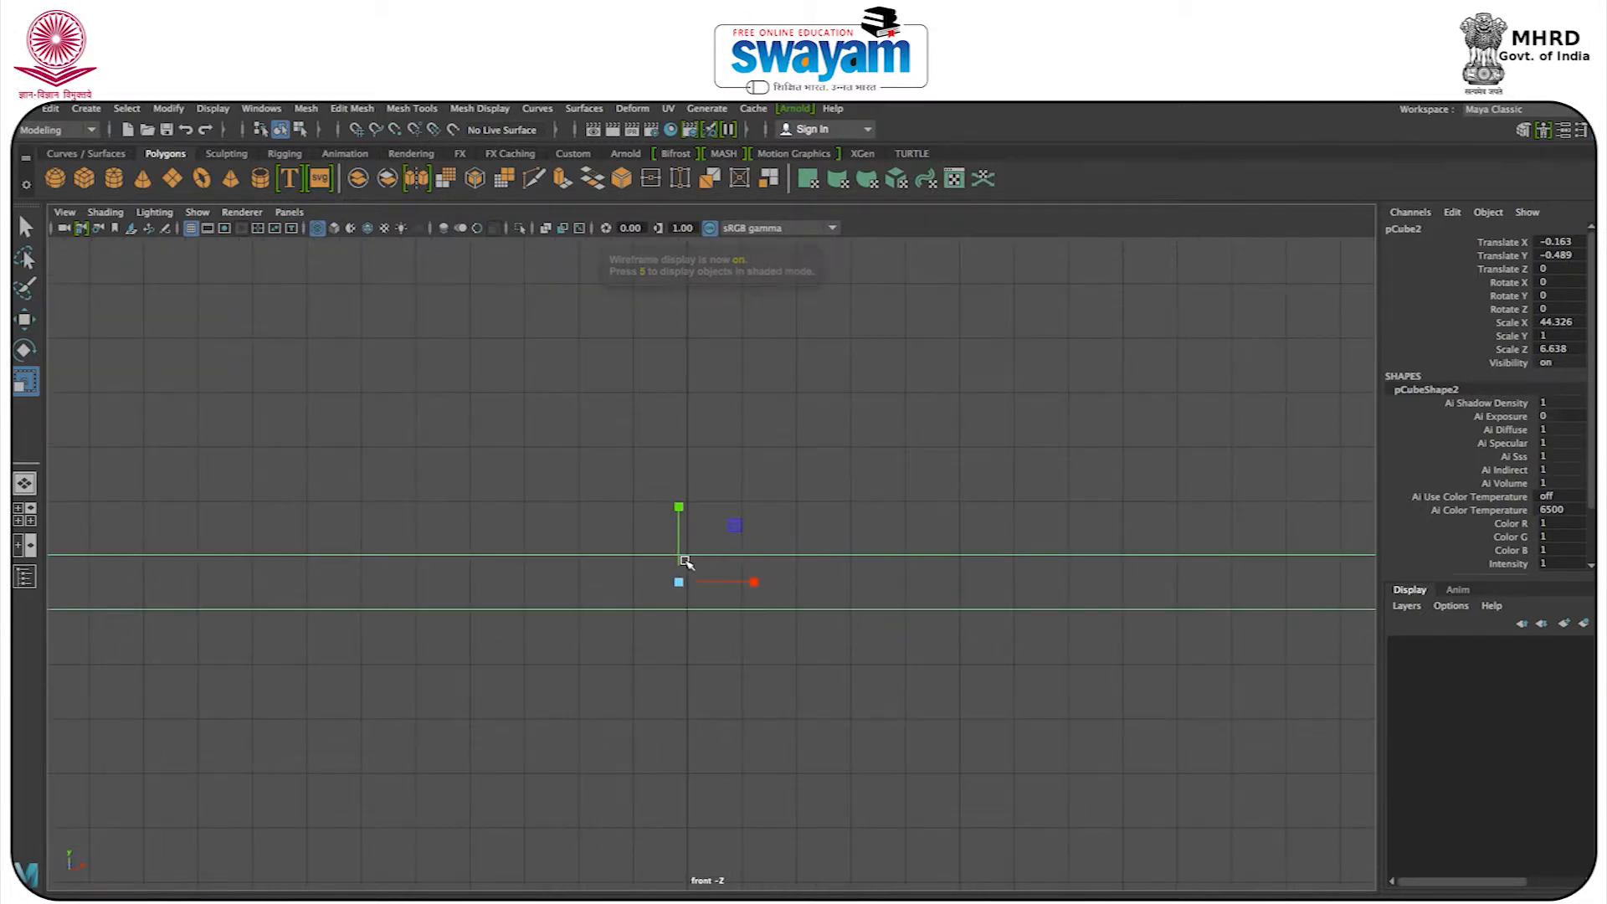
{"action": "left_click", "coordinate": [168, 109]}
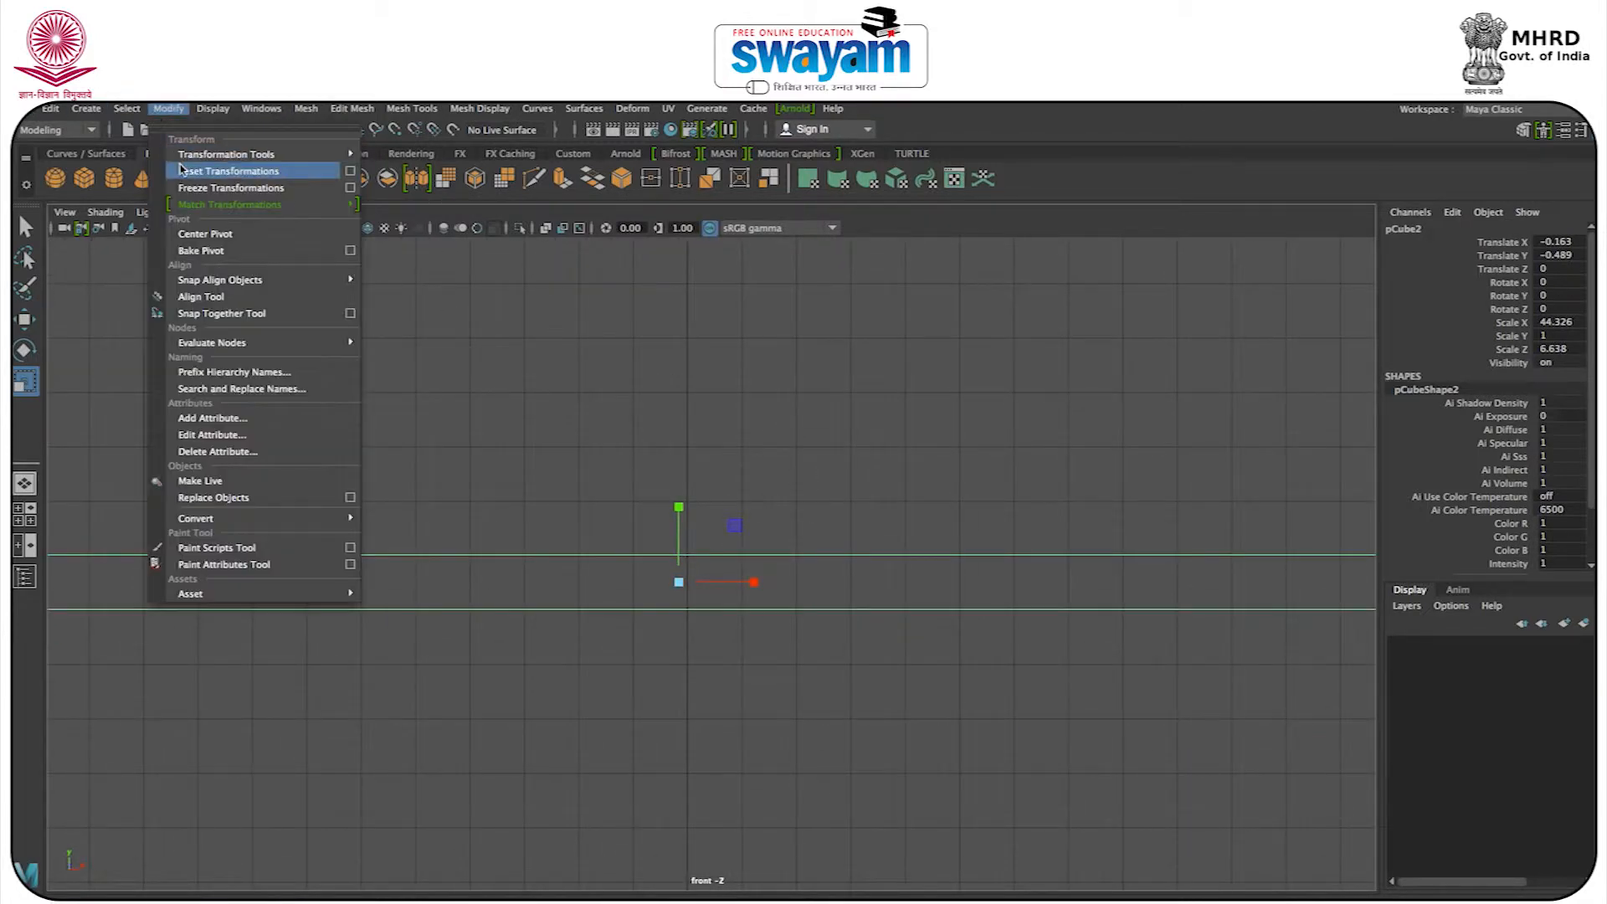
{"action": "left_click", "coordinate": [209, 187]}
{"action": "left_click", "coordinate": [923, 513]}
{"action": "left_click_drag", "start_coordinate": [898, 459], "coordinate": [759, 542]}
{"action": "right_click_drag", "start_coordinate": [760, 542], "coordinate": [435, 469], "text": "alt"}
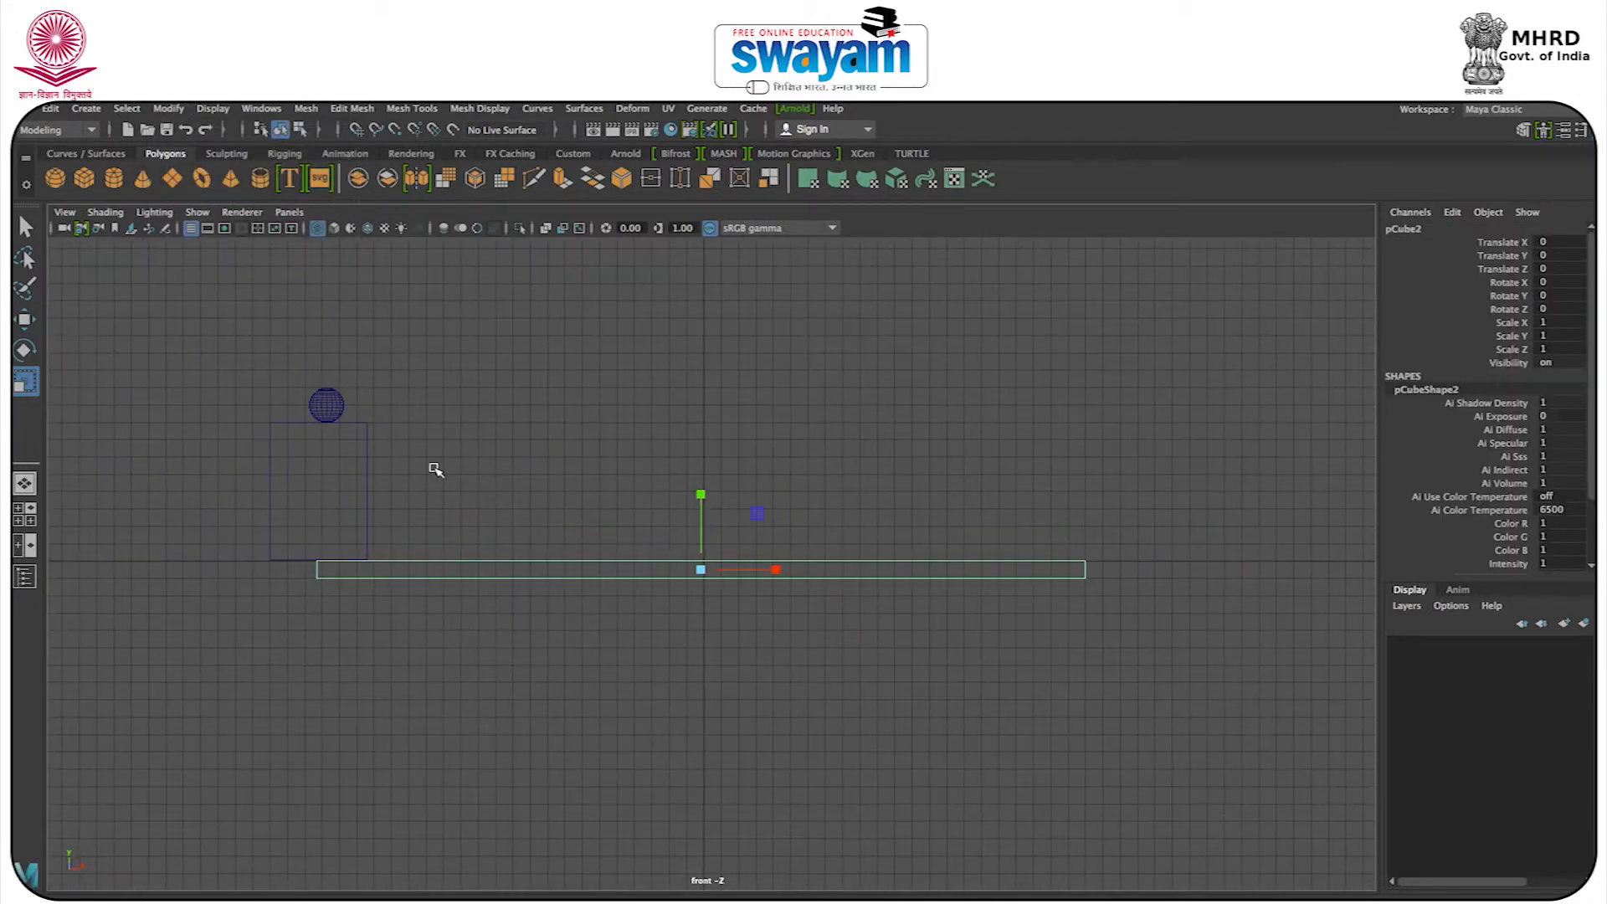
Restore shaded display in the front view and select the sphere with the Move tool active.
{"action": "left_click", "coordinate": [327, 408]}
{"action": "key", "text": "w"}
{"action": "middle_click_drag", "start_coordinate": [385, 404], "coordinate": [502, 466], "text": "alt"}
{"action": "key", "text": "4"}
{"action": "key", "text": "5"}
{"action": "left_click", "coordinate": [515, 444]}
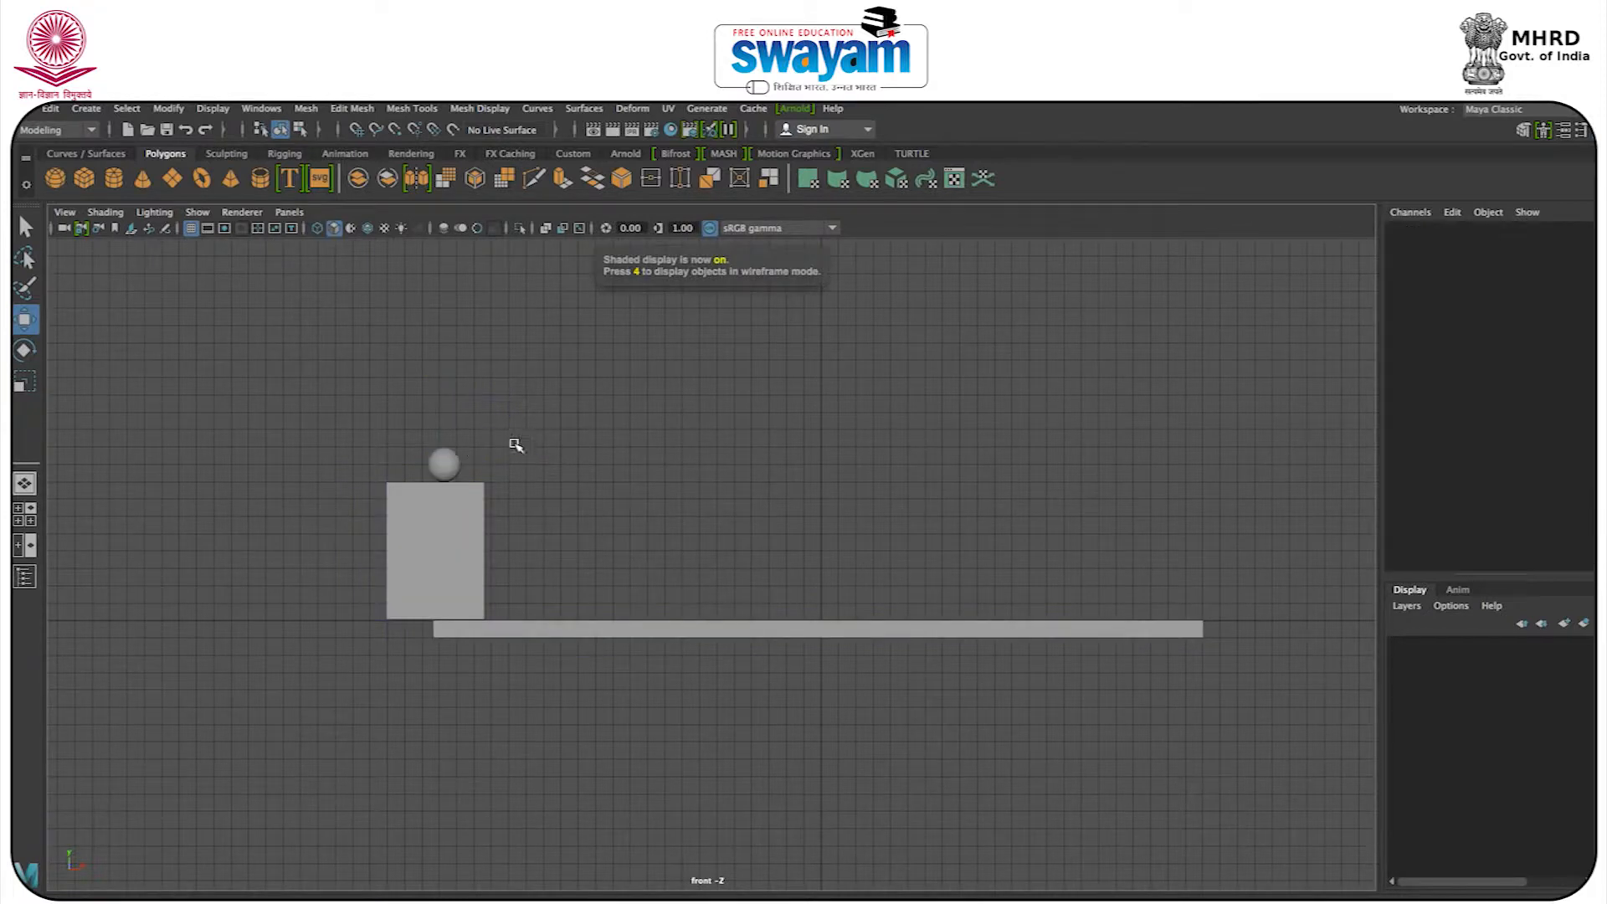
{"action": "left_click", "coordinate": [449, 467]}
{"action": "middle_click_drag", "start_coordinate": [499, 509], "coordinate": [508, 513], "text": "alt"}
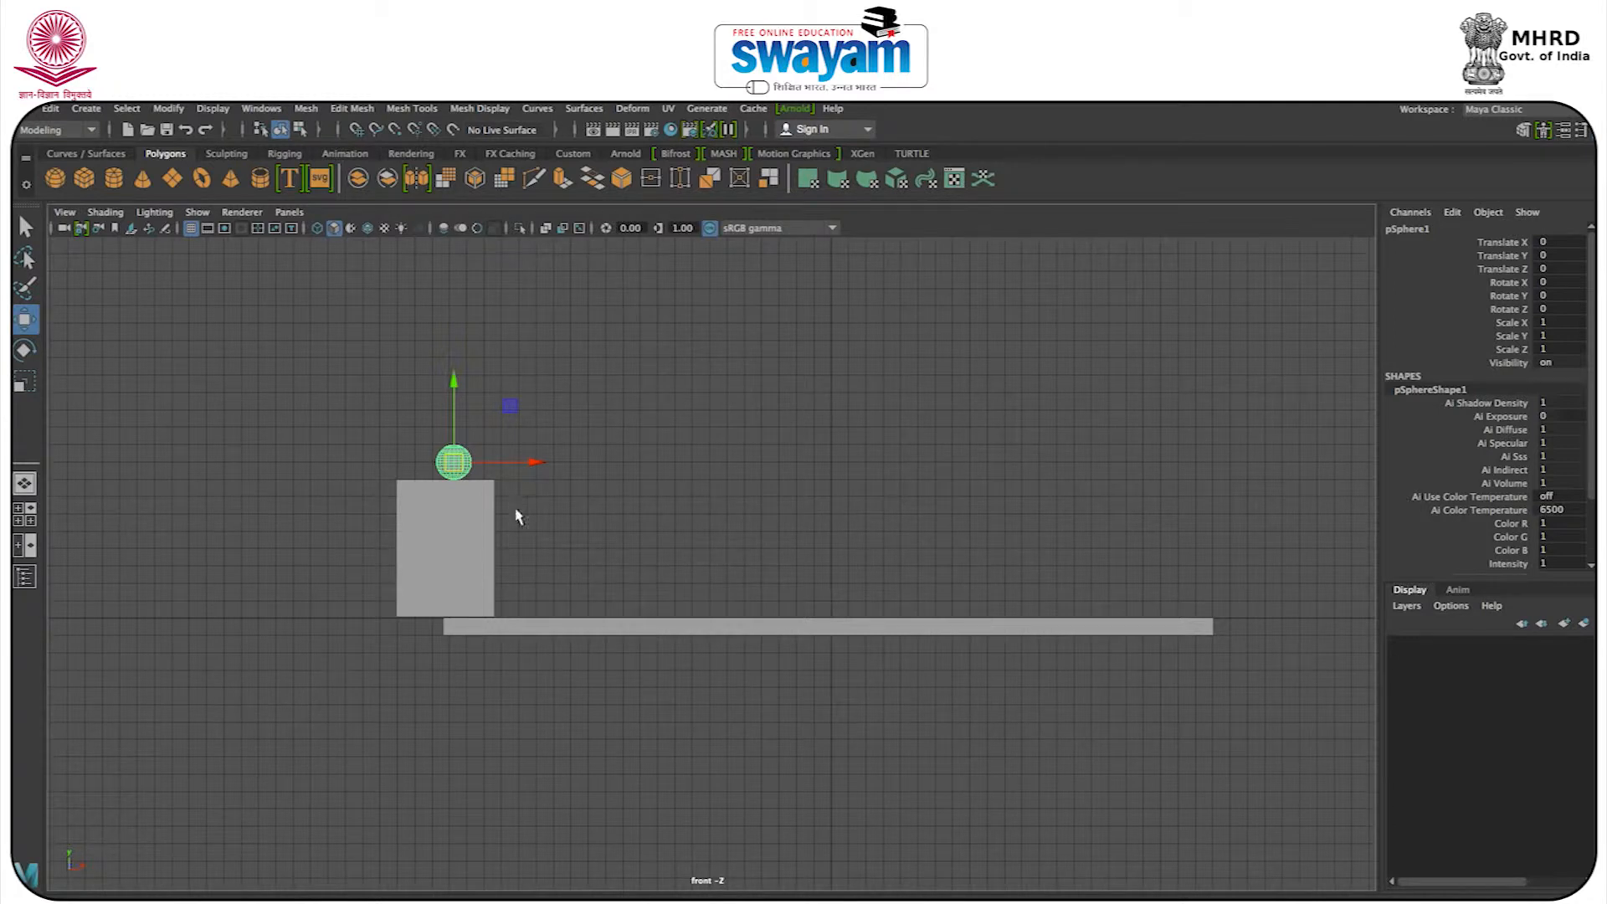
Save the scene to the Desktop as a Maya Binary file named Bouncing Ball_001.
{"action": "key", "text": "super+shift+s"}
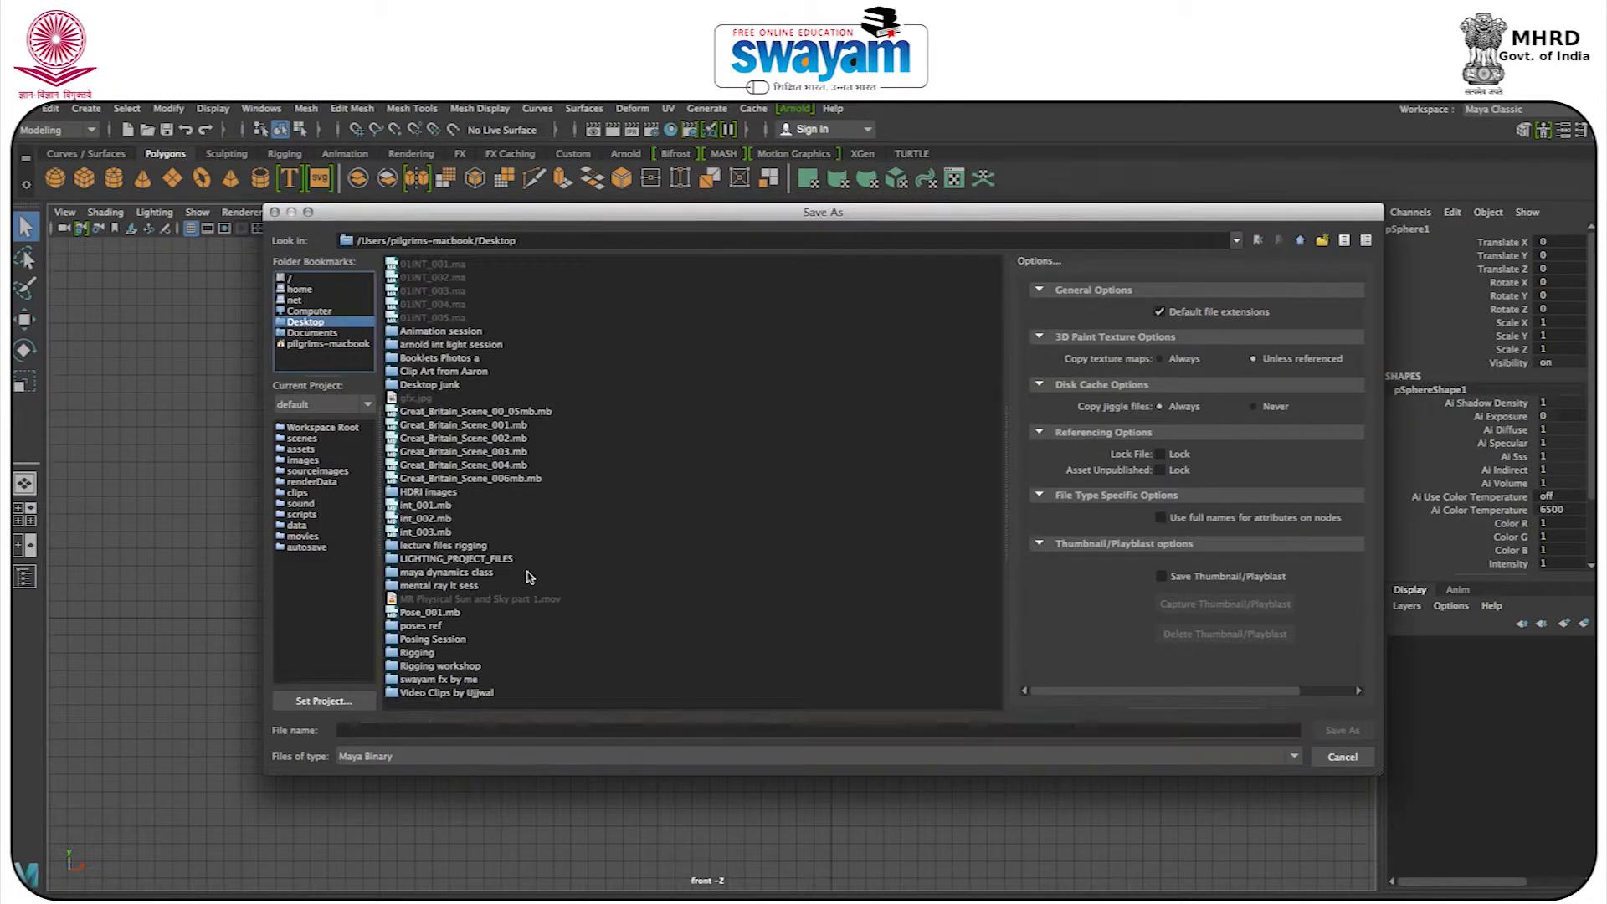
{"action": "left_click", "coordinate": [393, 733]}
{"action": "type", "text": "Bouncing Ball_001"}
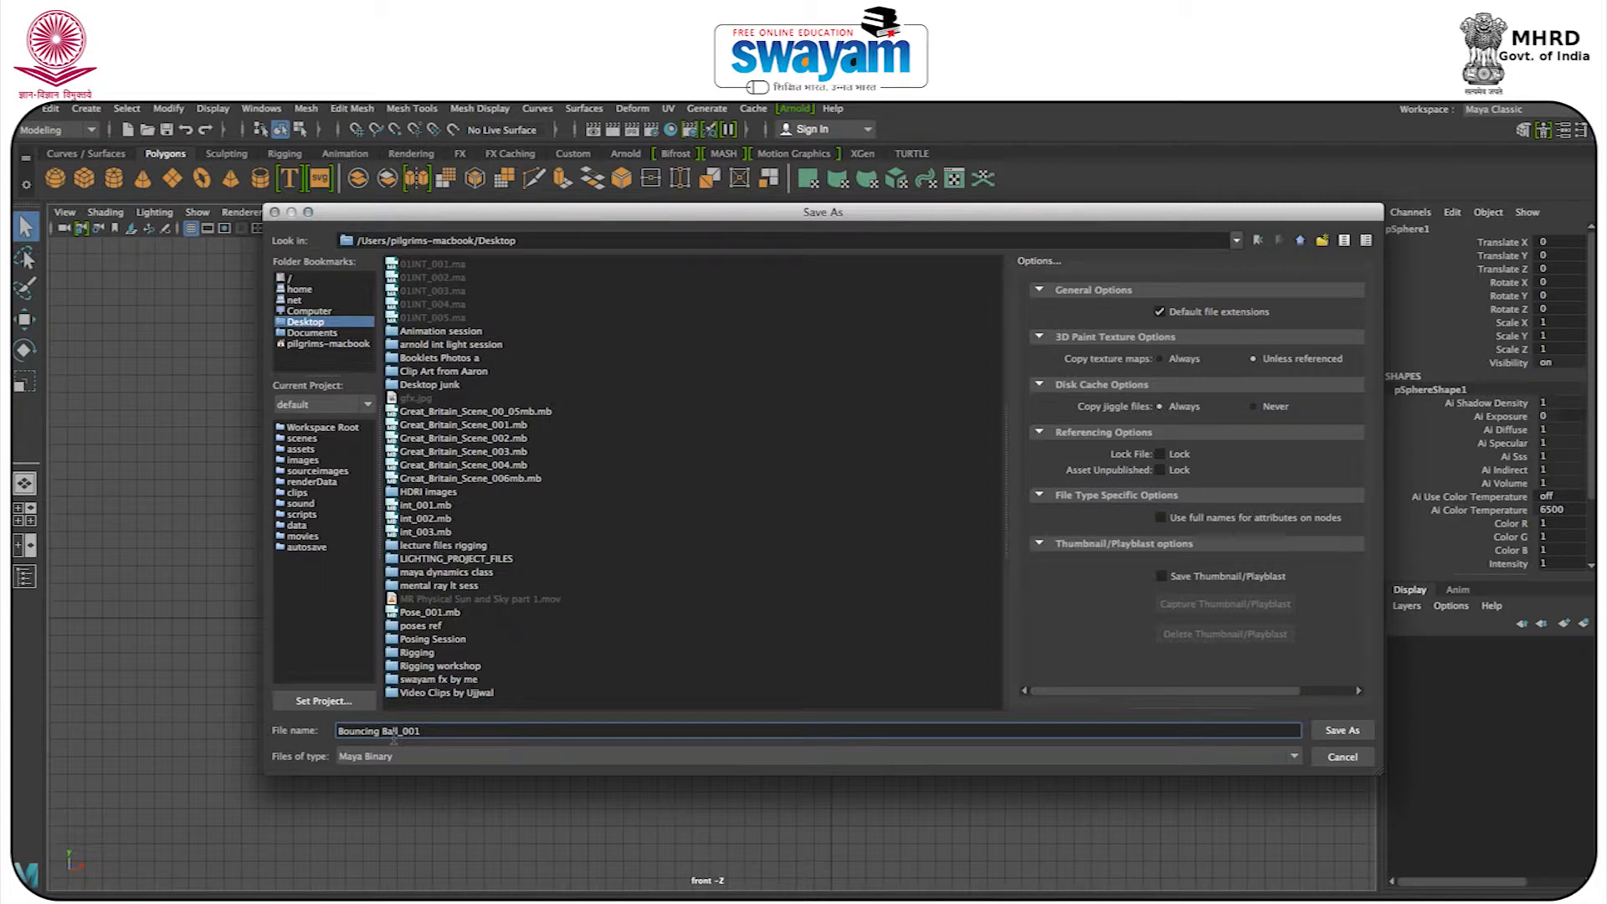
{"action": "left_click", "coordinate": [1342, 730]}
{"action": "left_click", "coordinate": [771, 562]}
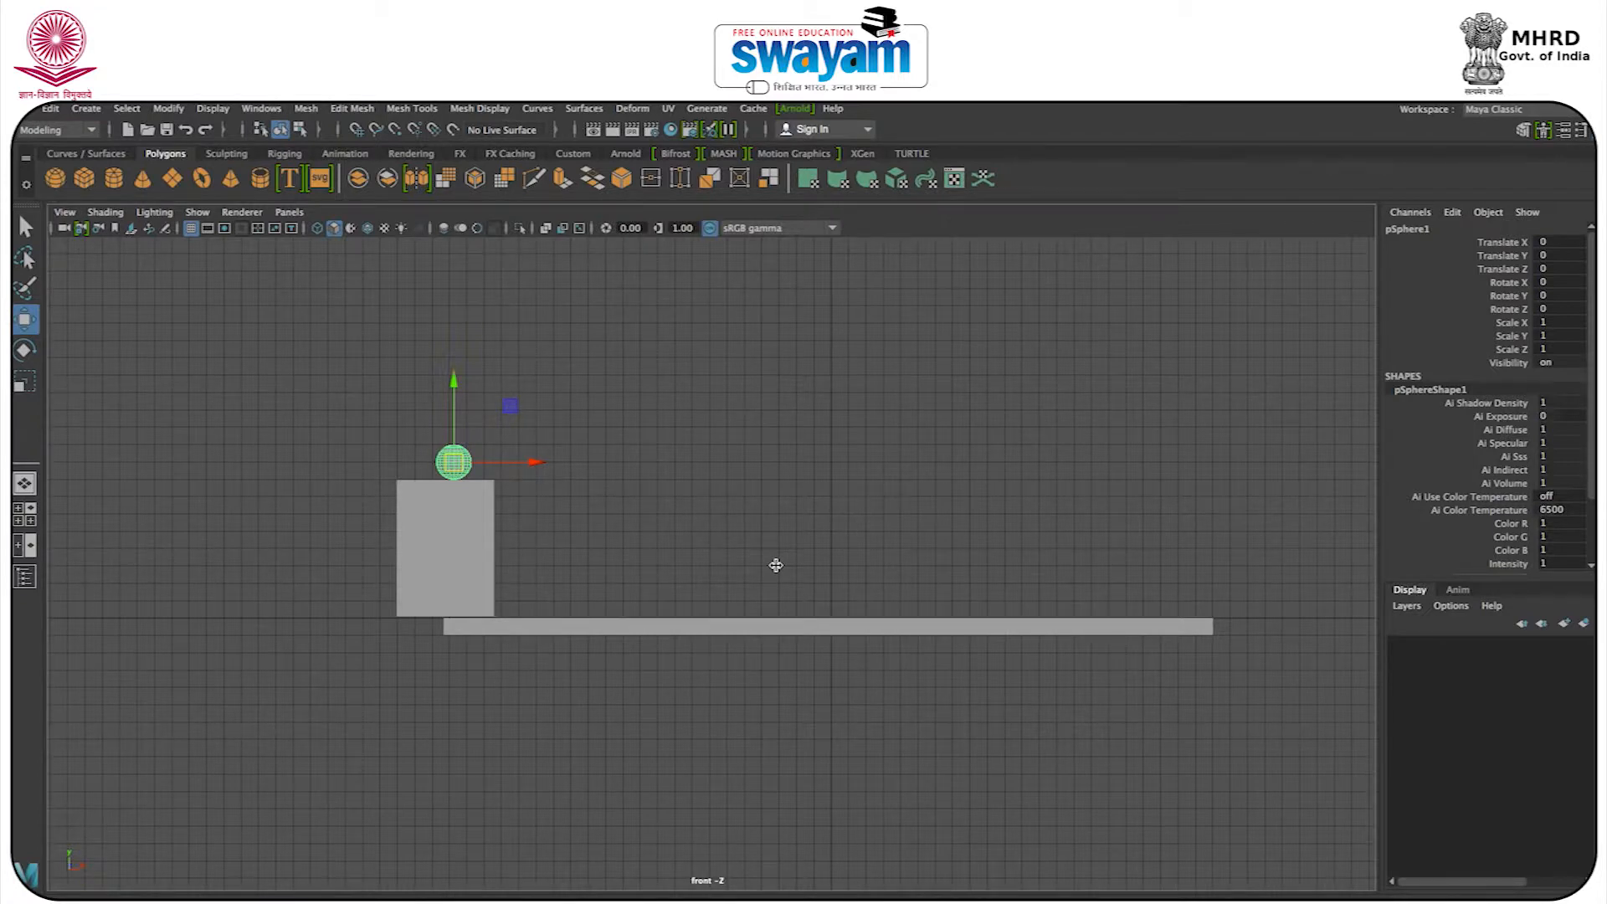
Try moving the sphere off the block to about X 15.8, Y -4.5, and undo the move.
{"action": "left_click_drag", "start_coordinate": [233, 365], "coordinate": [838, 766]}
{"action": "left_click", "coordinate": [394, 416]}
{"action": "left_click_drag", "start_coordinate": [406, 407], "coordinate": [432, 439]}
{"action": "left_click", "coordinate": [450, 453]}
{"action": "left_click_drag", "start_coordinate": [452, 465], "coordinate": [724, 552]}
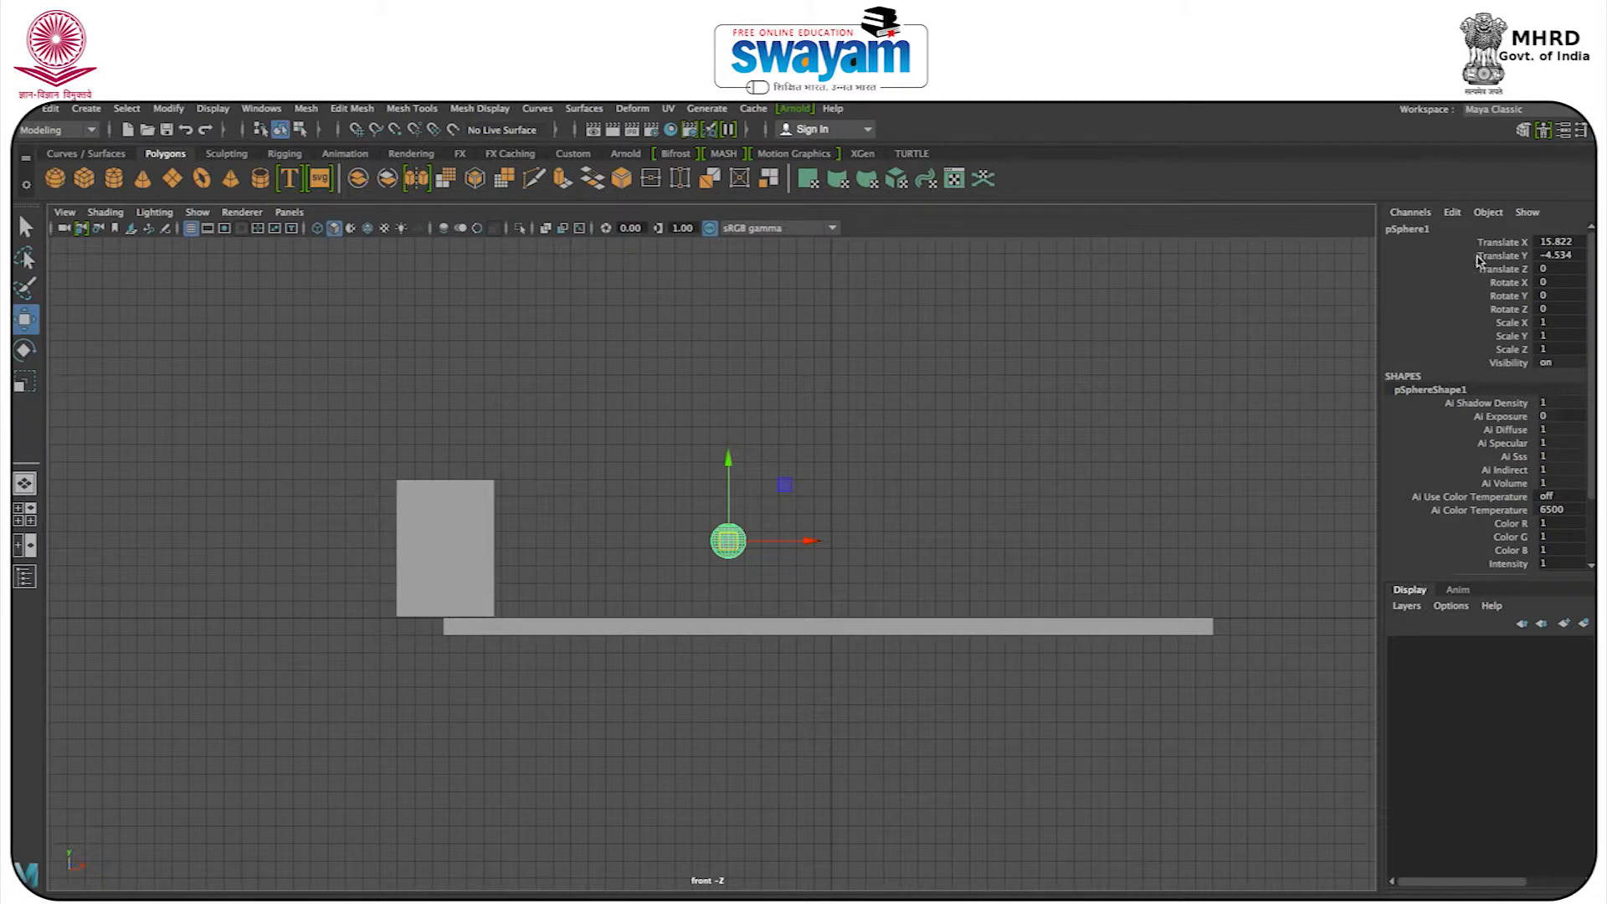
{"action": "key", "text": "ctrl+z"}
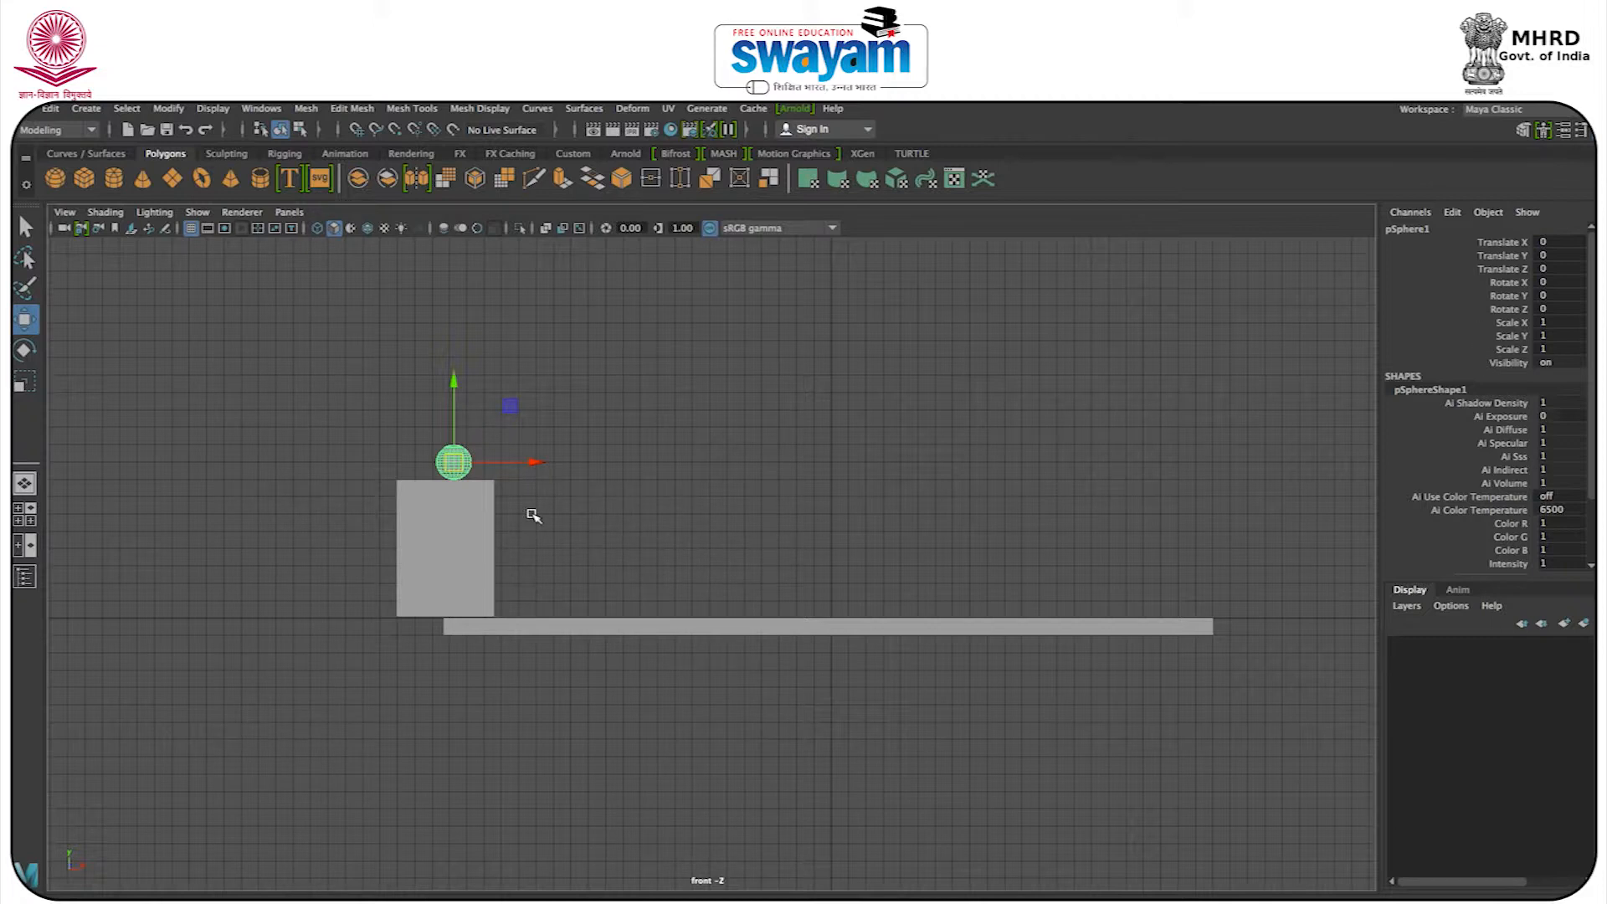
Keyframe the sphere at its start on the block and pose it in the air at about X 7.1, Y 3.8 on a new frame.
{"action": "left_click", "coordinate": [706, 491]}
{"action": "left_click", "coordinate": [461, 463]}
{"action": "key", "text": "q"}
{"action": "key", "text": "w"}
{"action": "left_click", "coordinate": [386, 378]}
{"action": "left_click", "coordinate": [448, 461]}
{"action": "left_click", "coordinate": [174, 899]}
{"action": "left_click_drag", "start_coordinate": [460, 467], "coordinate": [584, 400]}
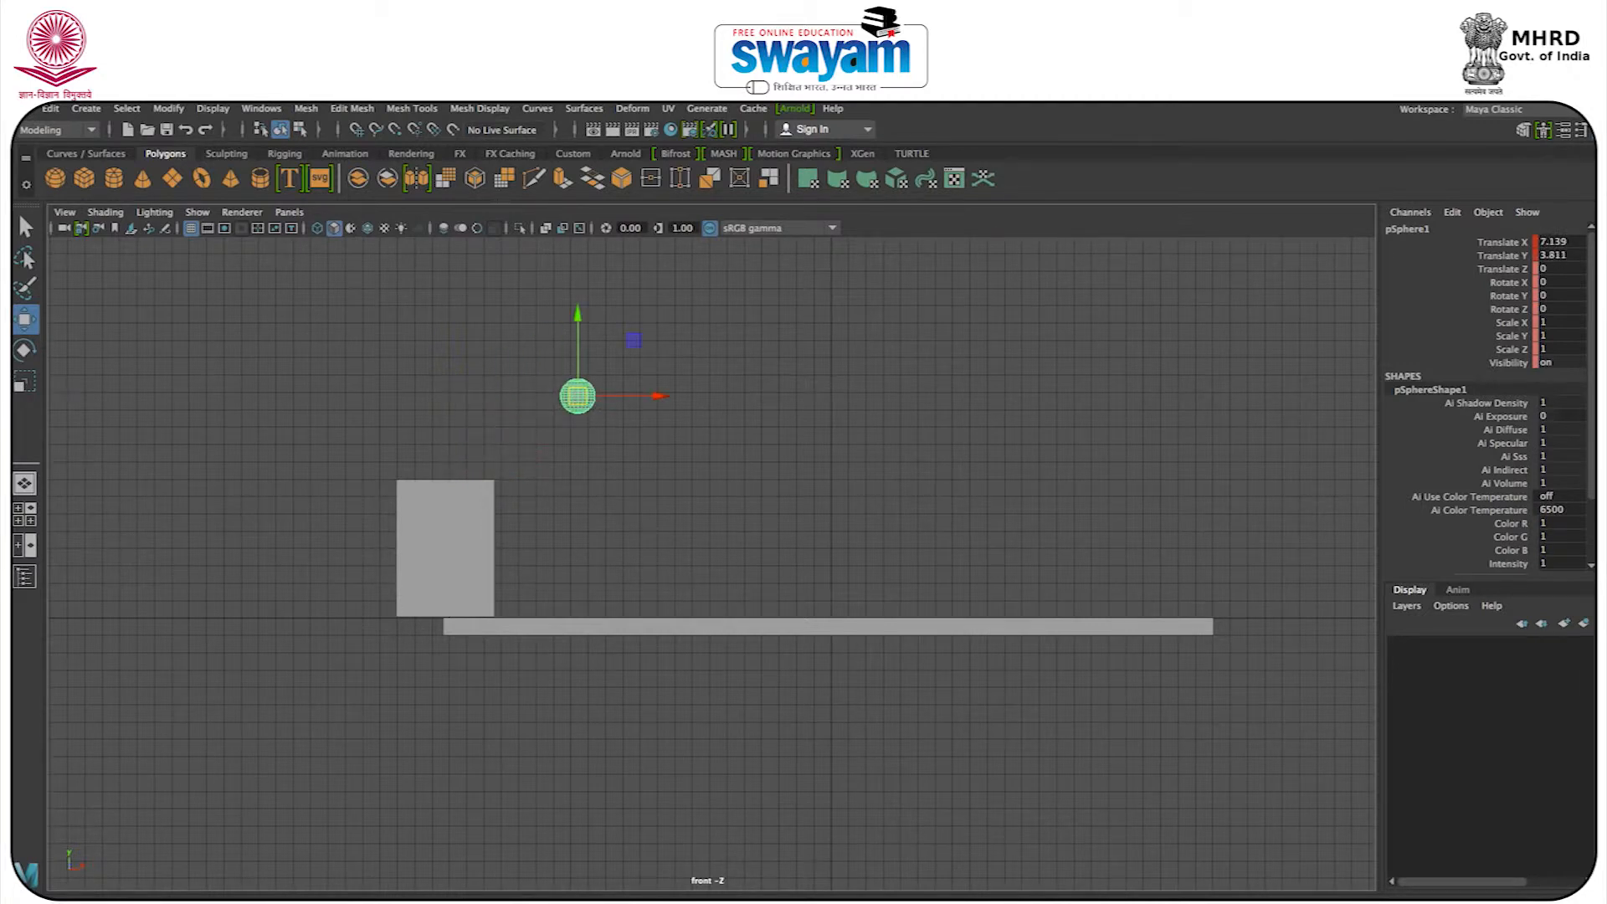
Try placing the sphere on the floor slab at about X 13.8, Y -7.9, and undo the move.
{"action": "key", "text": "w"}
{"action": "mouse_move", "coordinate": [576, 409]}
{"action": "left_mouse_down"}
{"action": "mouse_move", "coordinate": [672, 540]}
{"action": "mouse_move", "coordinate": [691, 612]}
{"action": "left_mouse_up"}
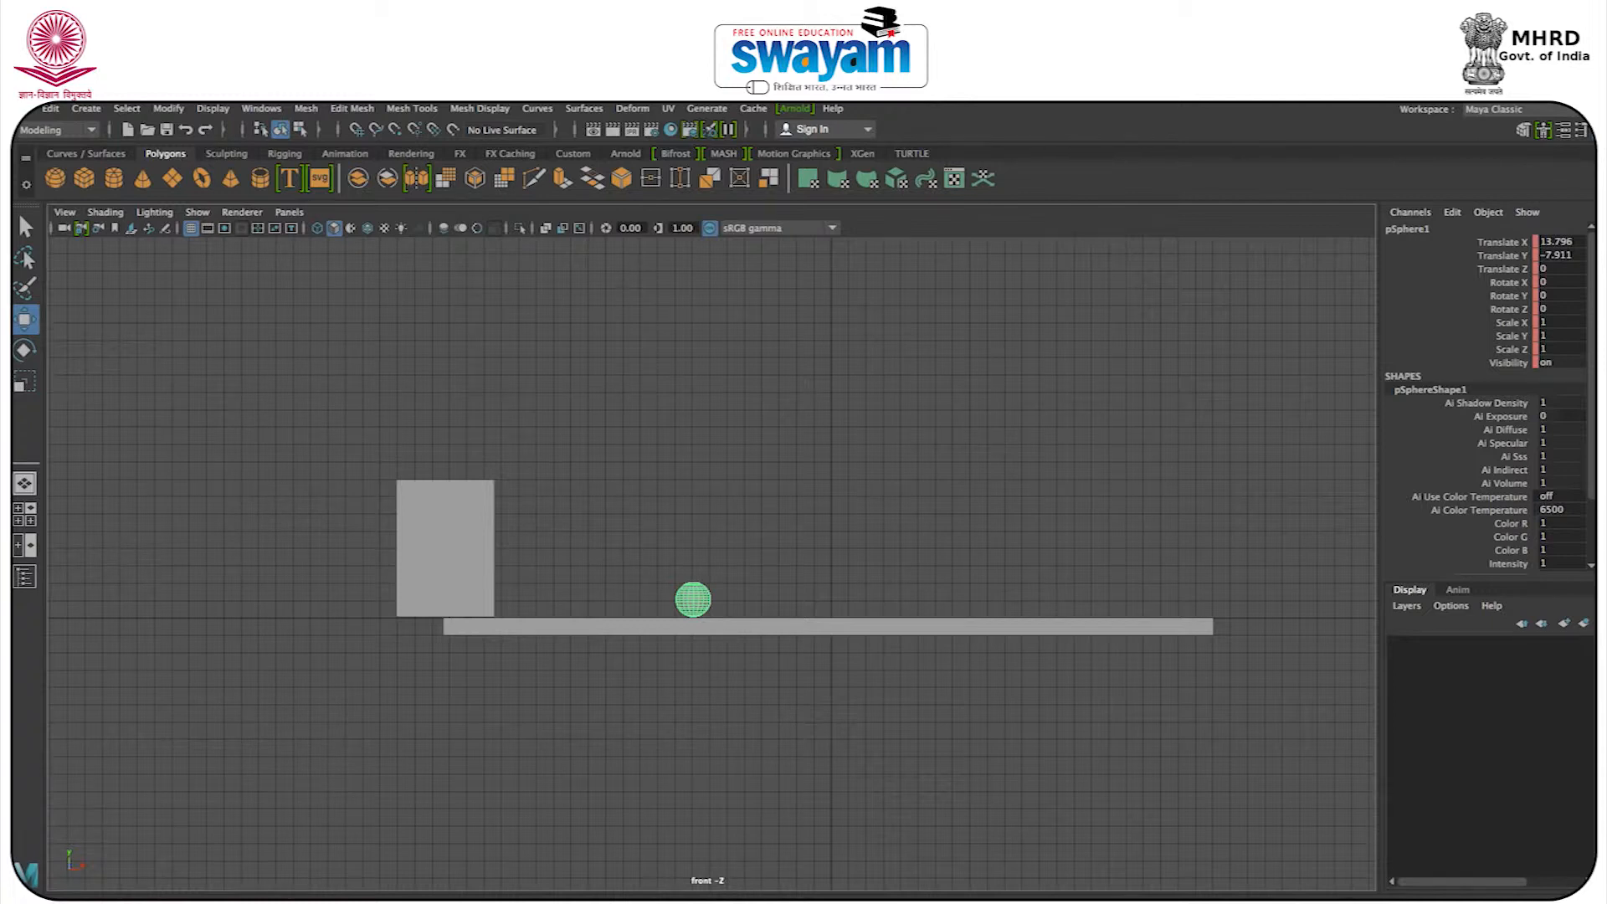
{"action": "key", "text": "w"}
{"action": "key", "text": "ctrl+z"}
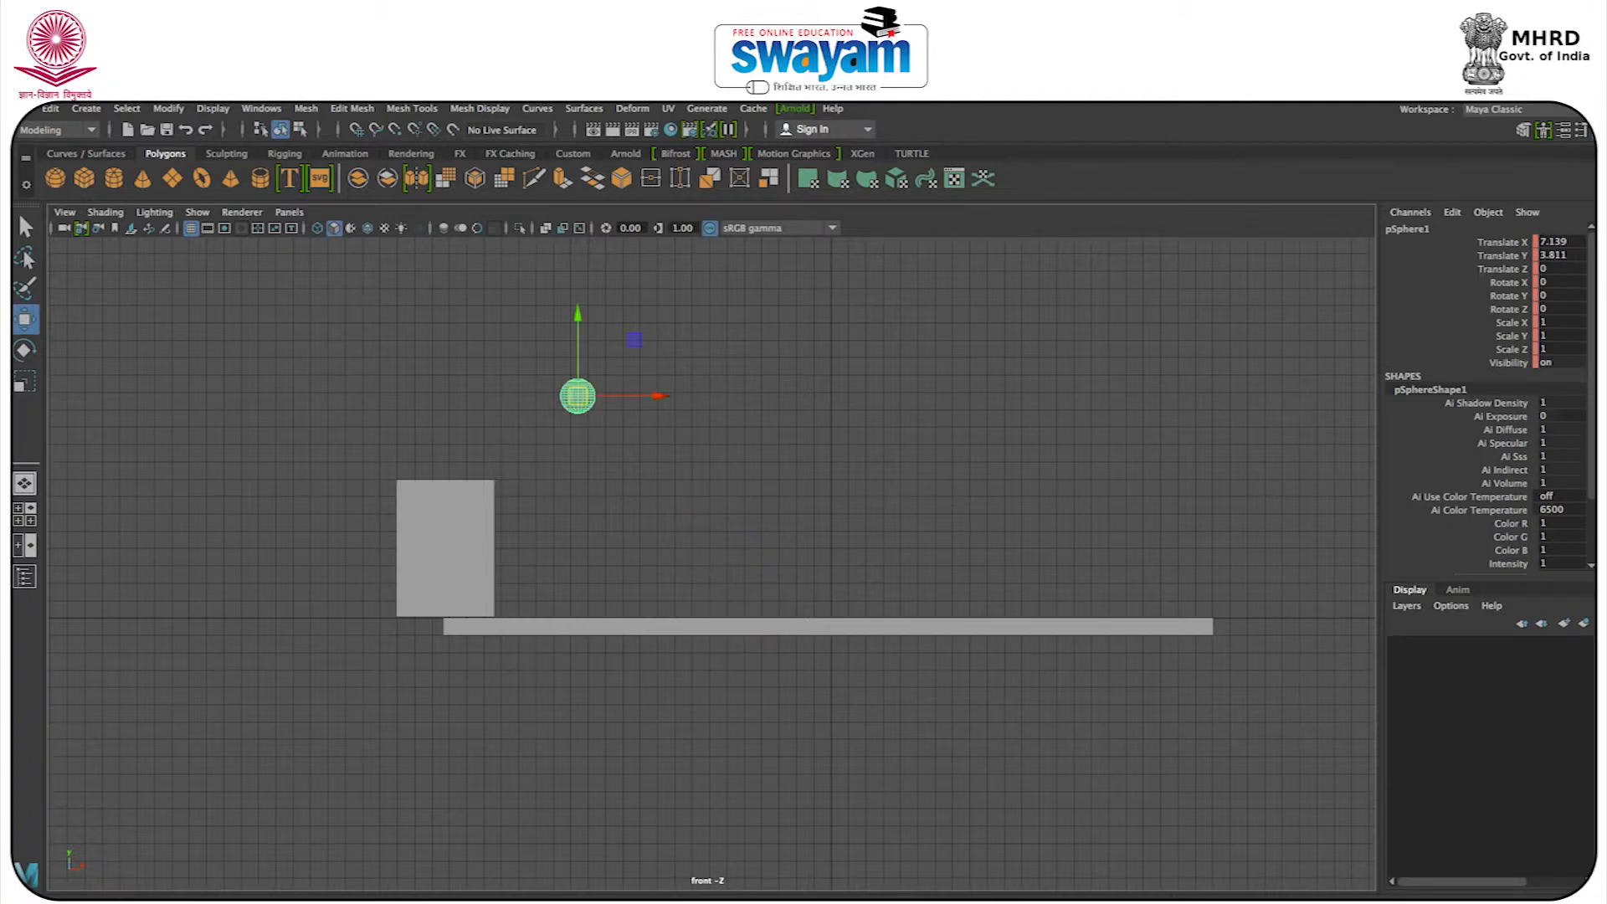
Pose the sphere's first landing on the floor slab at about X 15.1, Y -7.9, touching the slab's top.
{"action": "key", "text": "alt+v"}
{"action": "left_click_drag", "start_coordinate": [578, 399], "coordinate": [739, 693]}
{"action": "scroll", "coordinate": [720, 635], "scroll_direction": "up", "scroll_amount": 6}
{"action": "key", "text": "ctrl+z"}
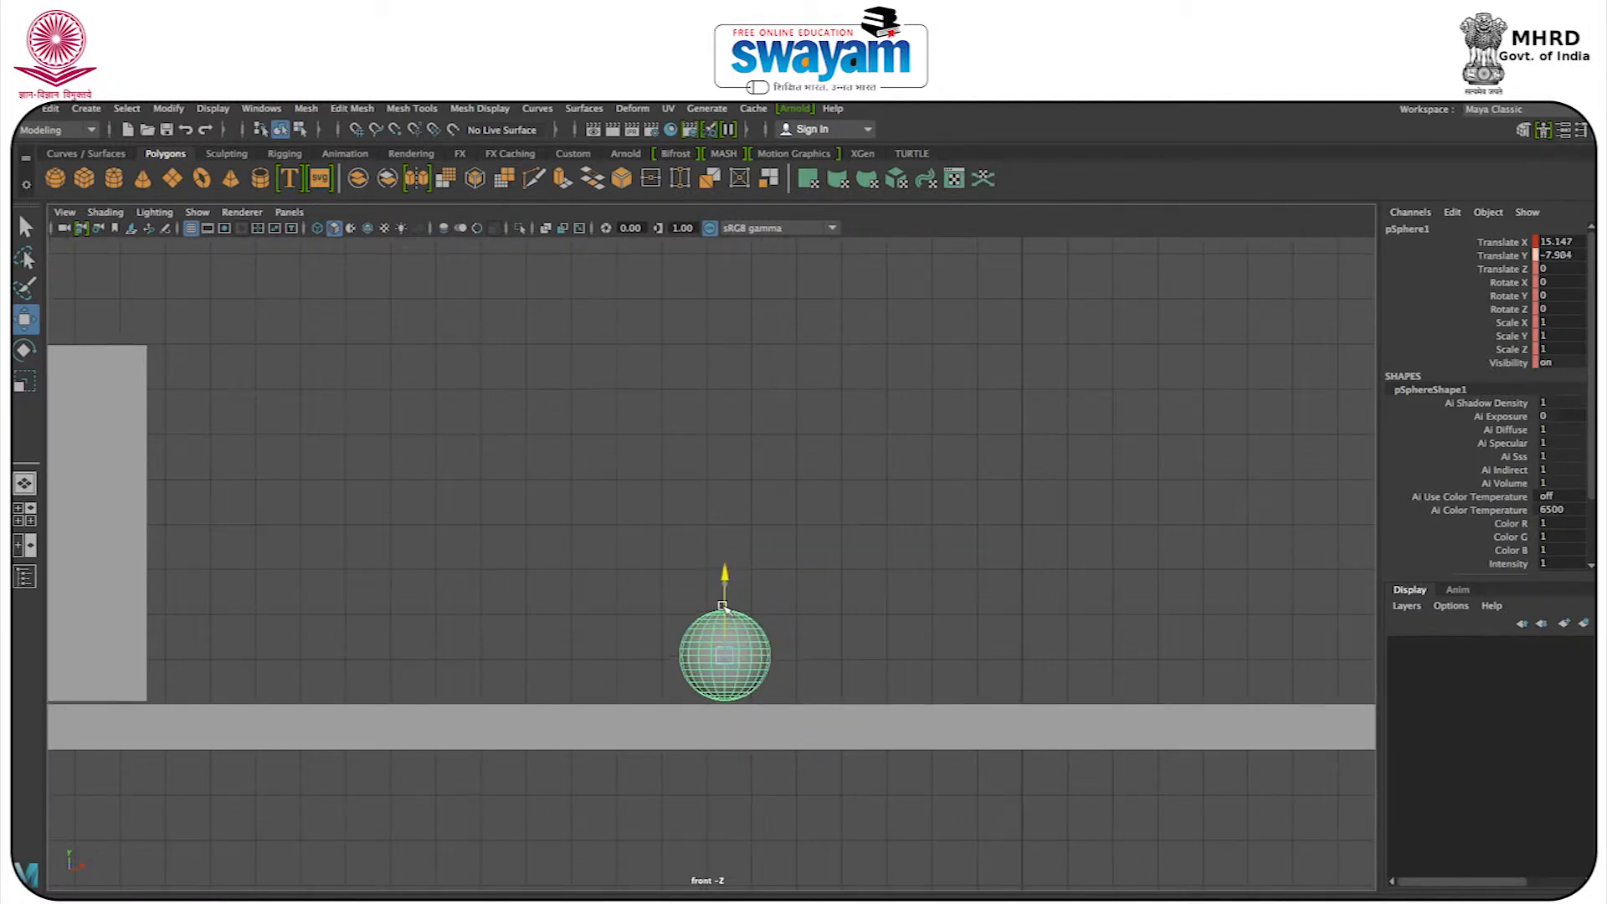
{"action": "left_click_drag", "start_coordinate": [725, 613], "coordinate": [725, 611]}
{"action": "scroll", "coordinate": [725, 612], "scroll_direction": "down", "scroll_amount": 3}
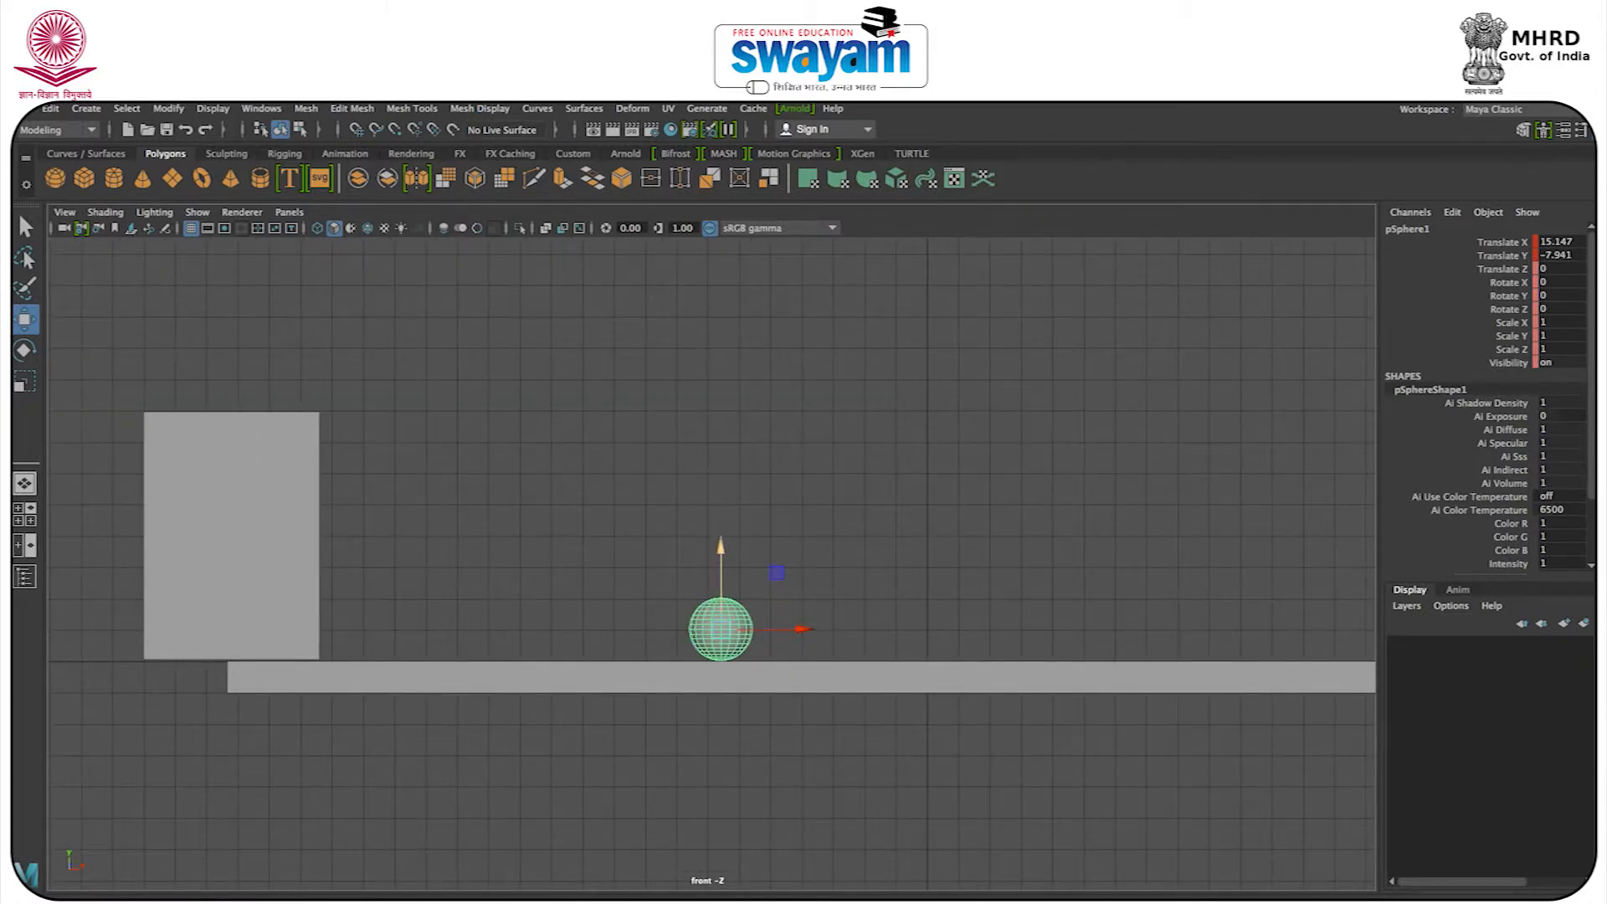
Raise and keyframe the sphere for its second, lower peak, adjusting it to about X 20.7, Y -2.5.
{"action": "key", "text": "alt+v"}
{"action": "middle_click_drag", "start_coordinate": [777, 552], "coordinate": [604, 572], "text": "alt"}
{"action": "left_click_drag", "start_coordinate": [520, 675], "coordinate": [665, 550]}
{"action": "key", "text": "s"}
{"action": "key", "text": "alt+v"}
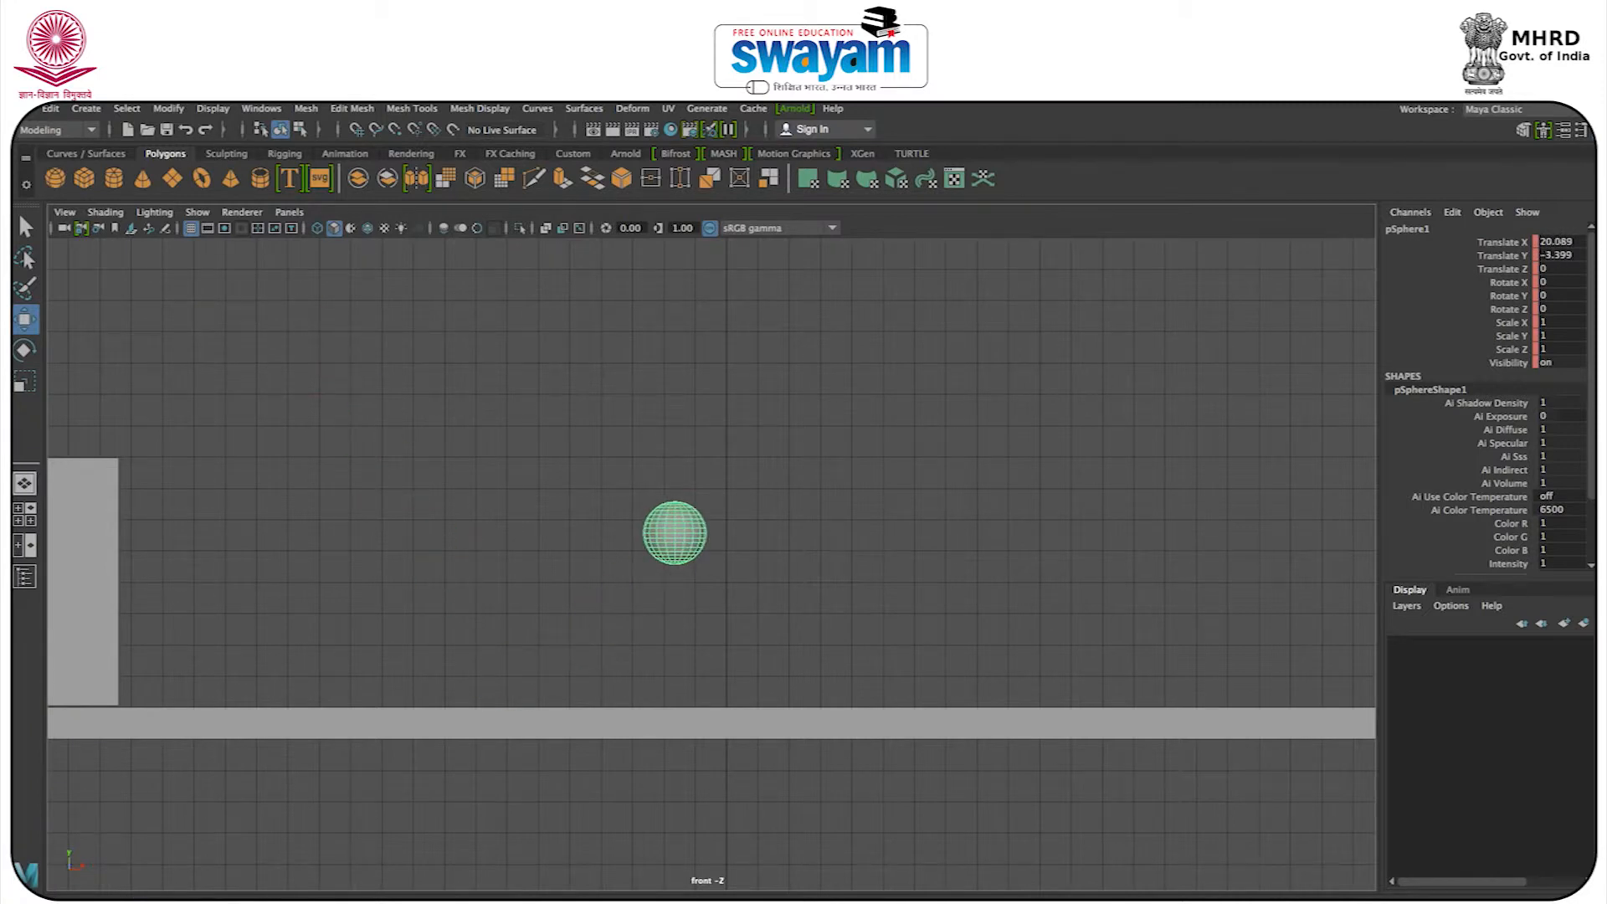
{"action": "key", "text": "alt+v"}
{"action": "left_click_drag", "start_coordinate": [673, 533], "coordinate": [703, 504]}
{"action": "middle_click_drag", "start_coordinate": [783, 495], "coordinate": [653, 466], "text": "alt"}
{"action": "scroll", "coordinate": [651, 471], "scroll_direction": "down", "scroll_amount": 2}
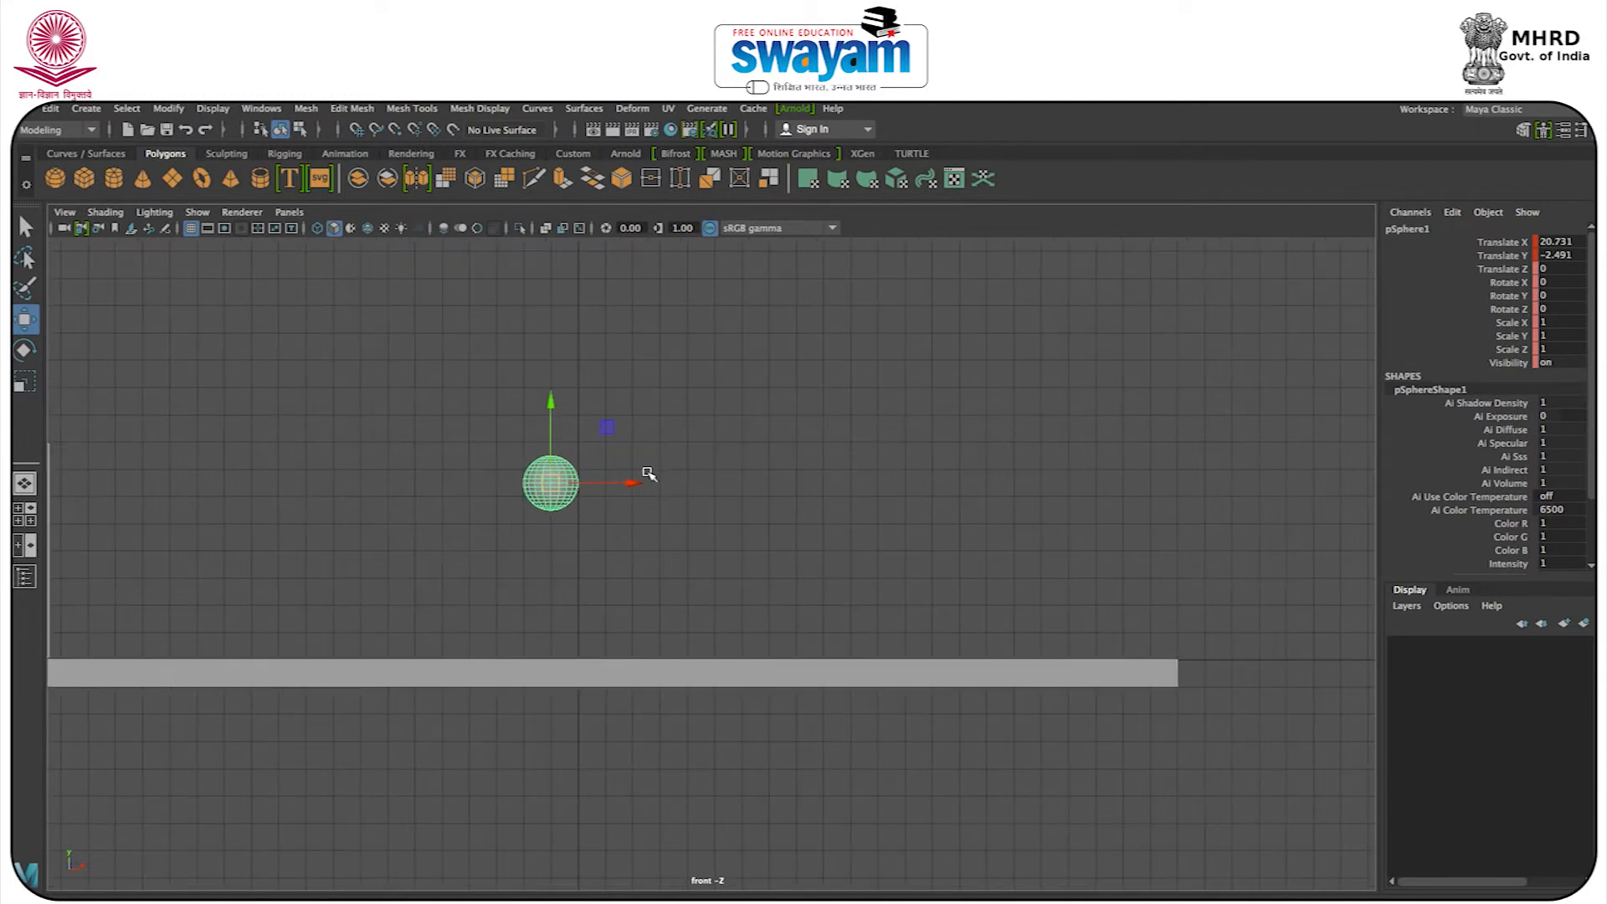
Pose the sphere's second landing on the floor slab at about X 24.8, Y -8.0.
{"action": "key", "text": "alt+v"}
{"action": "left_click_drag", "start_coordinate": [551, 483], "coordinate": [659, 631]}
{"action": "middle_click_drag", "start_coordinate": [594, 642], "coordinate": [394, 678], "text": "alt"}
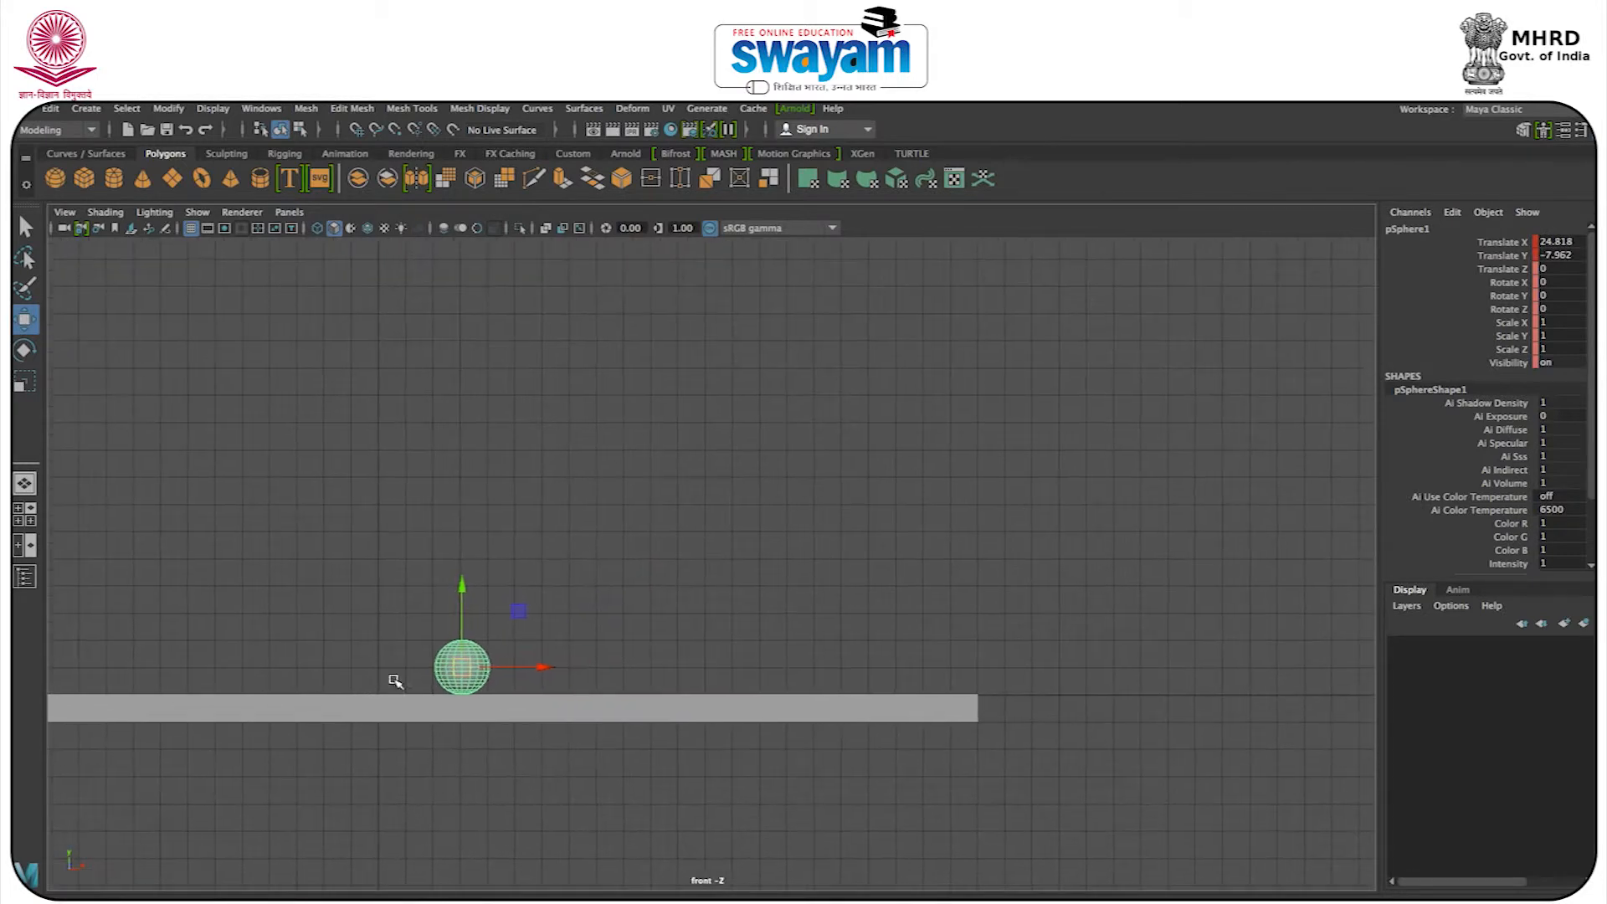
Pose a smaller bounce peaking at about X 29.6, Y -5.2 and landing on the slab at about X 33.2, Y -8.0.
{"action": "key", "text": "alt+v"}
{"action": "left_click_drag", "start_coordinate": [462, 668], "coordinate": [595, 592]}
{"action": "key", "text": "alt+v"}
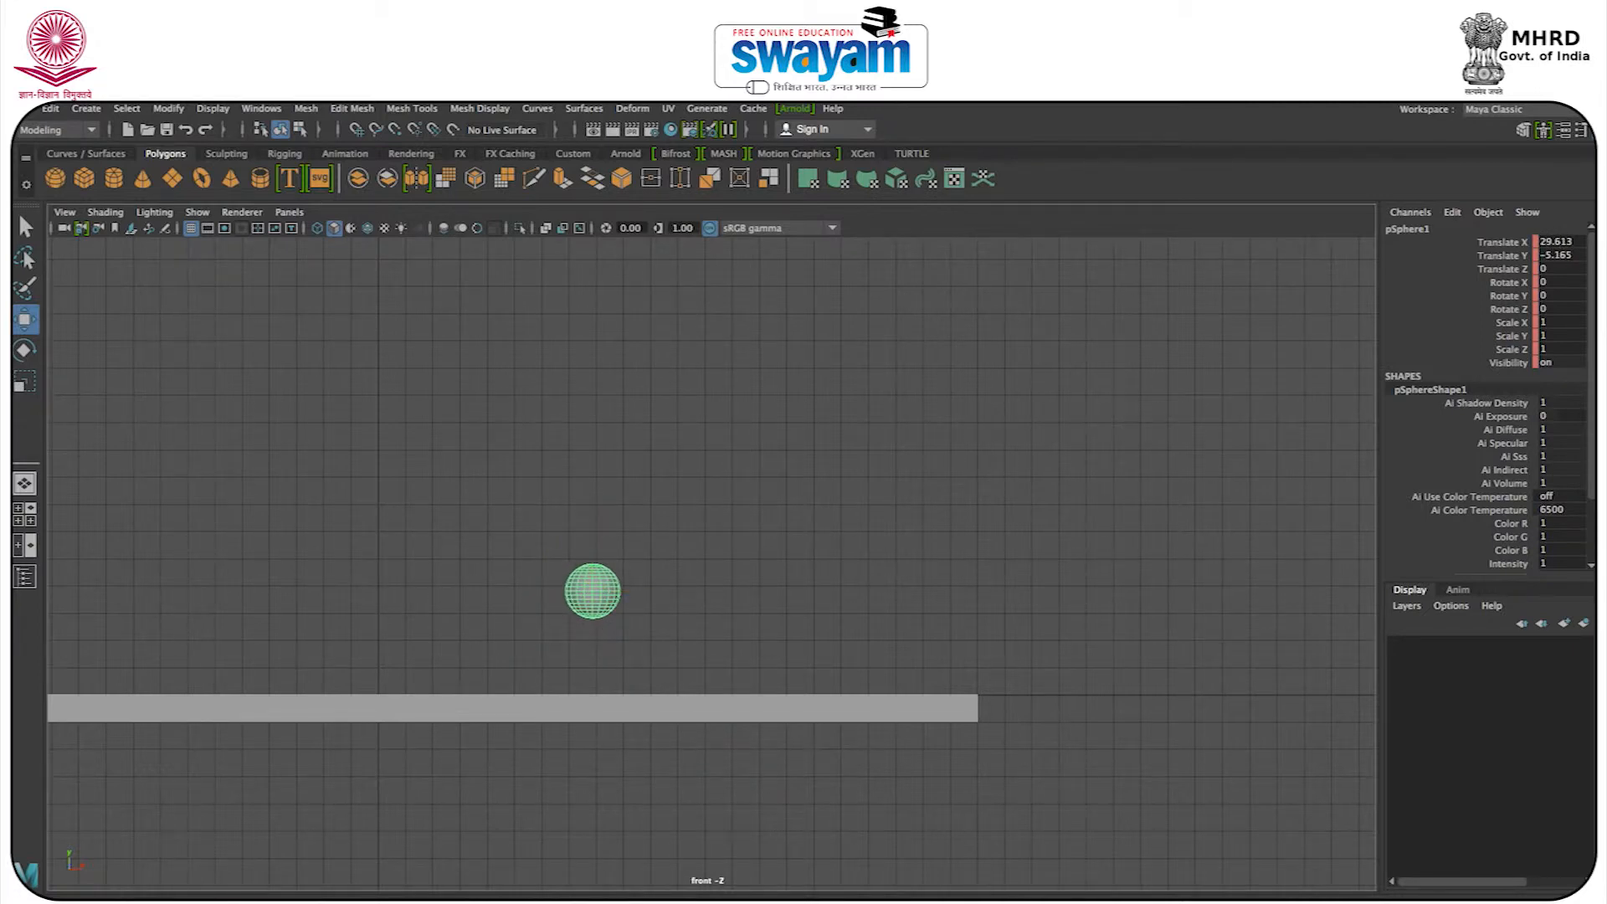
{"action": "left_click_drag", "start_coordinate": [594, 592], "coordinate": [691, 667]}
{"action": "middle_click_drag", "start_coordinate": [691, 667], "coordinate": [419, 715], "text": "alt"}
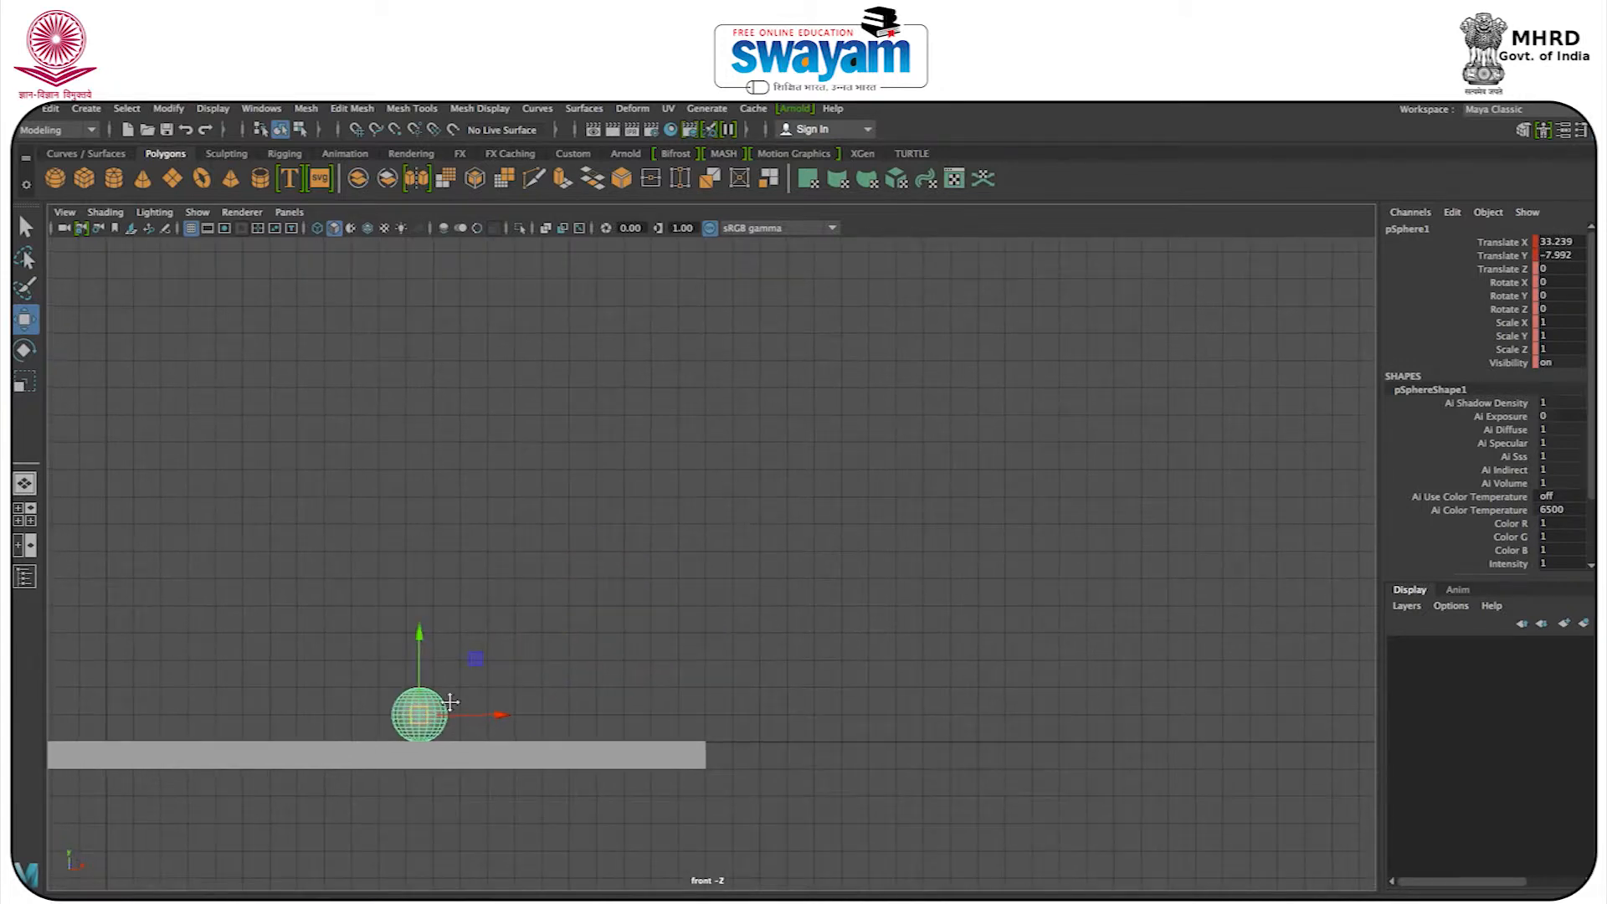
Roll the sphere along the slab to about X 40.9, Y -8.0 and onward to the slab's far end.
{"action": "key", "text": "alt+v"}
{"action": "left_click_drag", "start_coordinate": [425, 717], "coordinate": [631, 720]}
{"action": "key", "text": "alt+v"}
{"action": "key", "text": "alt+v"}
{"action": "key", "text": "alt+v"}
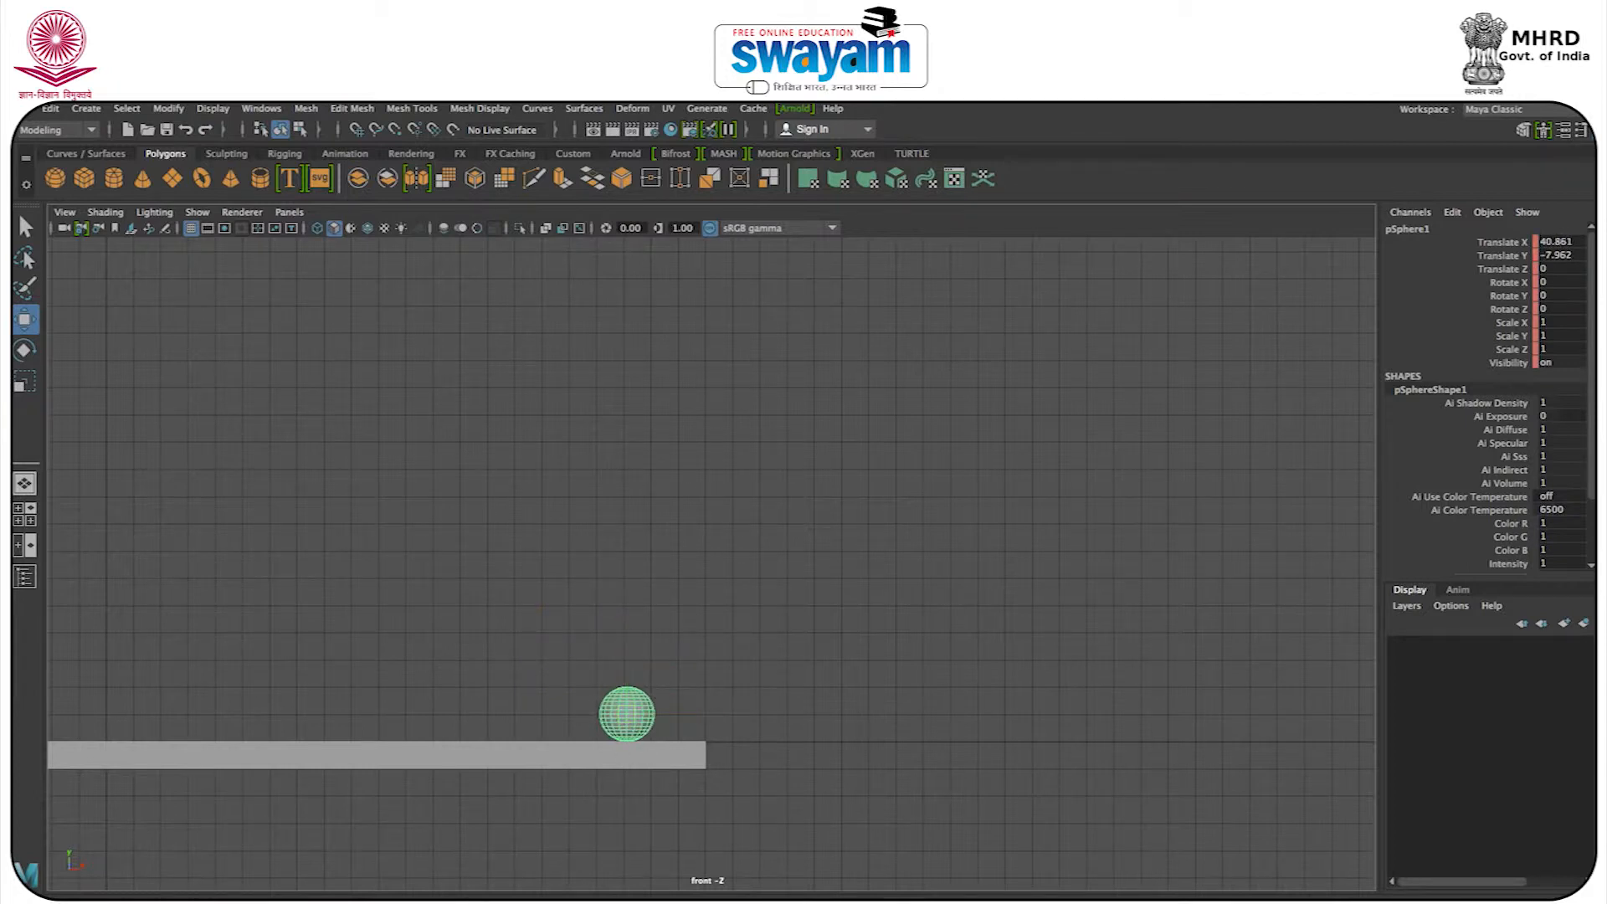
{"action": "key", "text": "alt+v"}
{"action": "left_click_drag", "start_coordinate": [612, 710], "coordinate": [703, 717]}
Move the floor slab along X to about 2.77 so it starts near the block's inner edge.
{"action": "left_click", "coordinate": [484, 626]}
{"action": "left_click", "coordinate": [541, 752]}
{"action": "key", "text": "t"}
{"action": "middle_click_drag", "start_coordinate": [331, 736], "coordinate": [1004, 621], "text": "alt"}
{"action": "key", "text": "w"}
{"action": "left_click_drag", "start_coordinate": [826, 649], "coordinate": [899, 644]}
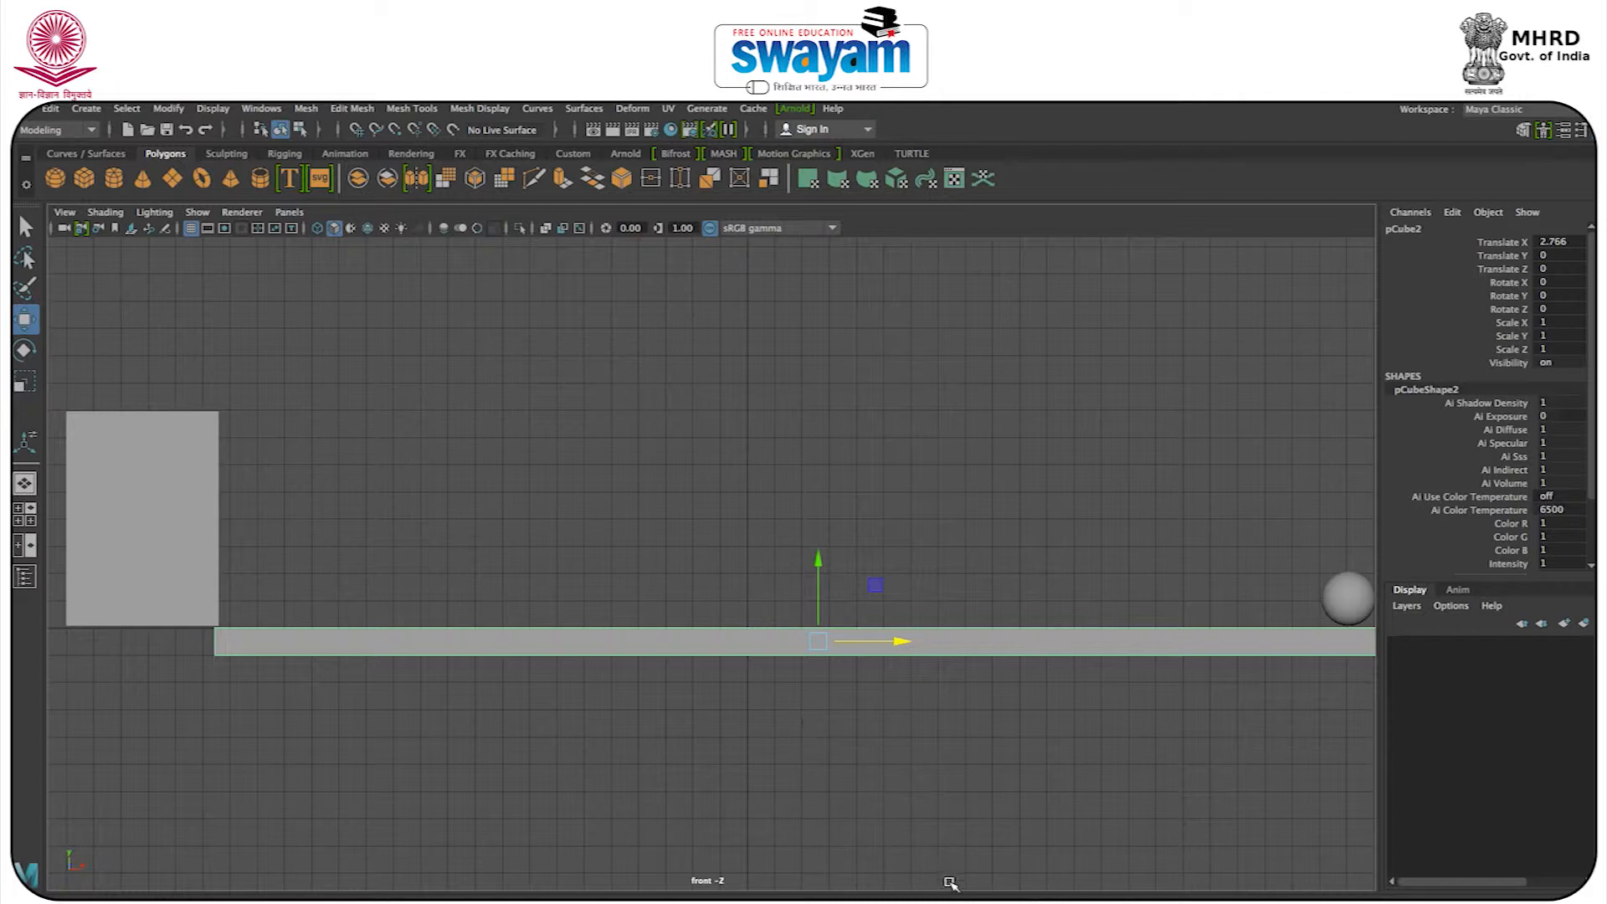
Review the ball's bouncing motion over time in the front view and select the sphere.
{"action": "left_click_drag", "start_coordinate": [795, 898], "coordinate": [243, 897]}
{"action": "key", "text": "Escape"}
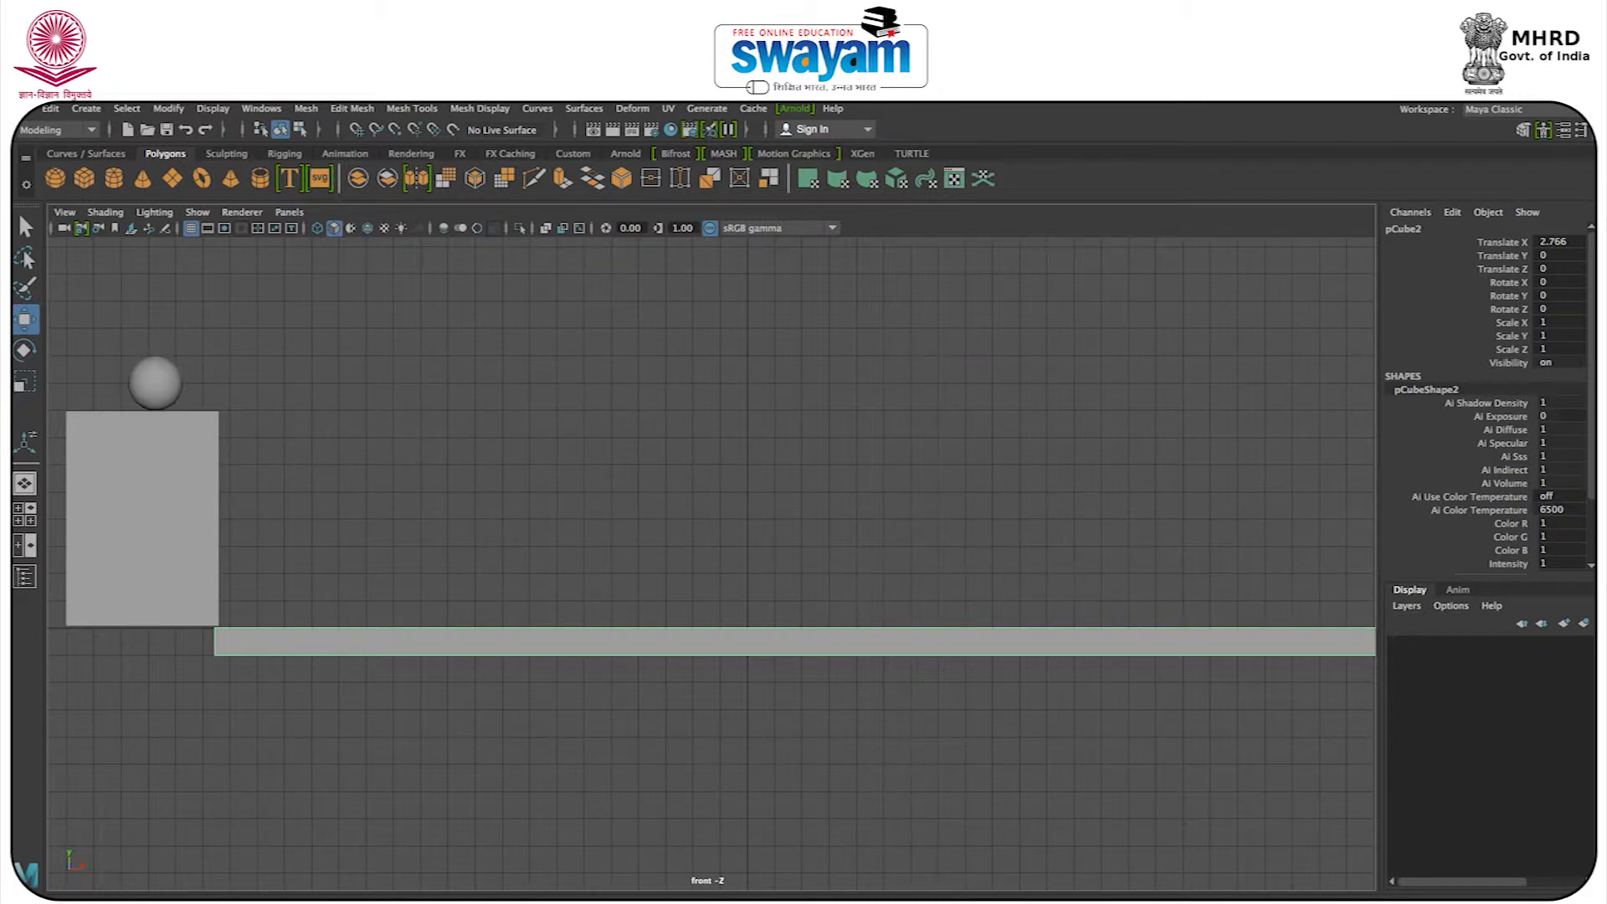
{"action": "key", "text": "alt+v"}
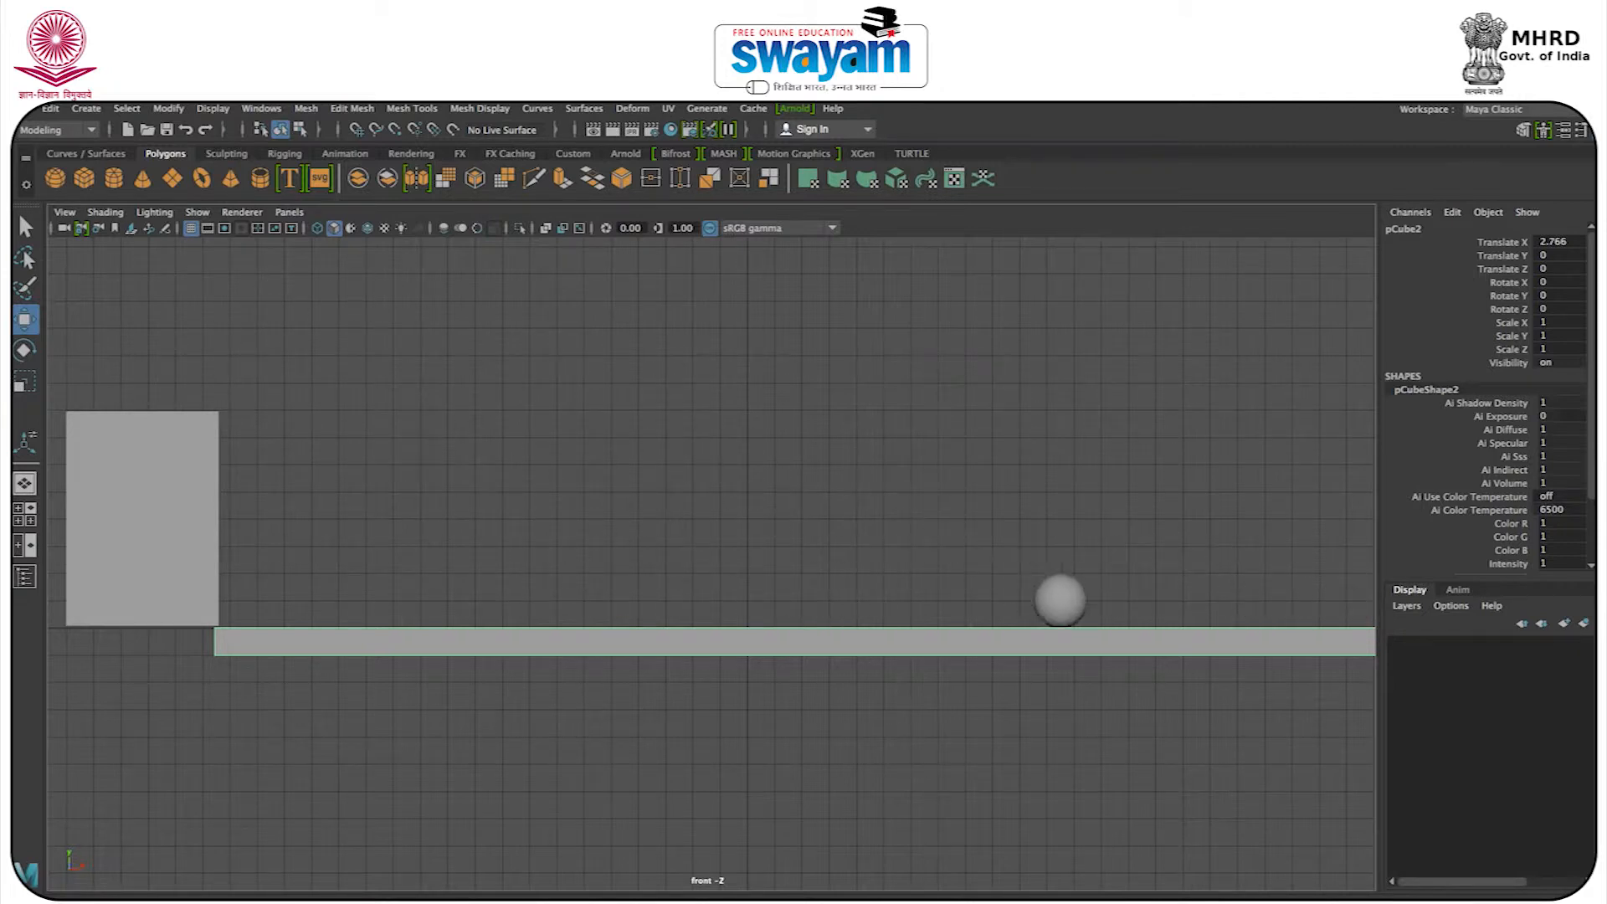
{"action": "key", "text": "alt+v"}
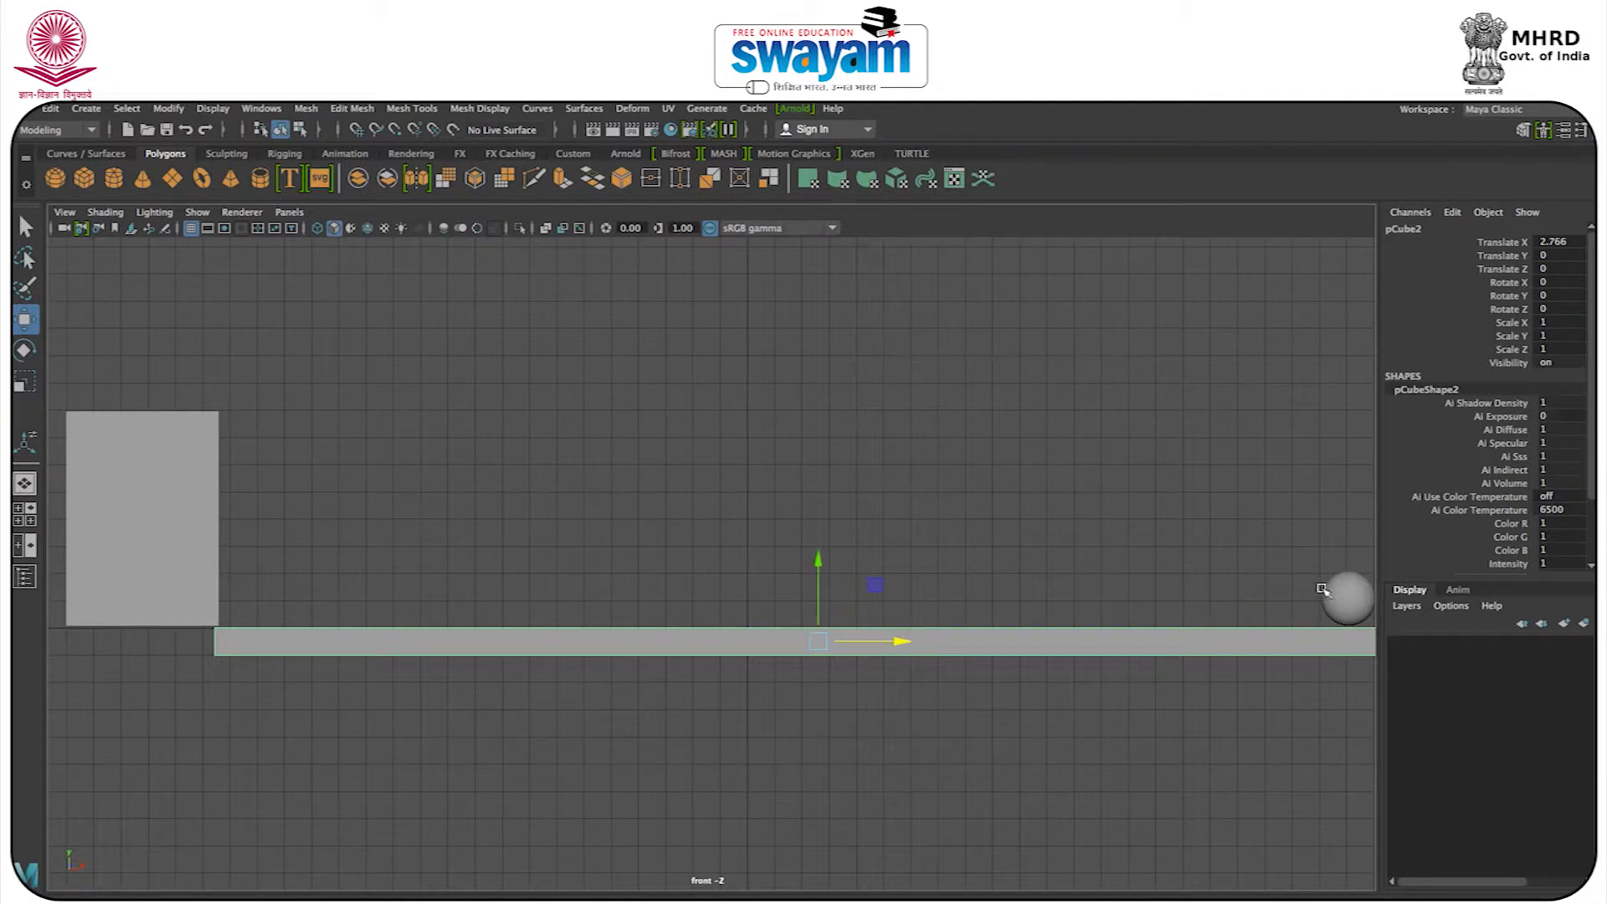
{"action": "left_click", "coordinate": [1337, 546]}
{"action": "left_click", "coordinate": [1350, 597]}
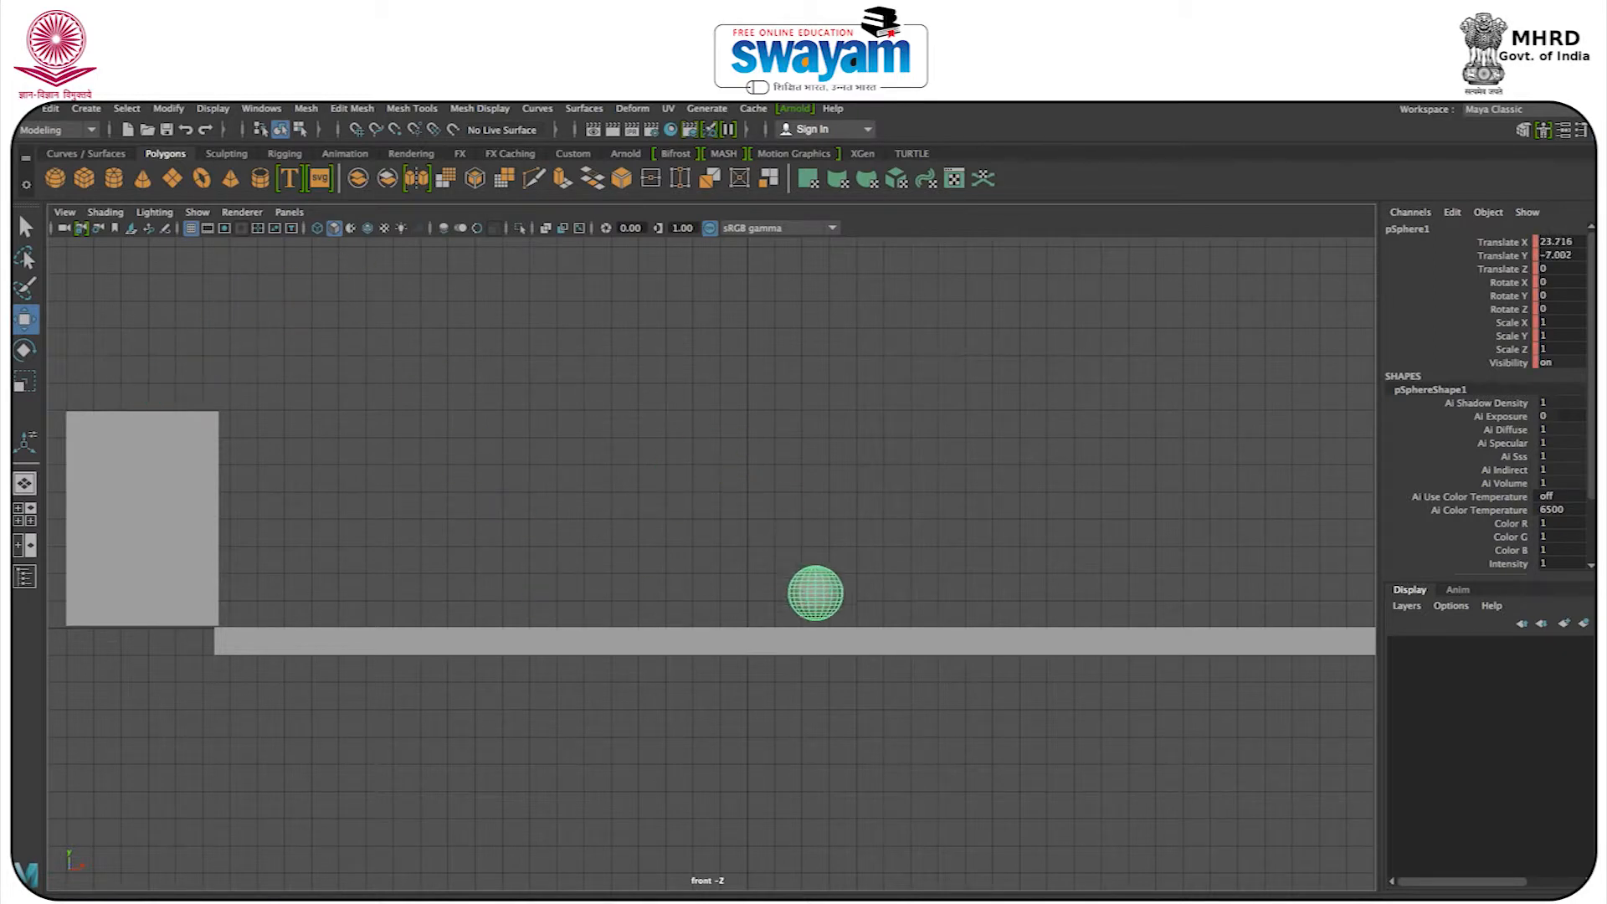
Play the bouncing animation in an angled perspective view of the whole scene and return to the four-view layout.
{"action": "key", "text": "space"}
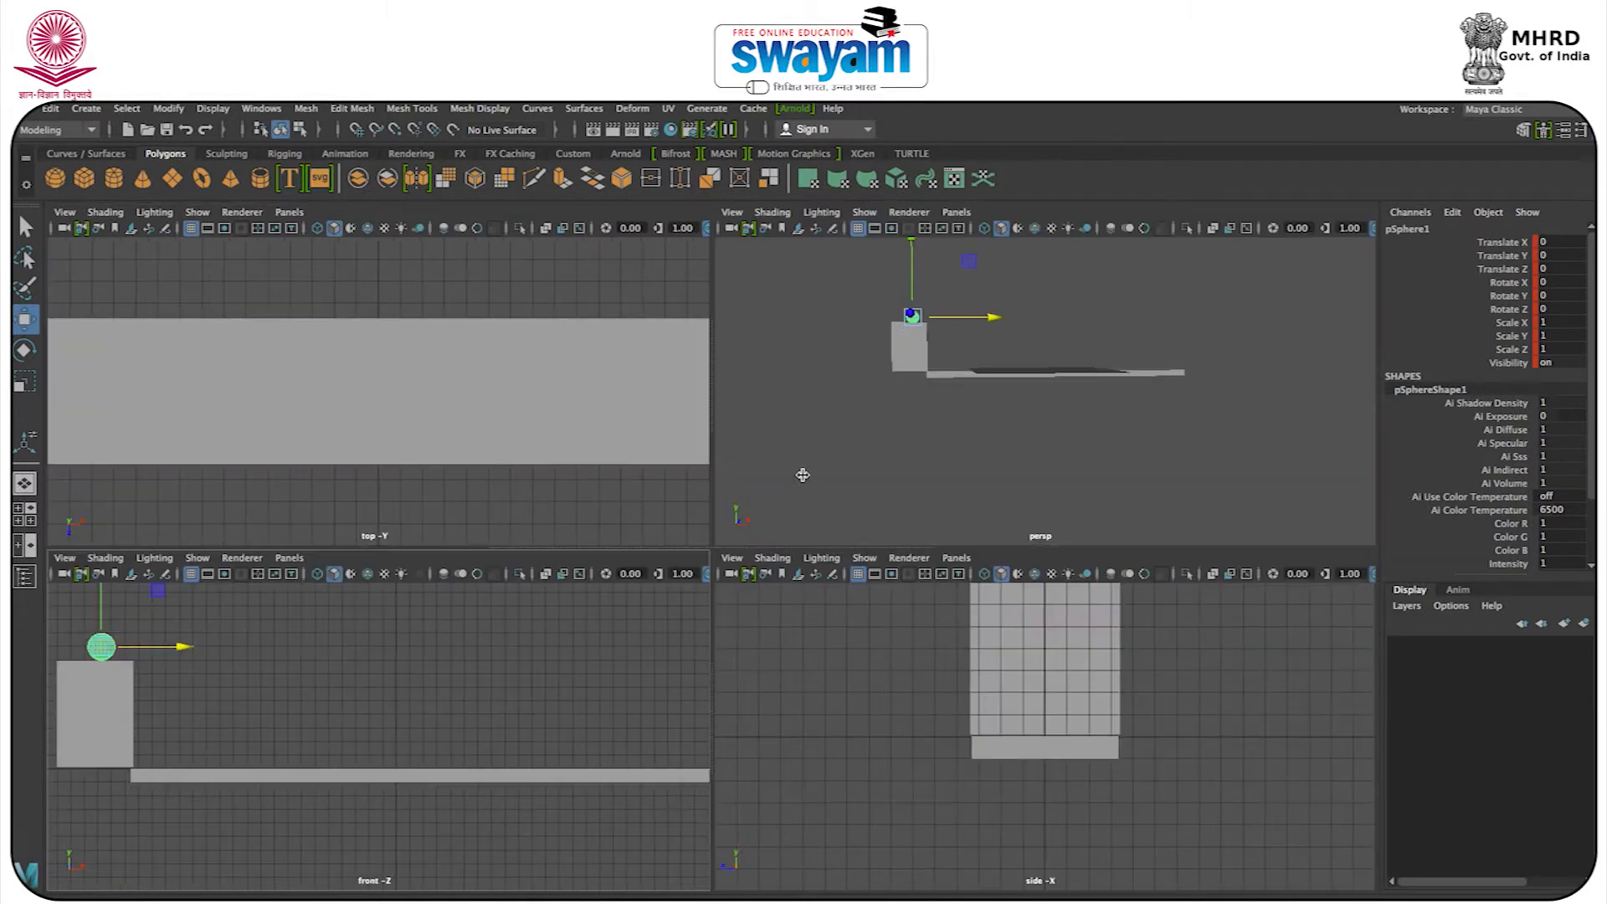
{"action": "key", "text": "space"}
{"action": "left_click_drag", "start_coordinate": [778, 494], "coordinate": [719, 512], "text": "alt"}
{"action": "left_click", "coordinate": [686, 379]}
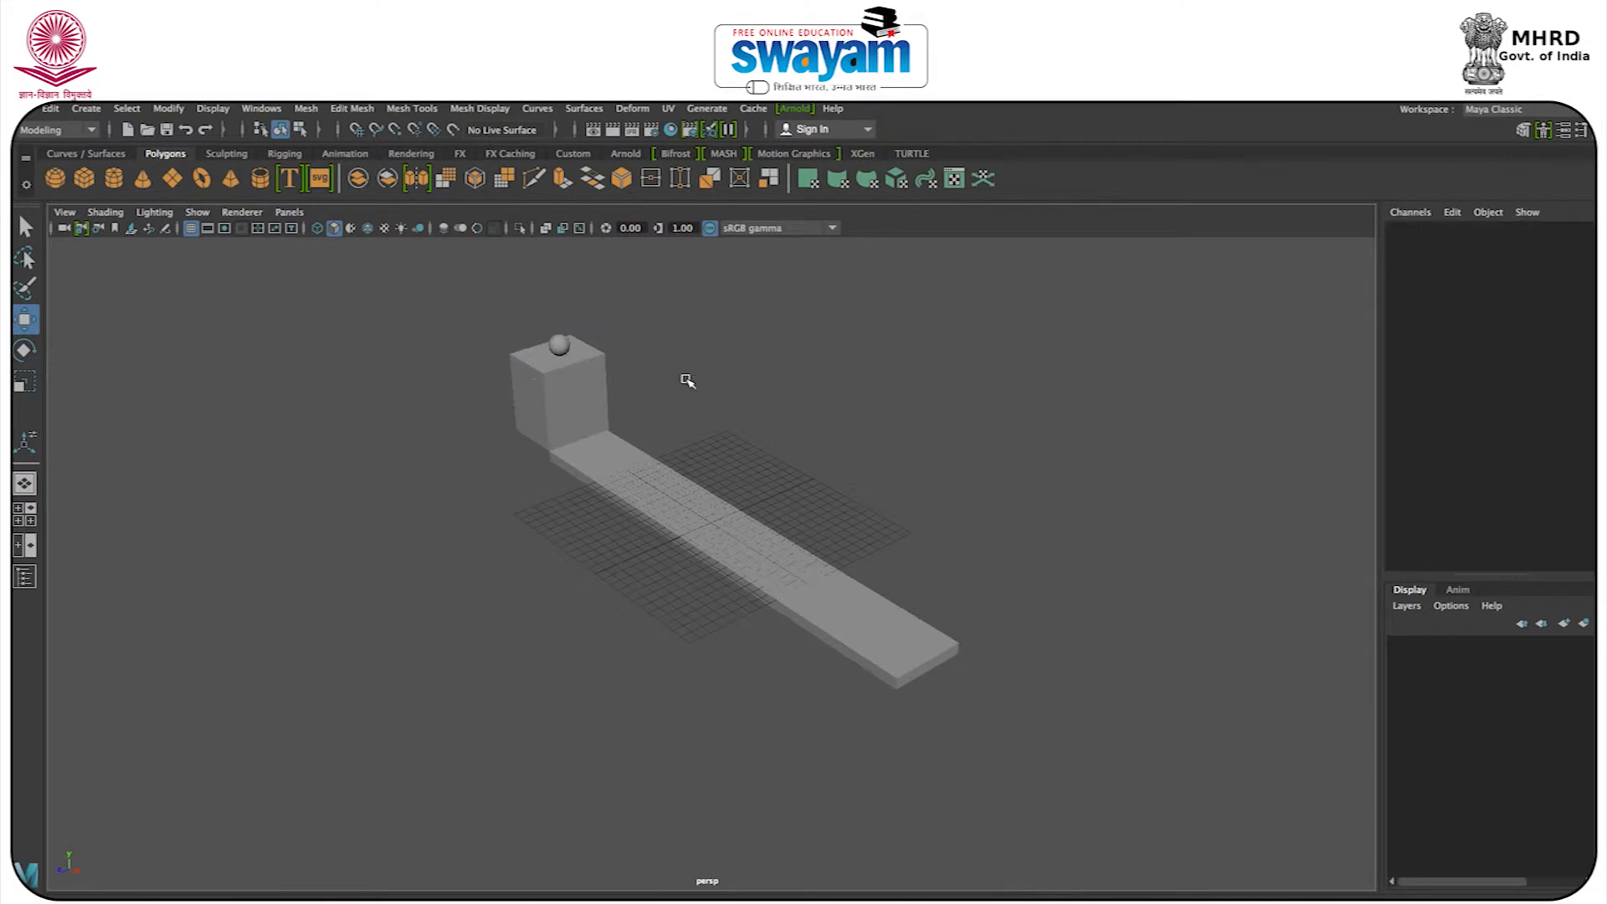
{"action": "scroll", "coordinate": [686, 380], "scroll_direction": "down", "scroll_amount": 2}
{"action": "middle_click_drag", "start_coordinate": [686, 379], "coordinate": [686, 439], "text": "alt"}
{"action": "scroll", "coordinate": [686, 440], "scroll_direction": "up", "scroll_amount": 2}
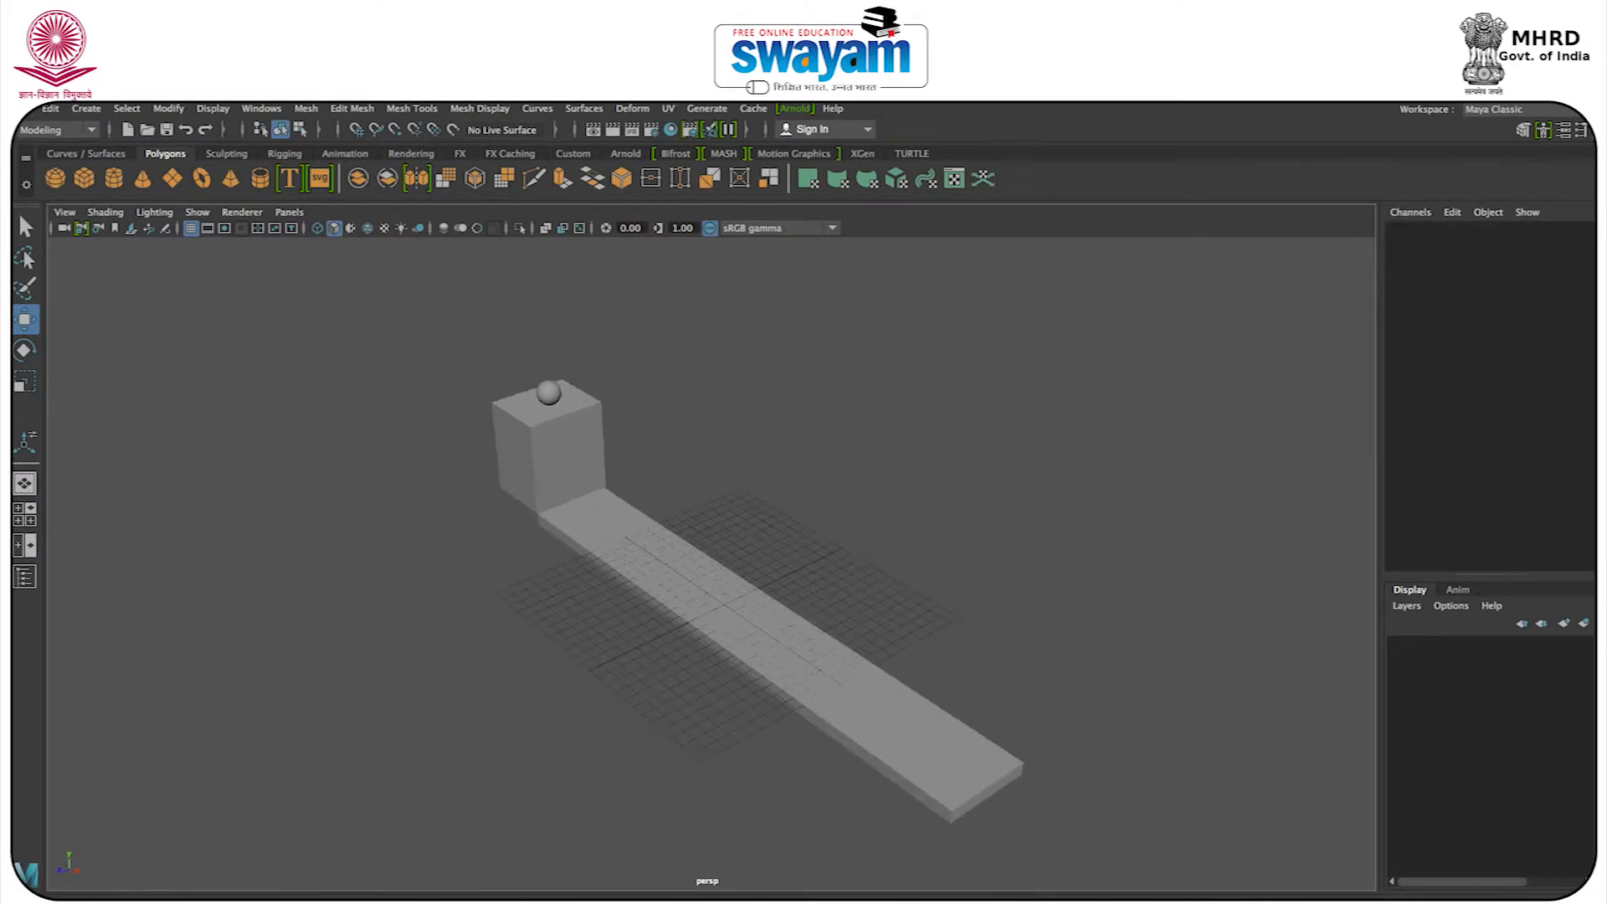
{"action": "key", "text": "alt+v"}
{"action": "key", "text": "space"}
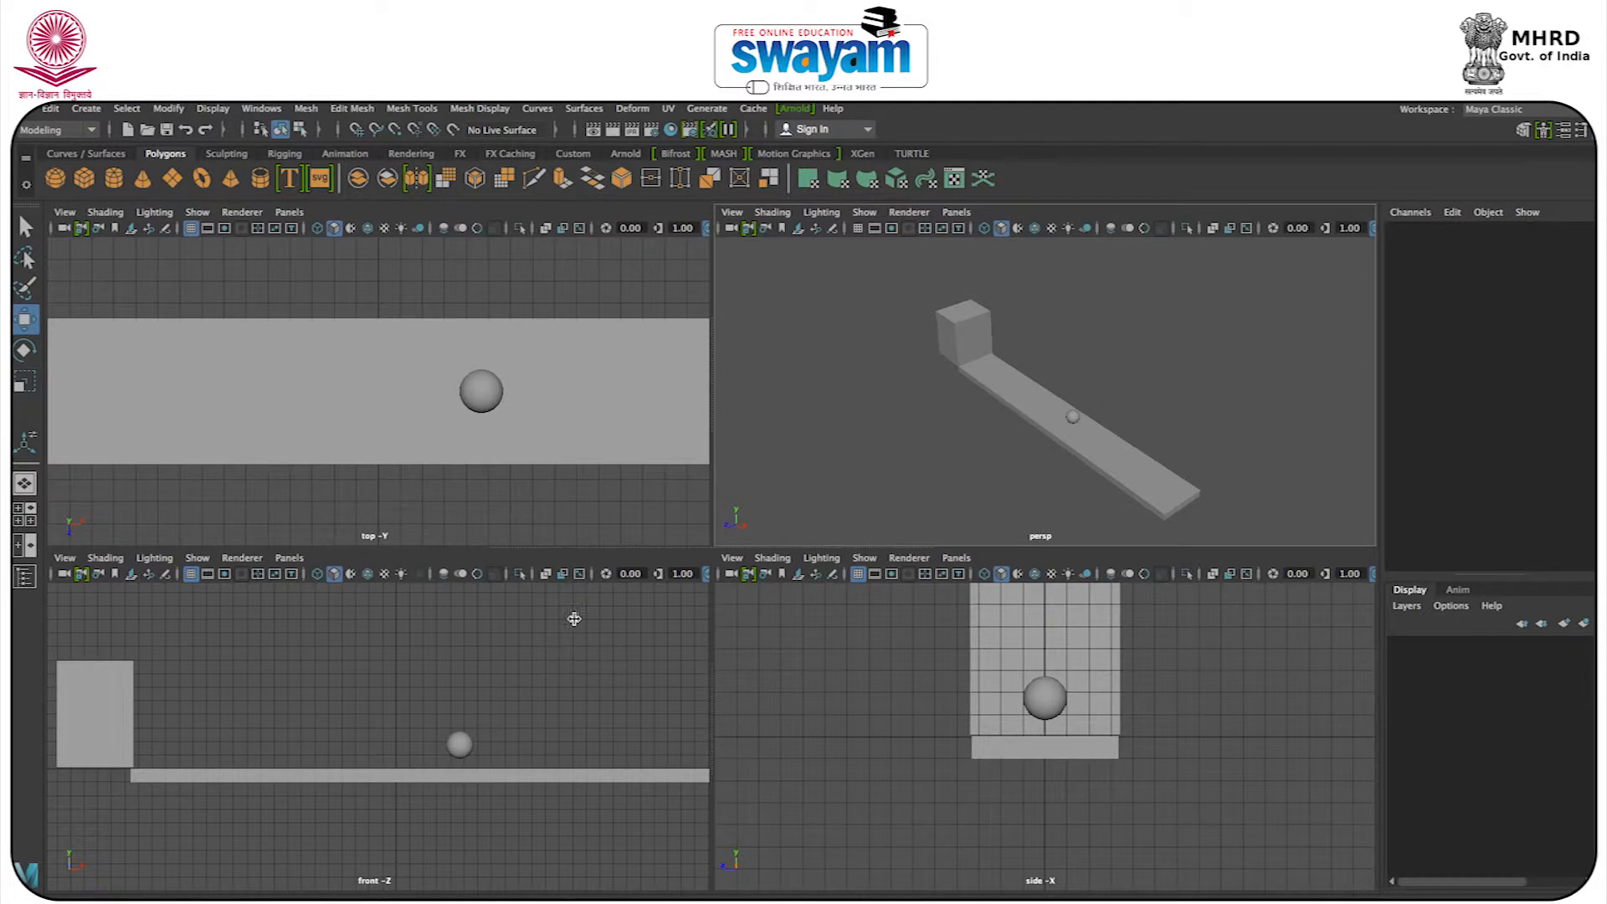
{"action": "left_click", "coordinate": [459, 743]}
{"action": "left_click", "coordinate": [826, 495]}
Change the perspective panel to the Front view and stretch it and the side view across the full width as two stacked panels.
{"action": "key", "text": "space"}
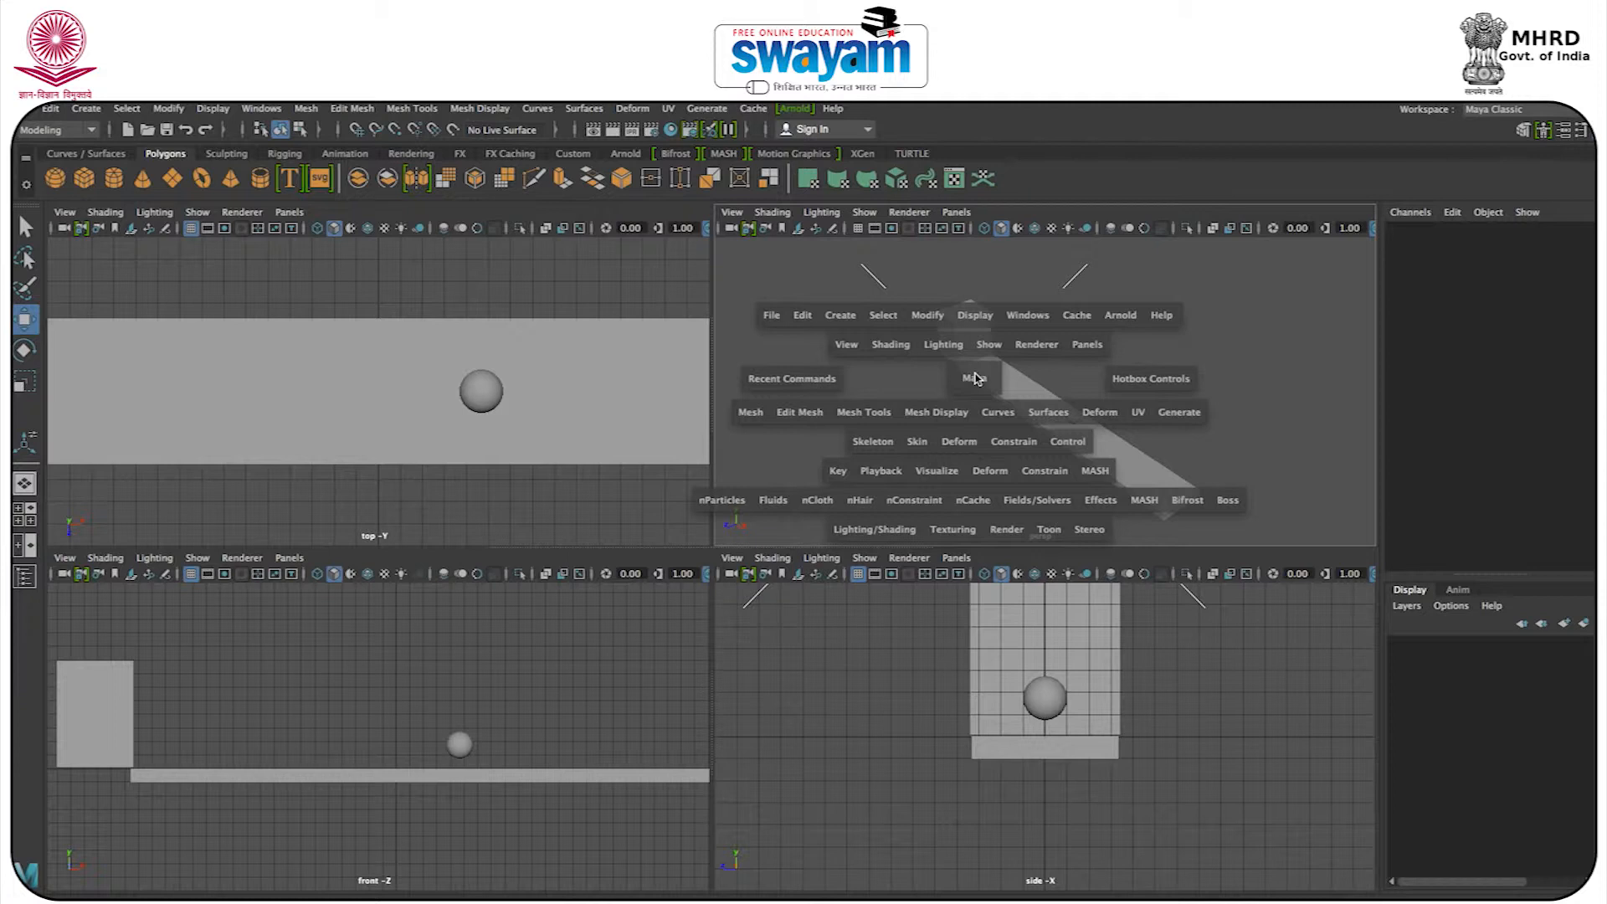
{"action": "left_click", "coordinate": [977, 379]}
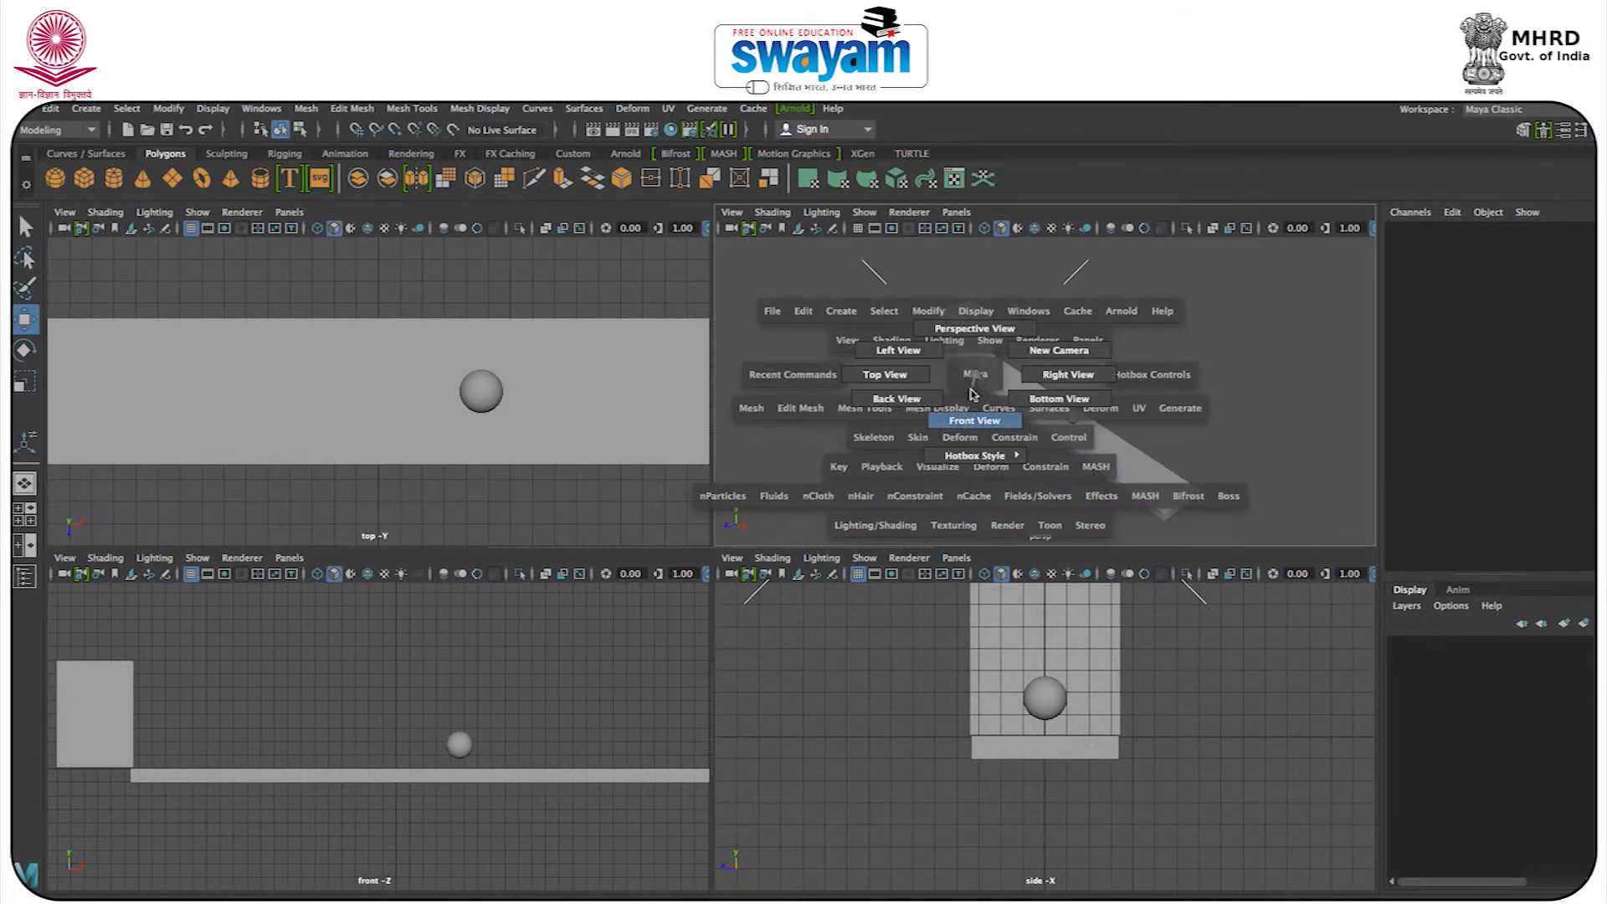
{"action": "left_click_drag", "start_coordinate": [966, 431], "coordinate": [966, 427]}
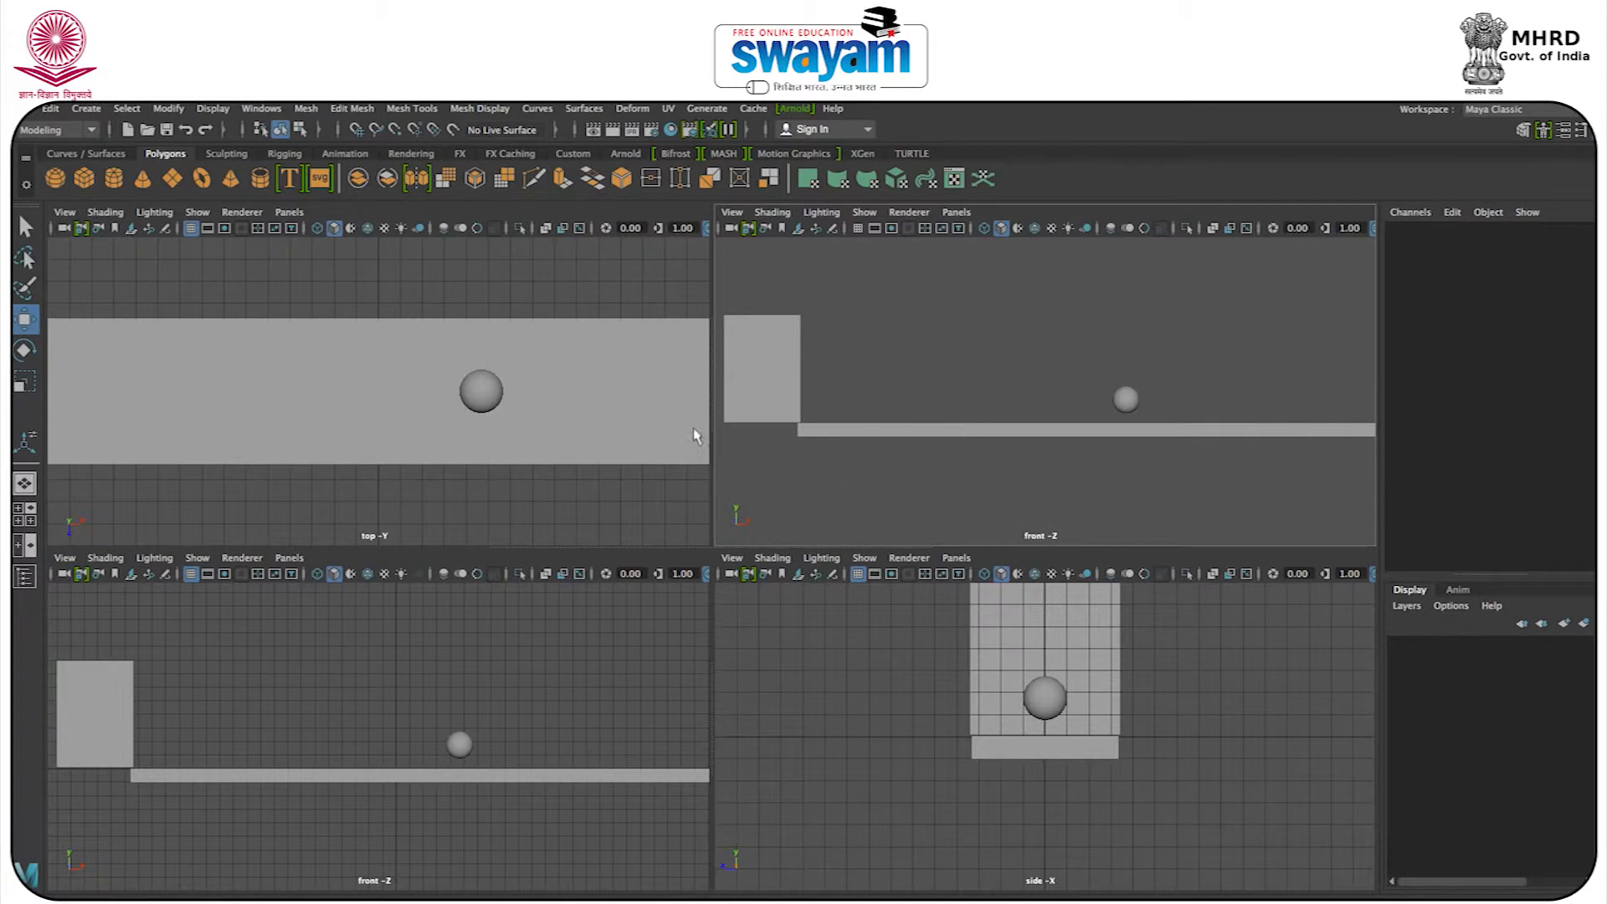
{"action": "left_click_drag", "start_coordinate": [712, 416], "coordinate": [49, 414]}
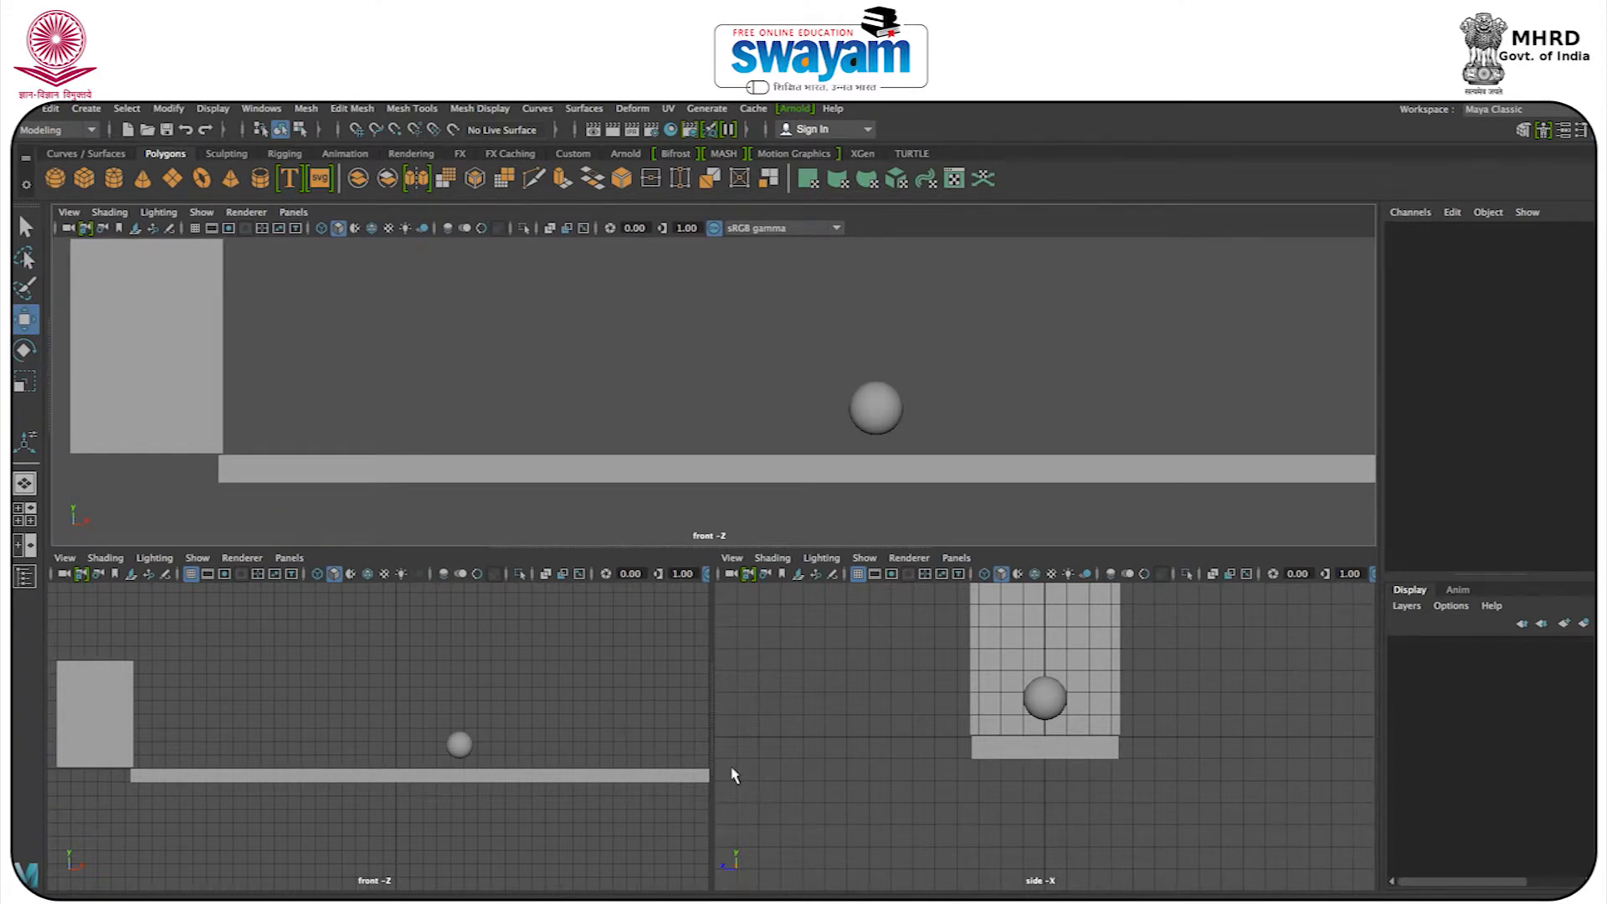
{"action": "left_click_drag", "start_coordinate": [716, 754], "coordinate": [48, 750]}
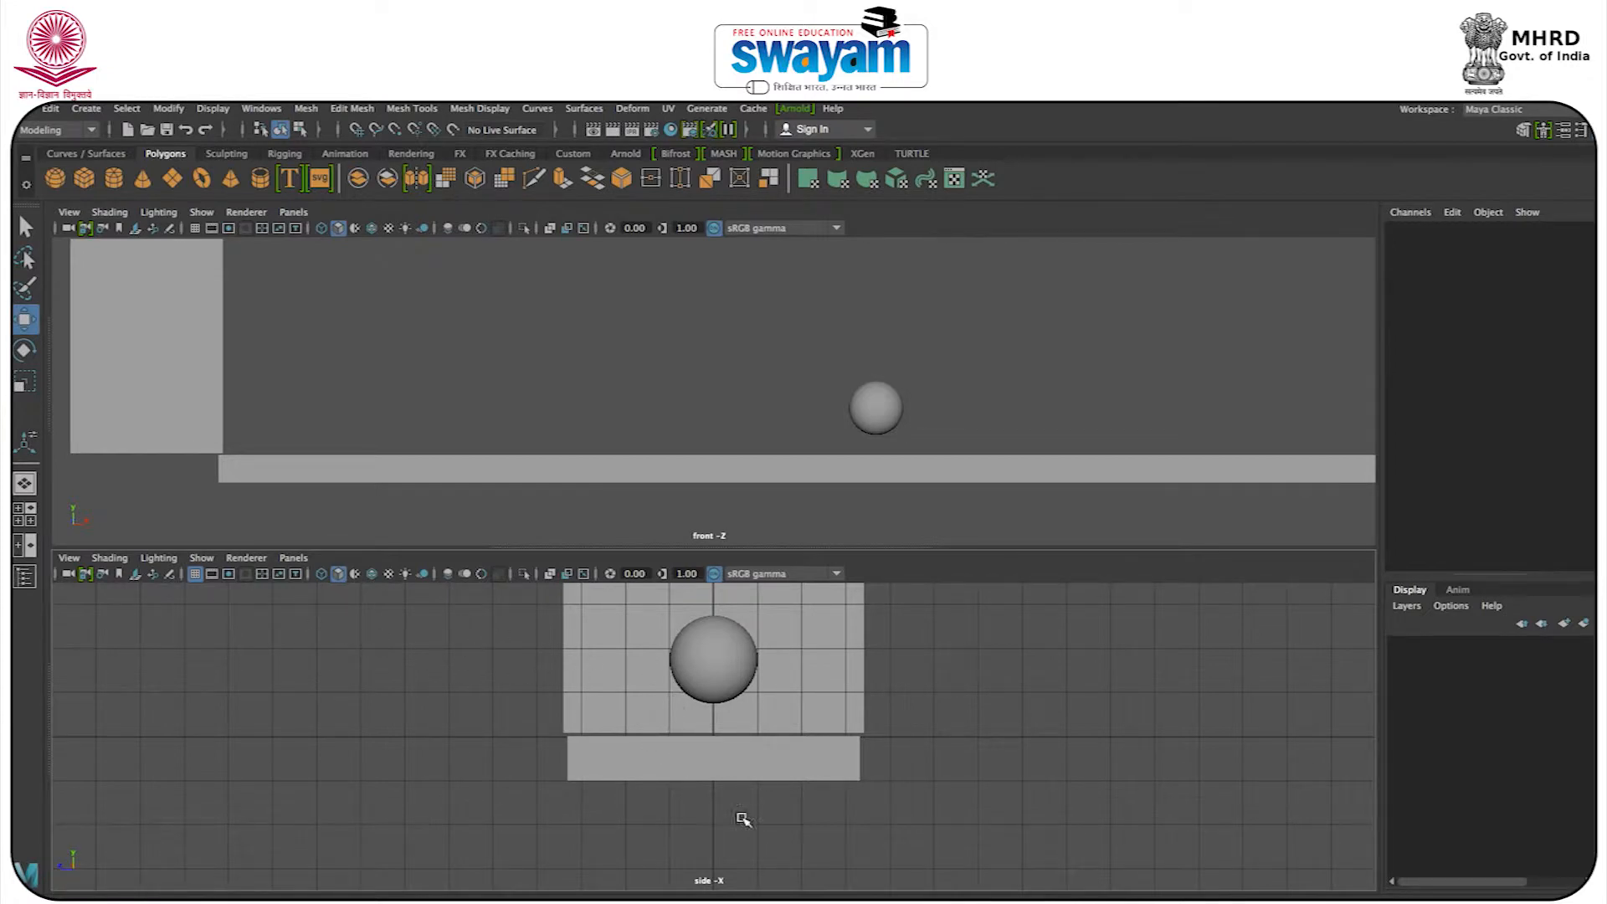
{"action": "left_click", "coordinate": [294, 558]}
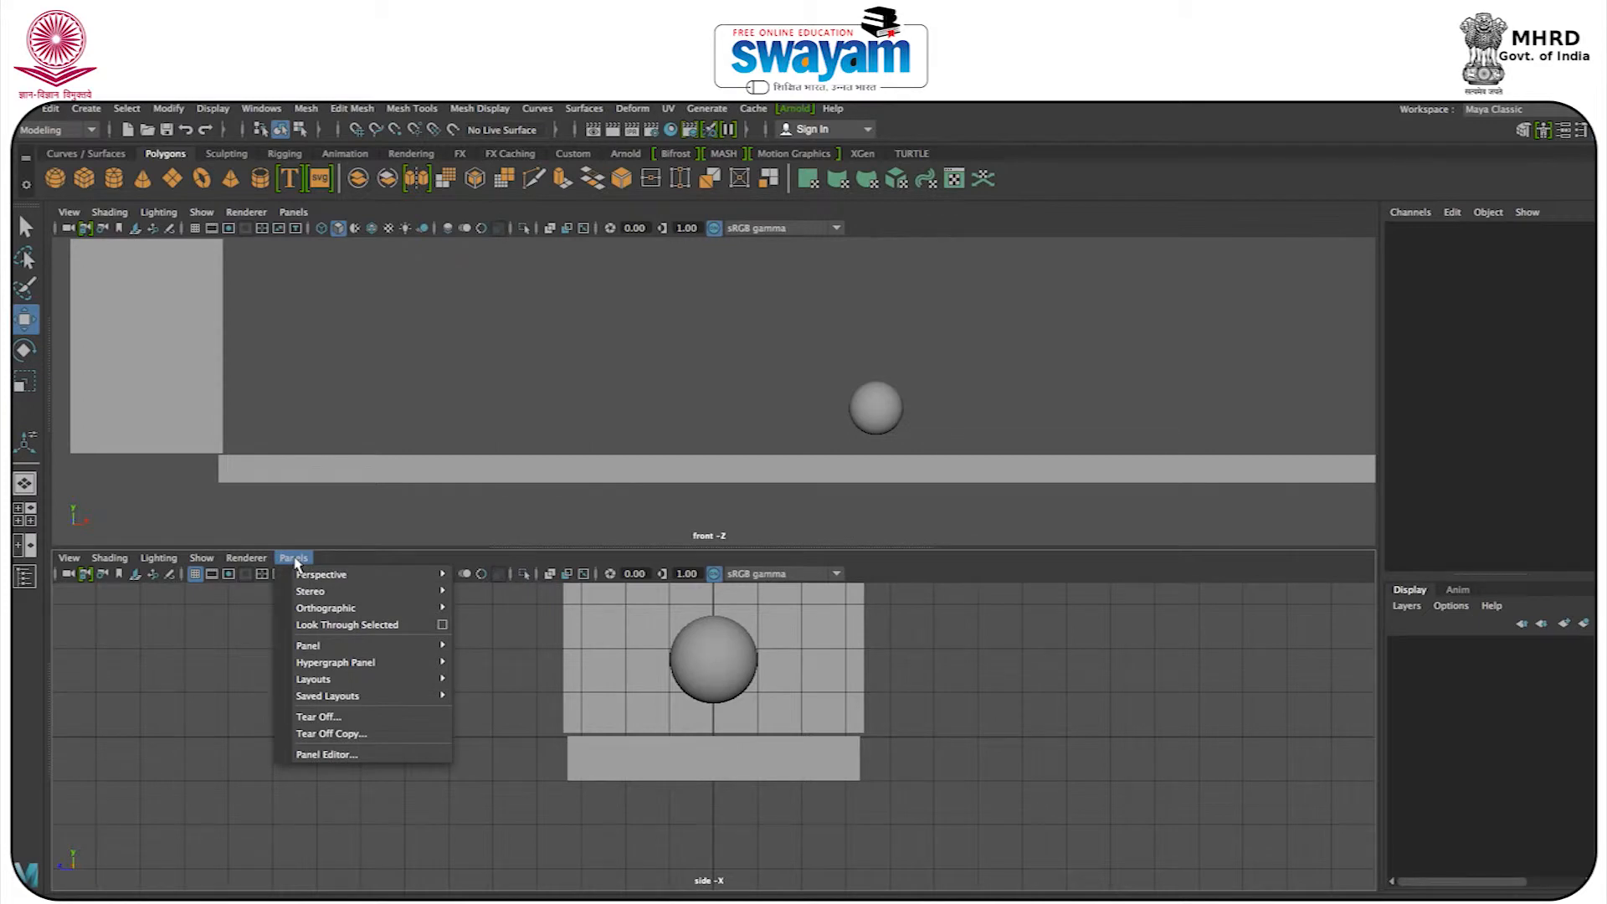
{"action": "mouse_move", "coordinate": [332, 653]}
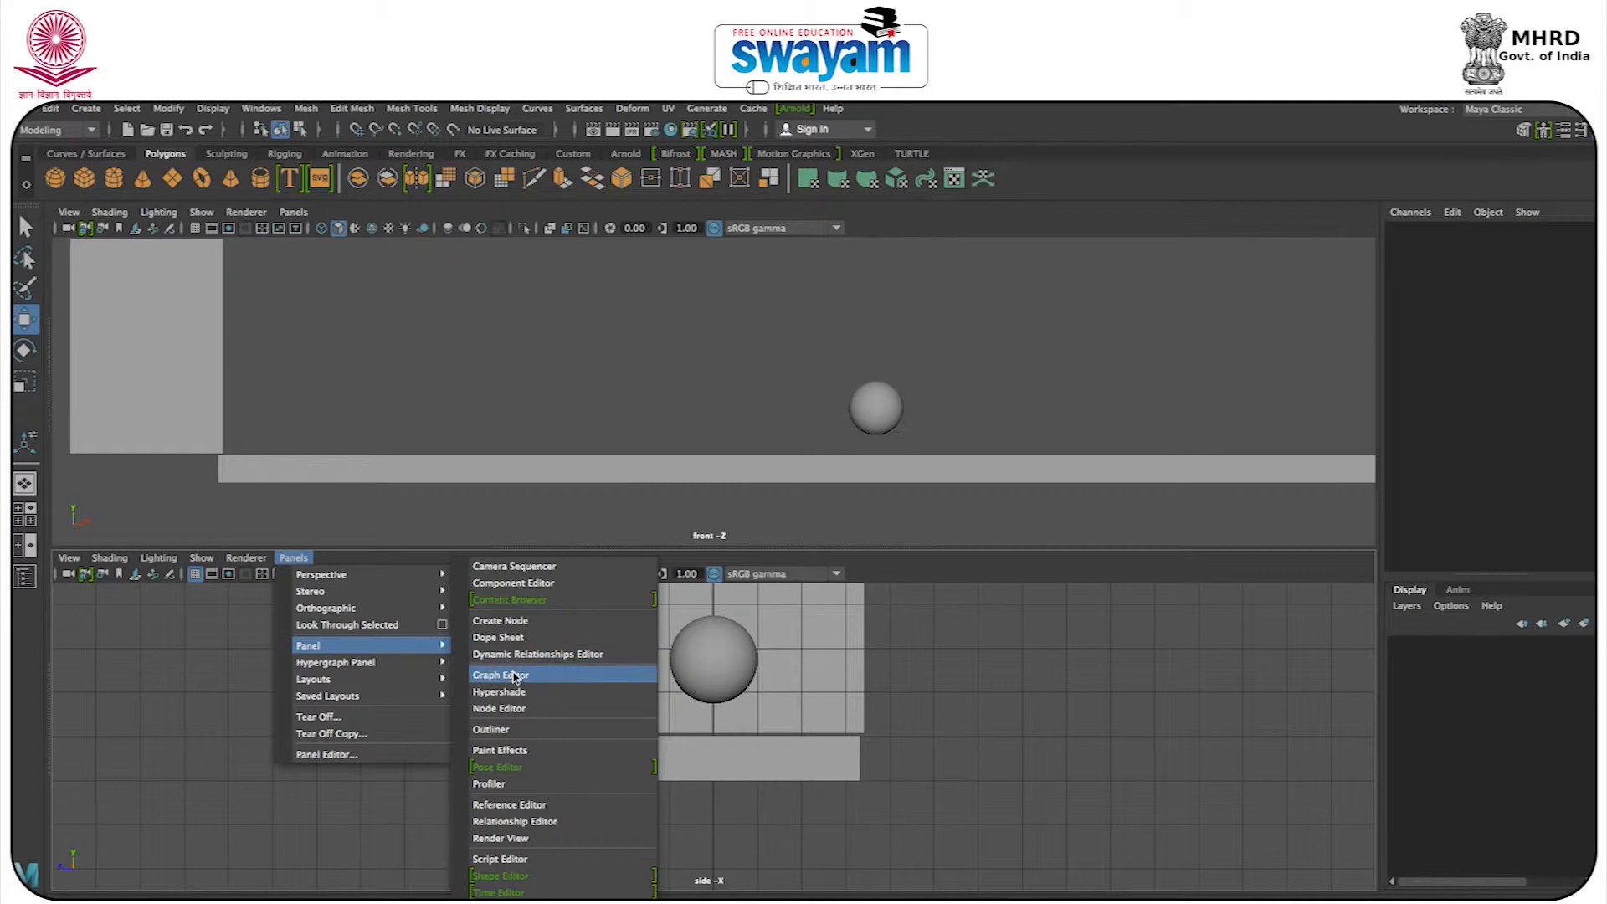
{"action": "left_click", "coordinate": [415, 374]}
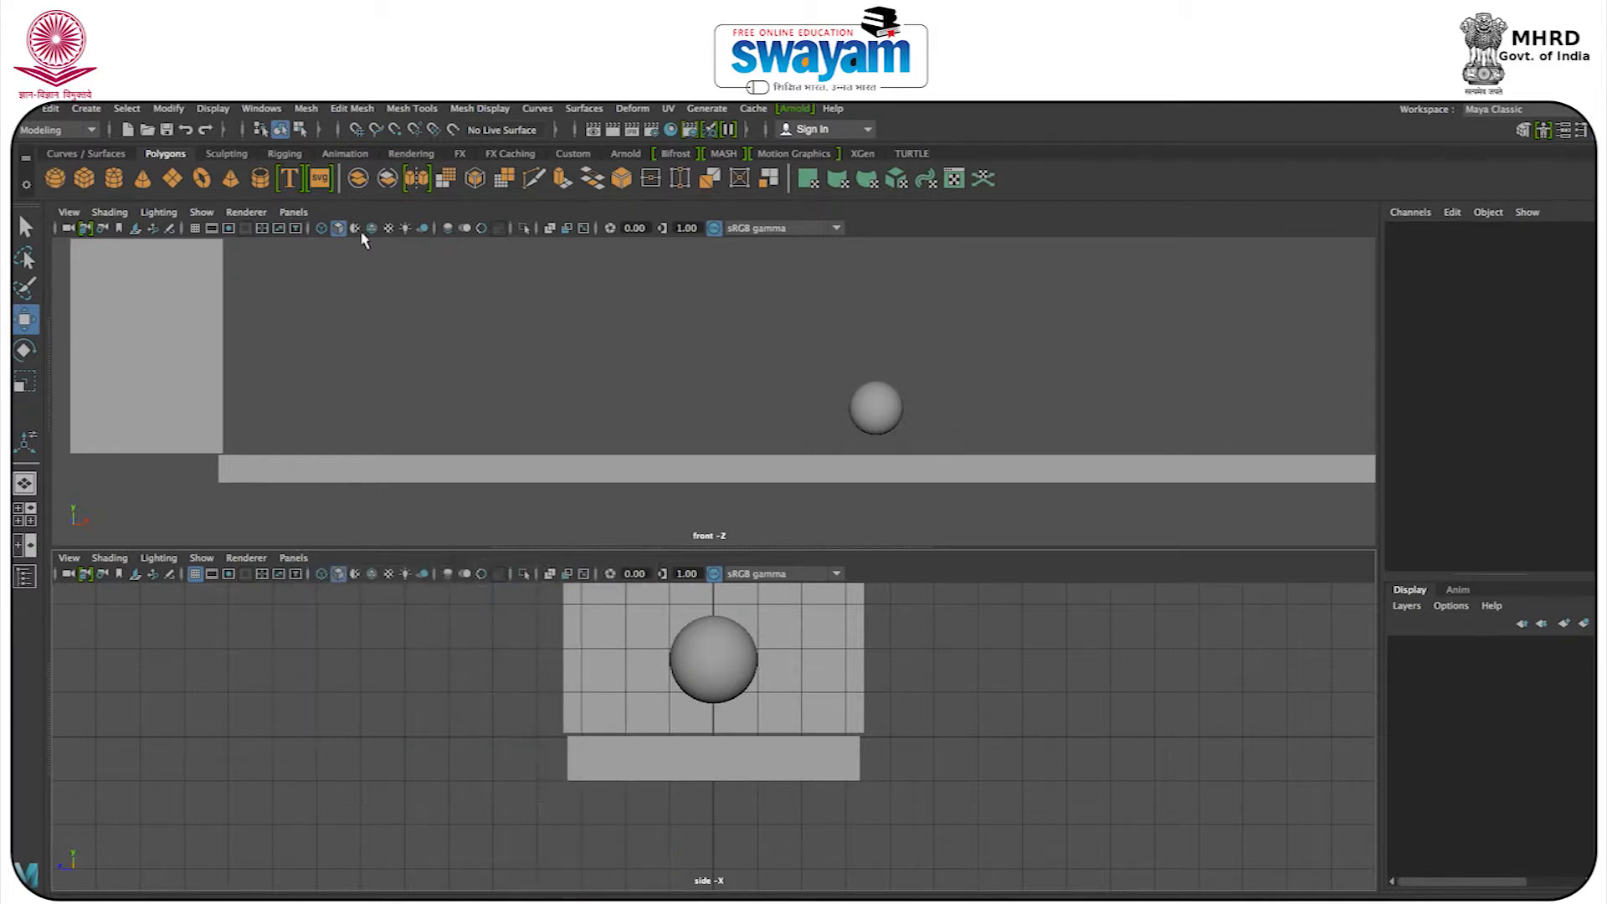
Open the Graph Editor as a floating window, widen and reposition it over the views, and close it.
{"action": "left_click", "coordinate": [275, 110]}
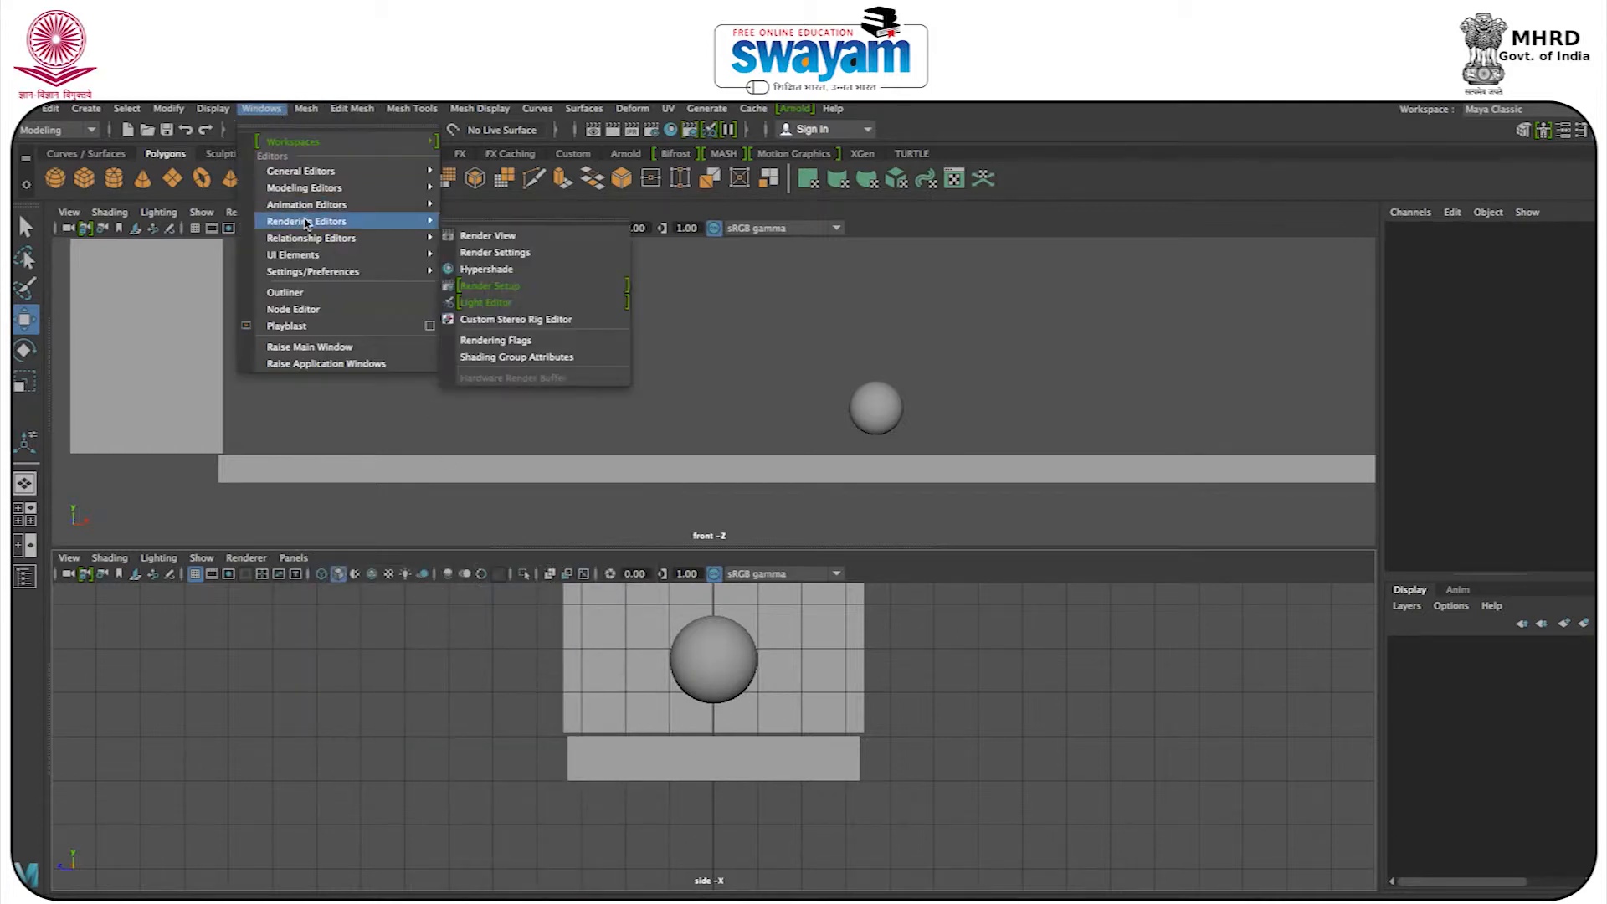
{"action": "mouse_move", "coordinate": [381, 205]}
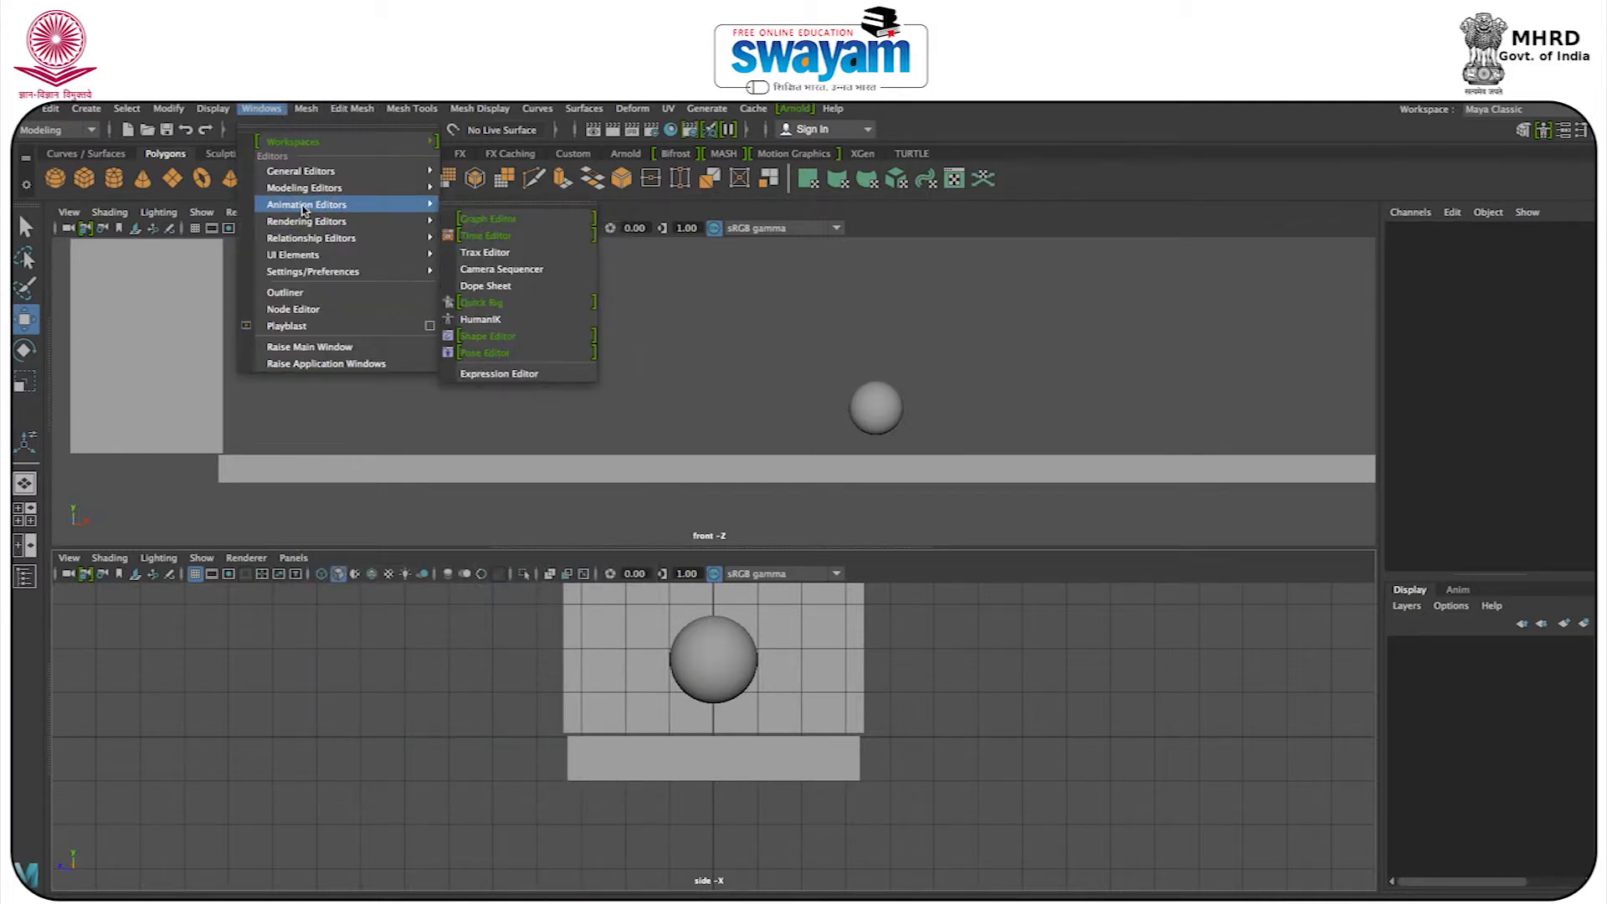
{"action": "left_click", "coordinate": [495, 224]}
{"action": "left_click_drag", "start_coordinate": [431, 265], "coordinate": [501, 320]}
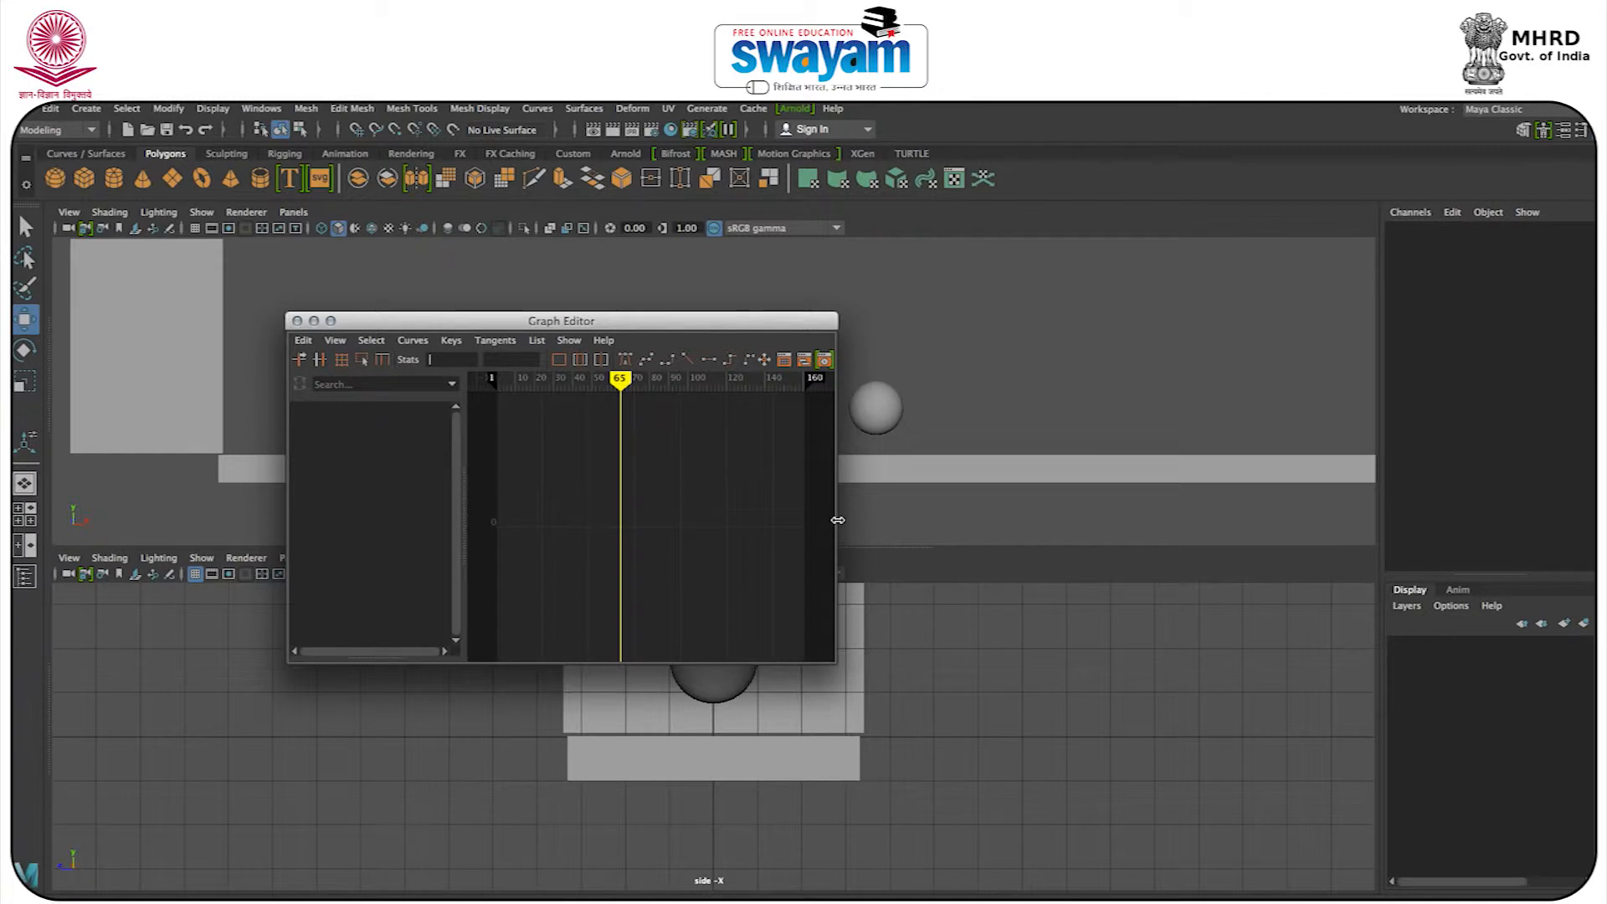
{"action": "left_click_drag", "start_coordinate": [1191, 523], "coordinate": [1258, 526]}
{"action": "left_click_drag", "start_coordinate": [787, 326], "coordinate": [782, 417]}
{"action": "left_click_drag", "start_coordinate": [636, 419], "coordinate": [796, 469]}
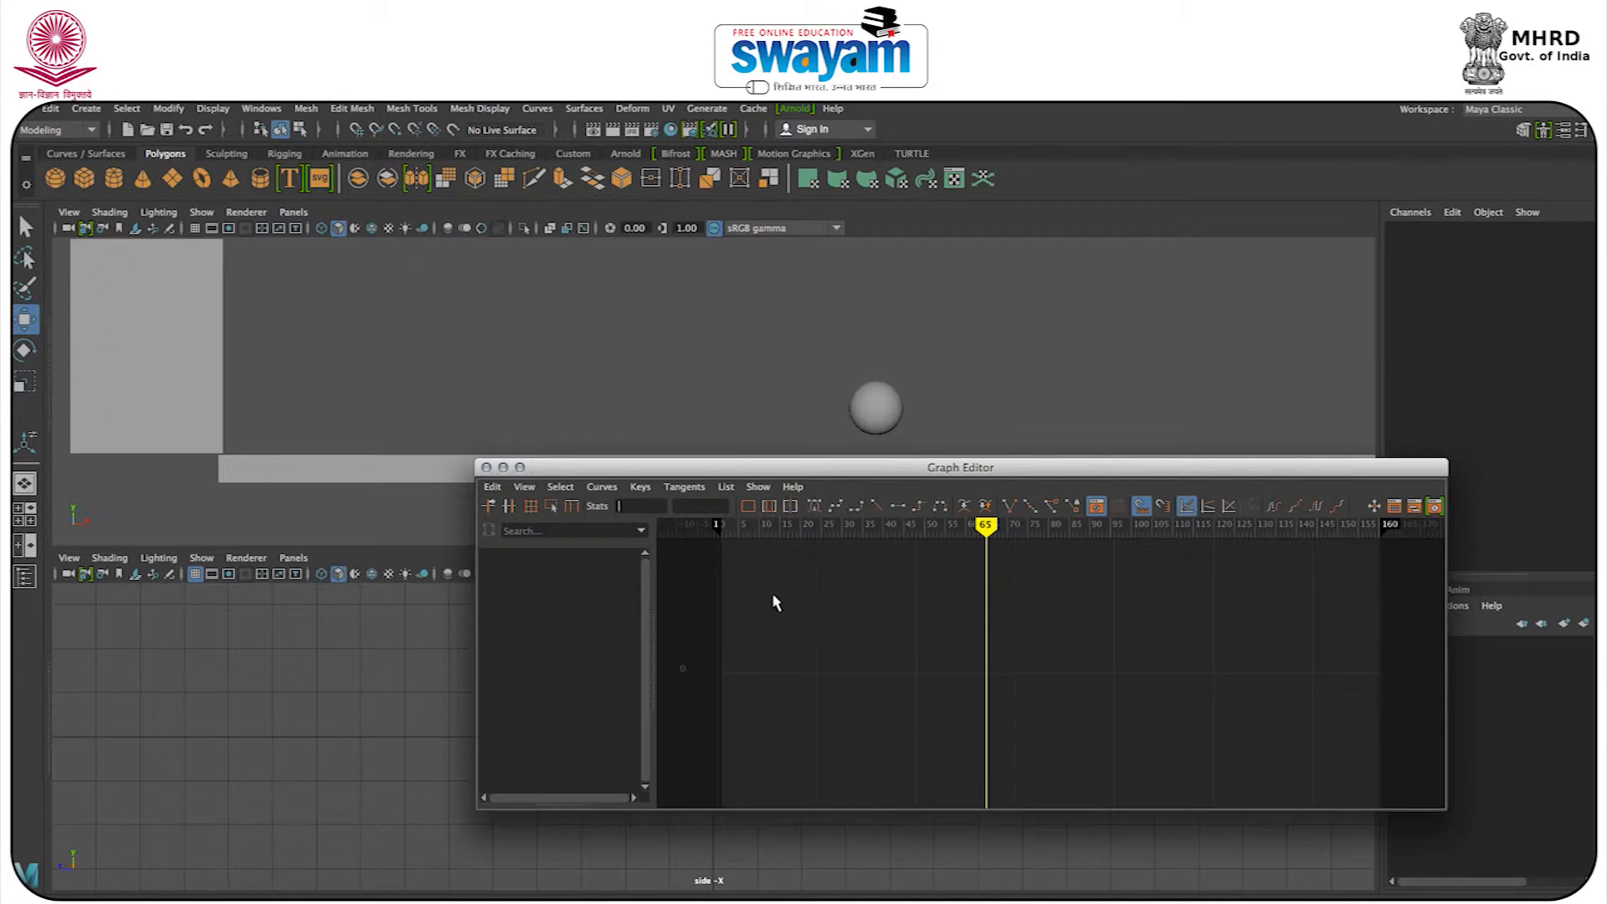
{"action": "left_click", "coordinate": [486, 467]}
{"action": "left_click", "coordinate": [262, 109]}
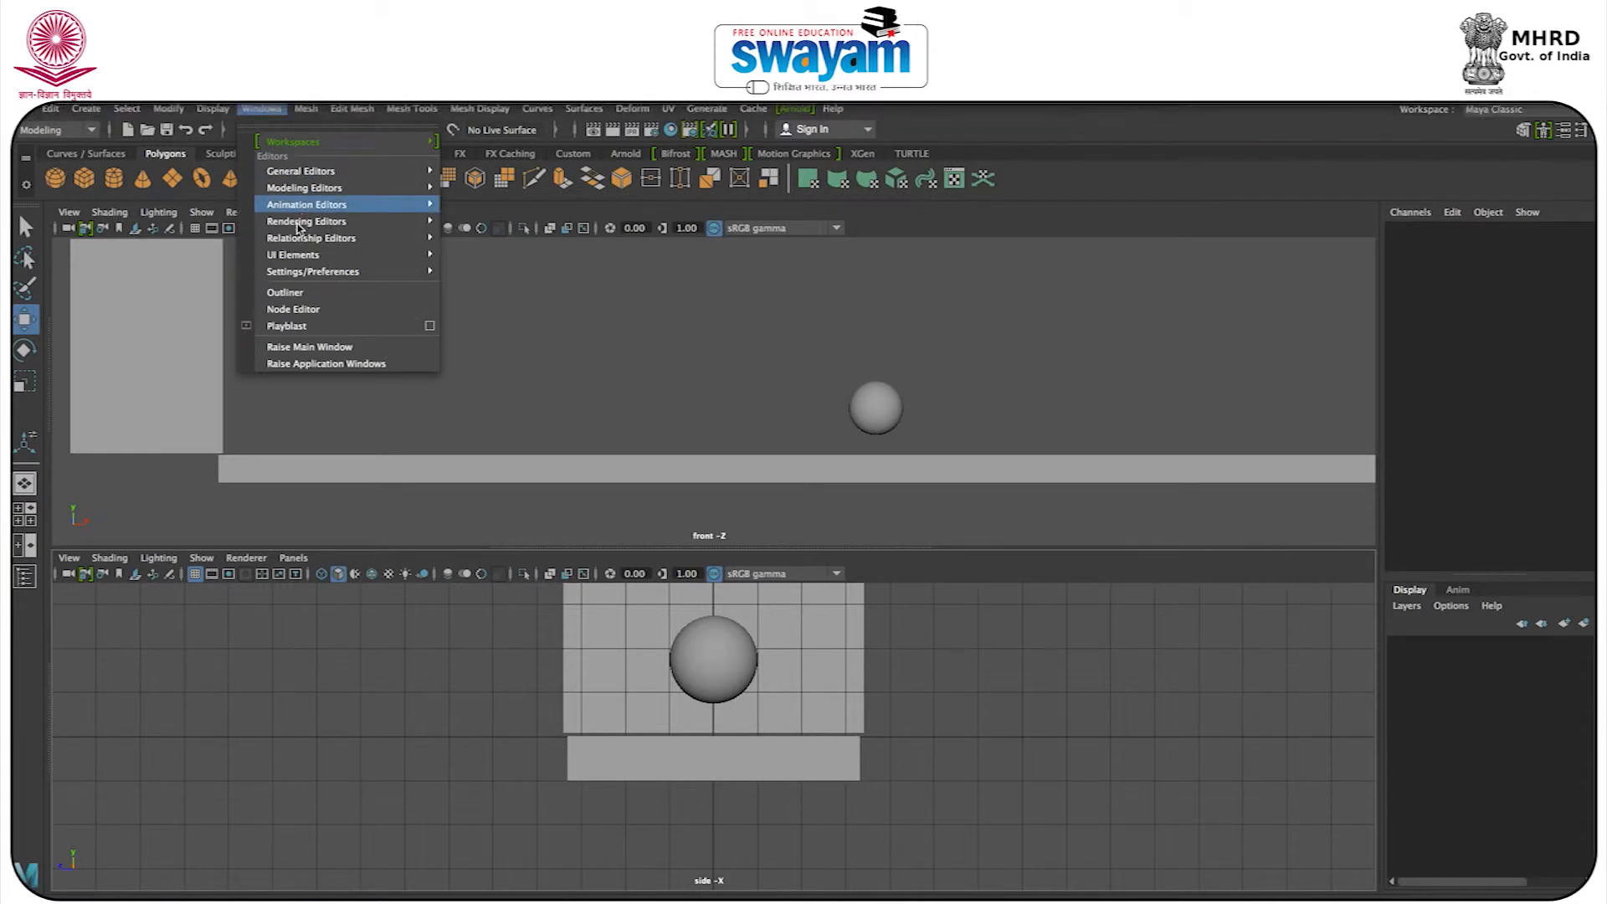
{"action": "mouse_move", "coordinate": [345, 209]}
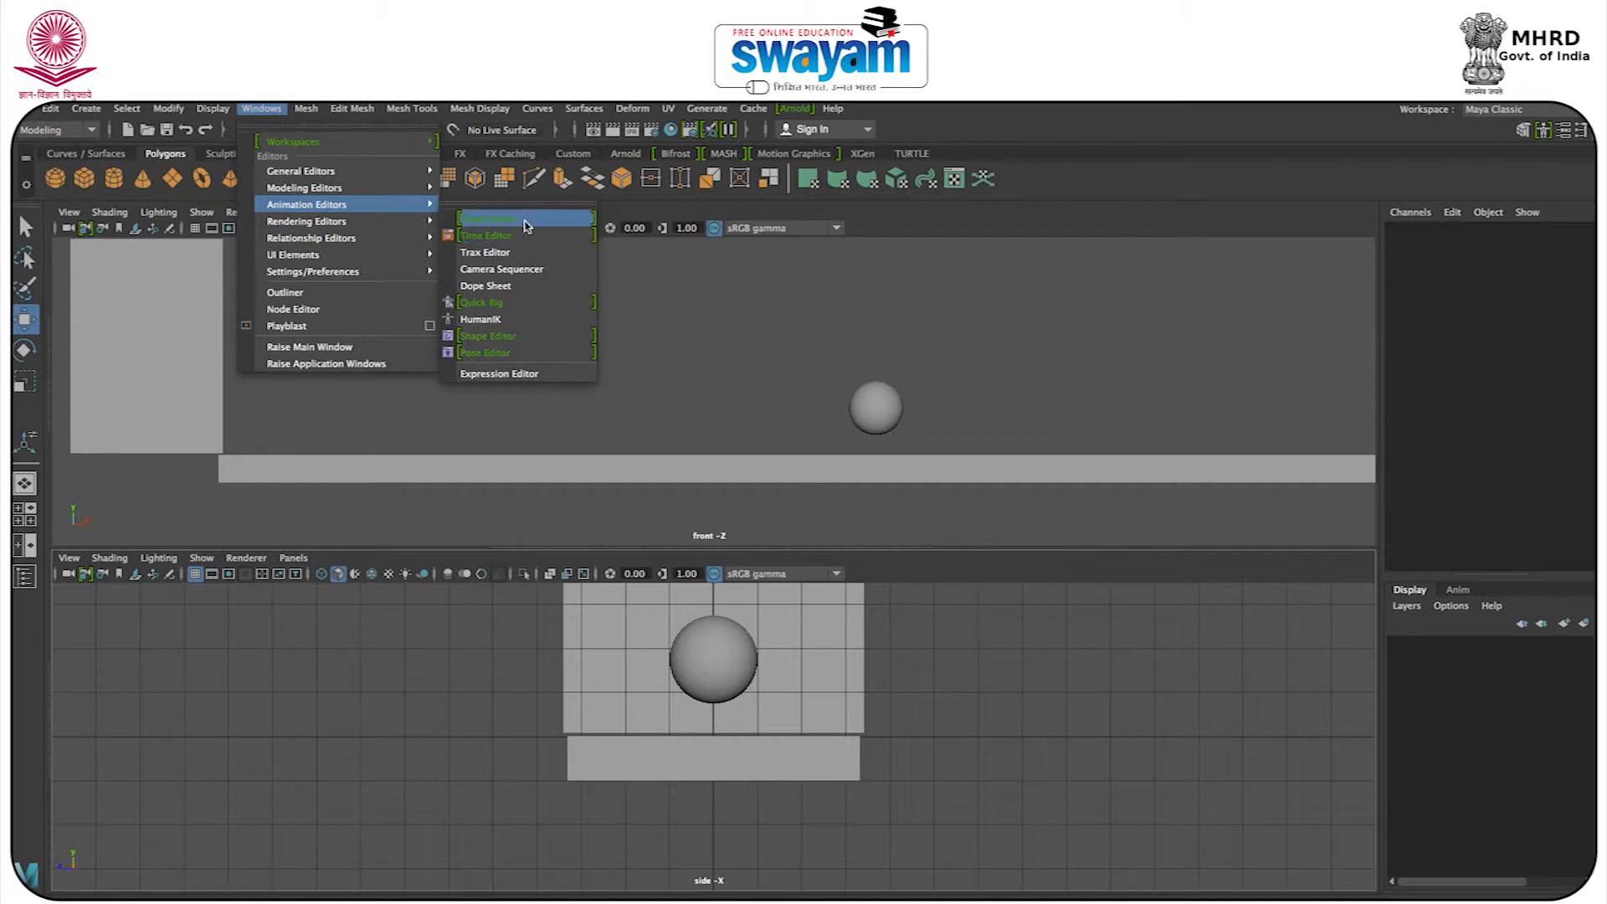
{"action": "left_click", "coordinate": [694, 236]}
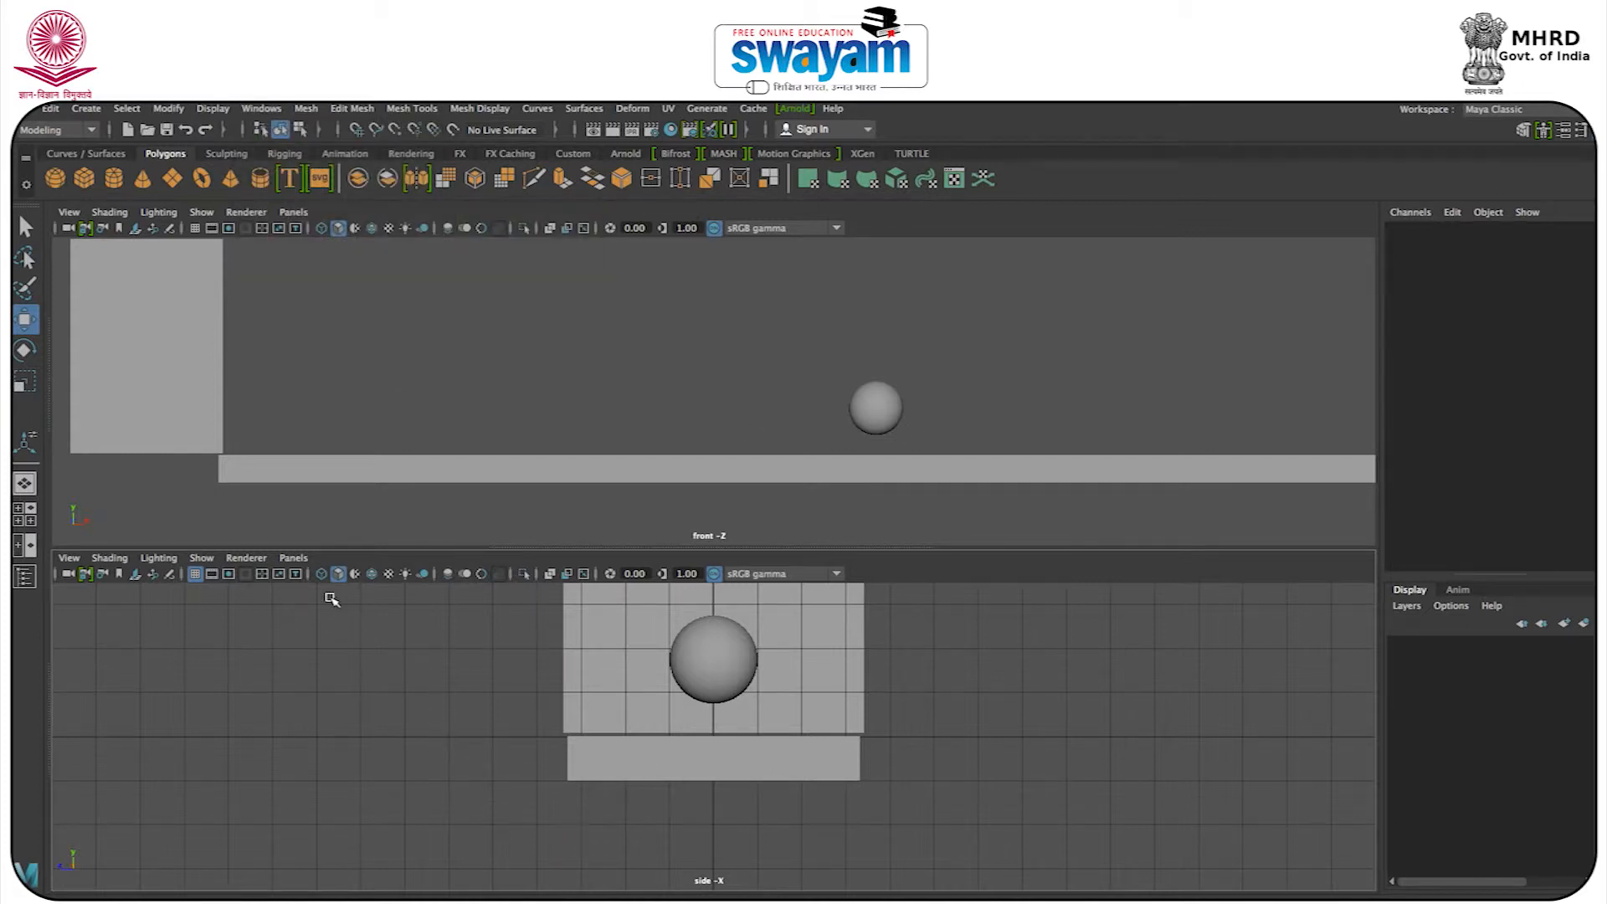
Replace the side view panel with the Graph Editor and select the sphere to show its animation curves.
{"action": "left_click", "coordinate": [293, 558]}
{"action": "mouse_move", "coordinate": [329, 644]}
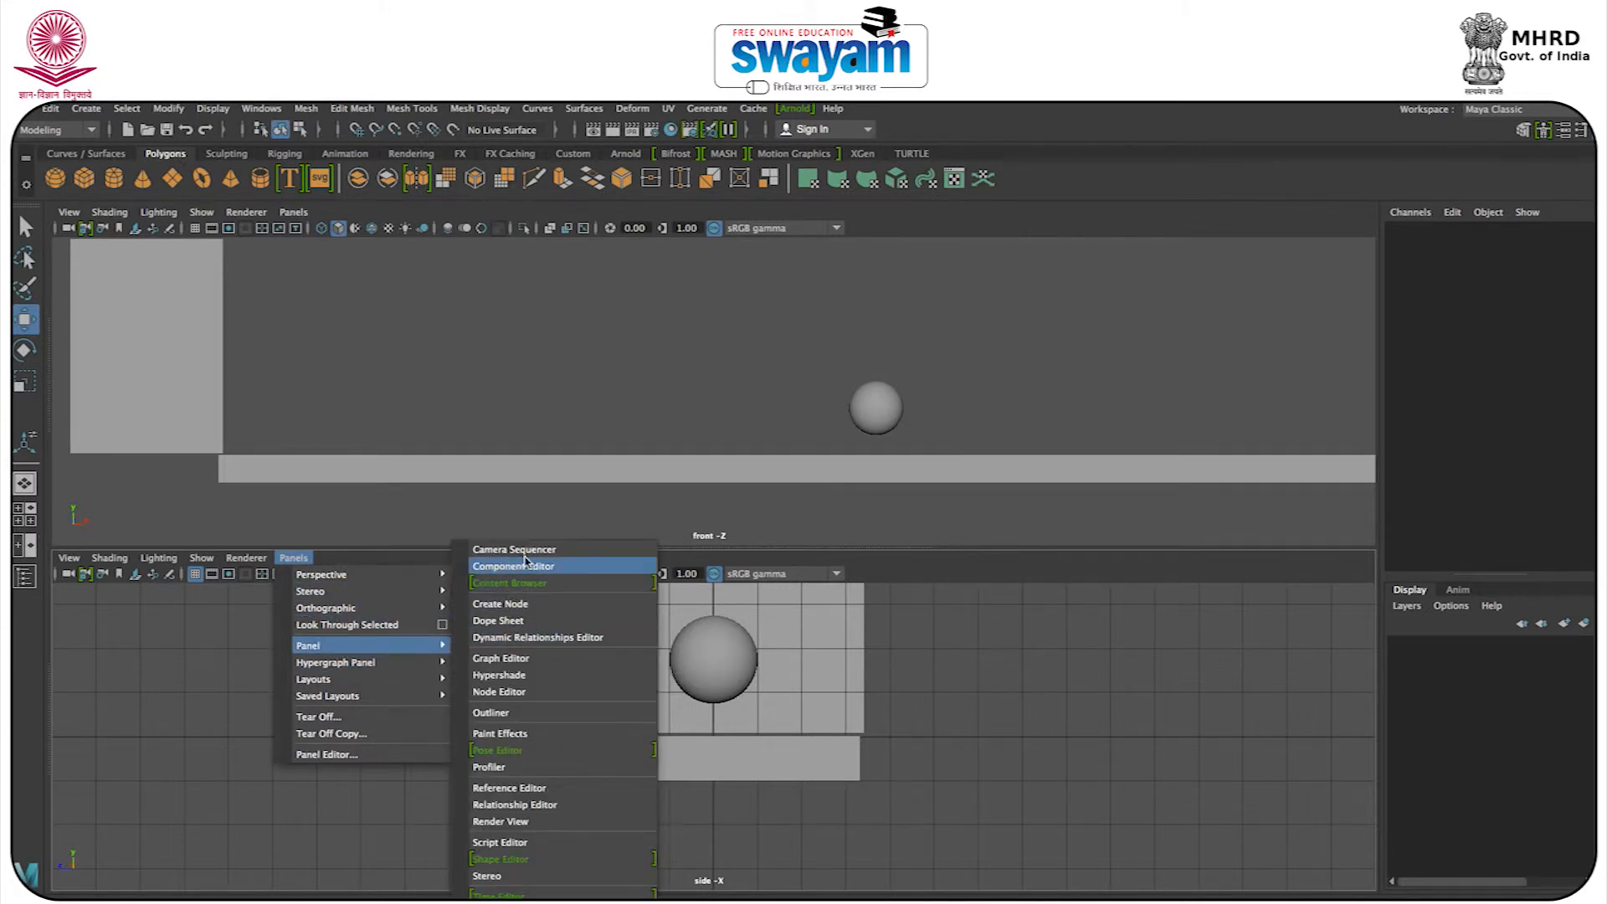
{"action": "left_click", "coordinate": [500, 659]}
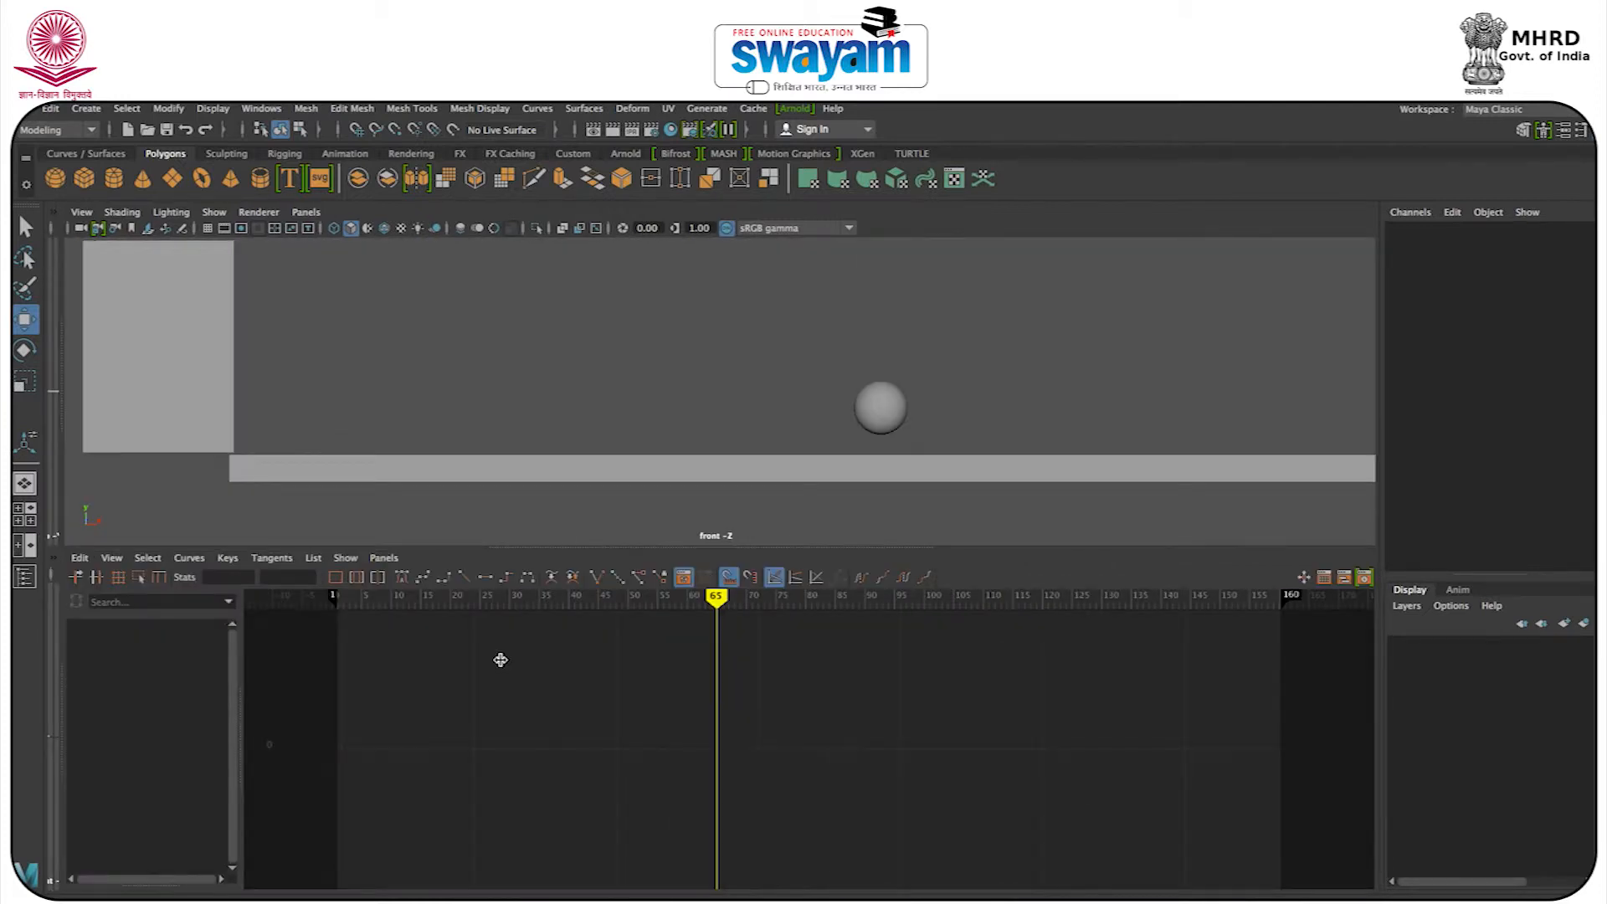
{"action": "left_click_drag", "start_coordinate": [811, 309], "coordinate": [912, 394]}
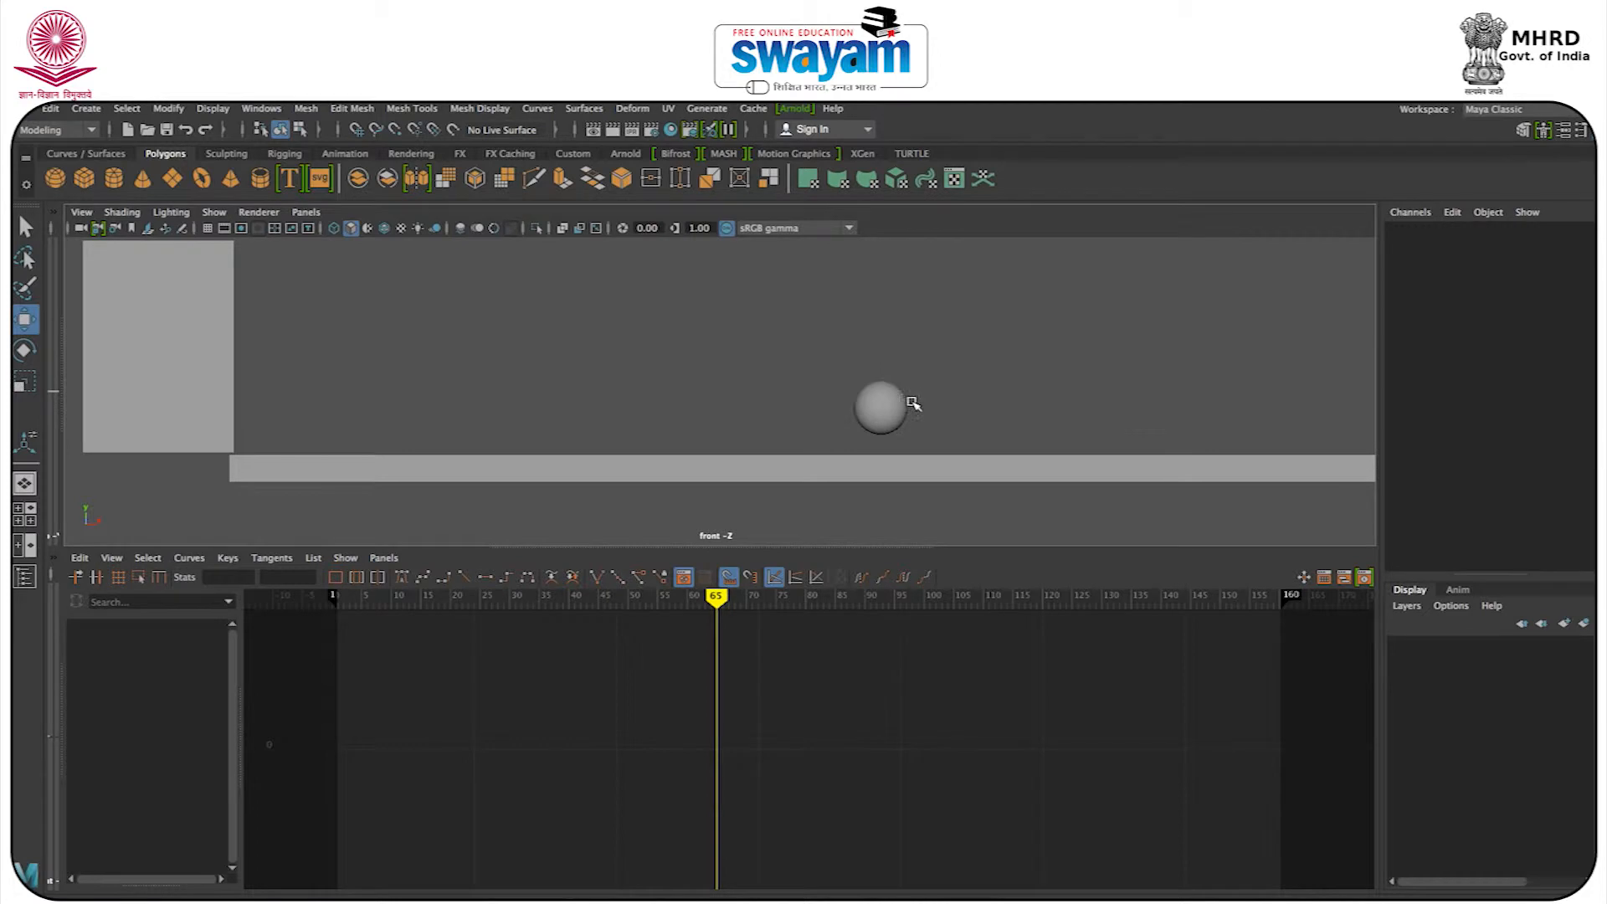
{"action": "left_click", "coordinate": [872, 415]}
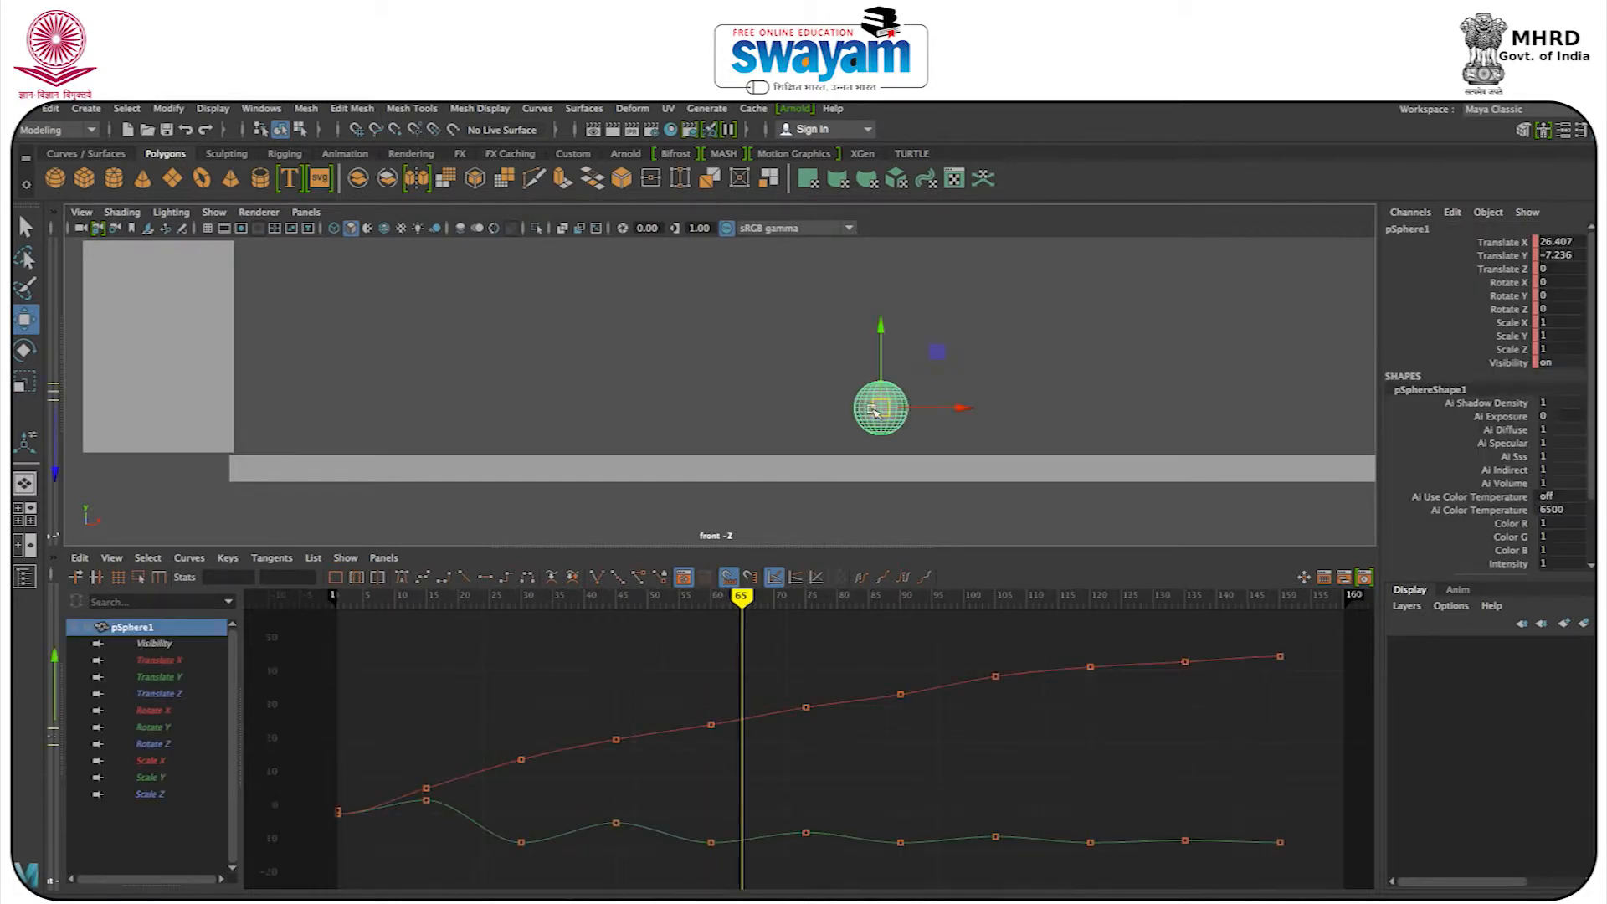
Switch the Graph Editor panel to the perspective view, deselect the sphere, and stretch both stacked panels to full width.
{"action": "key", "text": "space"}
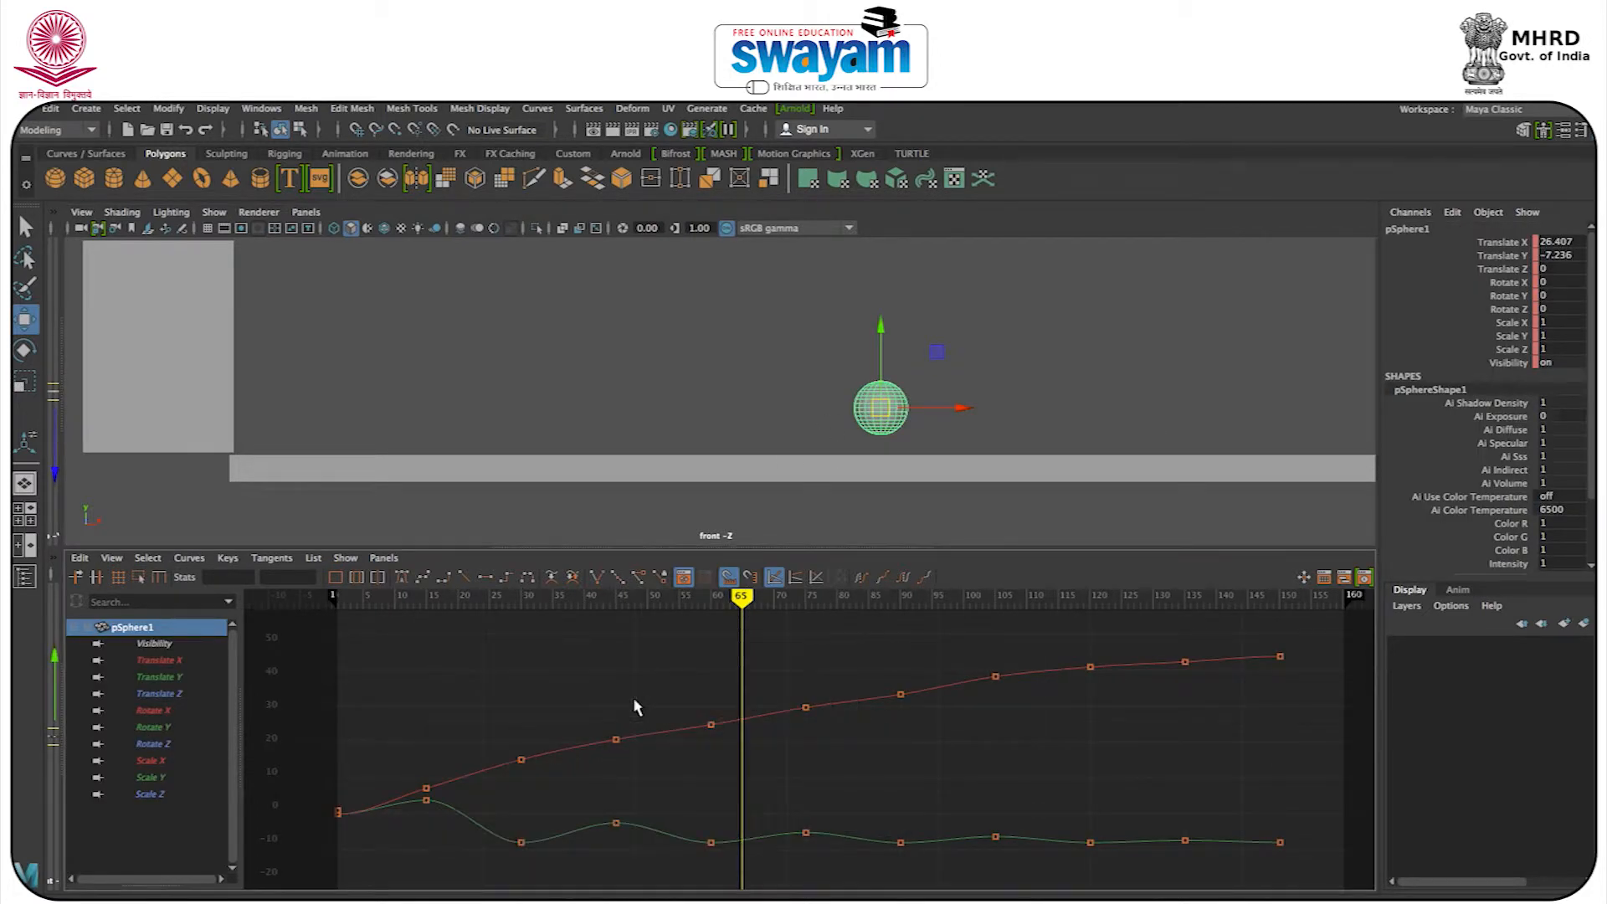
{"action": "key", "text": "space"}
{"action": "key", "text": "space"}
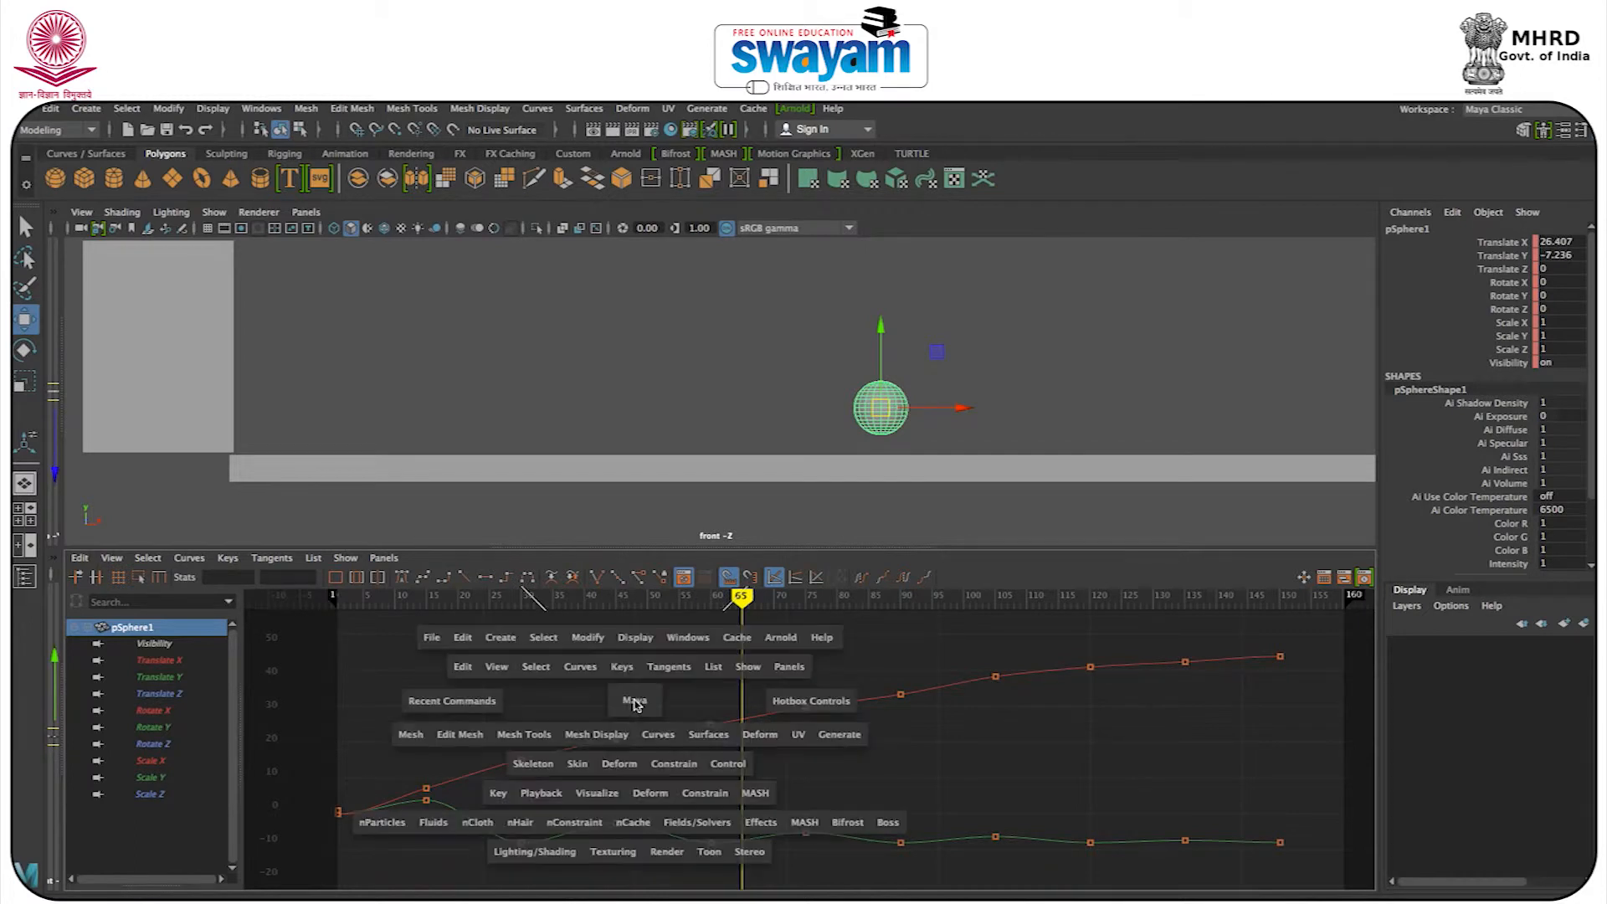
{"action": "left_click", "coordinate": [635, 704]}
{"action": "mouse_move", "coordinate": [635, 704]}
{"action": "left_mouse_down"}
{"action": "mouse_move", "coordinate": [636, 662]}
{"action": "mouse_move", "coordinate": [690, 720]}
{"action": "mouse_move", "coordinate": [649, 713]}
{"action": "left_mouse_up"}
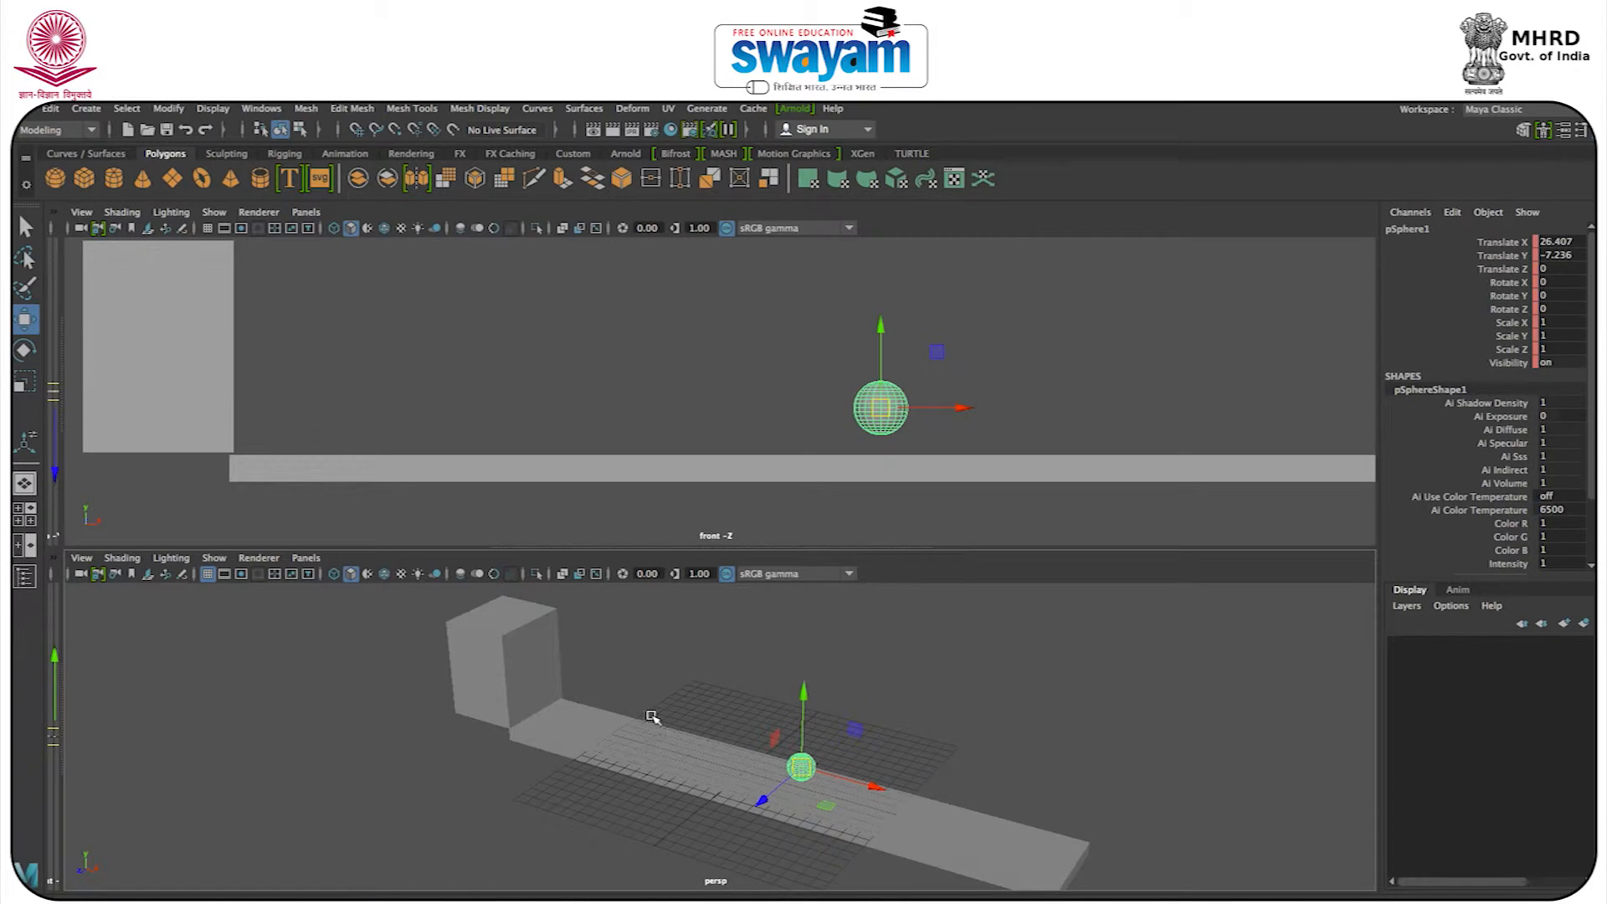
{"action": "left_click", "coordinate": [684, 680]}
{"action": "left_click_drag", "start_coordinate": [61, 628], "coordinate": [831, 643]}
{"action": "left_click_drag", "start_coordinate": [553, 649], "coordinate": [50, 646]}
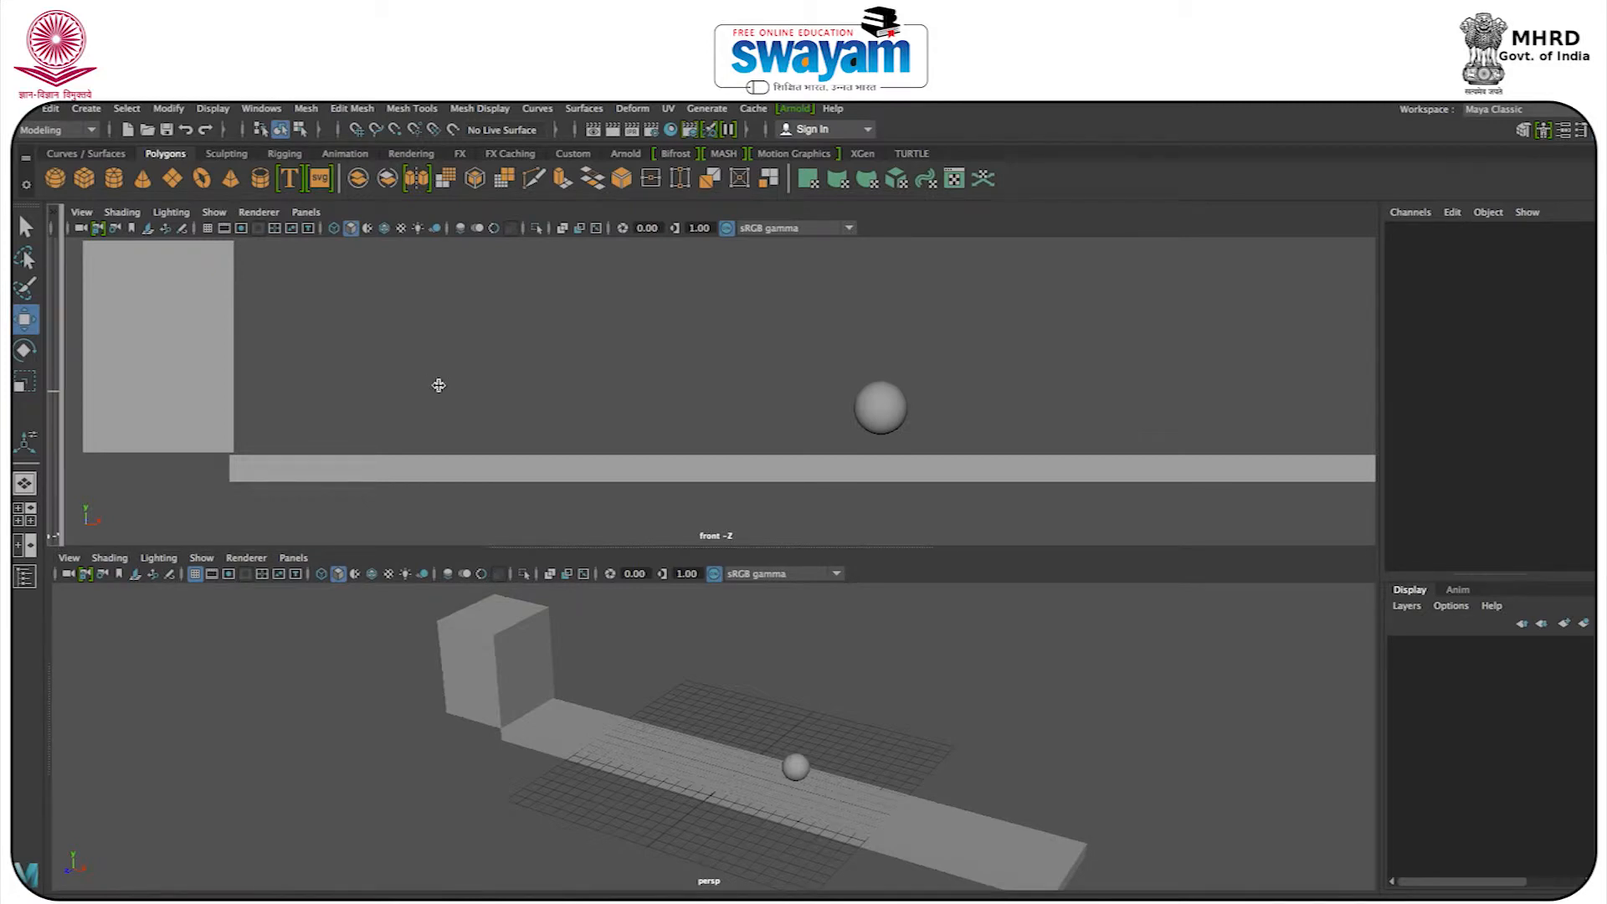
{"action": "mouse_move", "coordinate": [62, 322]}
{"action": "left_mouse_down"}
{"action": "mouse_move", "coordinate": [592, 324]}
{"action": "mouse_move", "coordinate": [50, 324]}
{"action": "left_mouse_up"}
{"action": "left_click", "coordinate": [156, 665]}
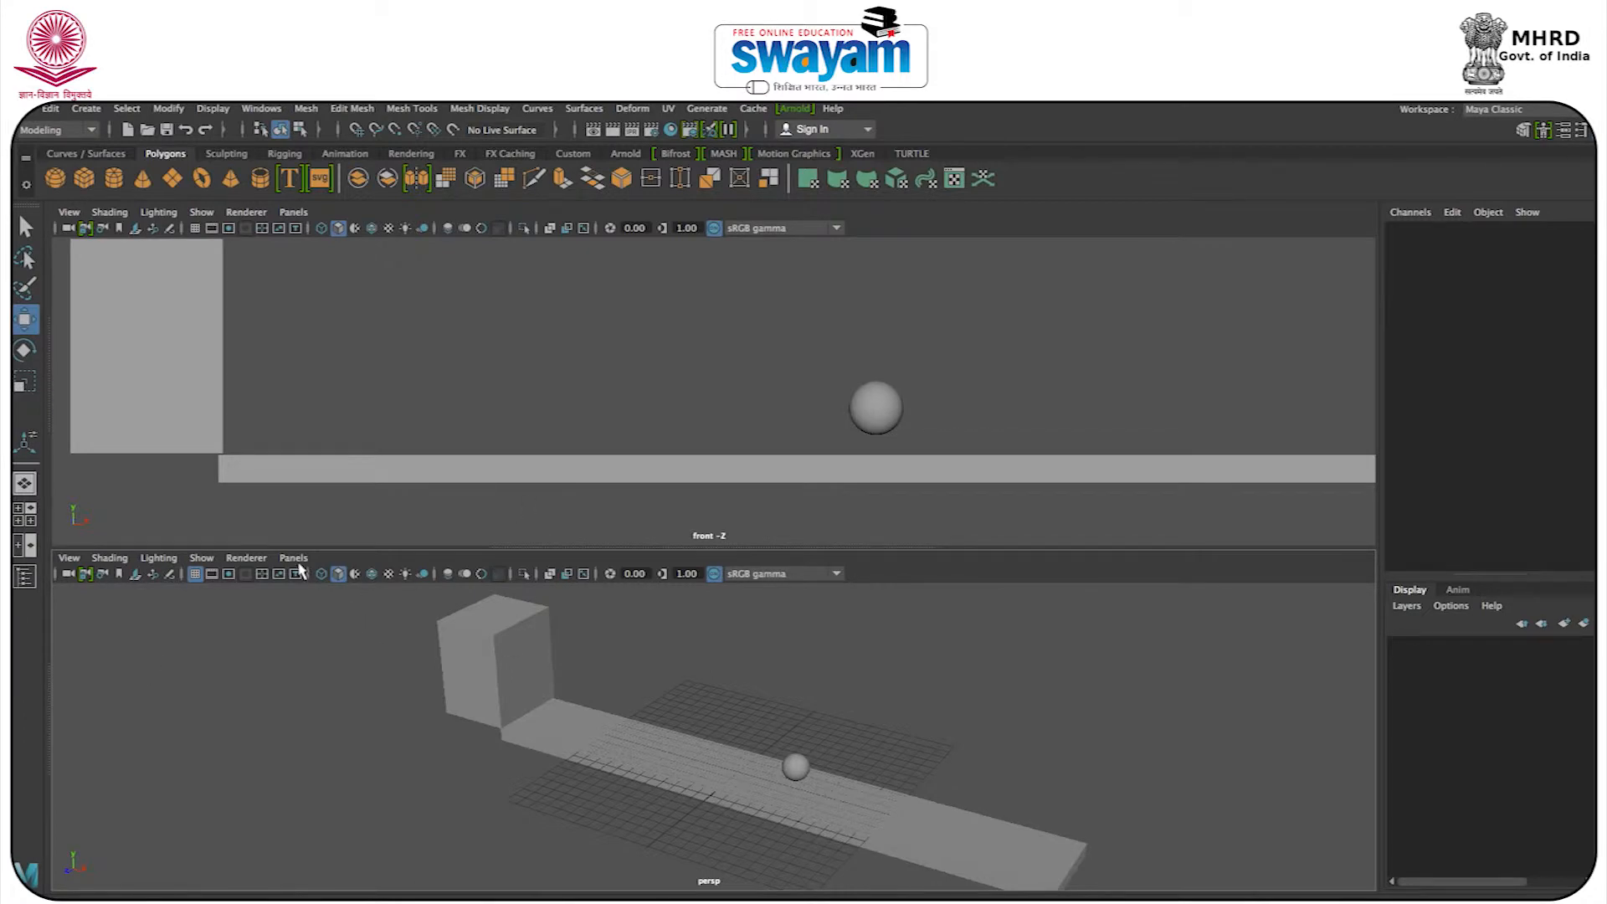
Replace the perspective panel with the Graph Editor, select the sphere, and go to frame 1 with the whole scene framed in front view.
{"action": "left_click", "coordinate": [294, 557]}
{"action": "mouse_move", "coordinate": [334, 646]}
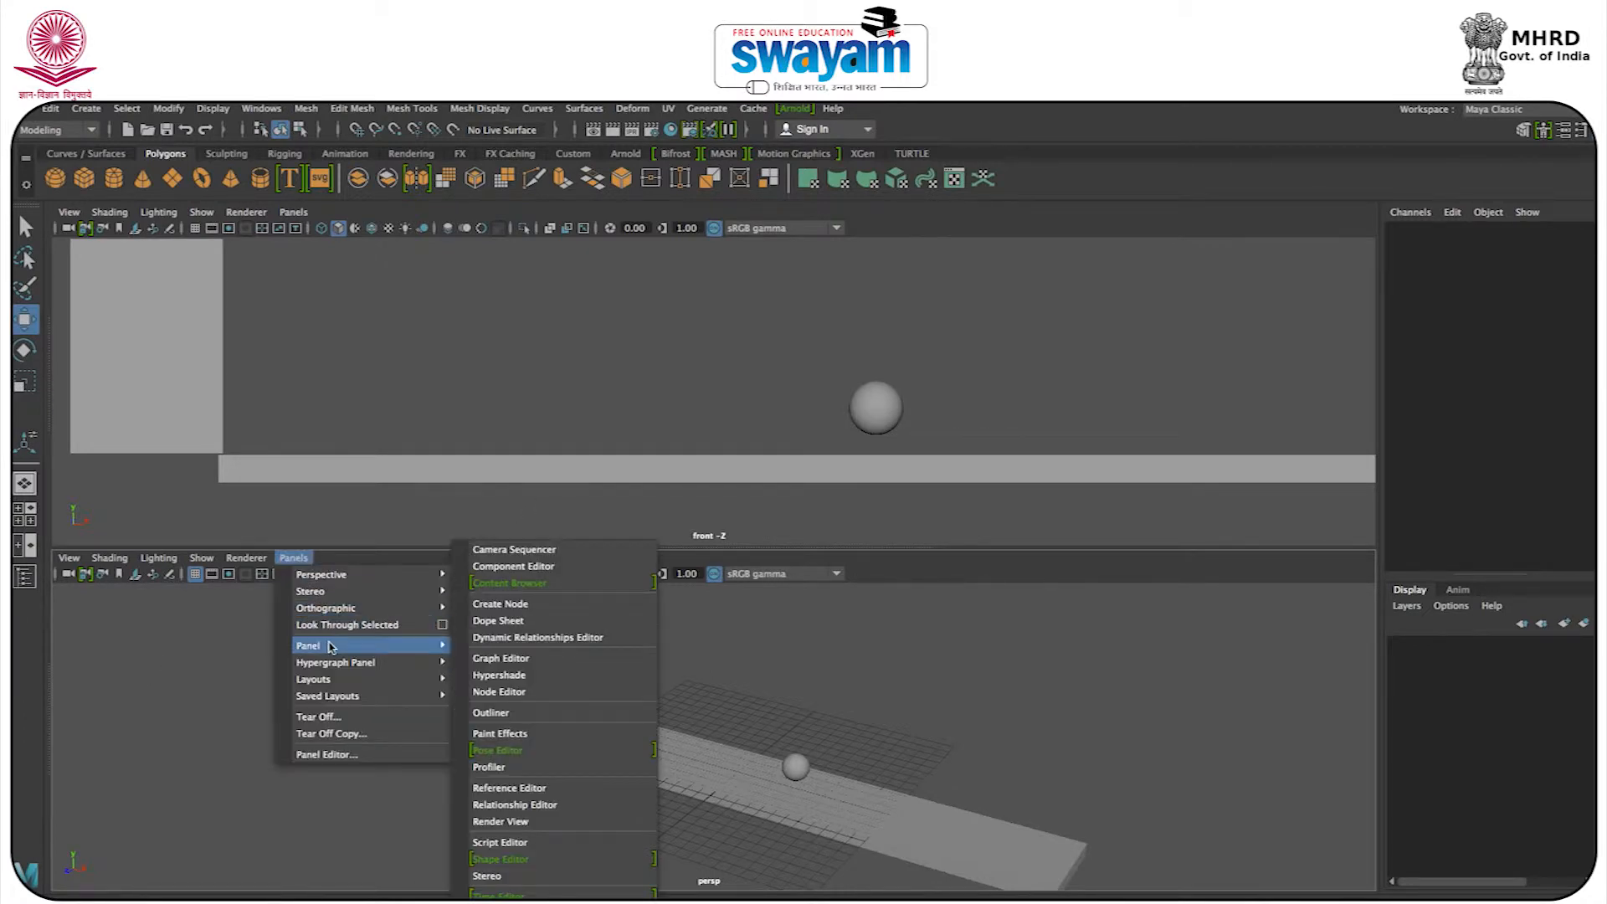
{"action": "left_click", "coordinate": [526, 658]}
{"action": "left_click_drag", "start_coordinate": [794, 352], "coordinate": [920, 429]}
{"action": "mouse_move", "coordinate": [724, 620]}
{"action": "left_mouse_down"}
{"action": "mouse_move", "coordinate": [515, 631]}
{"action": "mouse_move", "coordinate": [606, 599]}
{"action": "mouse_move", "coordinate": [203, 634]}
{"action": "left_mouse_up"}
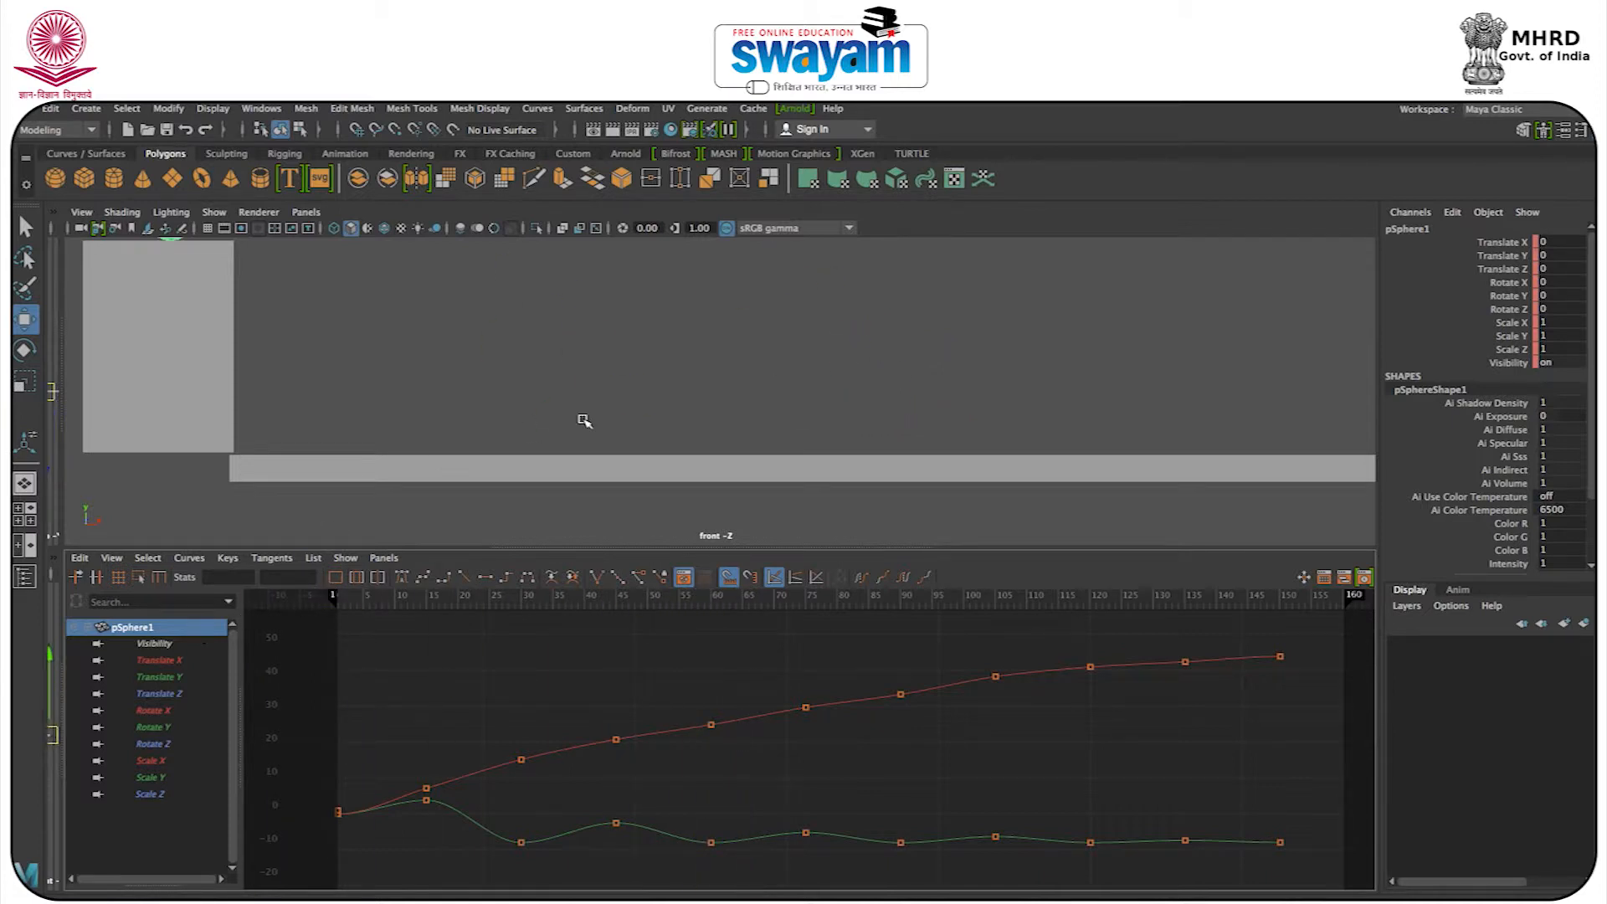
{"action": "scroll", "coordinate": [590, 414], "scroll_direction": "down", "scroll_amount": 5}
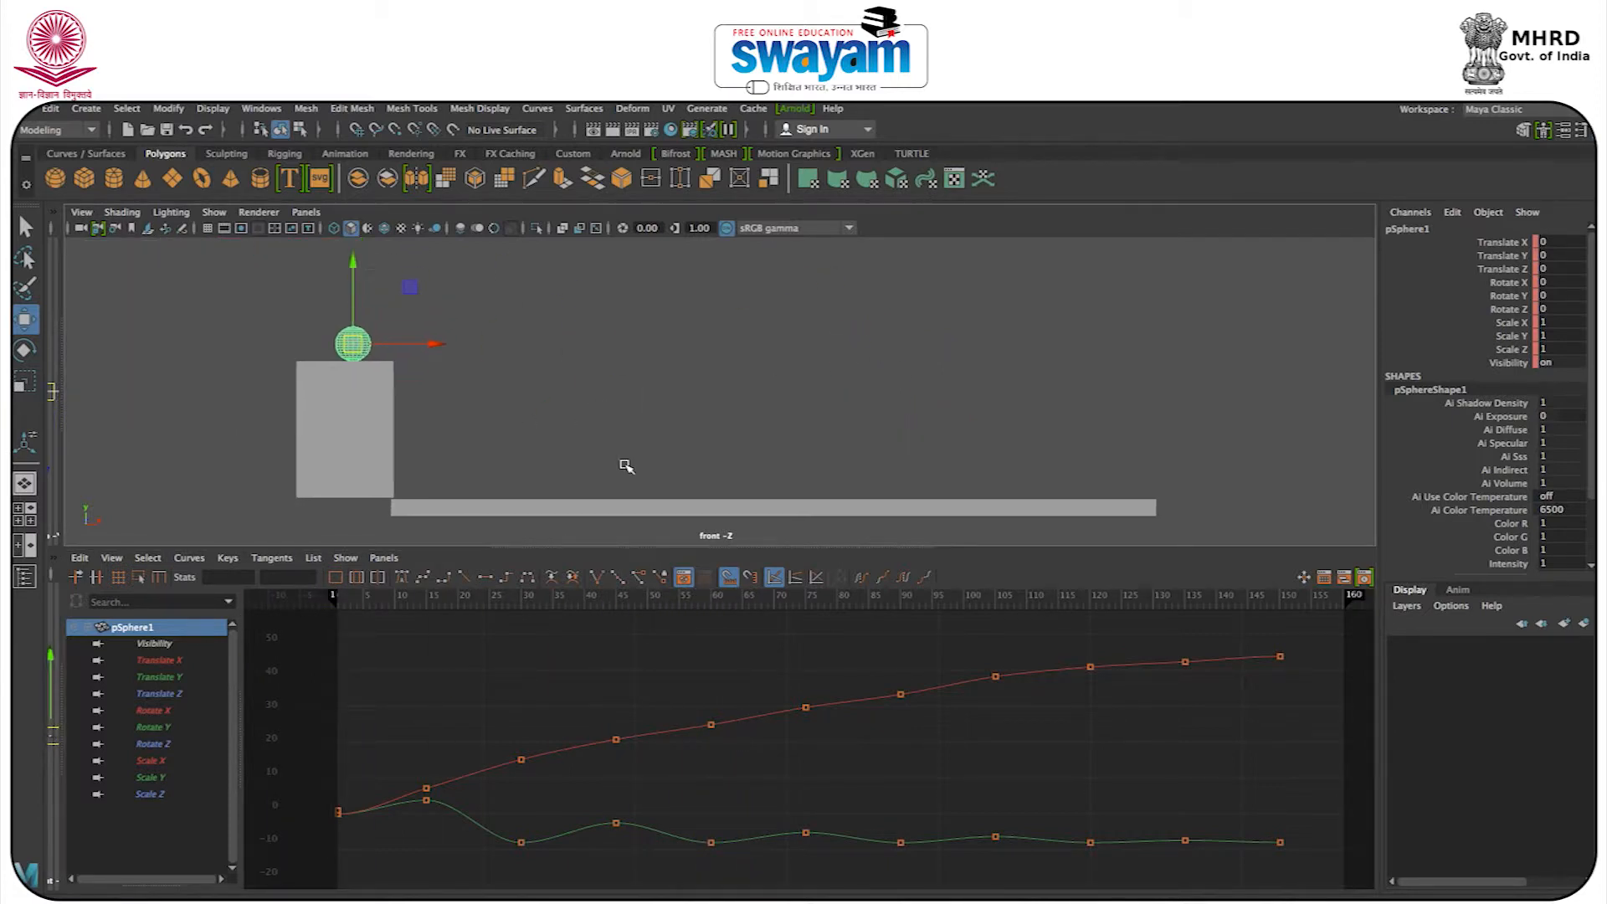
Go to frame 15 and examine the sphere's translate curves in the Graph Editor against its position in the front view.
{"action": "mouse_move", "coordinate": [333, 599]}
{"action": "left_mouse_down"}
{"action": "mouse_move", "coordinate": [374, 600]}
{"action": "mouse_move", "coordinate": [319, 605]}
{"action": "mouse_move", "coordinate": [426, 599]}
{"action": "left_mouse_up"}
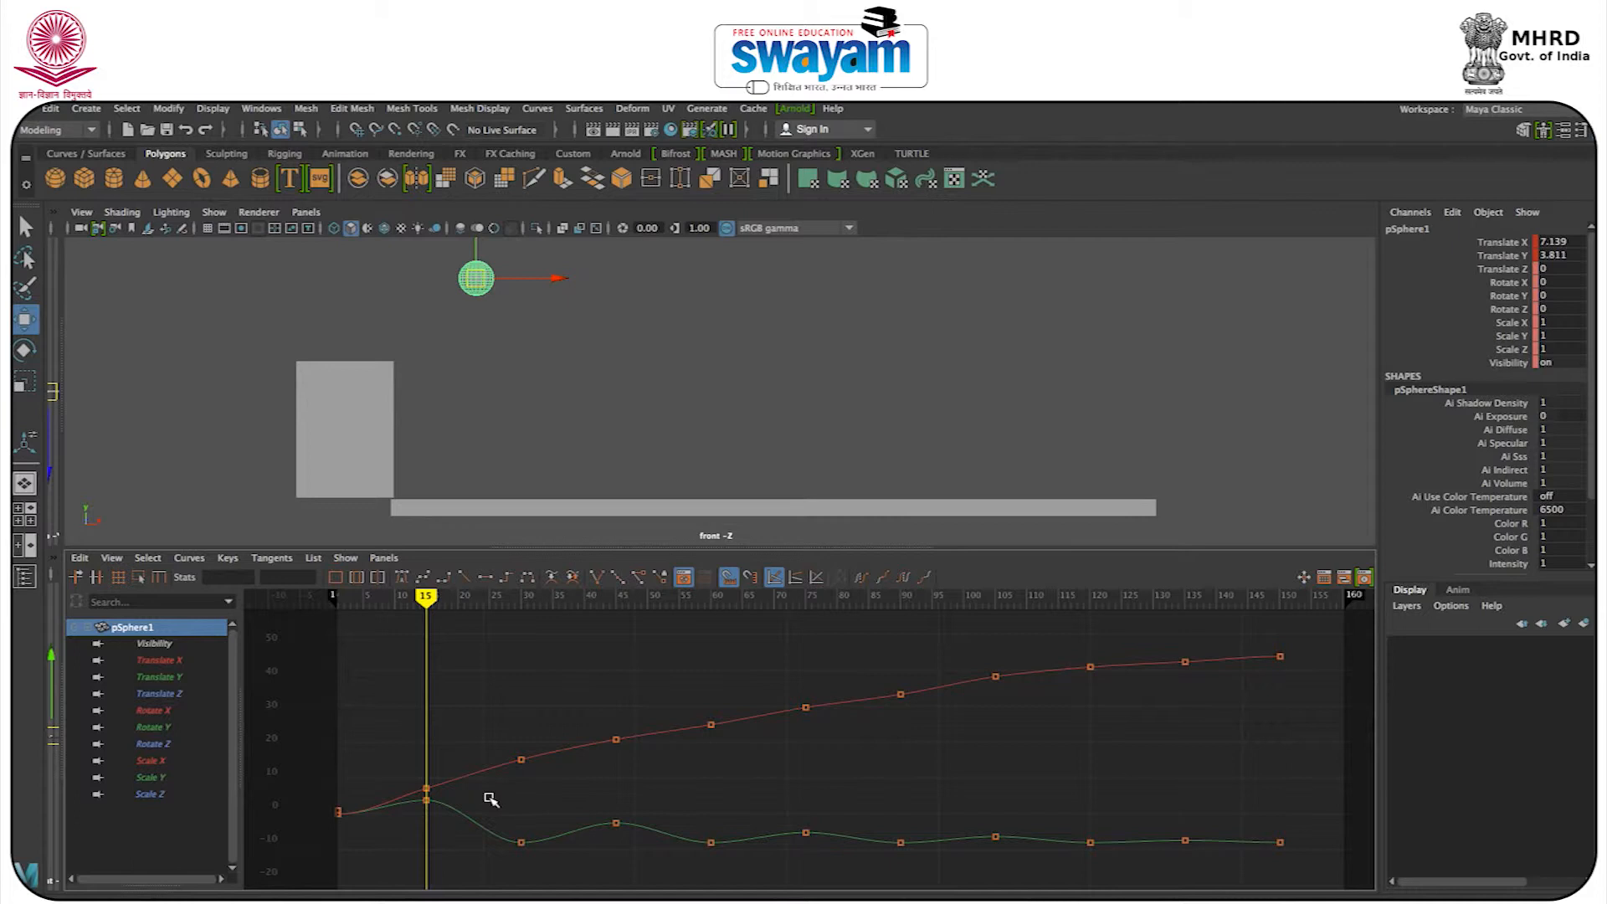
{"action": "mouse_move", "coordinate": [500, 801]}
{"action": "right_mouse_down", "text": "alt+shift"}
{"action": "mouse_move", "coordinate": [481, 800]}
{"action": "mouse_move", "coordinate": [510, 795]}
{"action": "mouse_move", "coordinate": [485, 796]}
{"action": "mouse_move", "coordinate": [497, 802]}
{"action": "right_mouse_up", "text": "alt+shift"}
{"action": "scroll", "coordinate": [458, 817], "scroll_direction": "down", "scroll_amount": 5}
{"action": "scroll", "coordinate": [458, 818], "scroll_direction": "up", "scroll_amount": 5}
{"action": "scroll", "coordinate": [458, 824], "scroll_direction": "up", "scroll_amount": 3}
{"action": "scroll", "coordinate": [457, 823], "scroll_direction": "down", "scroll_amount": 3}
{"action": "scroll", "coordinate": [458, 824], "scroll_direction": "up", "scroll_amount": 3}
{"action": "scroll", "coordinate": [458, 824], "scroll_direction": "down", "scroll_amount": 3}
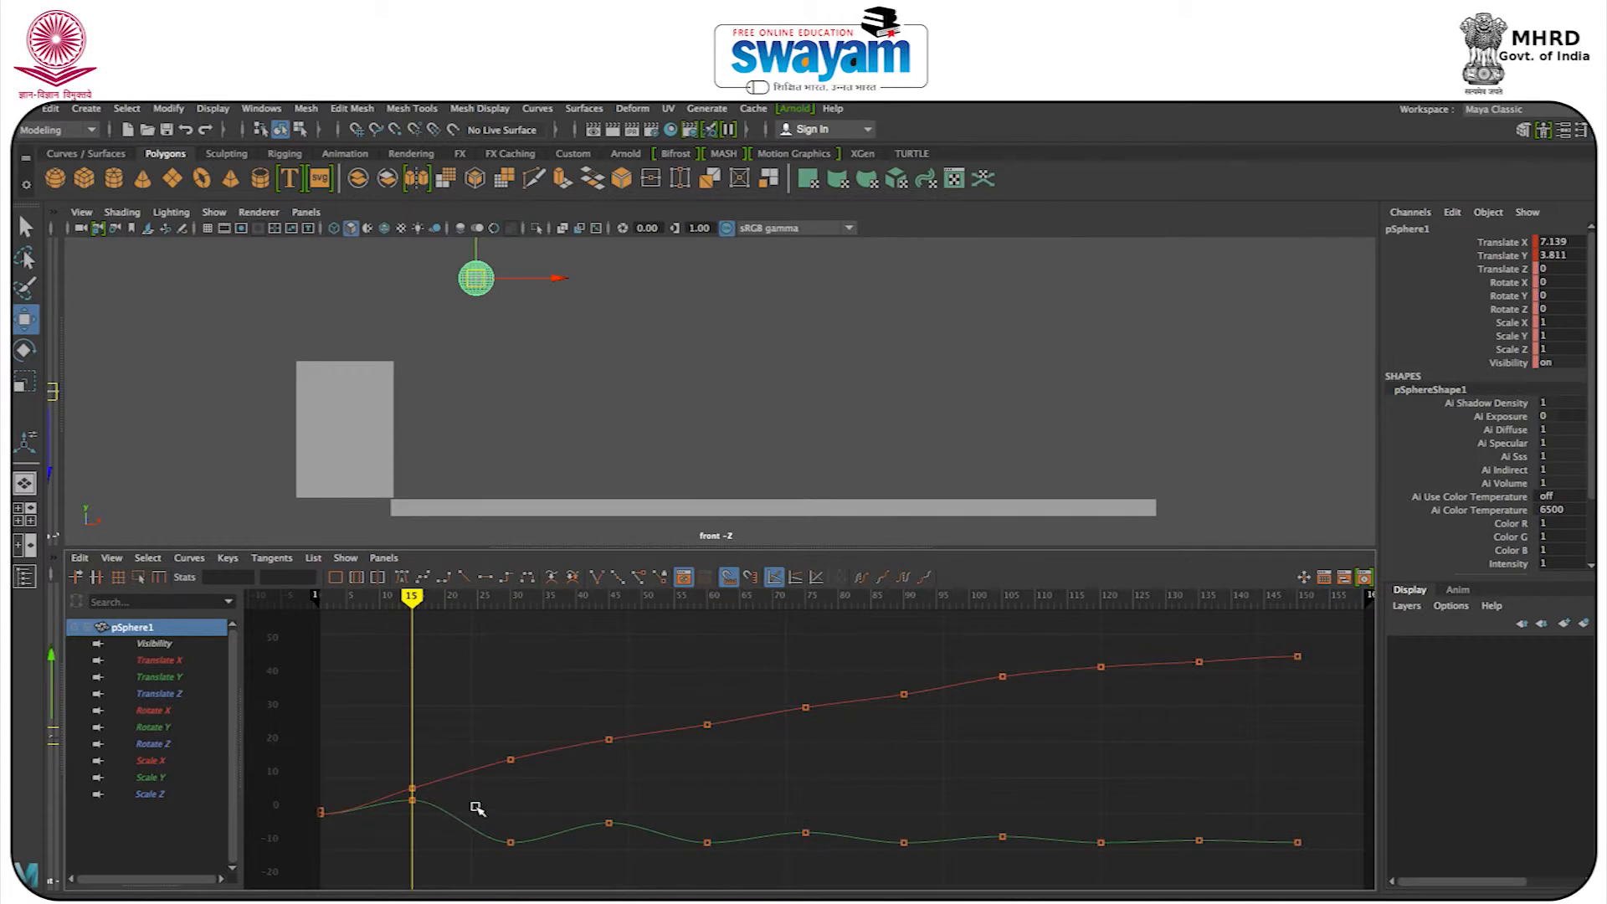
Compare the sphere's Translate Y keys at frames 15 and 30 with its position by scrubbing between those frames.
{"action": "left_click", "coordinate": [413, 799]}
{"action": "left_click_drag", "start_coordinate": [419, 805], "coordinate": [527, 864]}
{"action": "key", "text": "ctrl+z"}
{"action": "left_click_drag", "start_coordinate": [414, 597], "coordinate": [509, 643]}
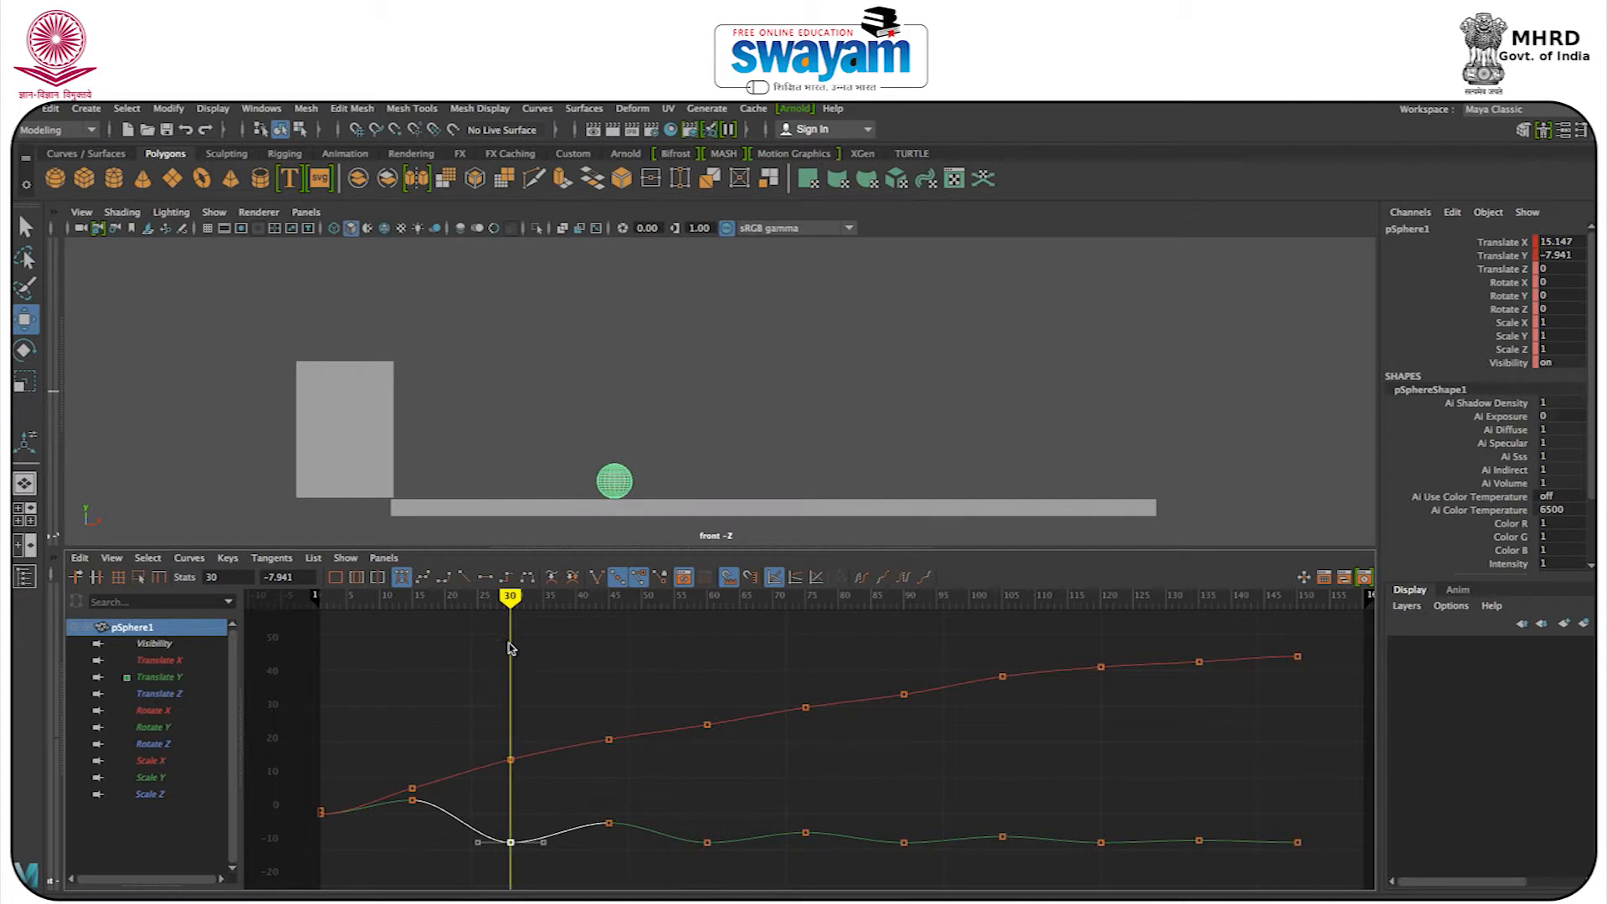
{"action": "left_click_drag", "start_coordinate": [514, 865], "coordinate": [512, 835]}
{"action": "left_click", "coordinate": [509, 843]}
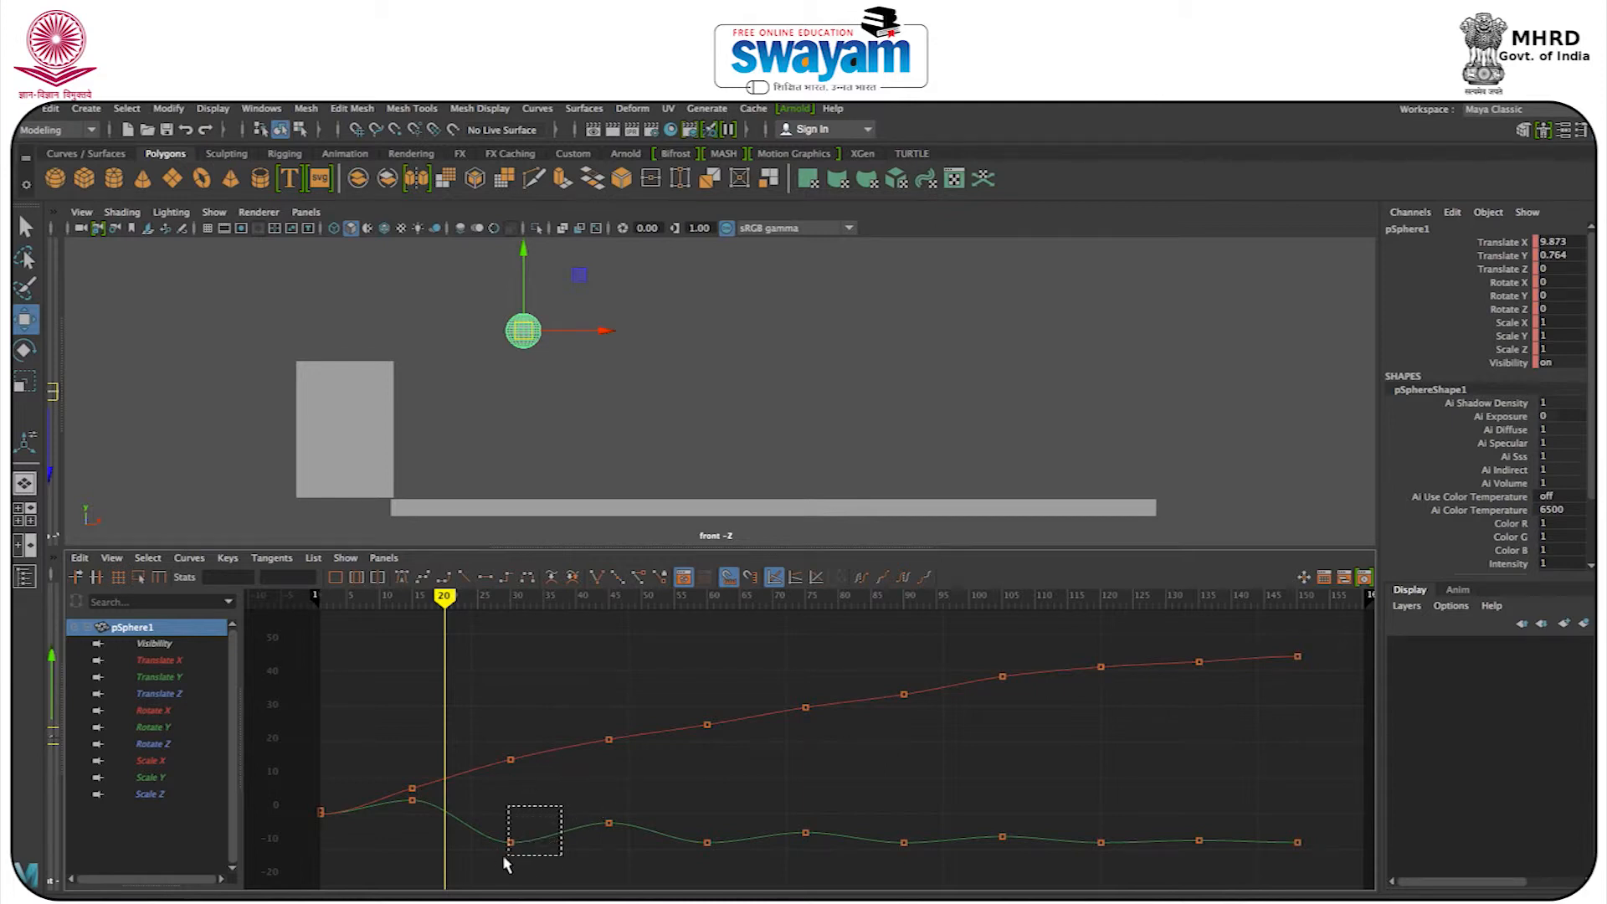
Break the tangents of the Translate Y key at frame 30 and raise both handles to form a sharp V-shaped bounce.
{"action": "left_click_drag", "start_coordinate": [507, 865], "coordinate": [495, 864]}
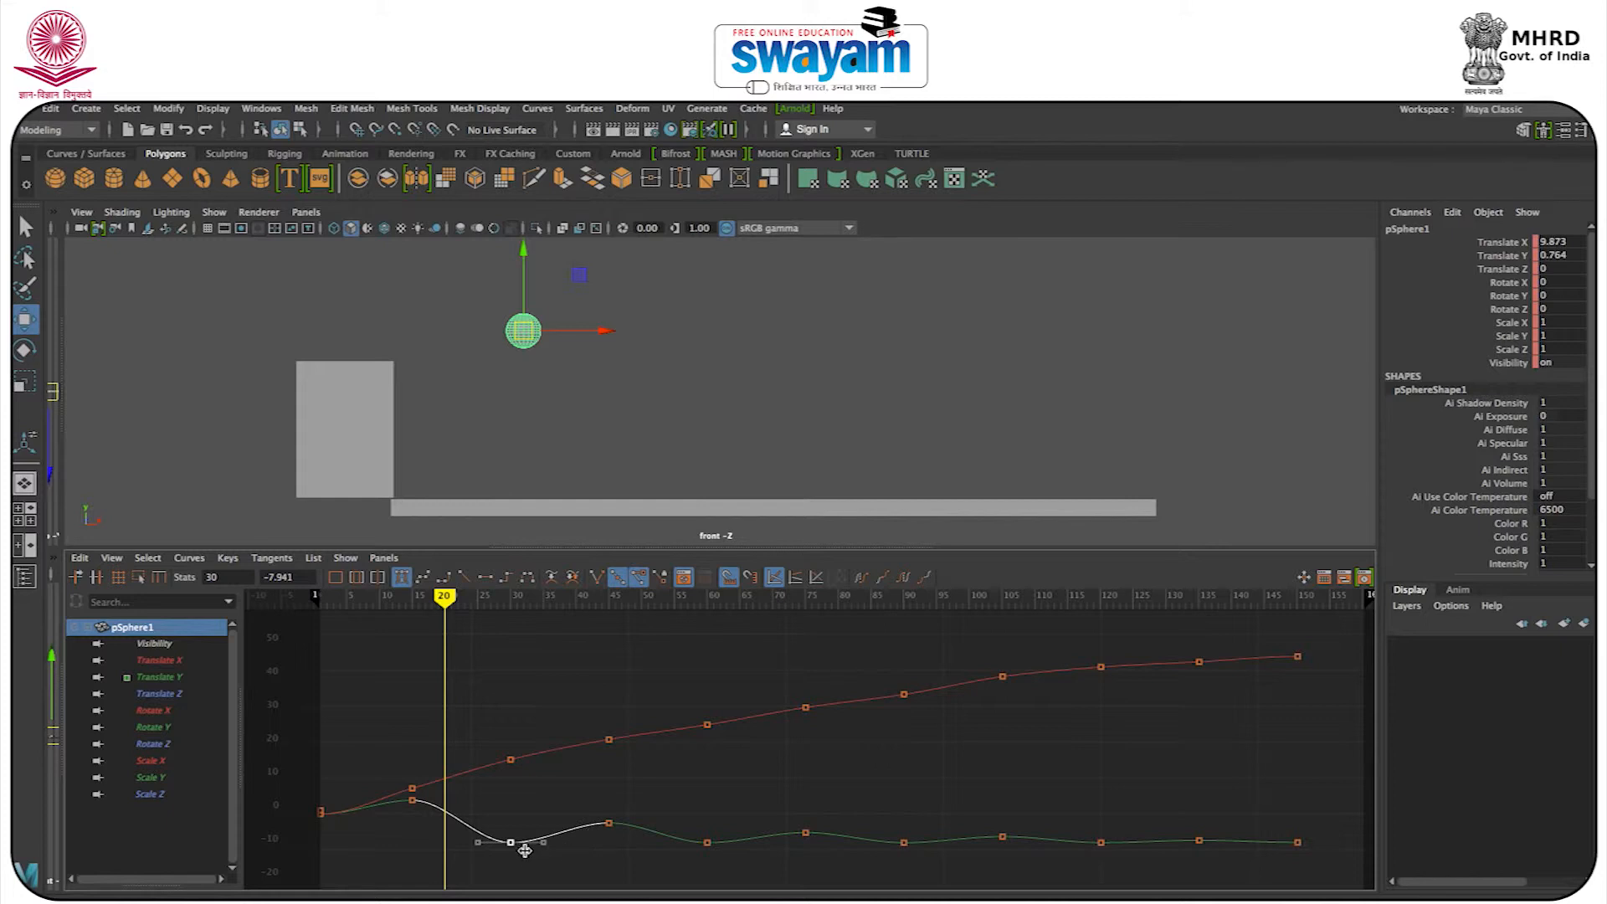
{"action": "left_click", "coordinate": [596, 579]}
{"action": "left_click_drag", "start_coordinate": [475, 844], "coordinate": [475, 824]}
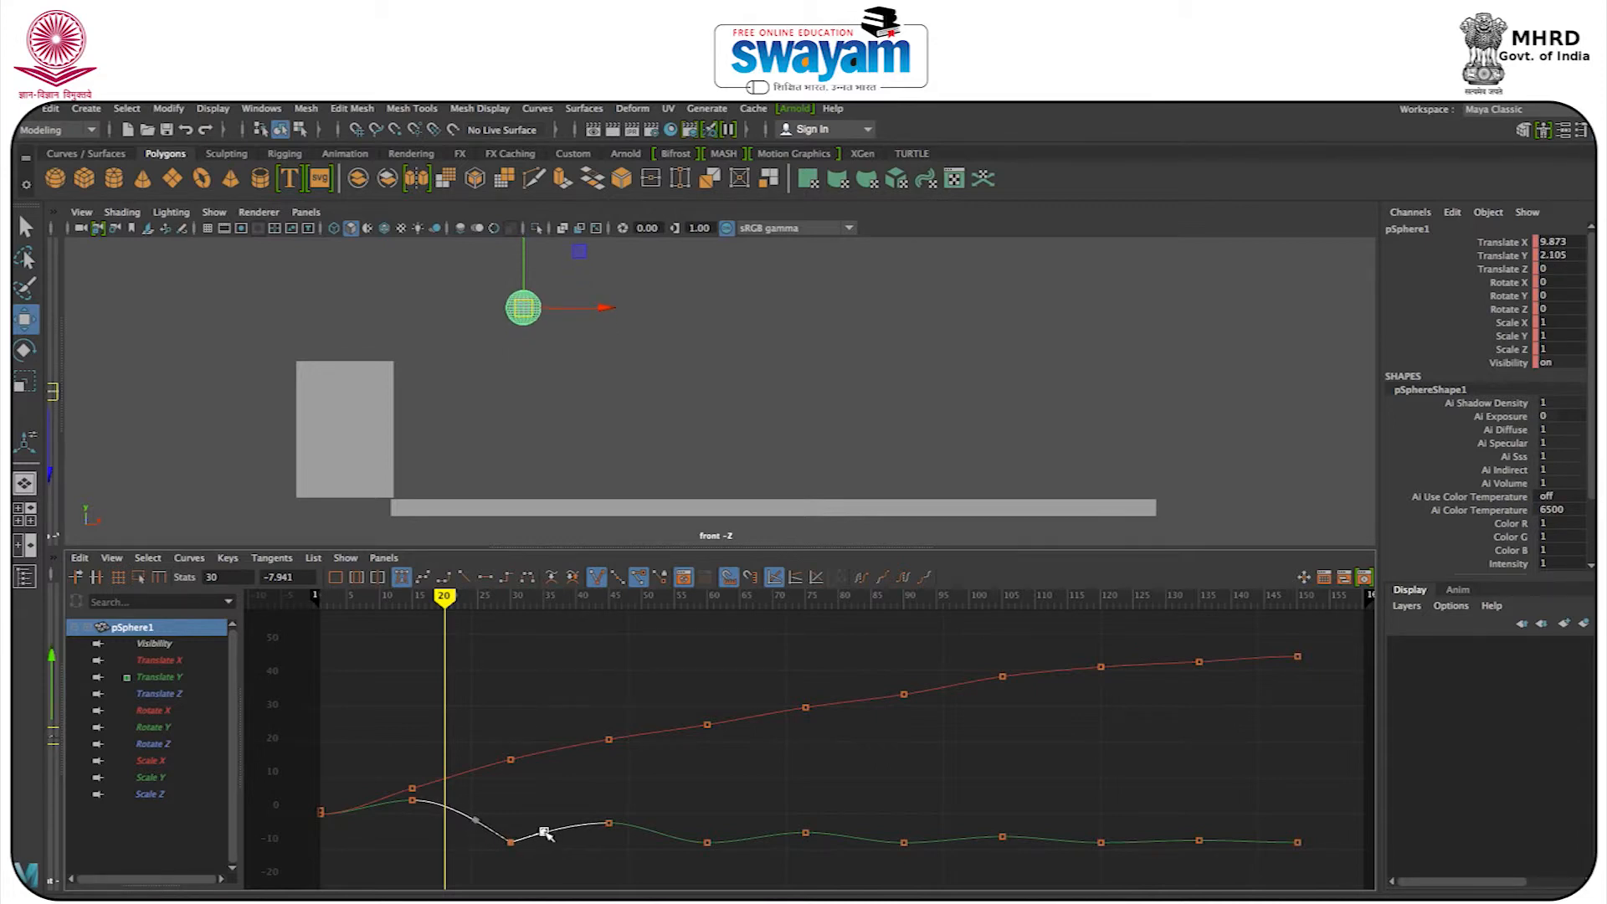
{"action": "left_click_drag", "start_coordinate": [484, 792], "coordinate": [524, 813]}
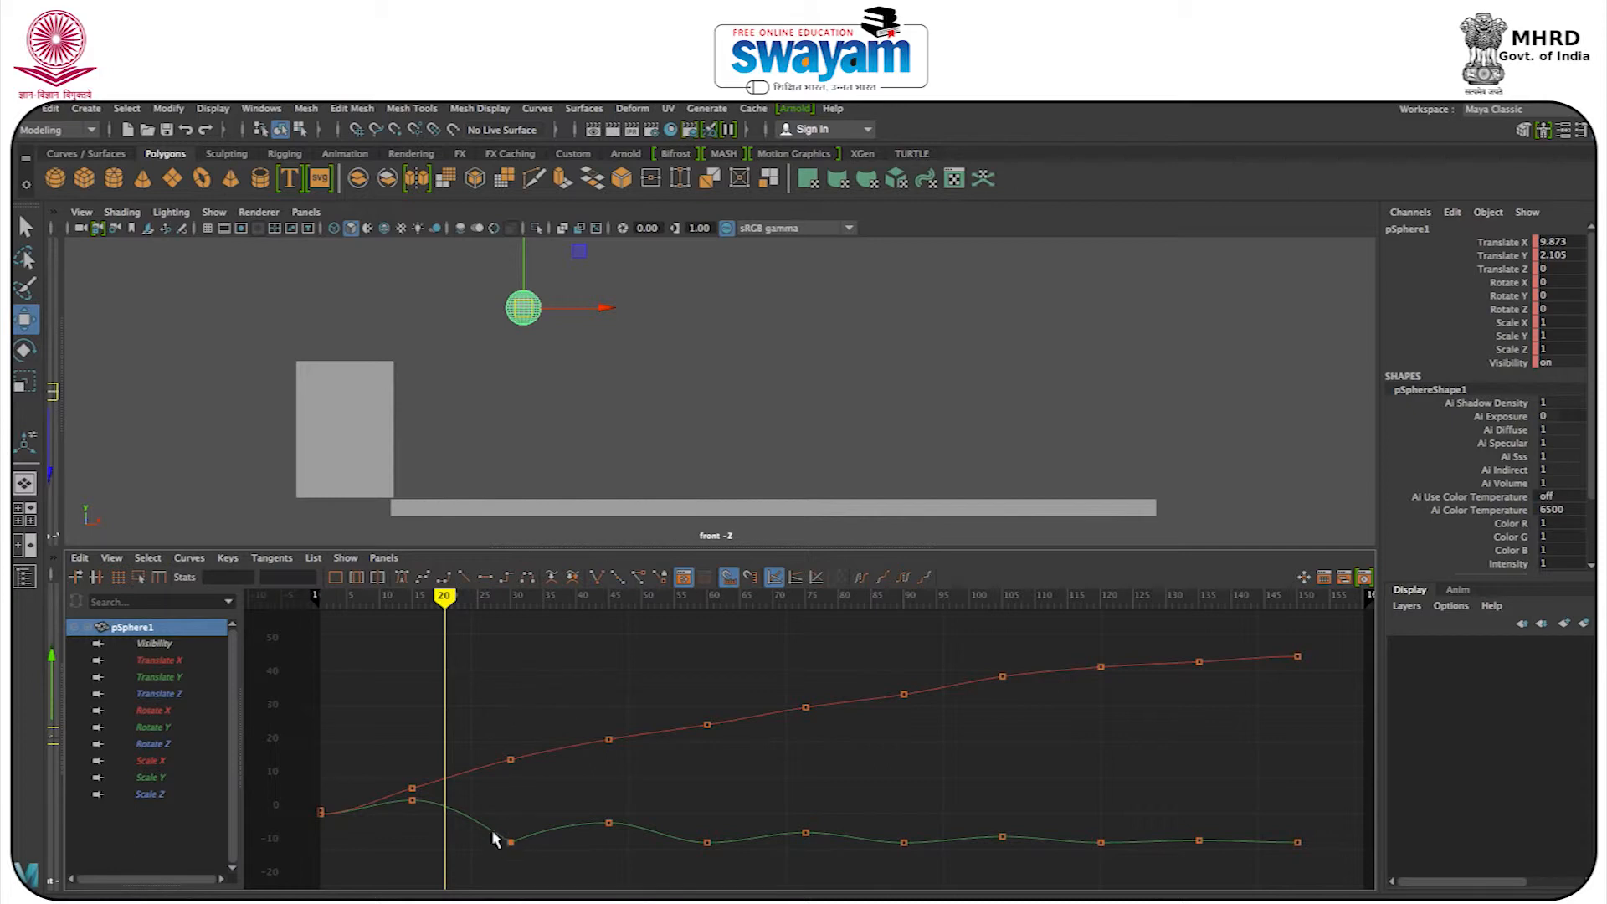
{"action": "left_click", "coordinate": [509, 841]}
{"action": "left_click_drag", "start_coordinate": [485, 829], "coordinate": [482, 822]}
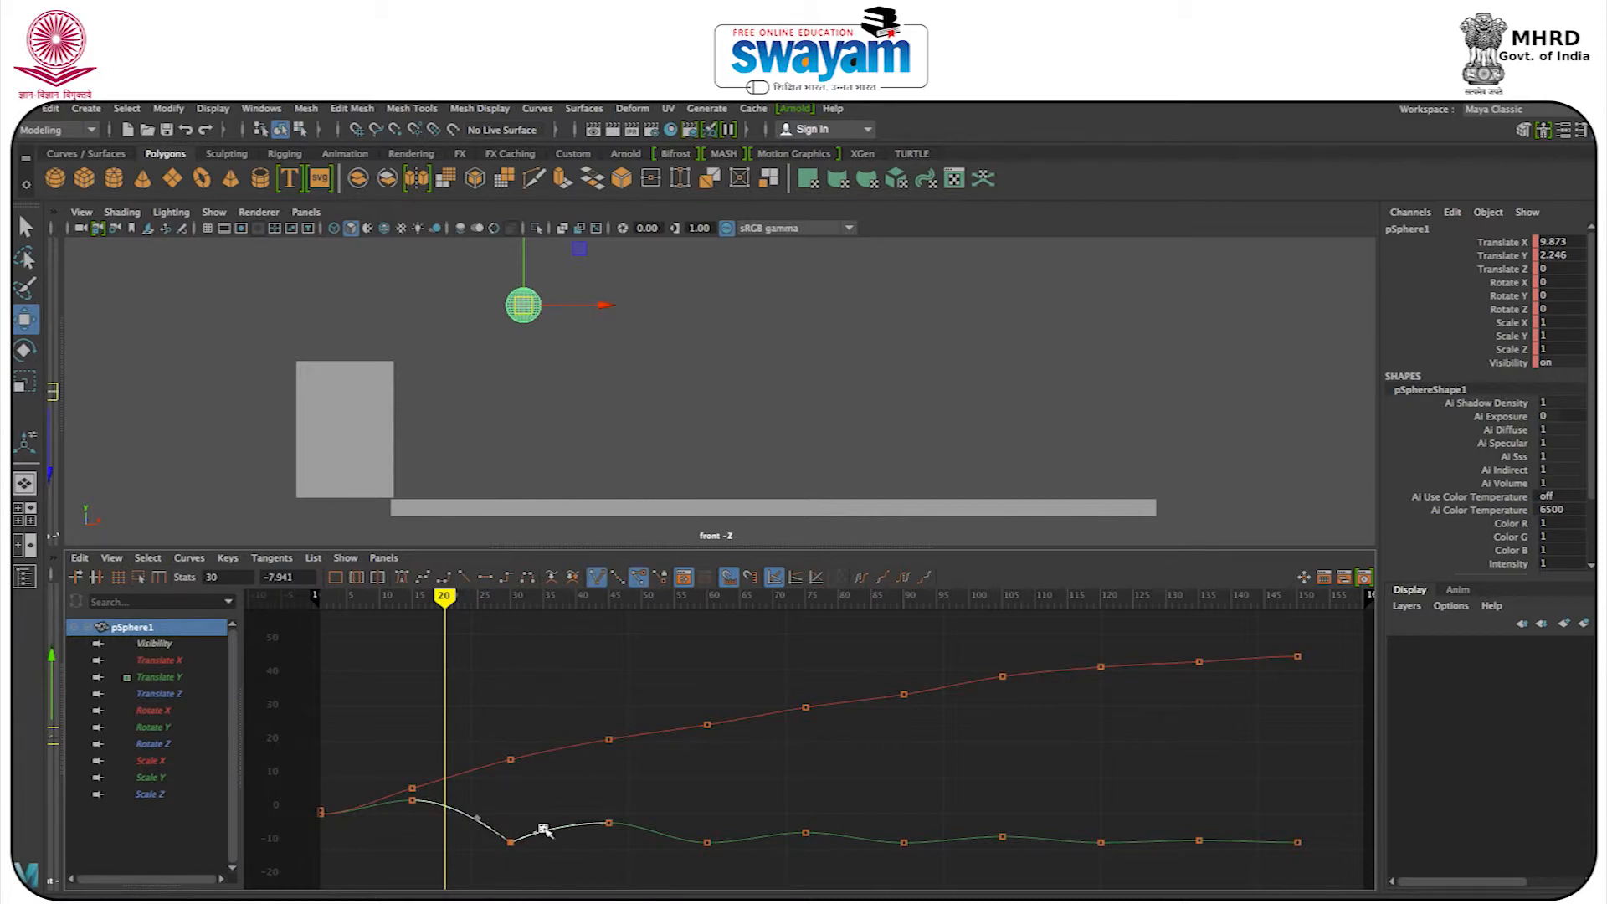
Break the tangents of the Translate Y key at frame 60 and raise both handles to sharpen the second bounce.
{"action": "left_click_drag", "start_coordinate": [669, 819], "coordinate": [720, 871]}
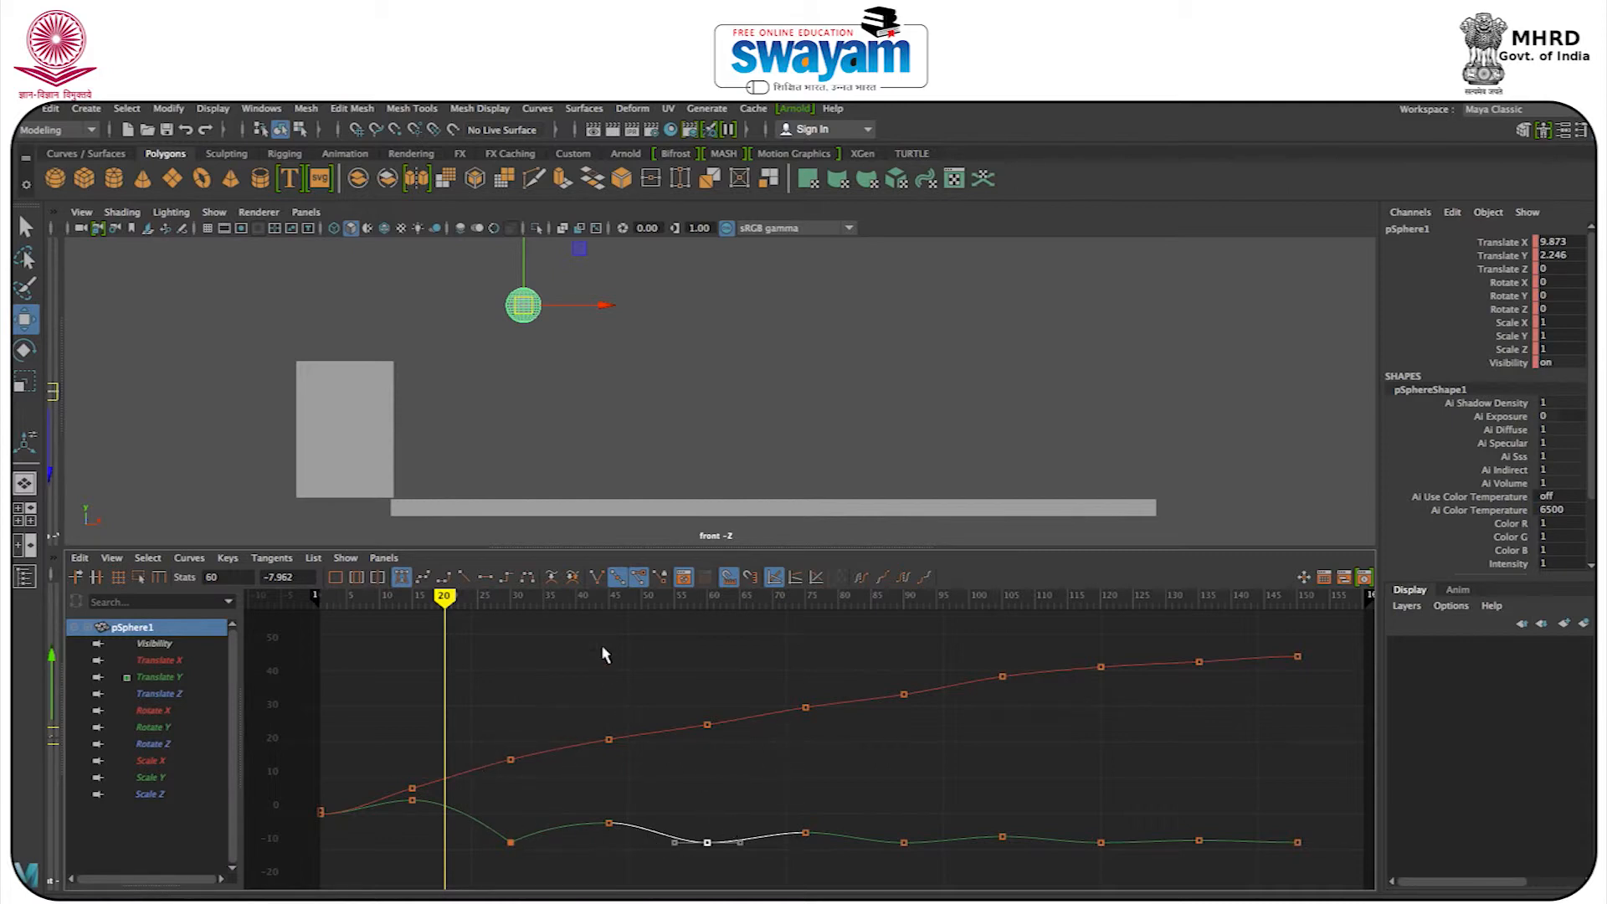
{"action": "left_click", "coordinate": [596, 578]}
{"action": "left_click_drag", "start_coordinate": [675, 843], "coordinate": [676, 829]}
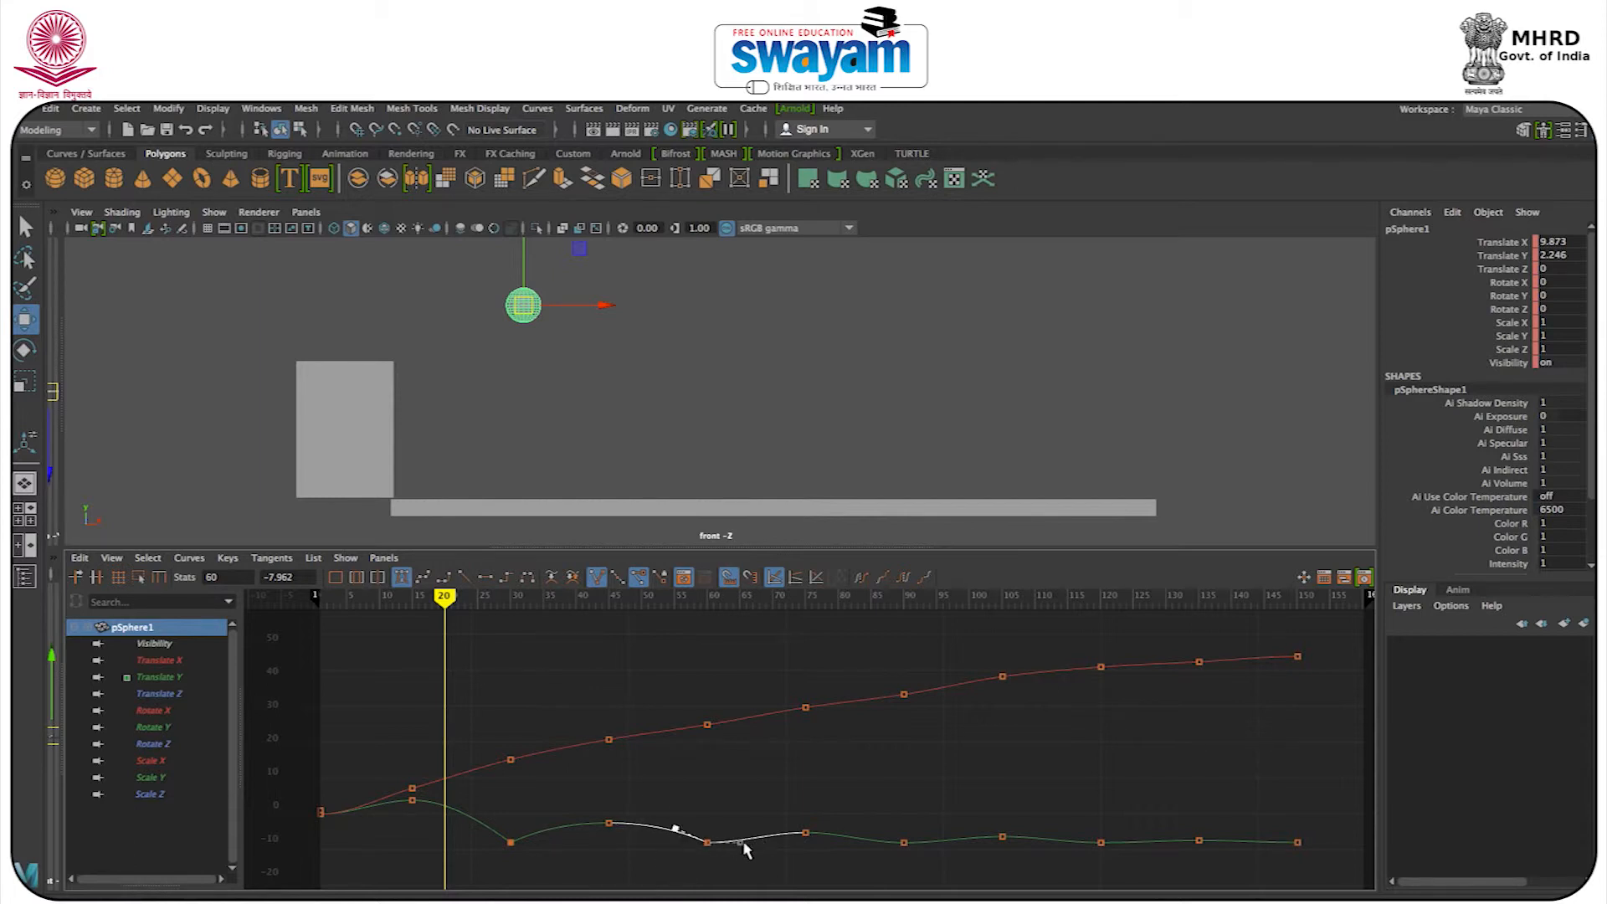
{"action": "left_click", "coordinate": [840, 809]}
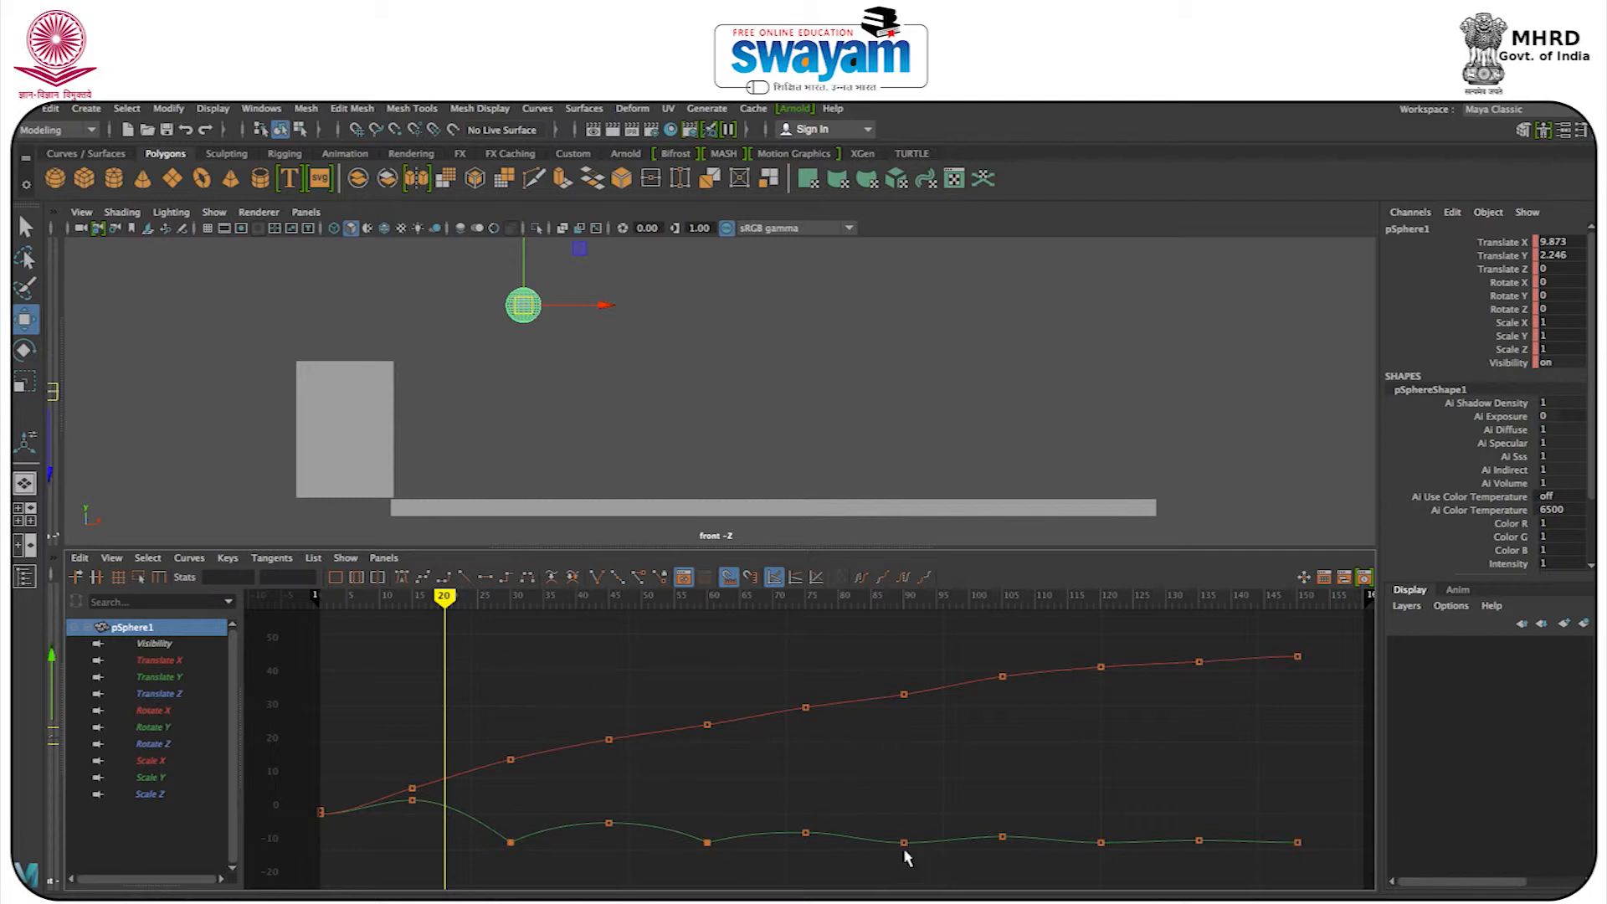
Clear the key selection, rewind to the first frame, and play the animation to review the sharpened bounces.
{"action": "left_click_drag", "start_coordinate": [787, 808], "coordinate": [1304, 872]}
{"action": "left_click", "coordinate": [733, 781]}
{"action": "left_click_drag", "start_coordinate": [443, 600], "coordinate": [274, 600]}
{"action": "key", "text": "alt+v"}
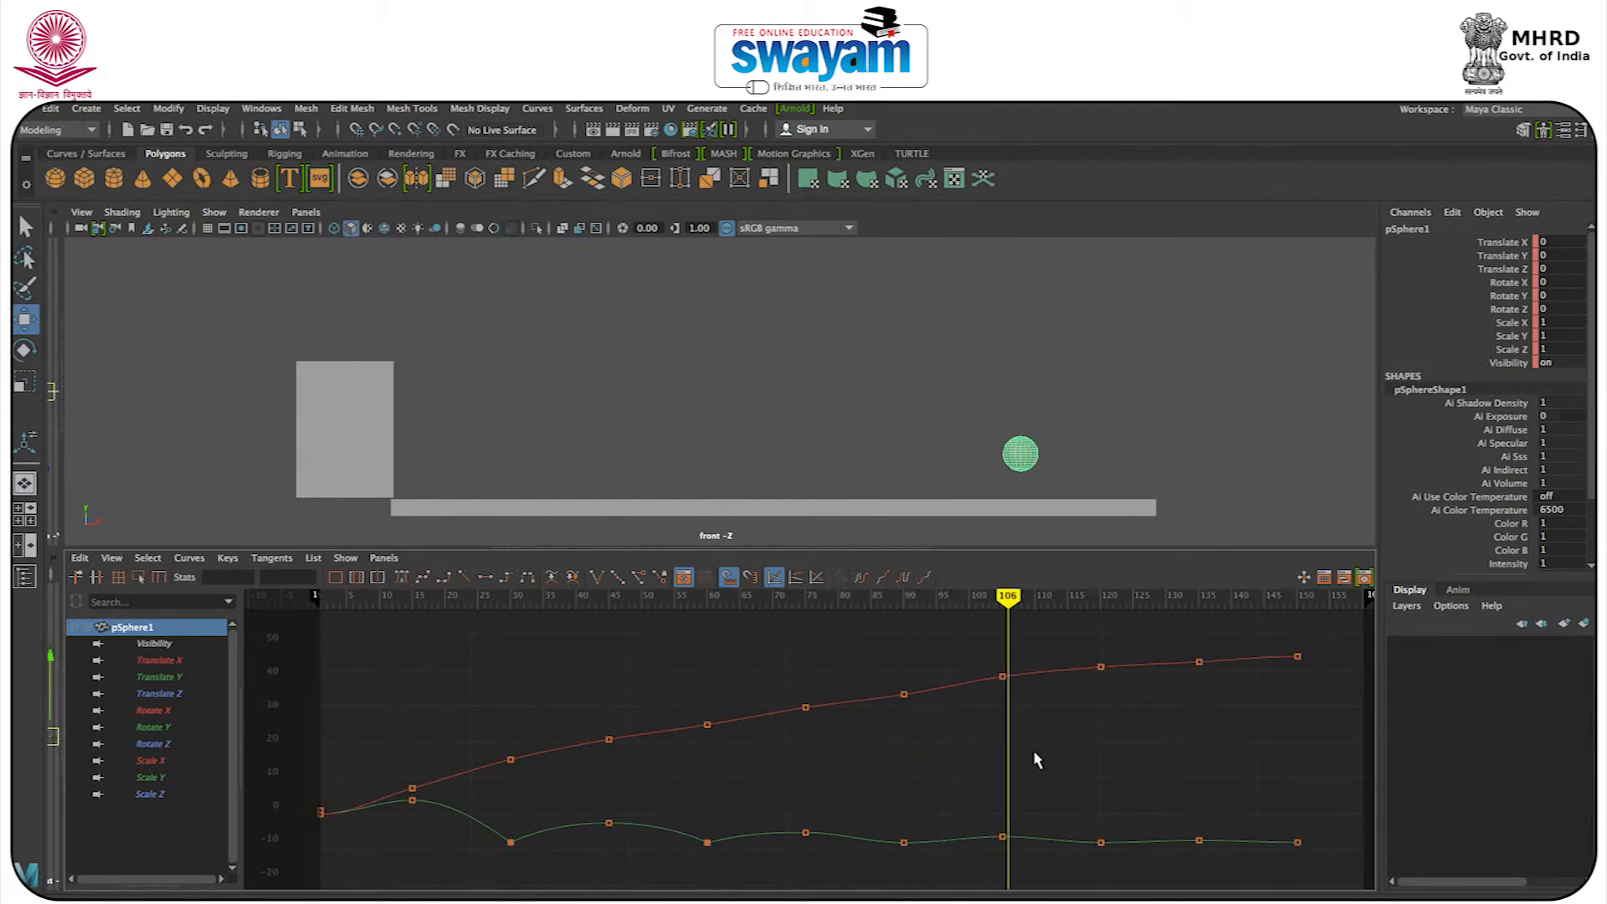
{"action": "left_click", "coordinate": [358, 602]}
{"action": "left_click", "coordinate": [357, 603]}
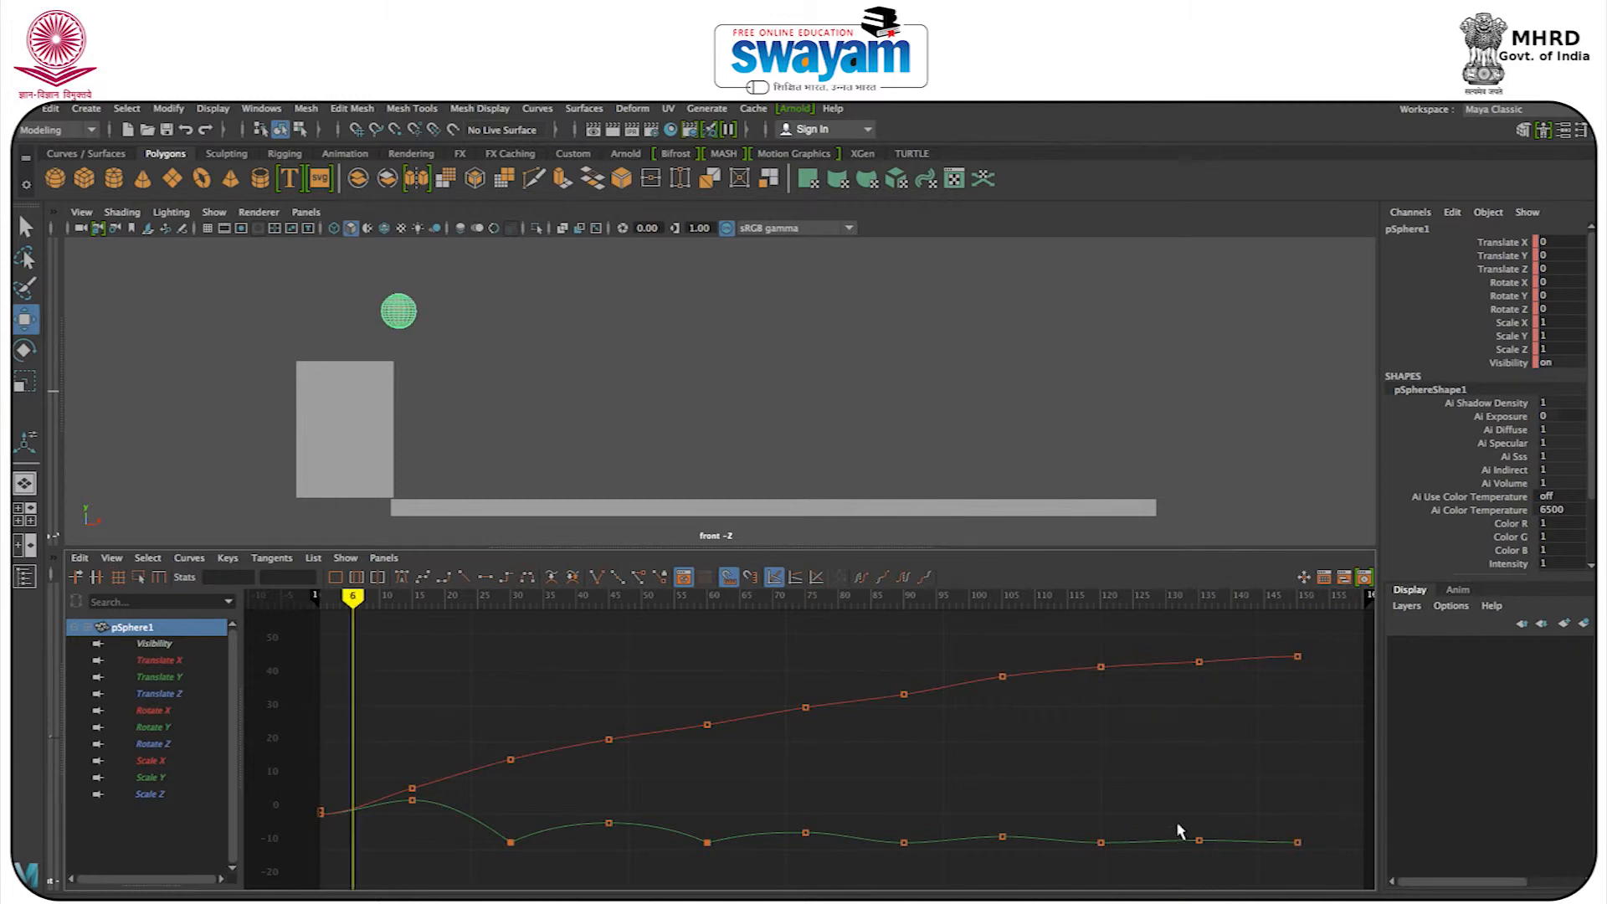
Break the tangents of the Translate Y key at frame 90 and raise both handles to sharpen the third bounce.
{"action": "key", "text": "Escape"}
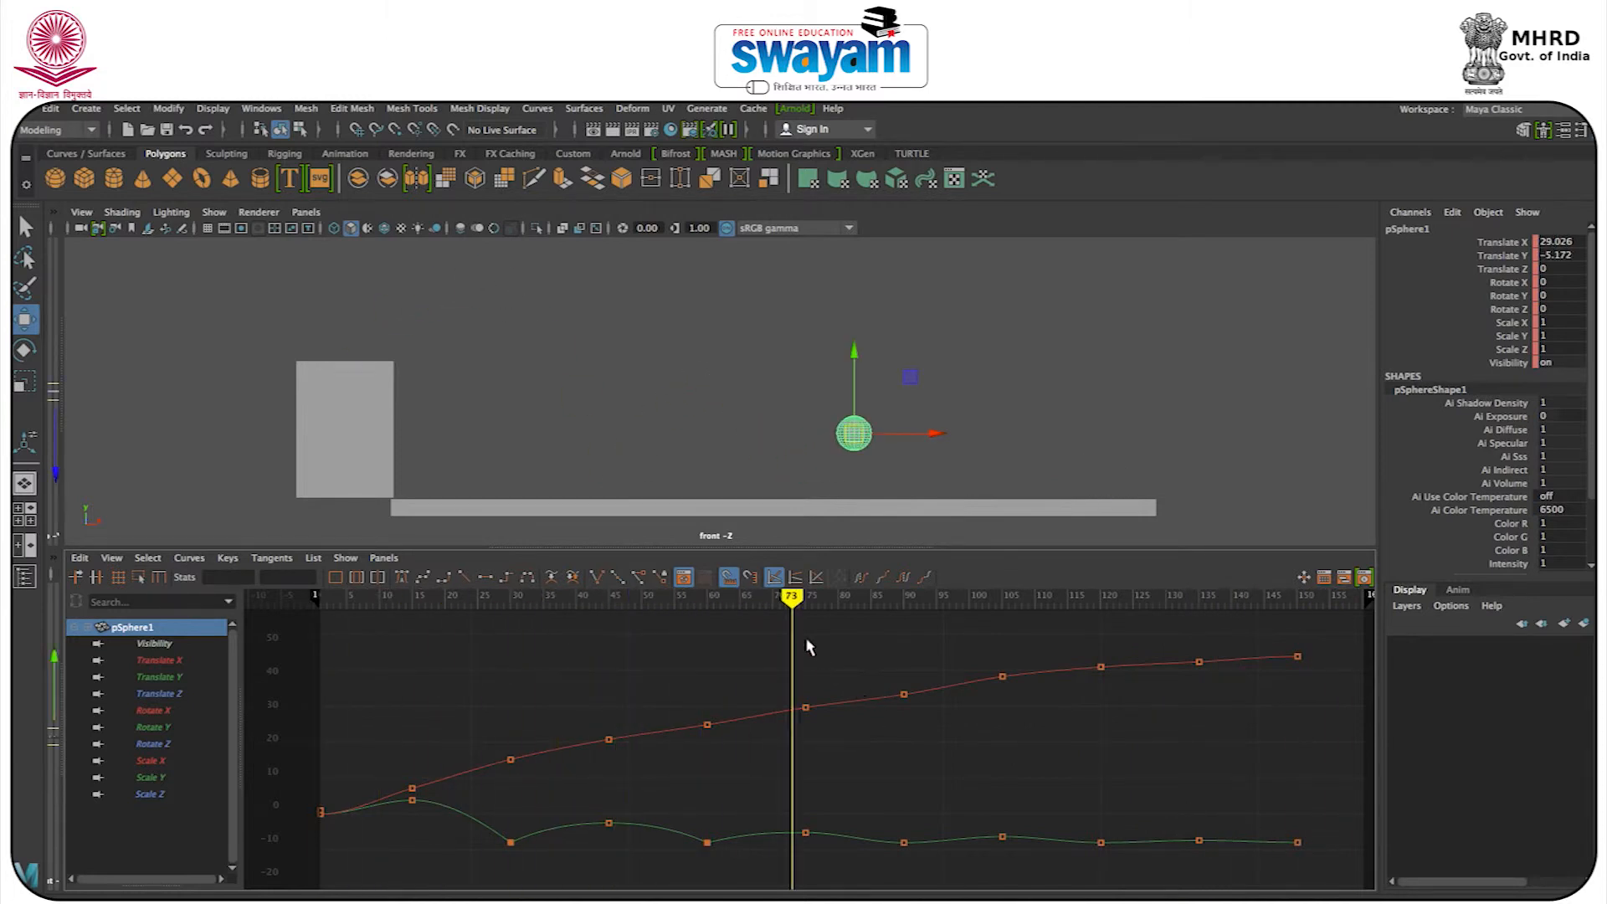
{"action": "left_click_drag", "start_coordinate": [802, 601], "coordinate": [851, 599]}
{"action": "left_click_drag", "start_coordinate": [897, 804], "coordinate": [931, 862]}
{"action": "left_click", "coordinate": [596, 576]}
{"action": "left_click_drag", "start_coordinate": [875, 845], "coordinate": [1121, 862]}
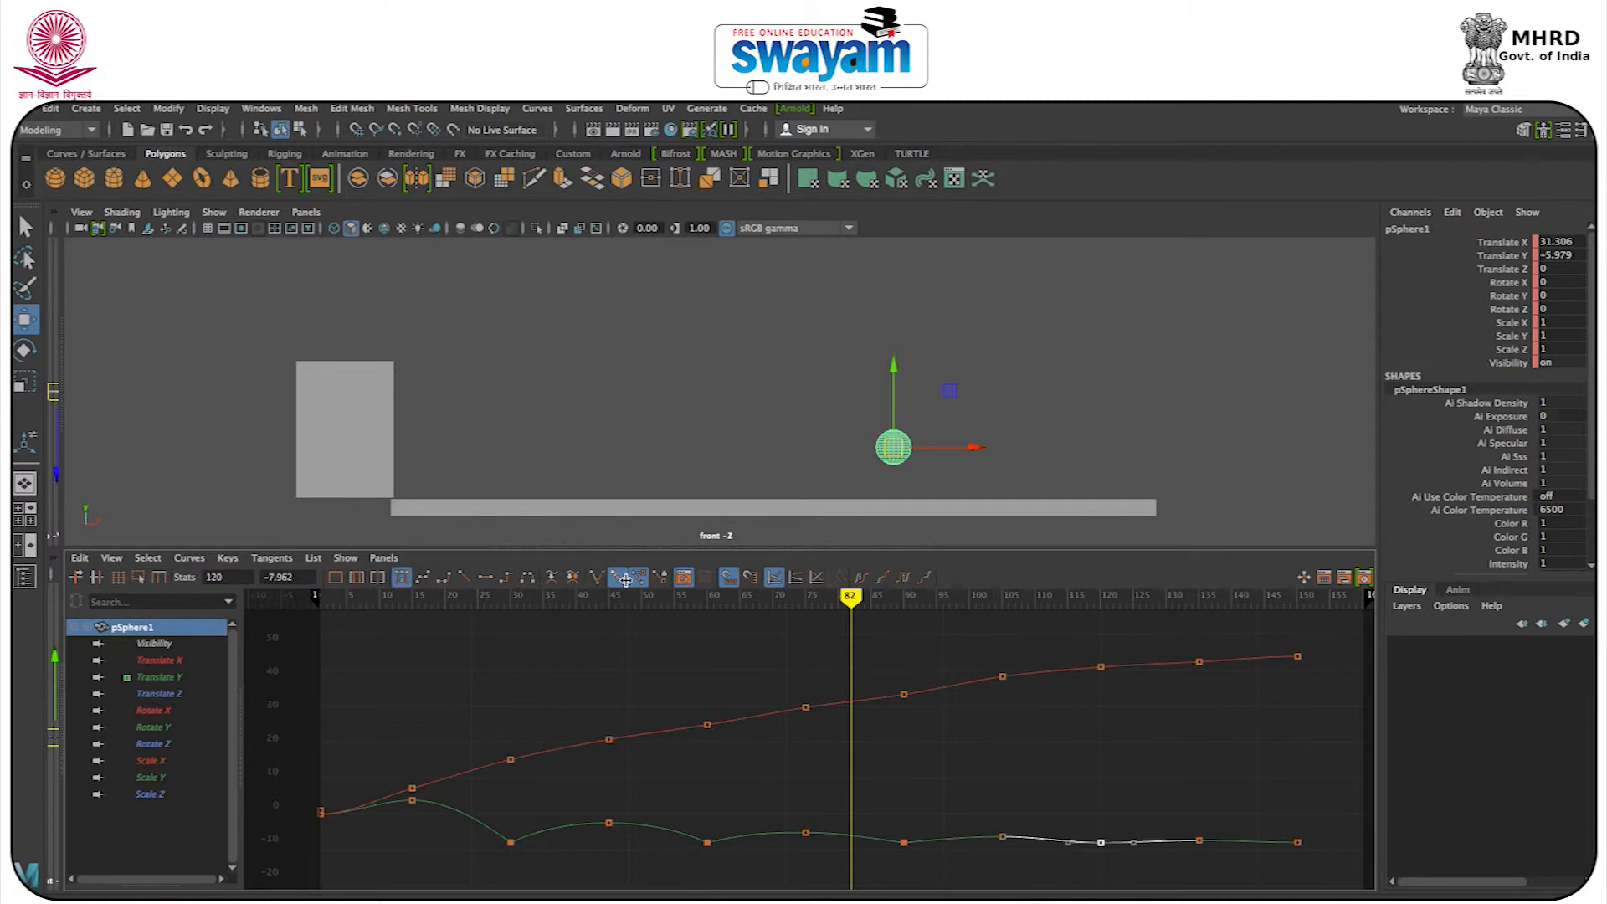
Break the tangents of the Translate Y key at frame 120 and raise both handles to sharpen the fourth bounce.
{"action": "left_click", "coordinate": [597, 578]}
{"action": "left_click", "coordinate": [1071, 842]}
{"action": "left_click_drag", "start_coordinate": [1134, 843], "coordinate": [1134, 839]}
{"action": "left_click", "coordinate": [1255, 827]}
{"action": "left_click_drag", "start_coordinate": [1261, 819], "coordinate": [1313, 841]}
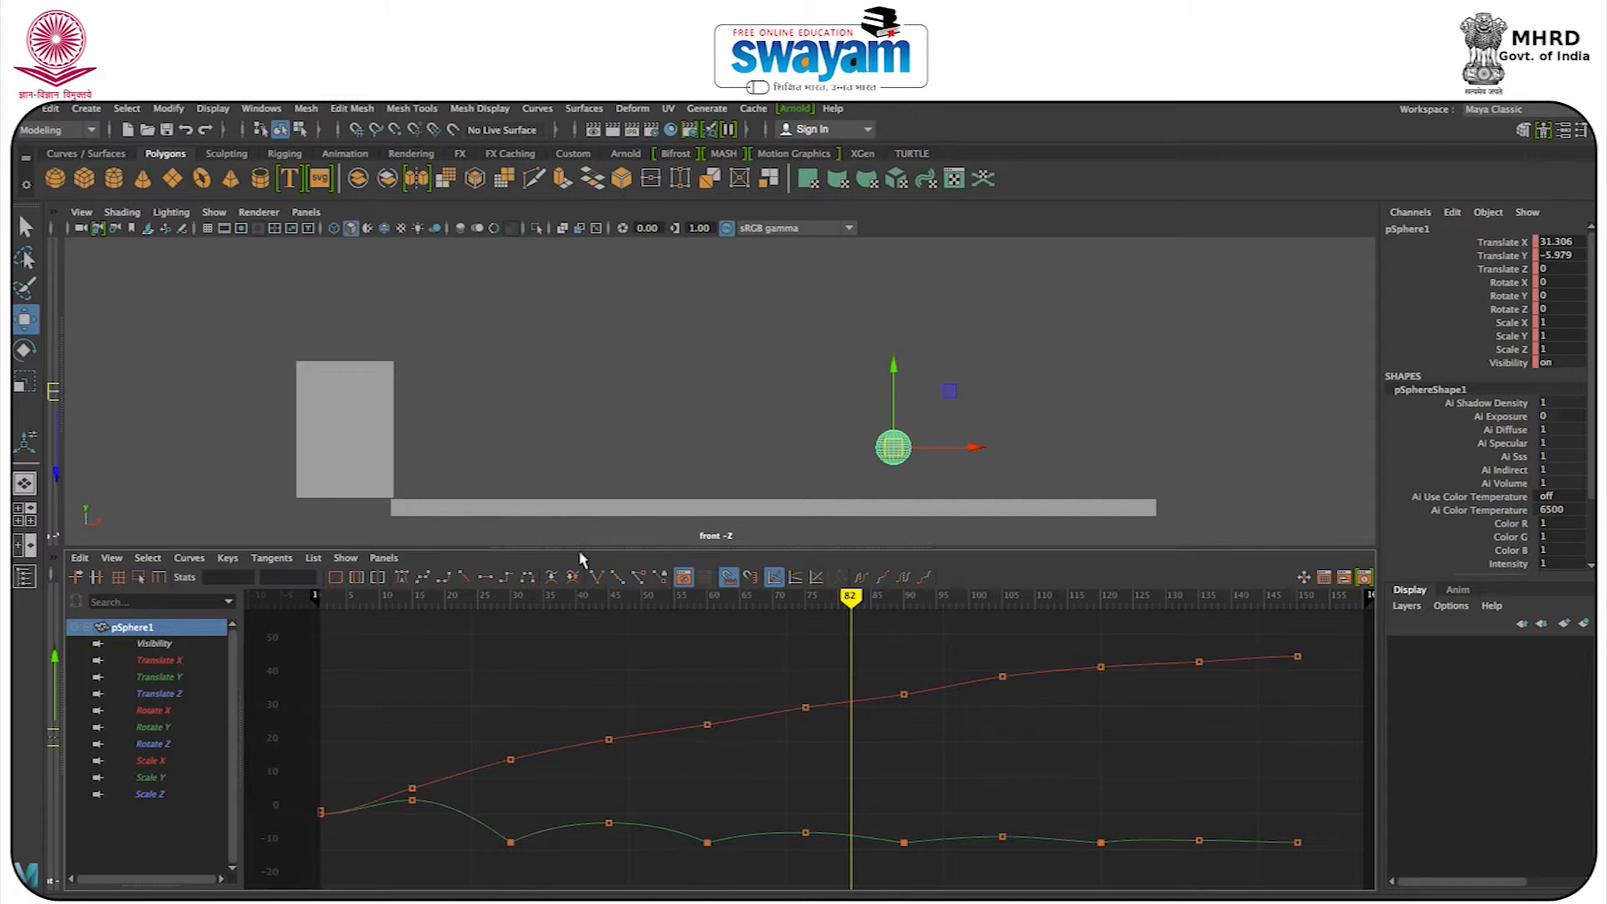
Select the Translate Y keys between frames 30 and 75 one after another to inspect their tangents.
{"action": "left_click_drag", "start_coordinate": [533, 812], "coordinate": [505, 861]}
{"action": "left_click_drag", "start_coordinate": [592, 814], "coordinate": [627, 840]}
{"action": "left_click", "coordinate": [707, 842]}
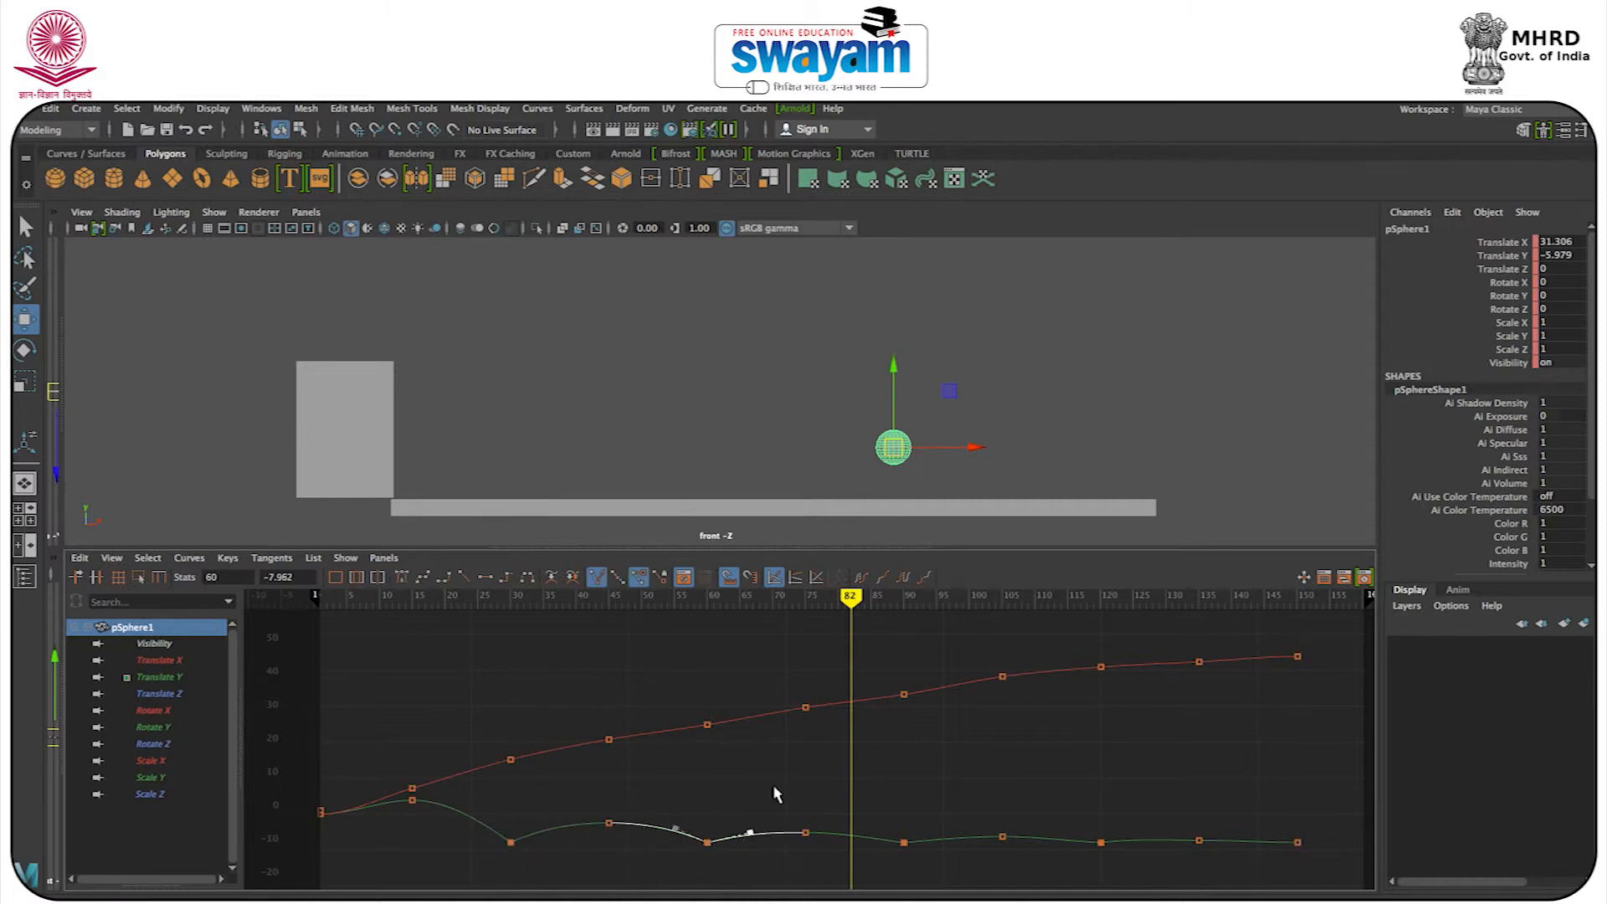
{"action": "left_click", "coordinate": [805, 833]}
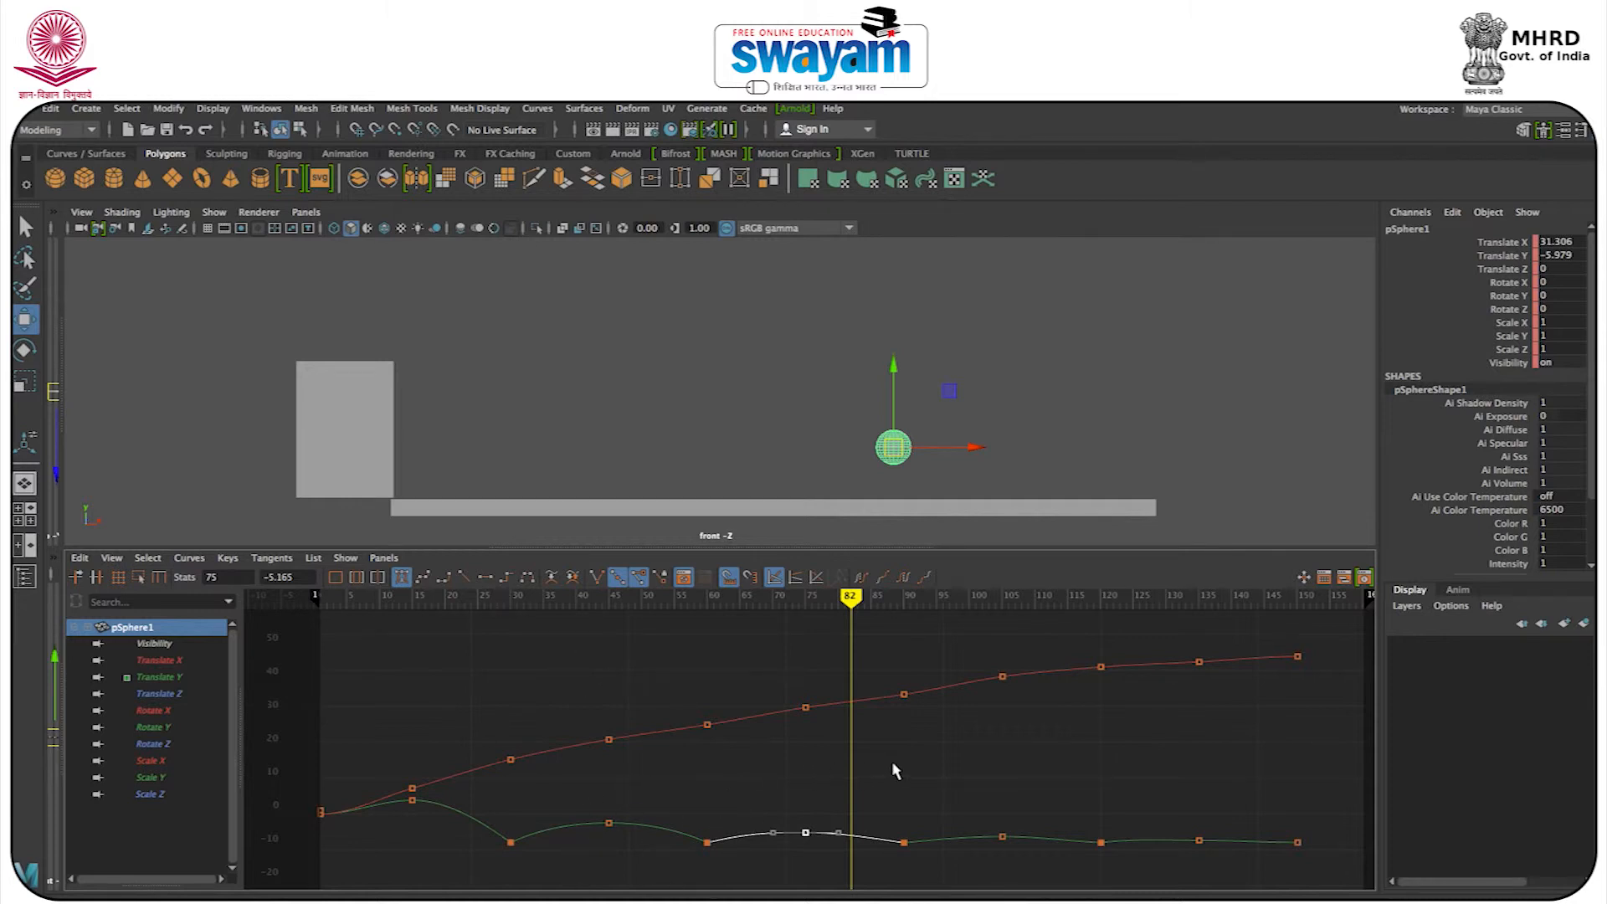
Rewind to the first frame and play the animation to review all the sharpened bounces.
{"action": "left_click_drag", "start_coordinate": [842, 601], "coordinate": [219, 601]}
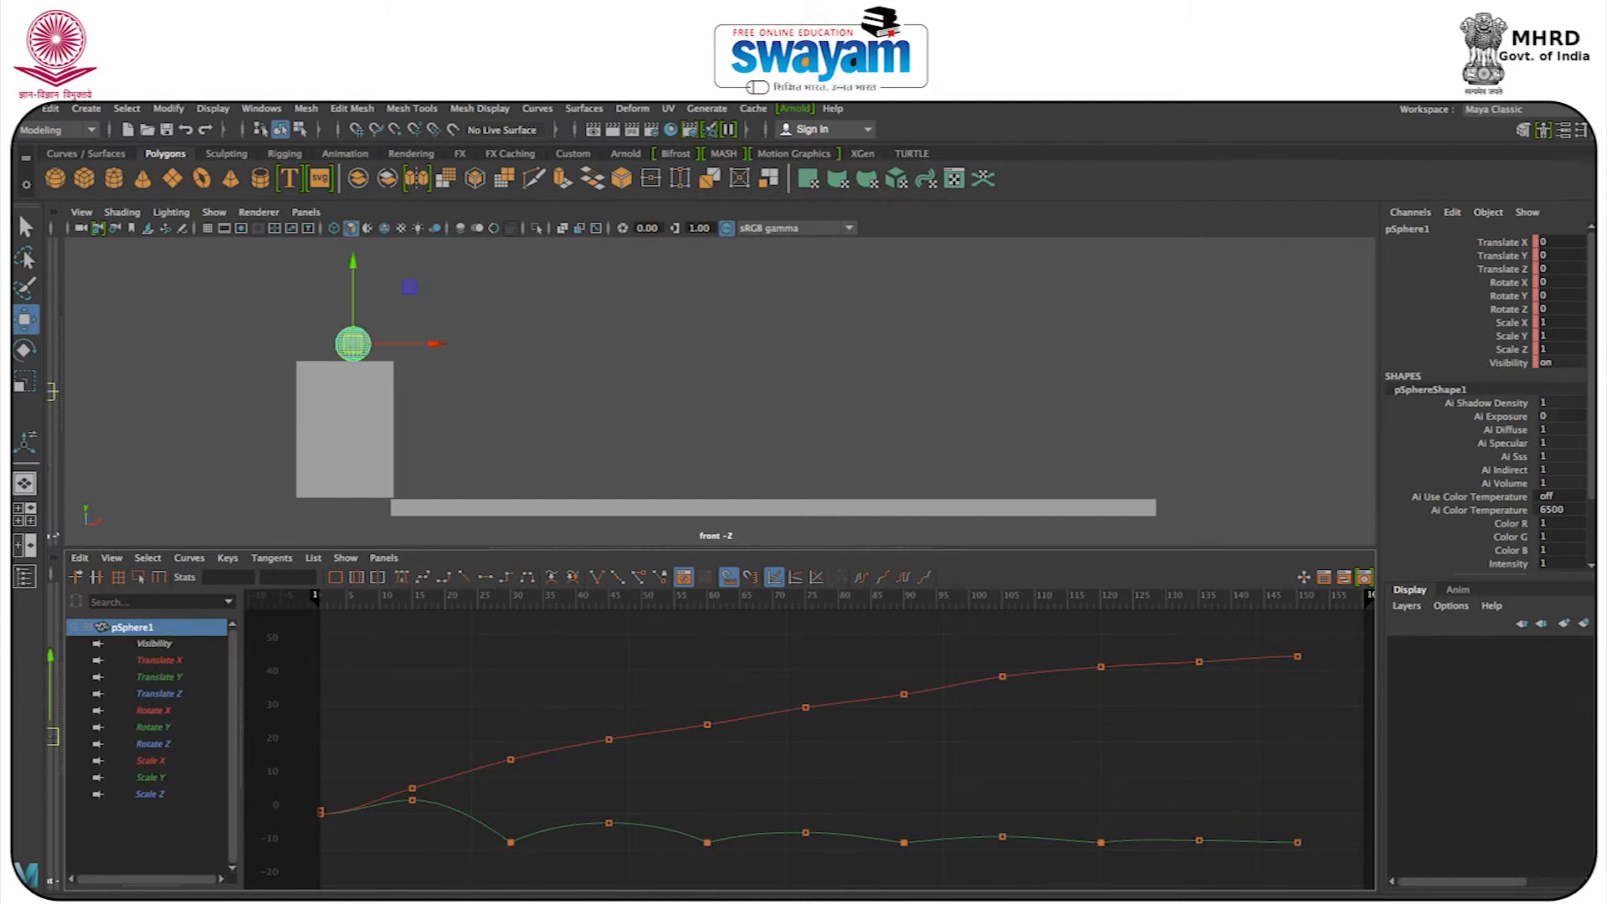
{"action": "key", "text": "alt+v"}
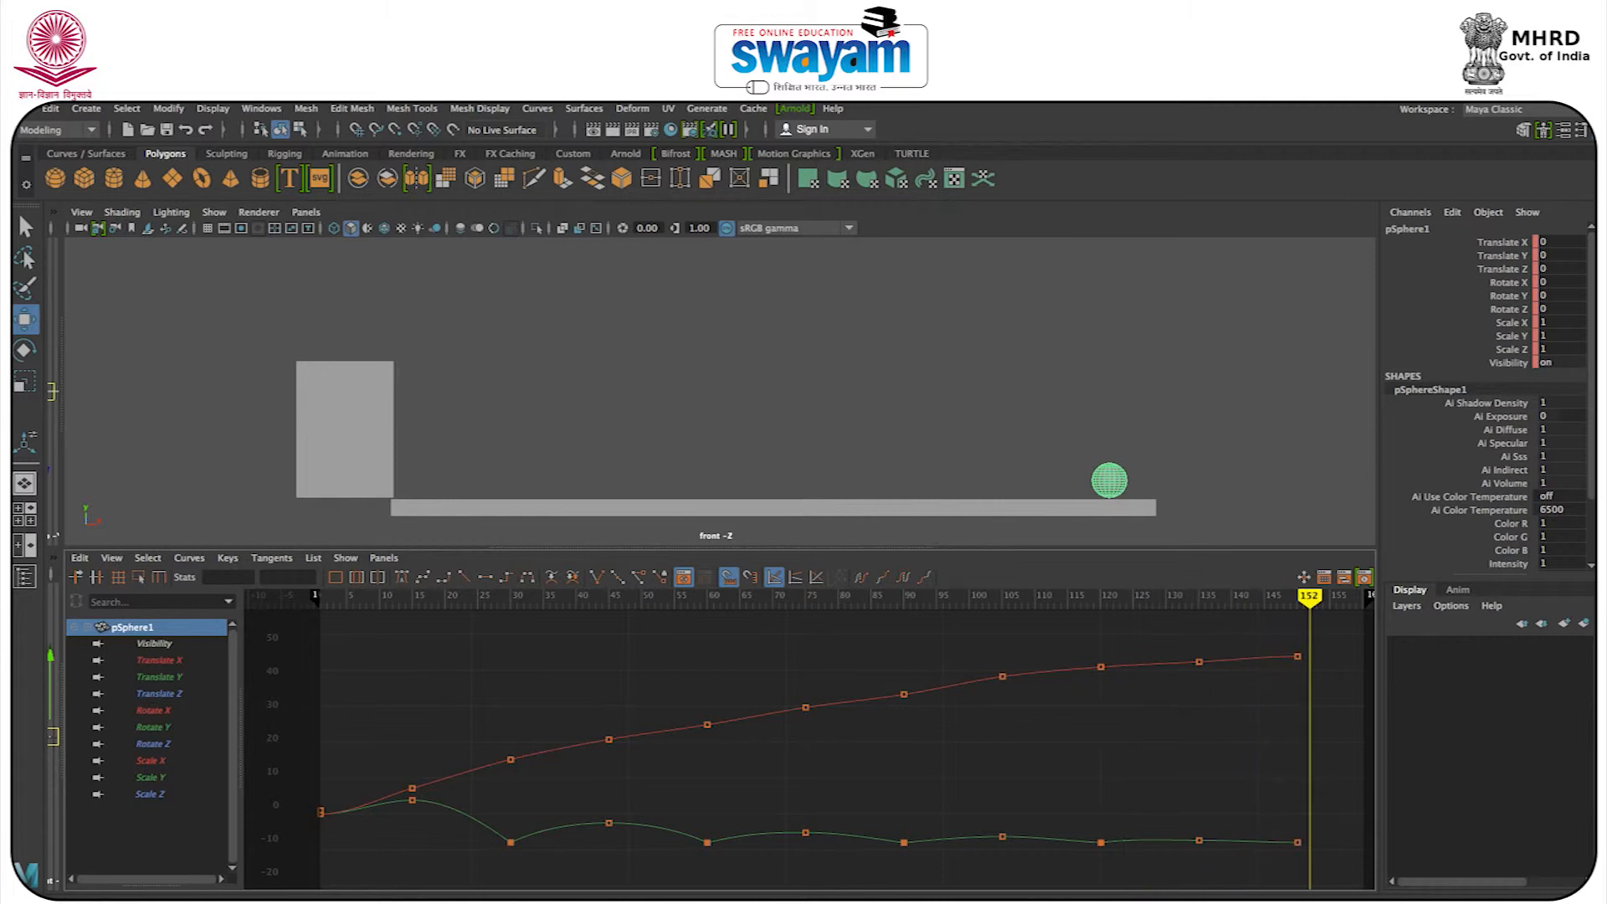
{"action": "key", "text": "alt+v"}
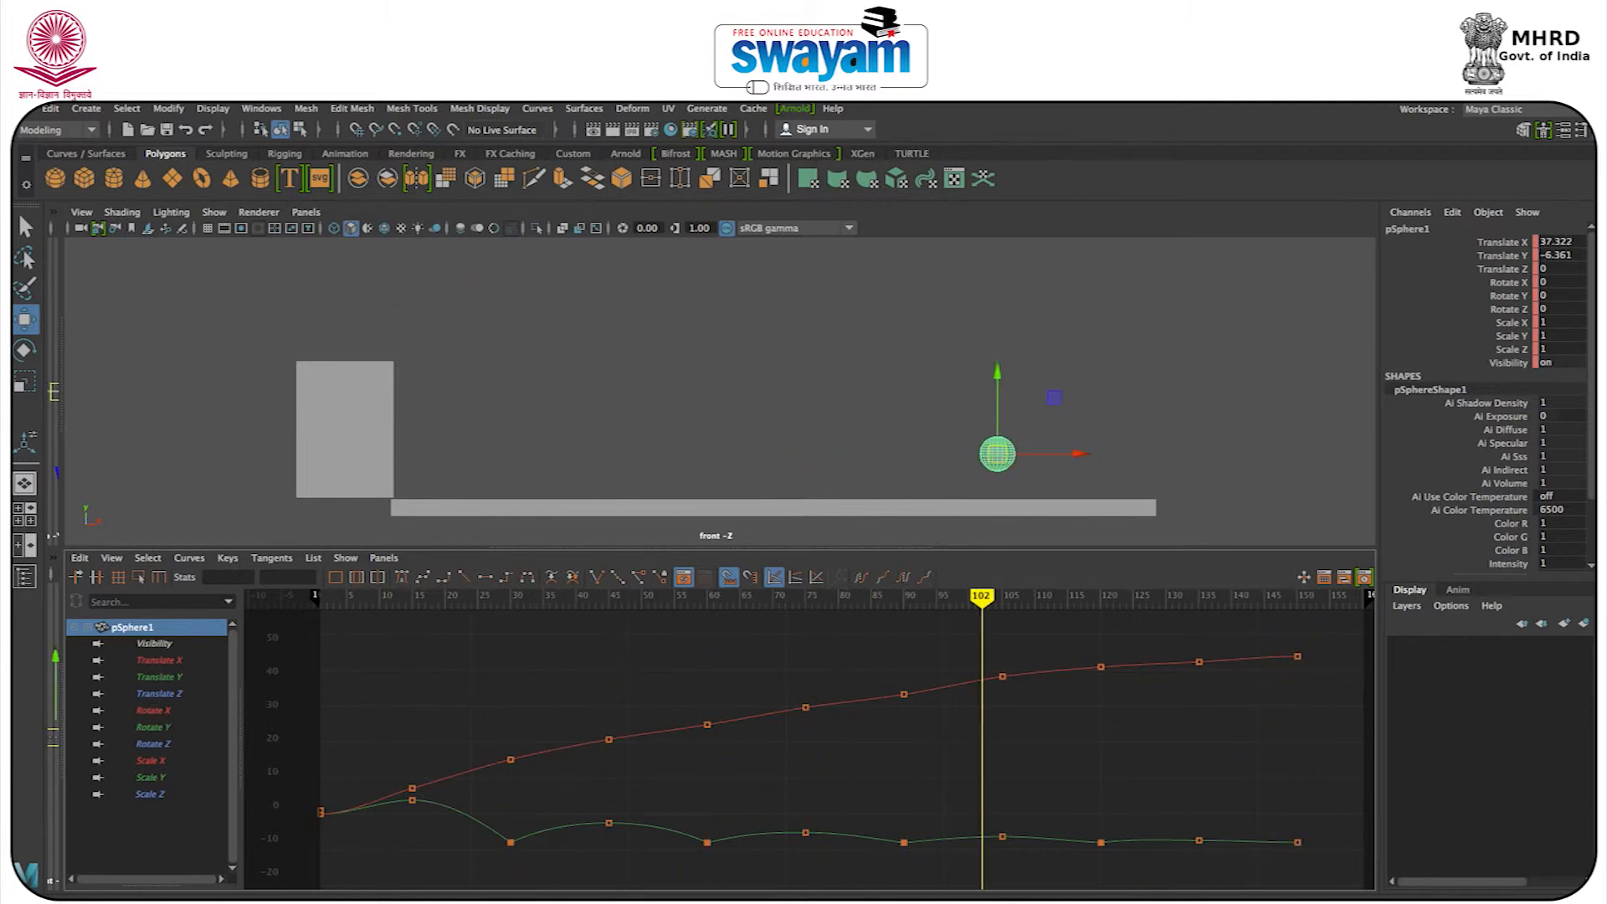
Try to reposition the Translate Y key at frame 15, and undo the attempted changes.
{"action": "left_click_drag", "start_coordinate": [368, 596], "coordinate": [425, 597]}
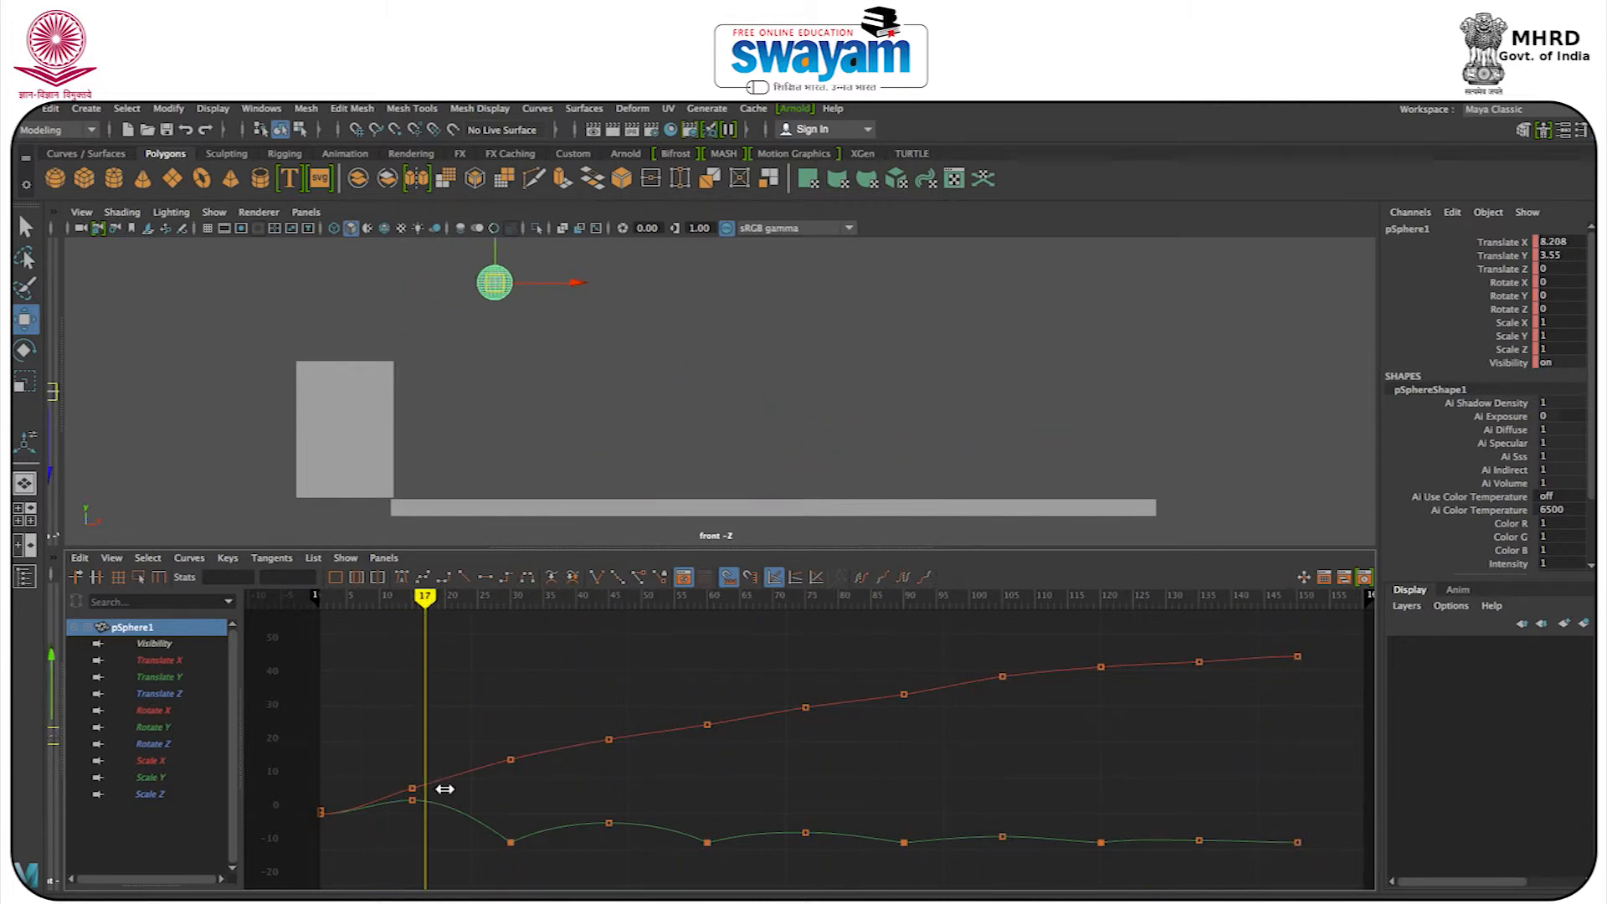
{"action": "left_click", "coordinate": [414, 802]}
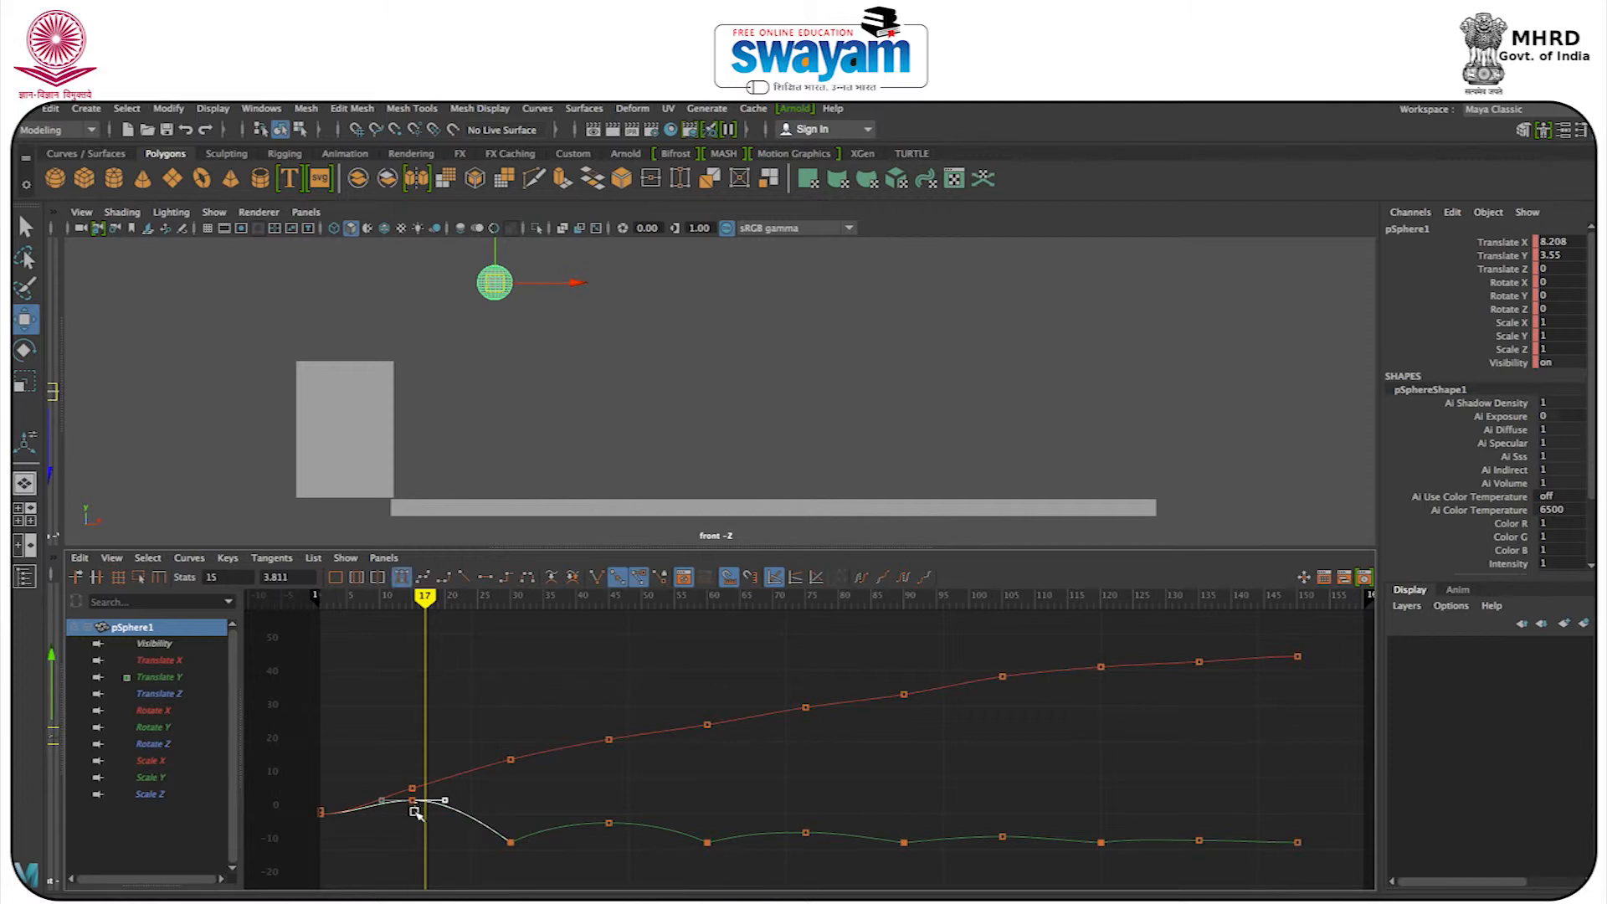
{"action": "left_click", "coordinate": [415, 811]}
{"action": "left_click", "coordinate": [413, 801]}
{"action": "left_click_drag", "start_coordinate": [412, 801], "coordinate": [434, 803]}
{"action": "key", "text": "ctrl+z"}
{"action": "key", "text": "ctrl+z"}
{"action": "key", "text": "ctrl+z"}
{"action": "left_click", "coordinate": [520, 805]}
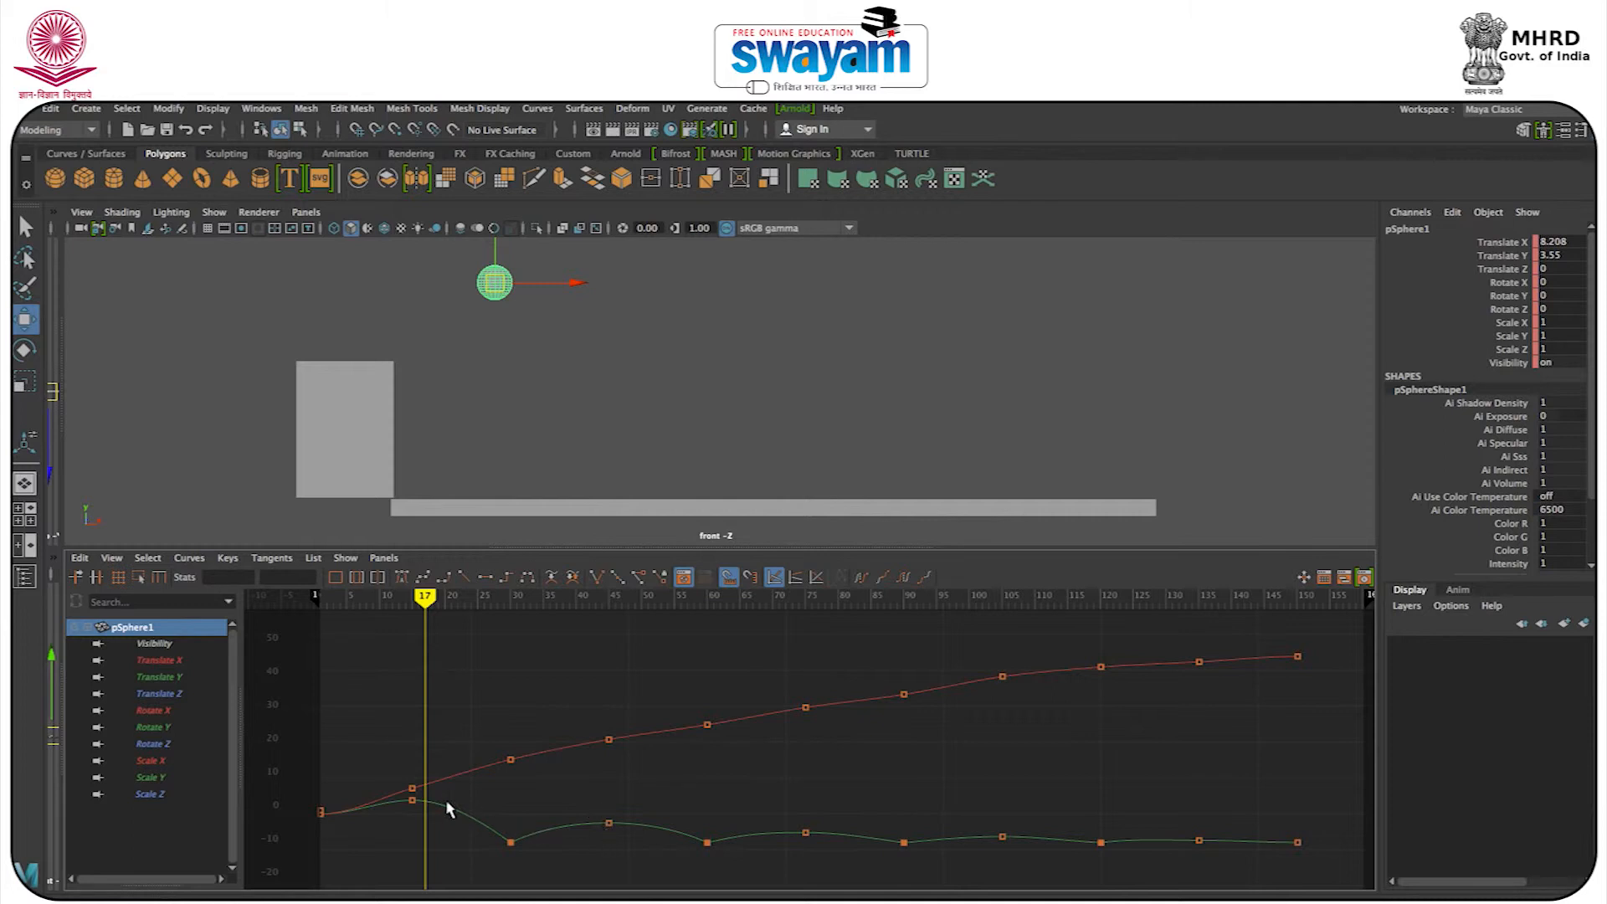
Stretch the tangent handles of the Translate Y key at frame 15 slightly wider to round the first arc, and rewind the animation.
{"action": "left_click", "coordinate": [409, 807]}
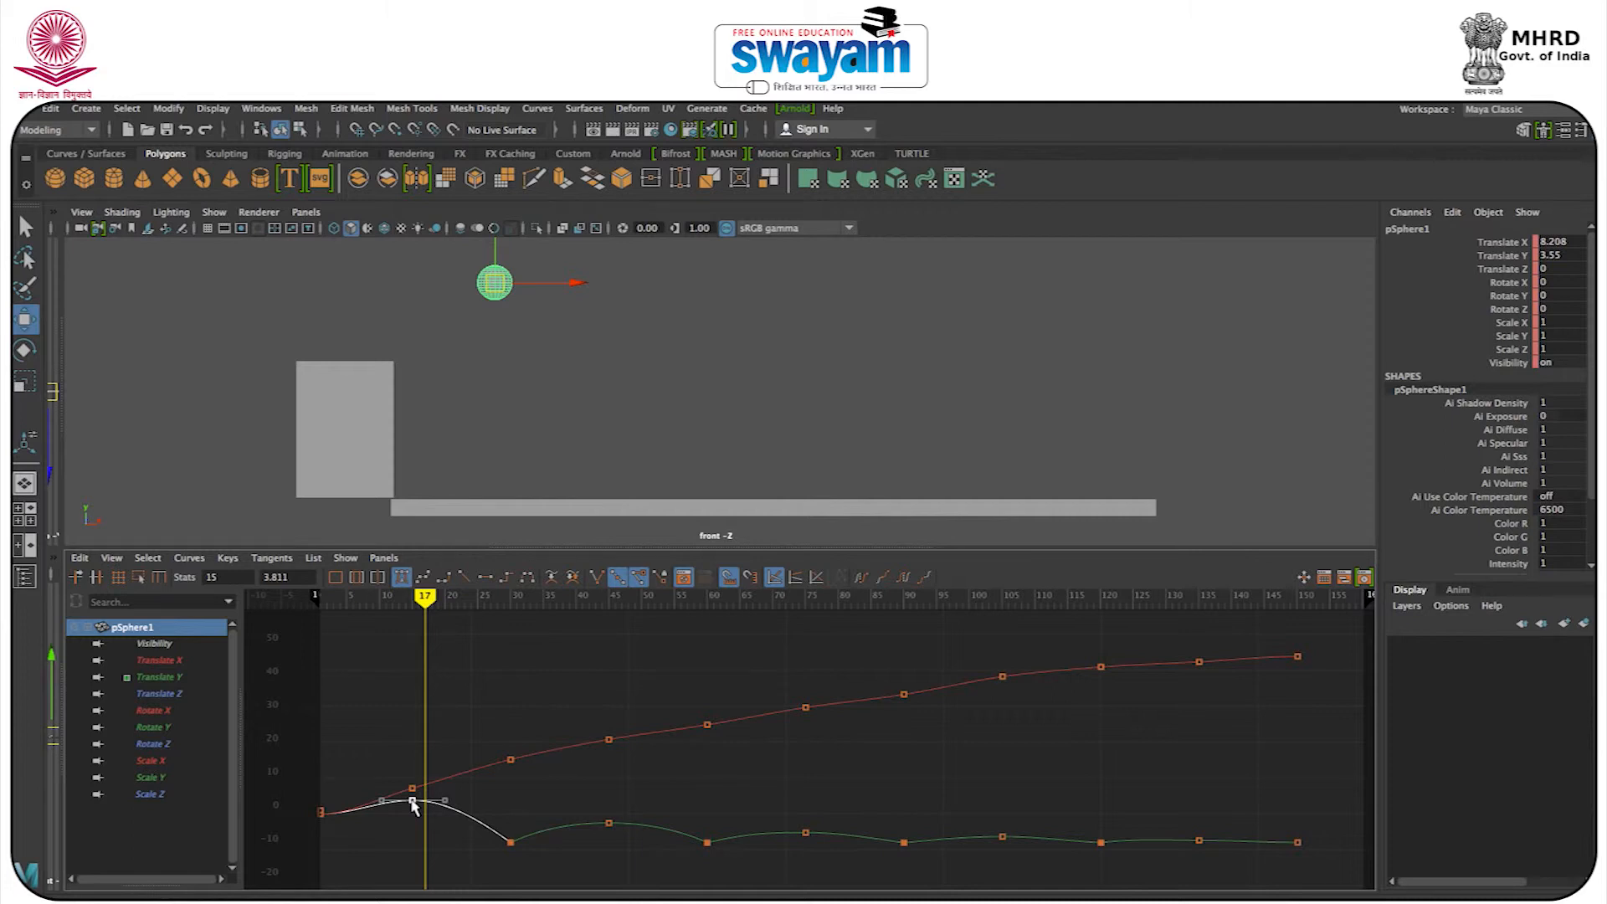
{"action": "mouse_move", "coordinate": [411, 802]}
{"action": "left_mouse_down"}
{"action": "mouse_move", "coordinate": [413, 820]}
{"action": "mouse_move", "coordinate": [413, 776]}
{"action": "left_mouse_up"}
{"action": "key", "text": "ctrl+z"}
{"action": "left_click_drag", "start_coordinate": [451, 805], "coordinate": [457, 804]}
{"action": "left_click_drag", "start_coordinate": [386, 596], "coordinate": [309, 721]}
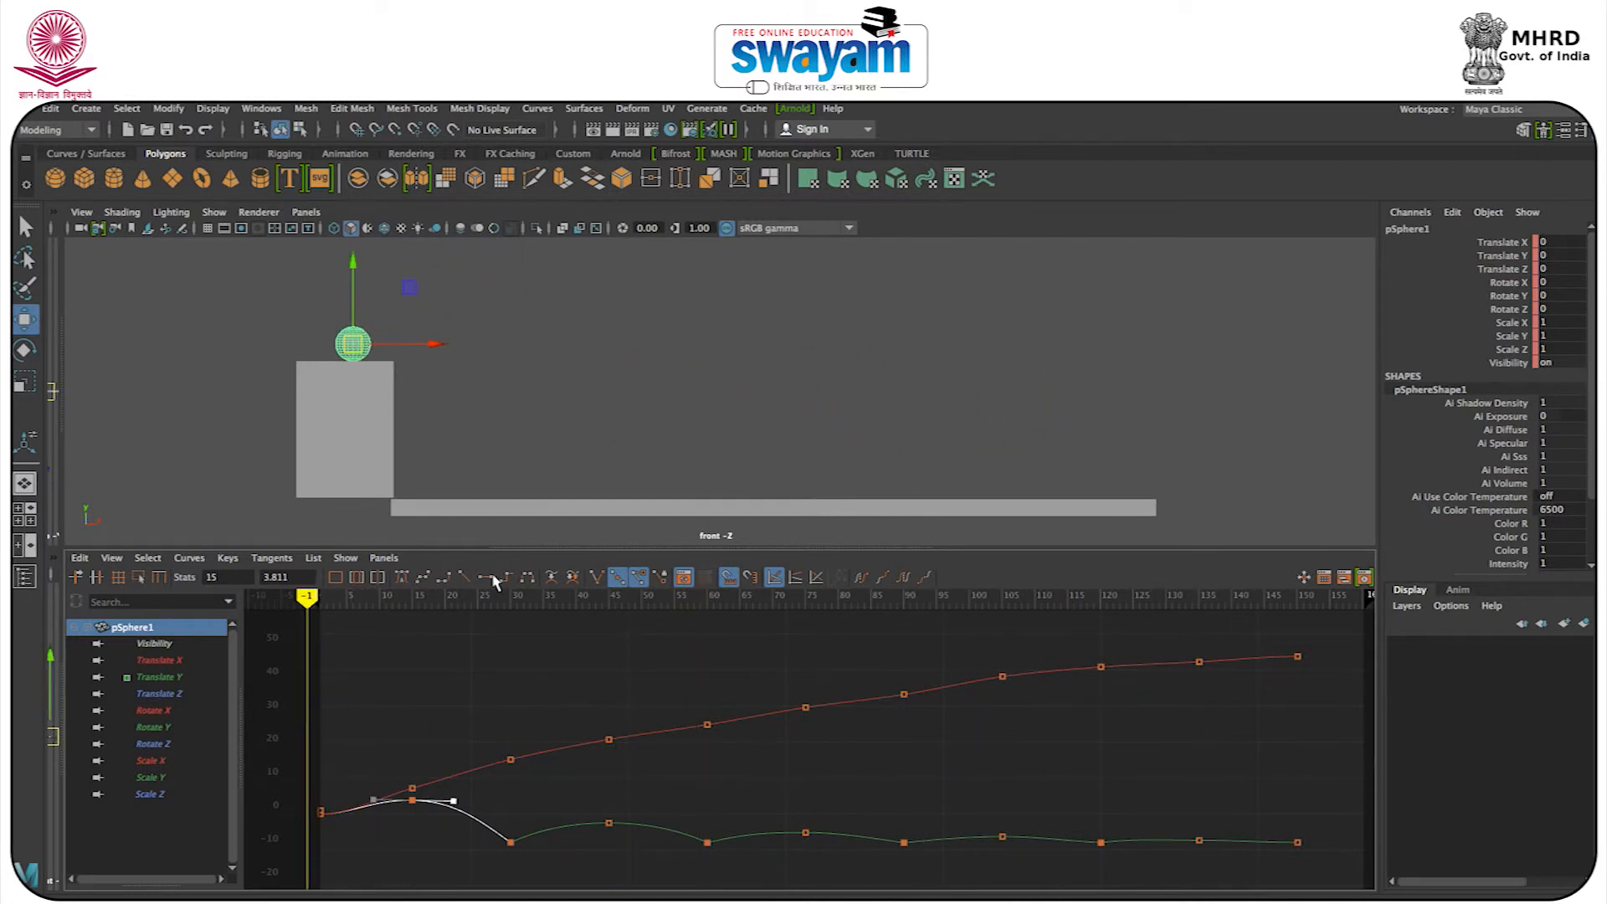
Nudge the Translate X keys at frames 90, 60 and 75 slightly to smooth the sphere's forward motion curve.
{"action": "key", "text": "space"}
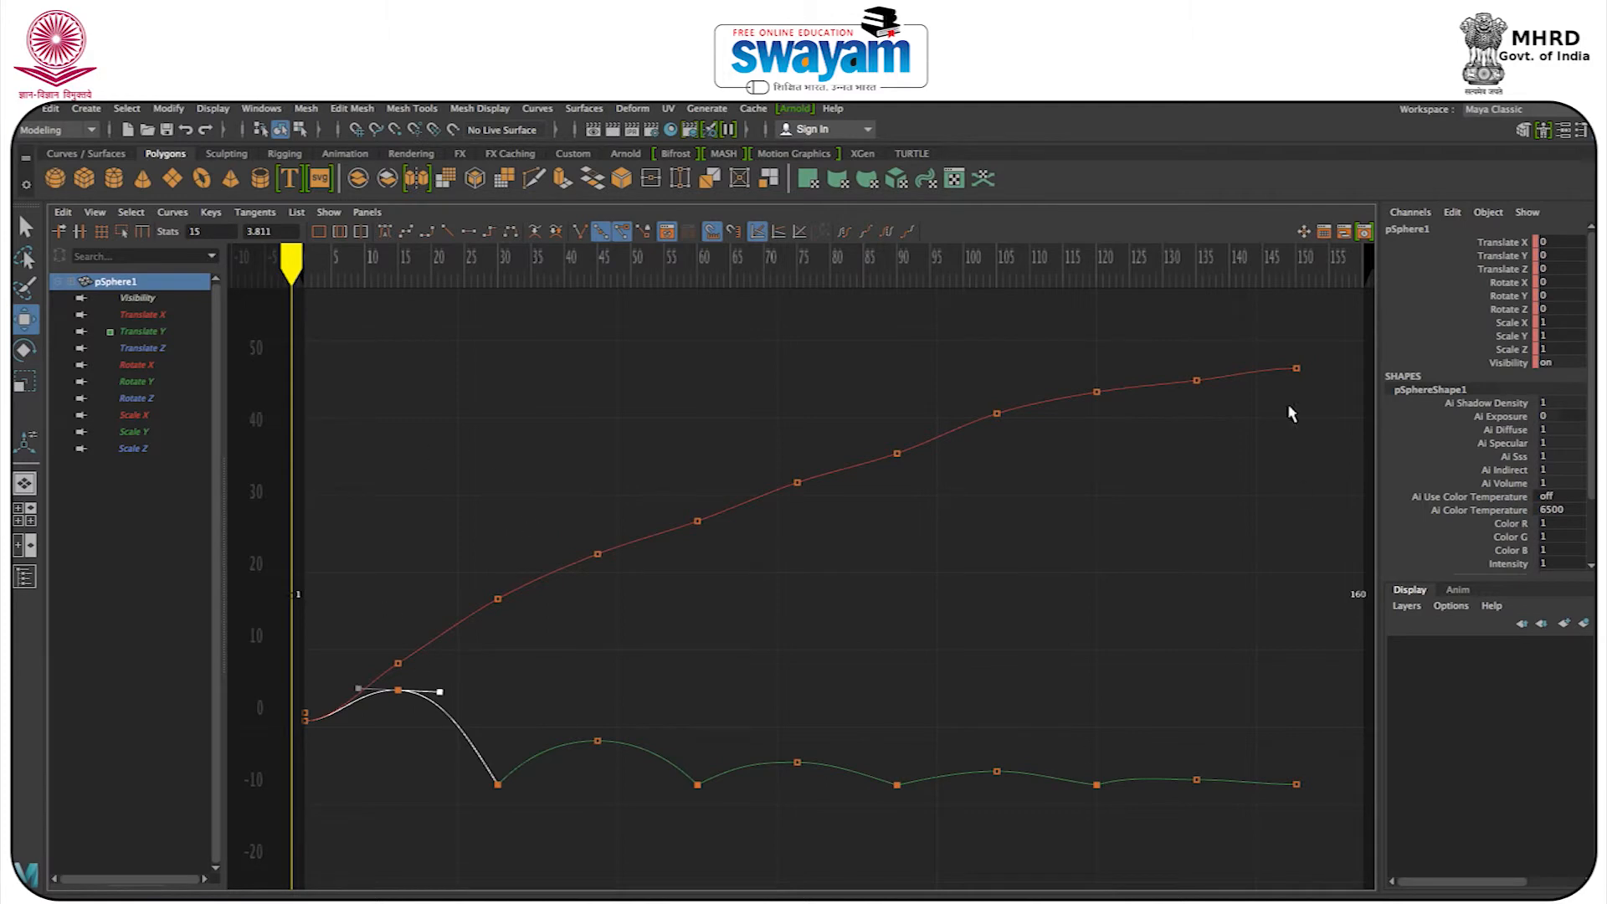
{"action": "left_click", "coordinate": [897, 454]}
{"action": "key", "text": "space"}
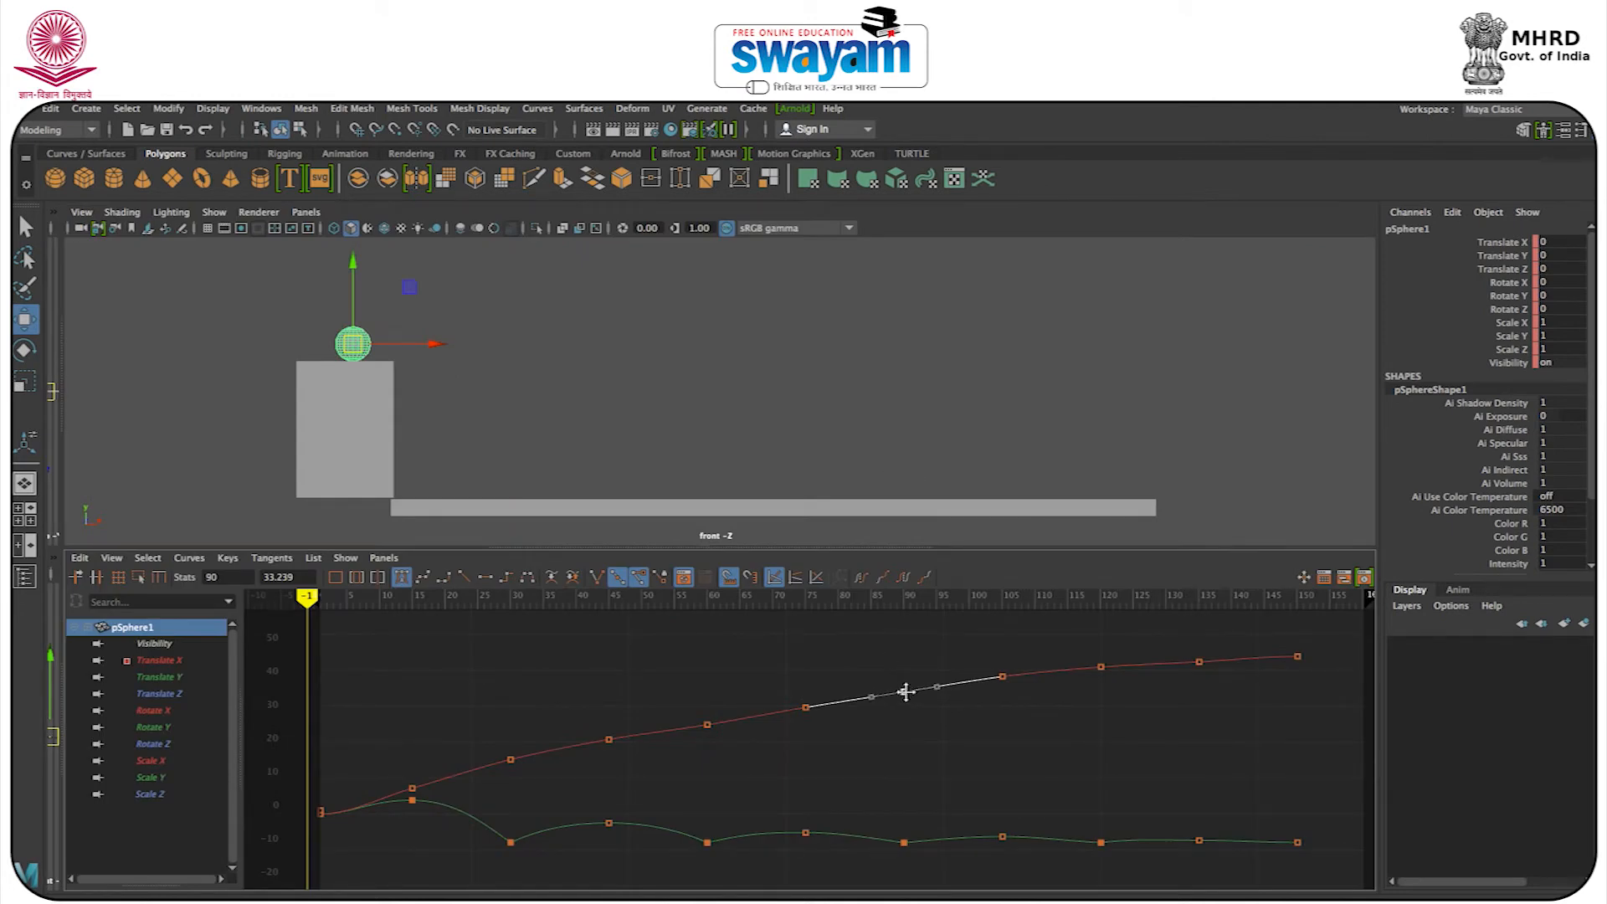
{"action": "left_click_drag", "start_coordinate": [641, 700], "coordinate": [707, 721]}
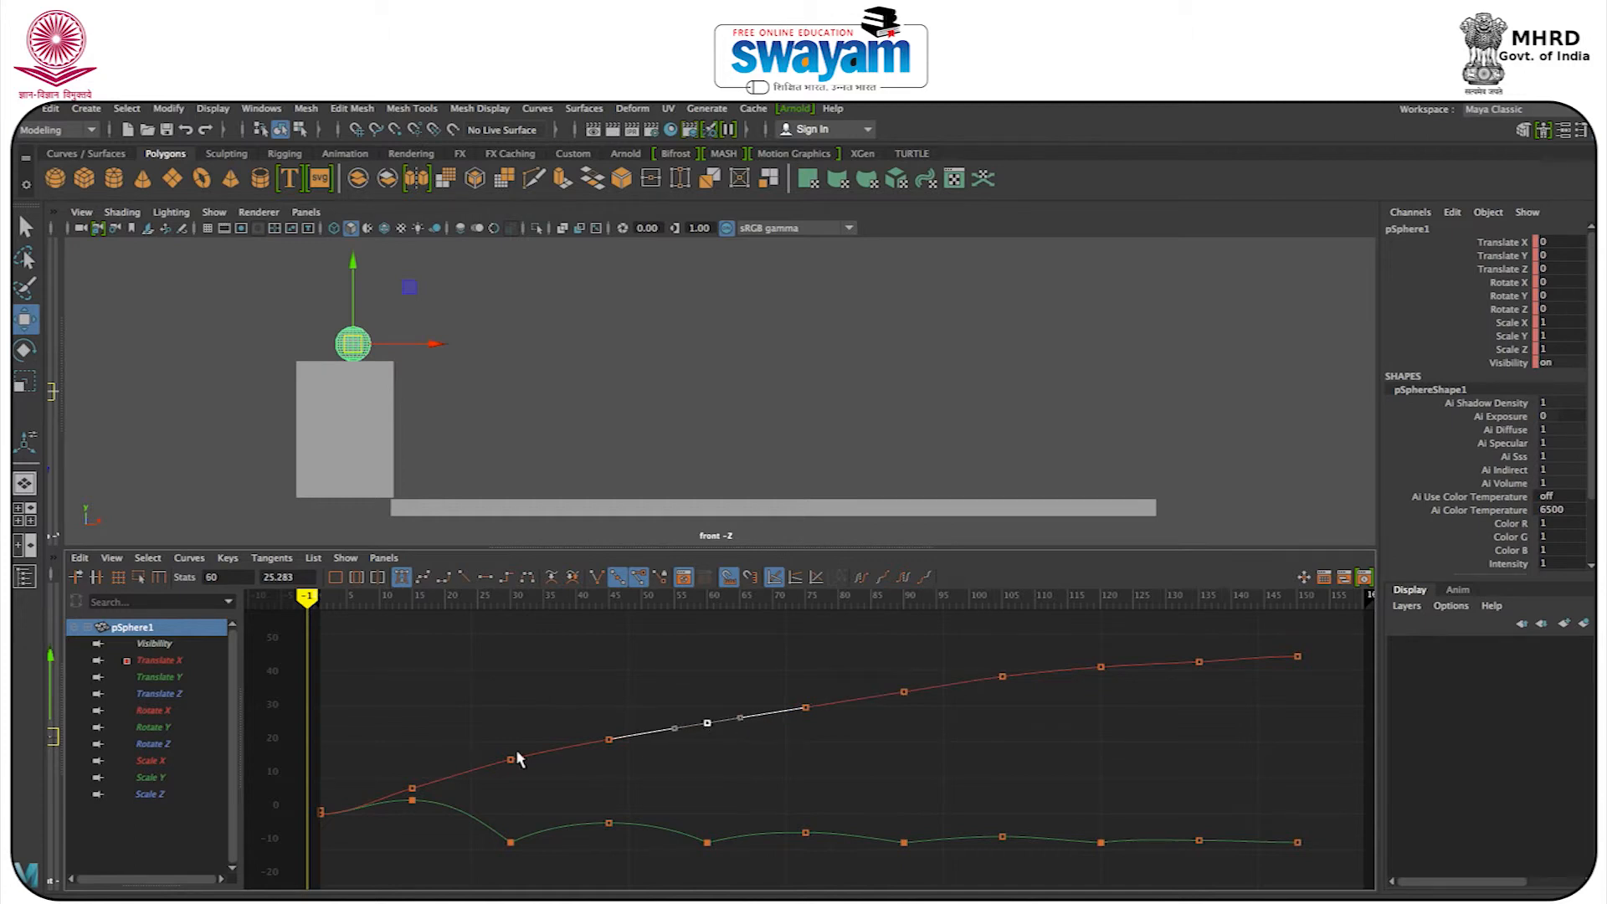
{"action": "left_click", "coordinate": [1001, 777]}
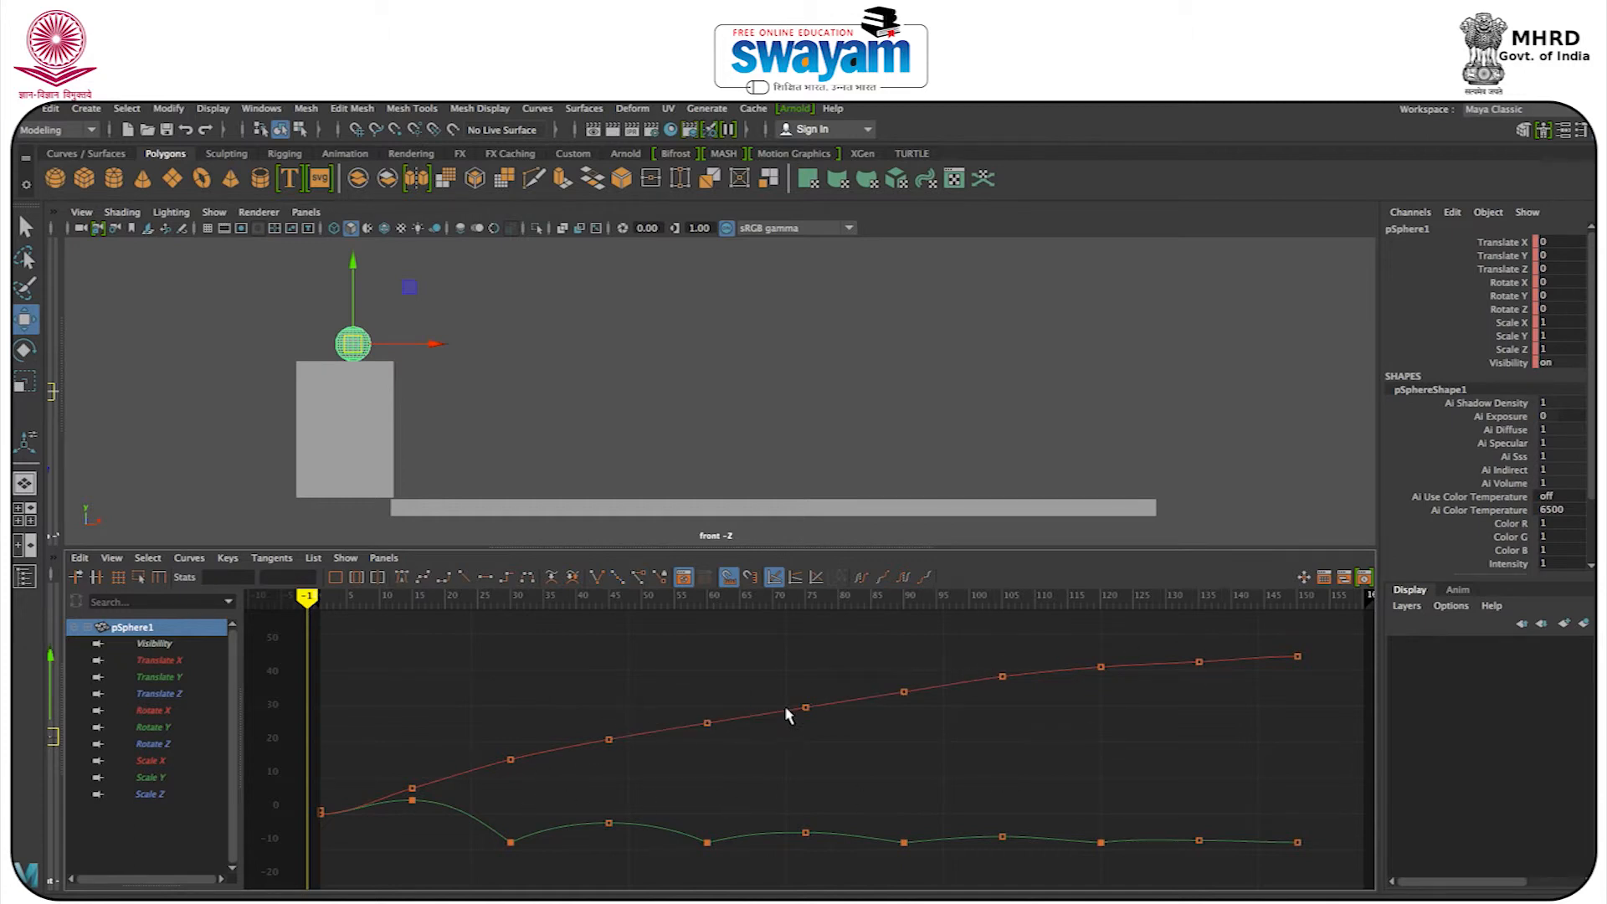
{"action": "left_click", "coordinate": [806, 709]}
{"action": "left_click_drag", "start_coordinate": [808, 706], "coordinate": [808, 707]}
Play the animation to review the smoothed motion, and replay it with the sphere deselected.
{"action": "left_click", "coordinate": [1159, 871]}
{"action": "key", "text": "alt+v"}
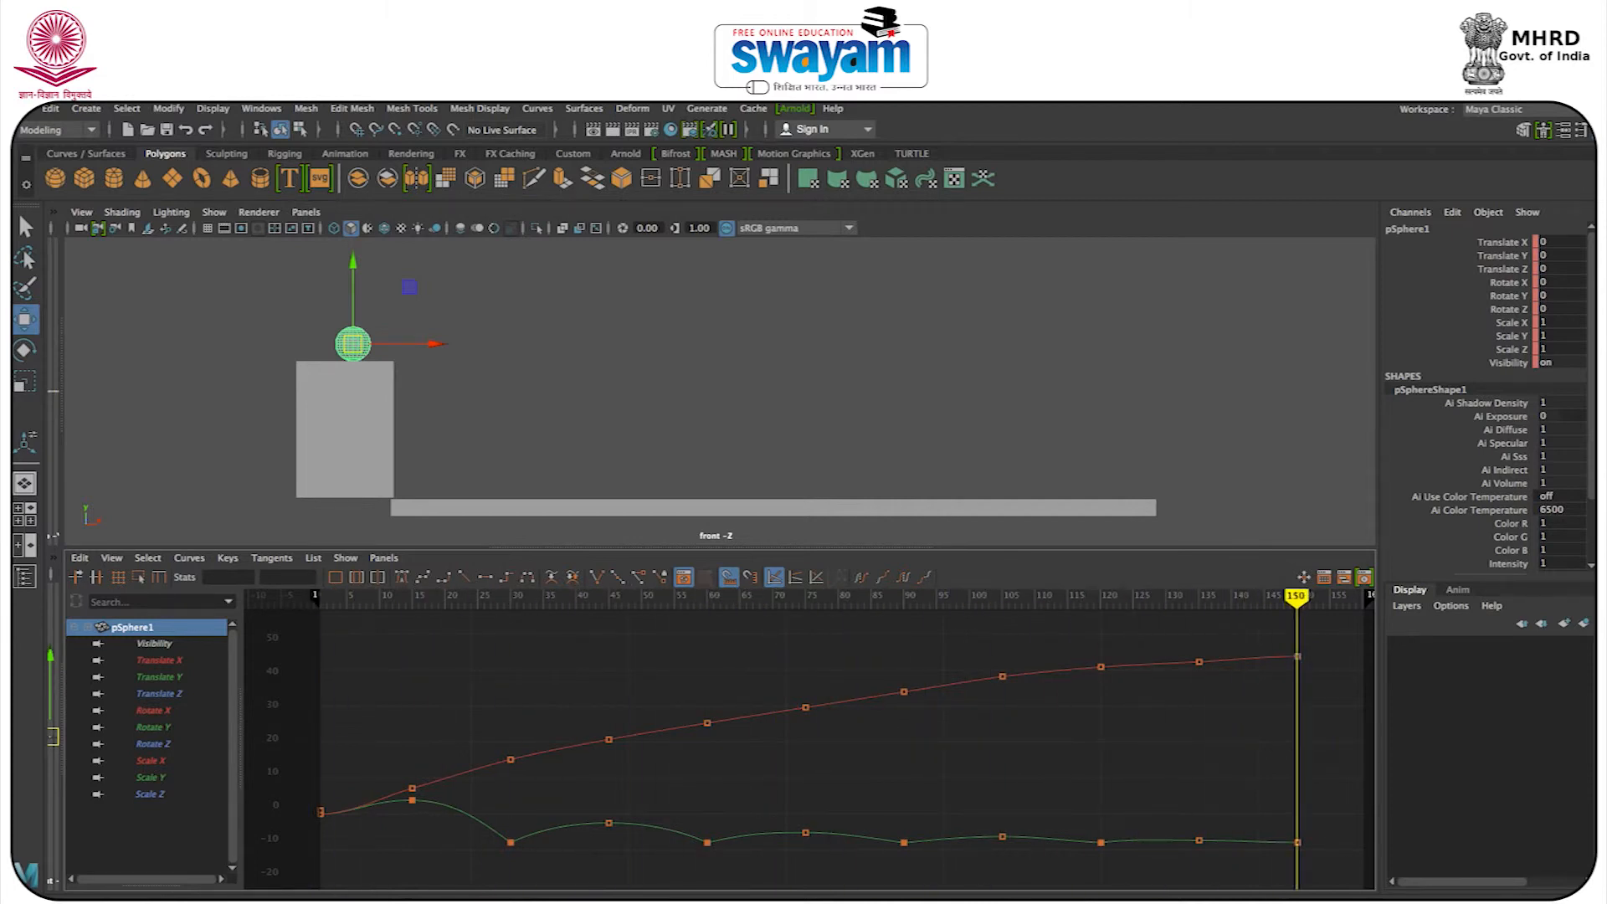
{"action": "left_click_drag", "start_coordinate": [1301, 613], "coordinate": [681, 650]}
{"action": "left_click", "coordinate": [677, 450]}
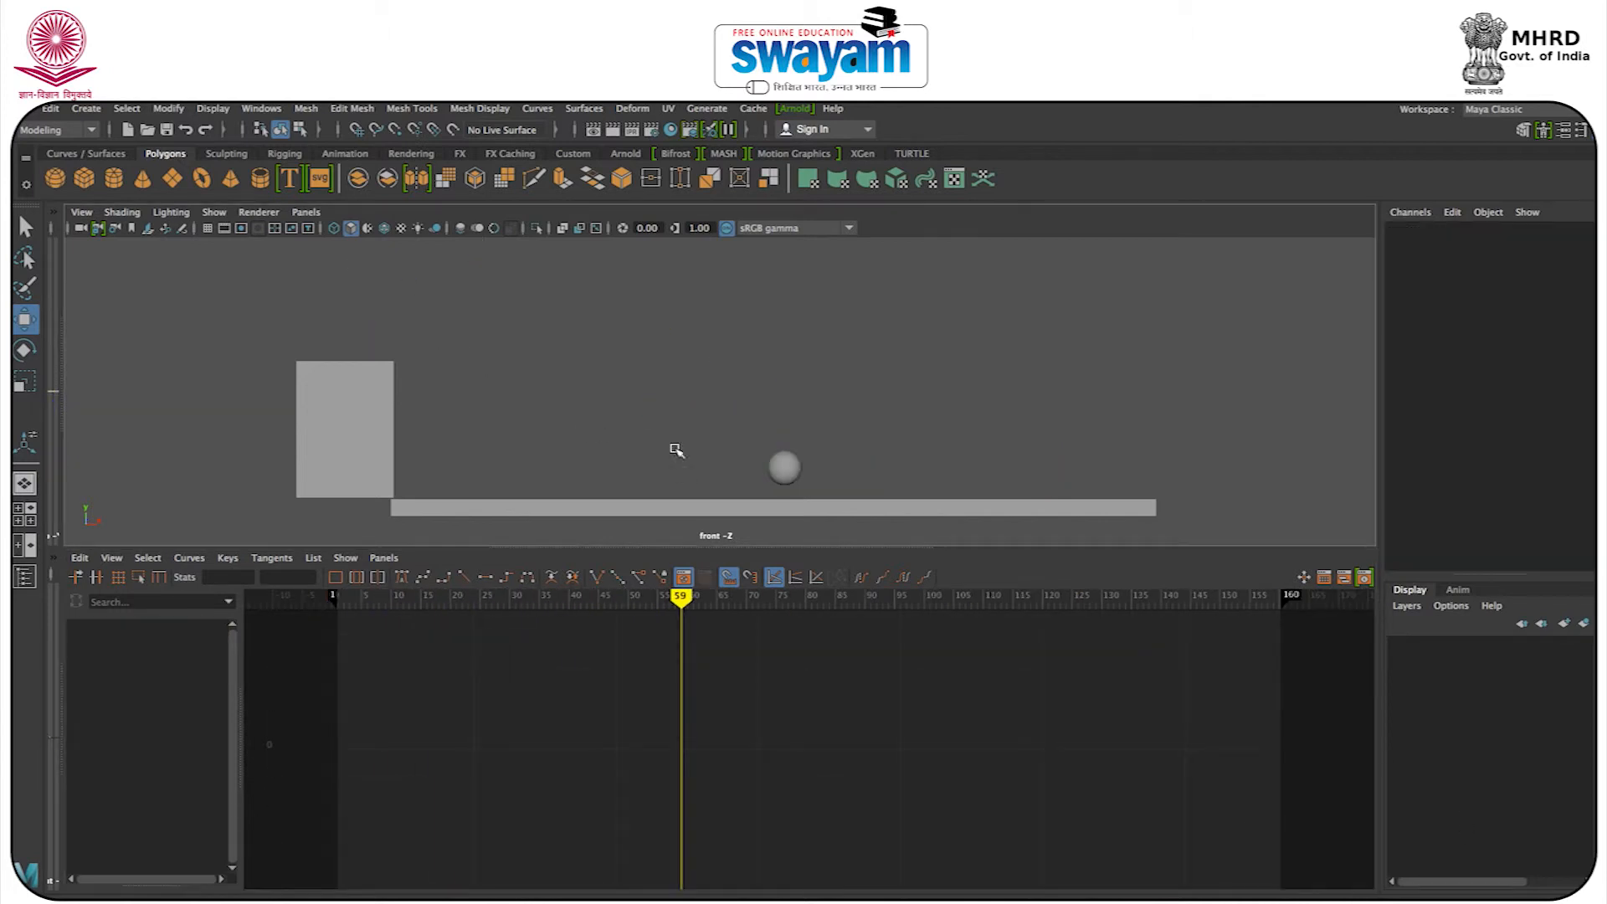
{"action": "key", "text": "alt+v"}
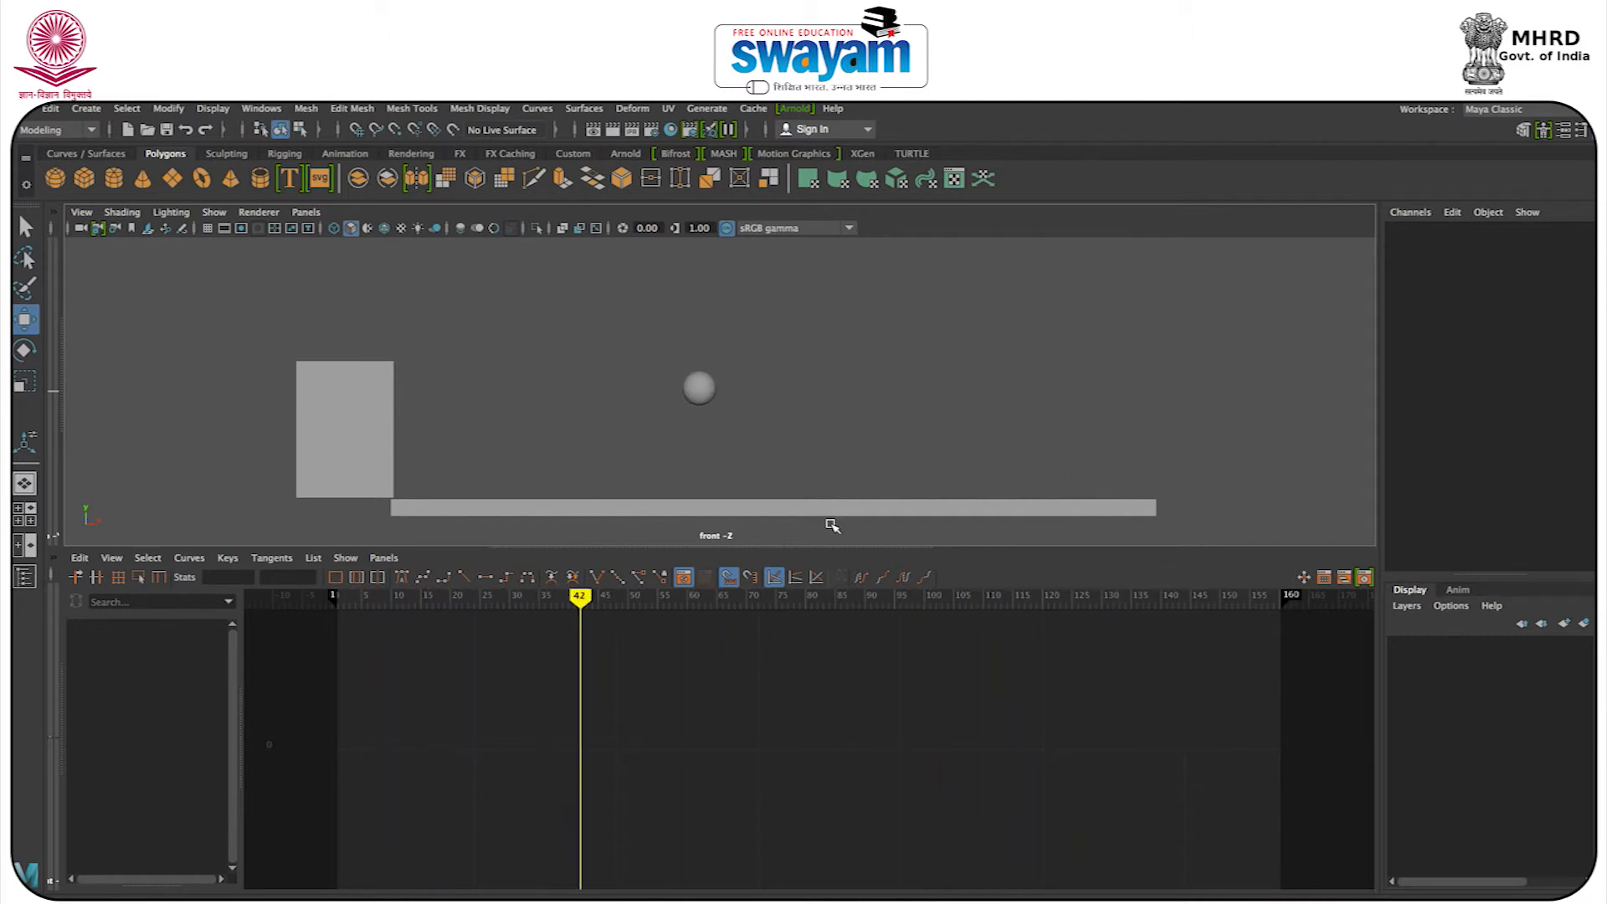
{"action": "key", "text": "Escape"}
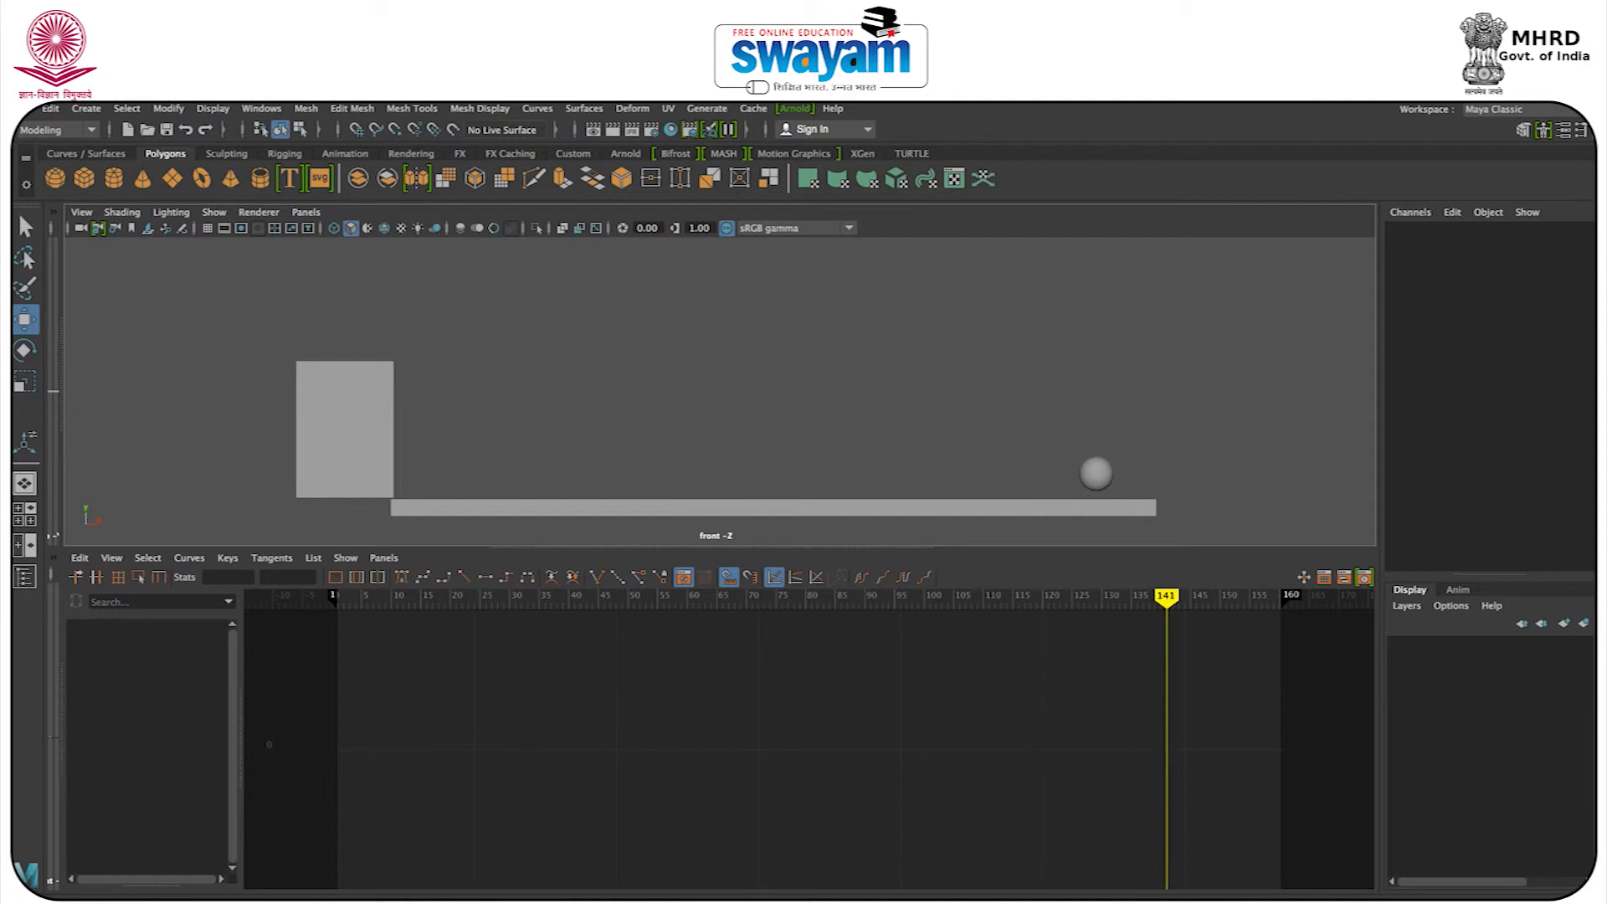
Toggle the sphere's selection to compare the Graph Editor with and without its curves, and play the animation with it selected.
{"action": "left_click", "coordinate": [1110, 473]}
{"action": "left_click", "coordinate": [1111, 474]}
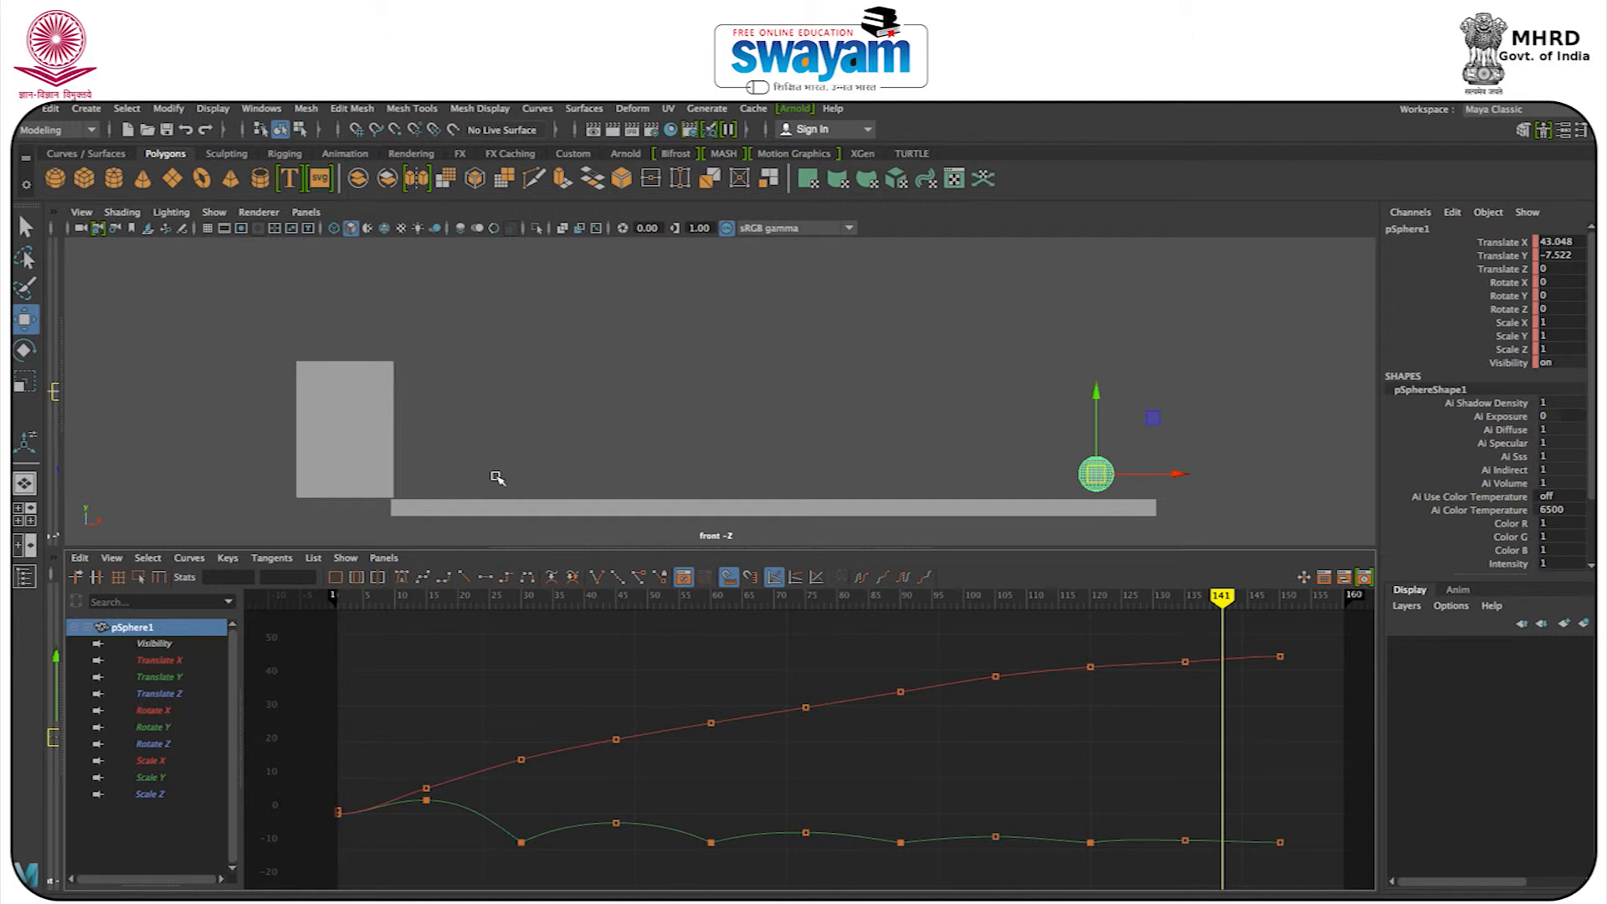
{"action": "left_click", "coordinate": [500, 433]}
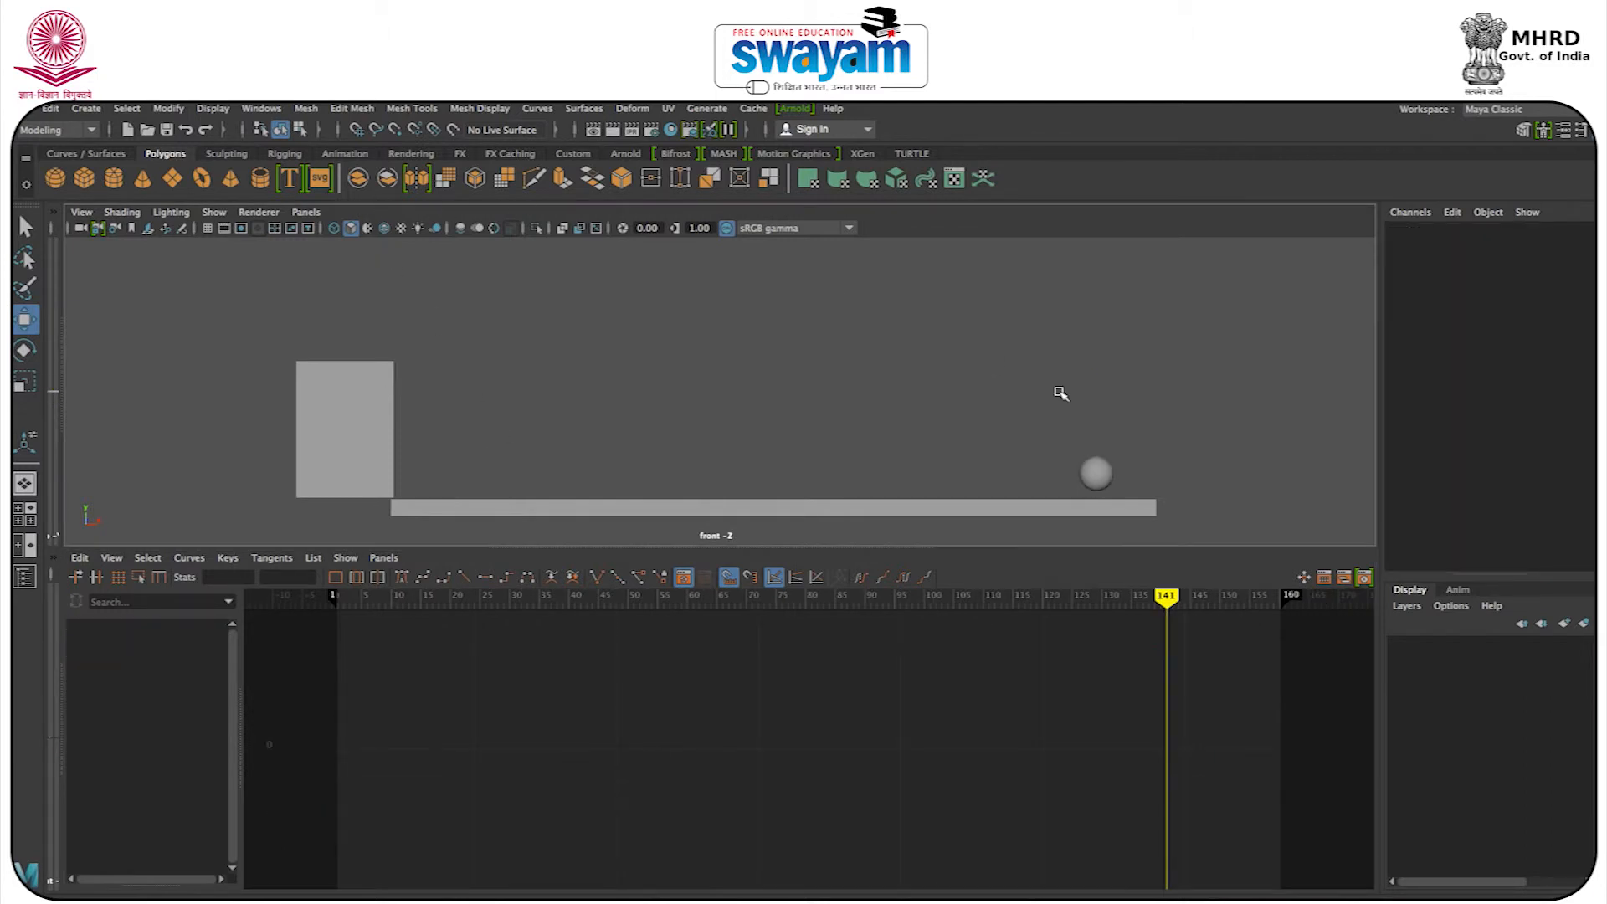
{"action": "left_click", "coordinate": [1097, 471]}
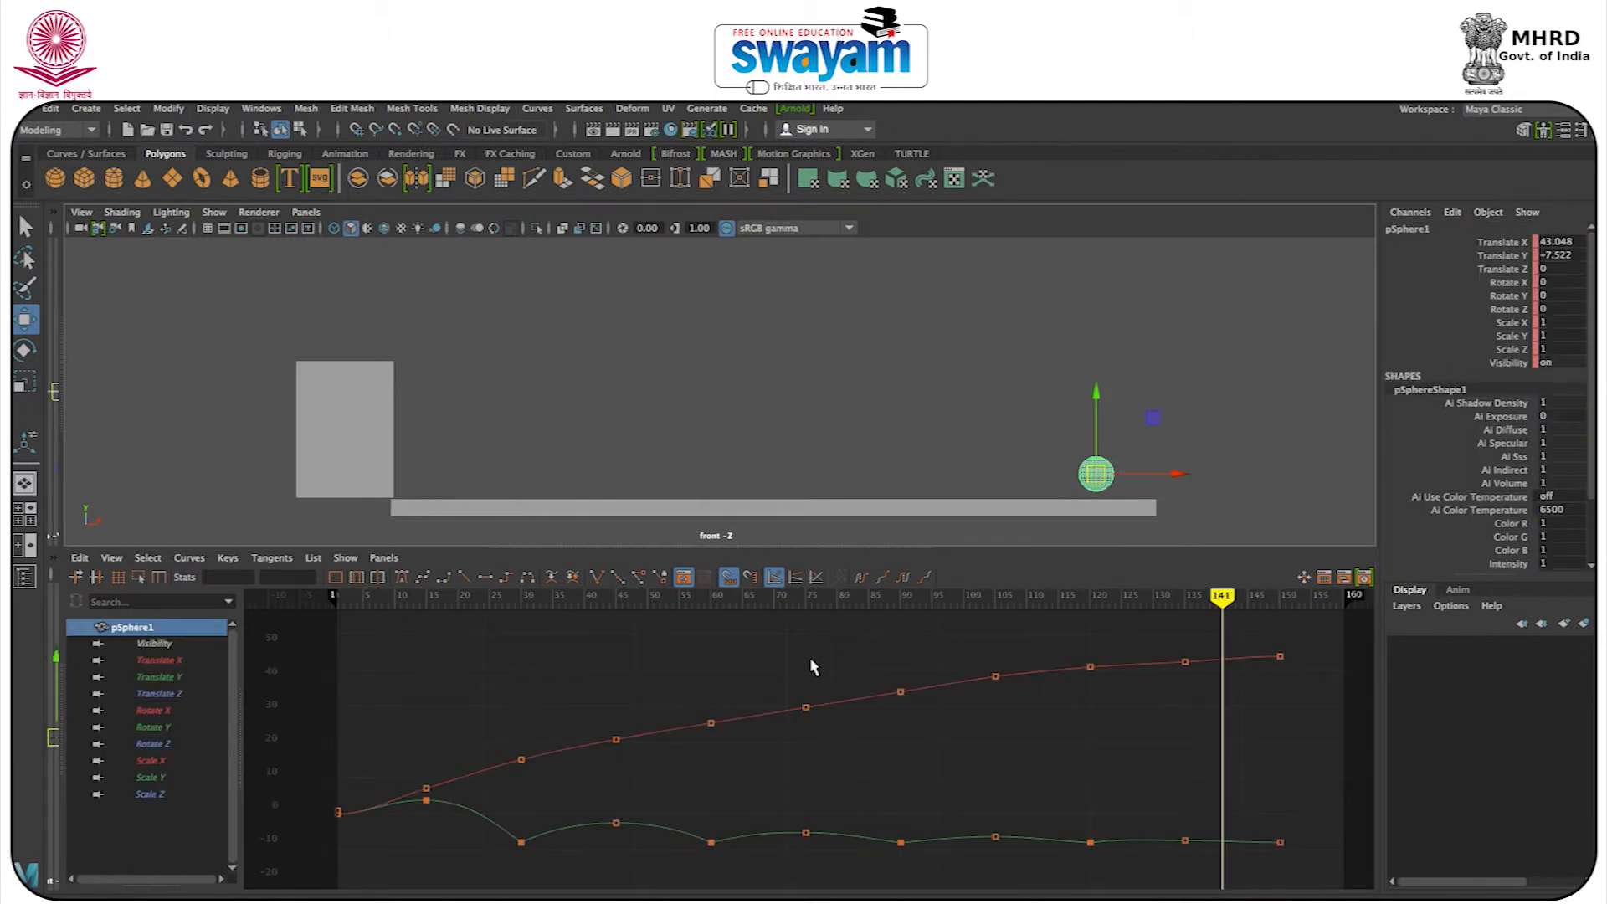
{"action": "left_click", "coordinate": [683, 322]}
{"action": "left_click_drag", "start_coordinate": [972, 417], "coordinate": [1138, 494]}
{"action": "key", "text": "alt+v"}
{"action": "key", "text": "alt+v"}
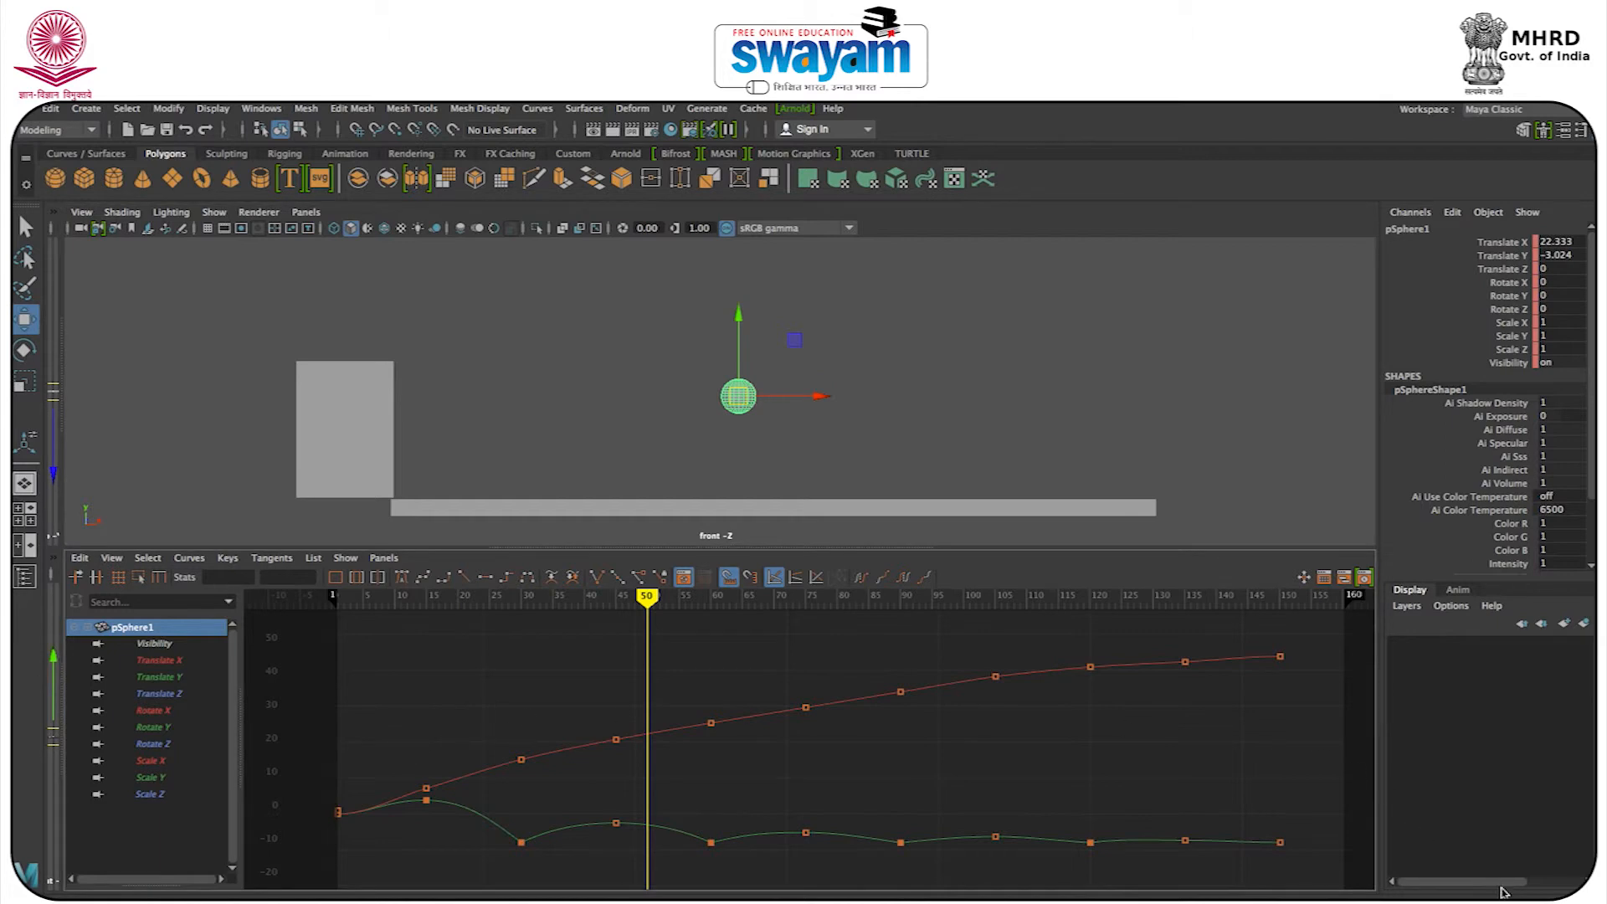
{"action": "key", "text": "alt+v"}
{"action": "key", "text": "alt+v"}
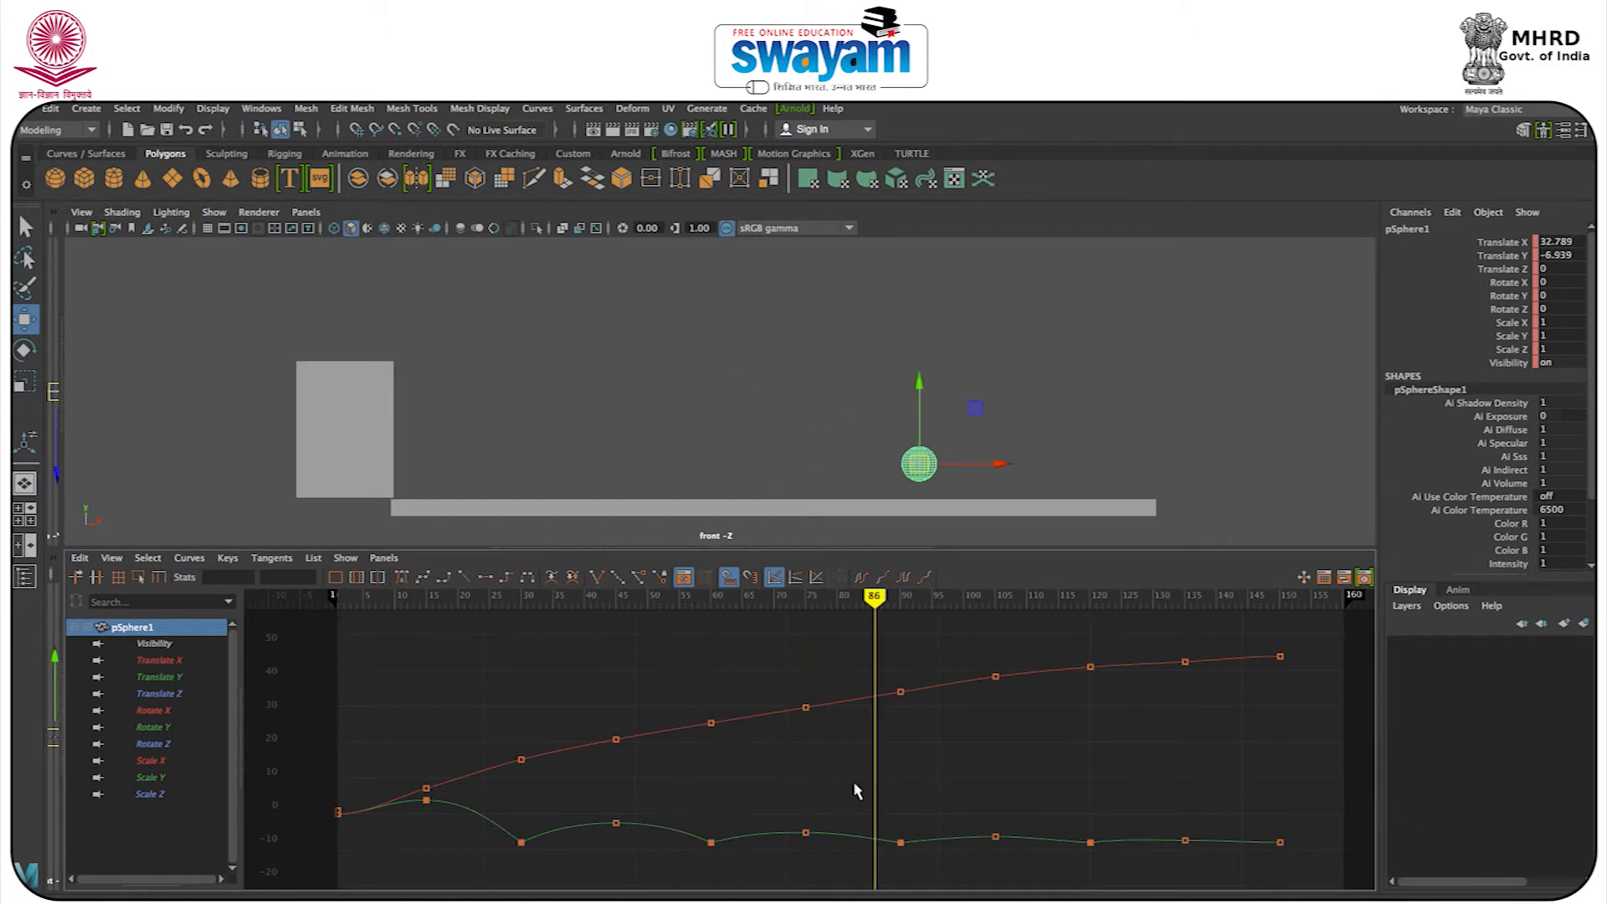
Deselect and reselect the sphere at frame 86 to check how its animation curves depend on the selection.
{"action": "left_click", "coordinate": [713, 441]}
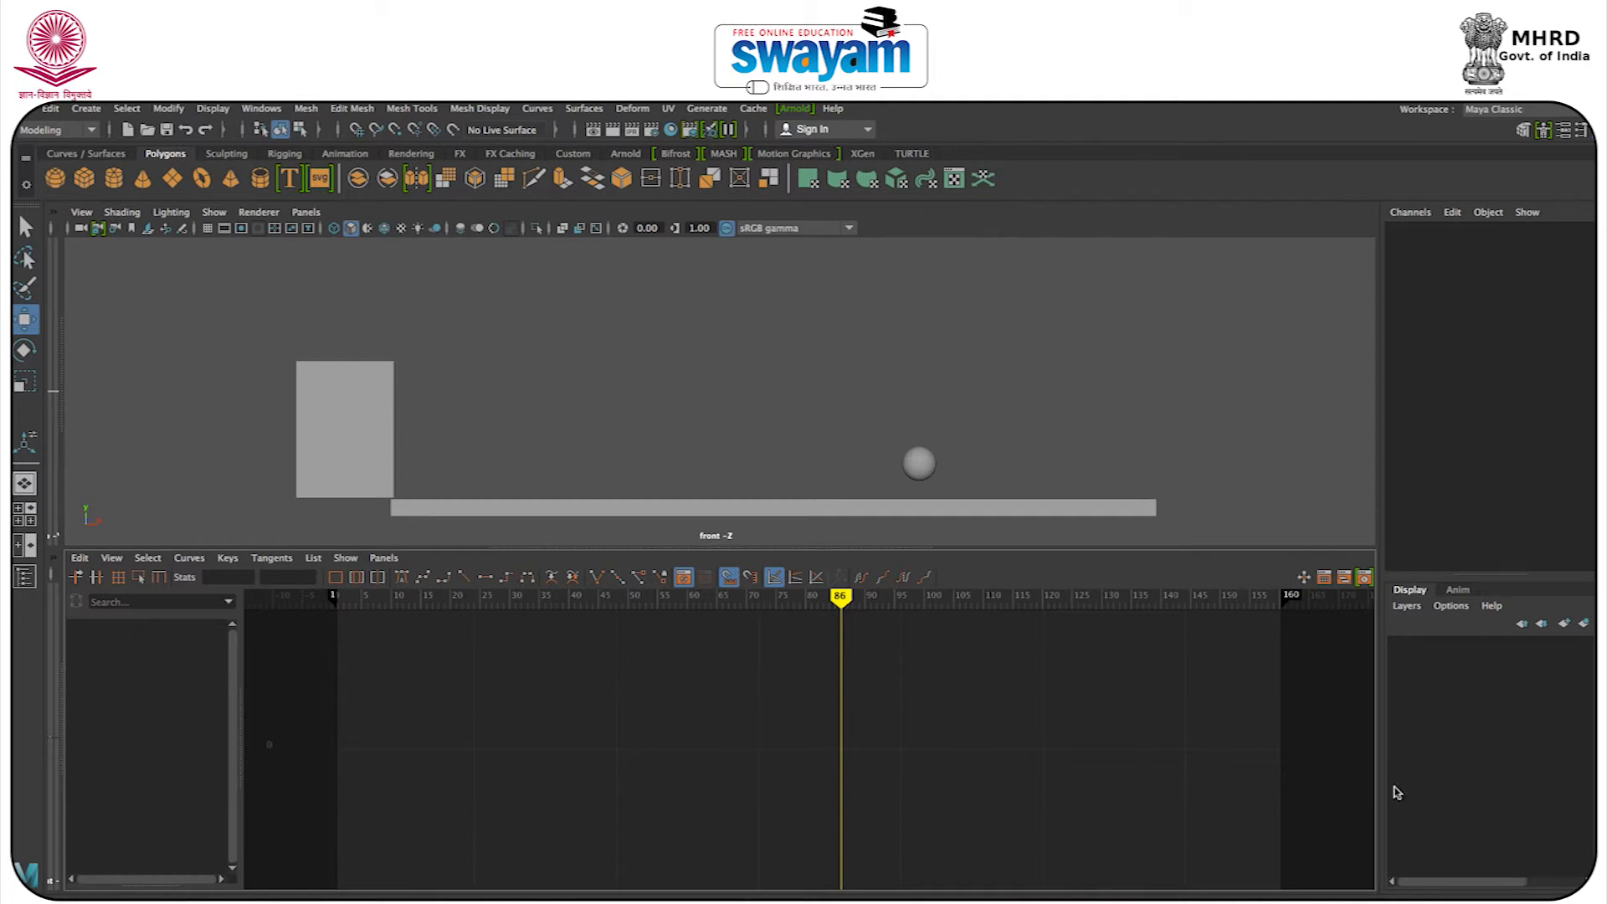
{"action": "left_click", "coordinate": [920, 463]}
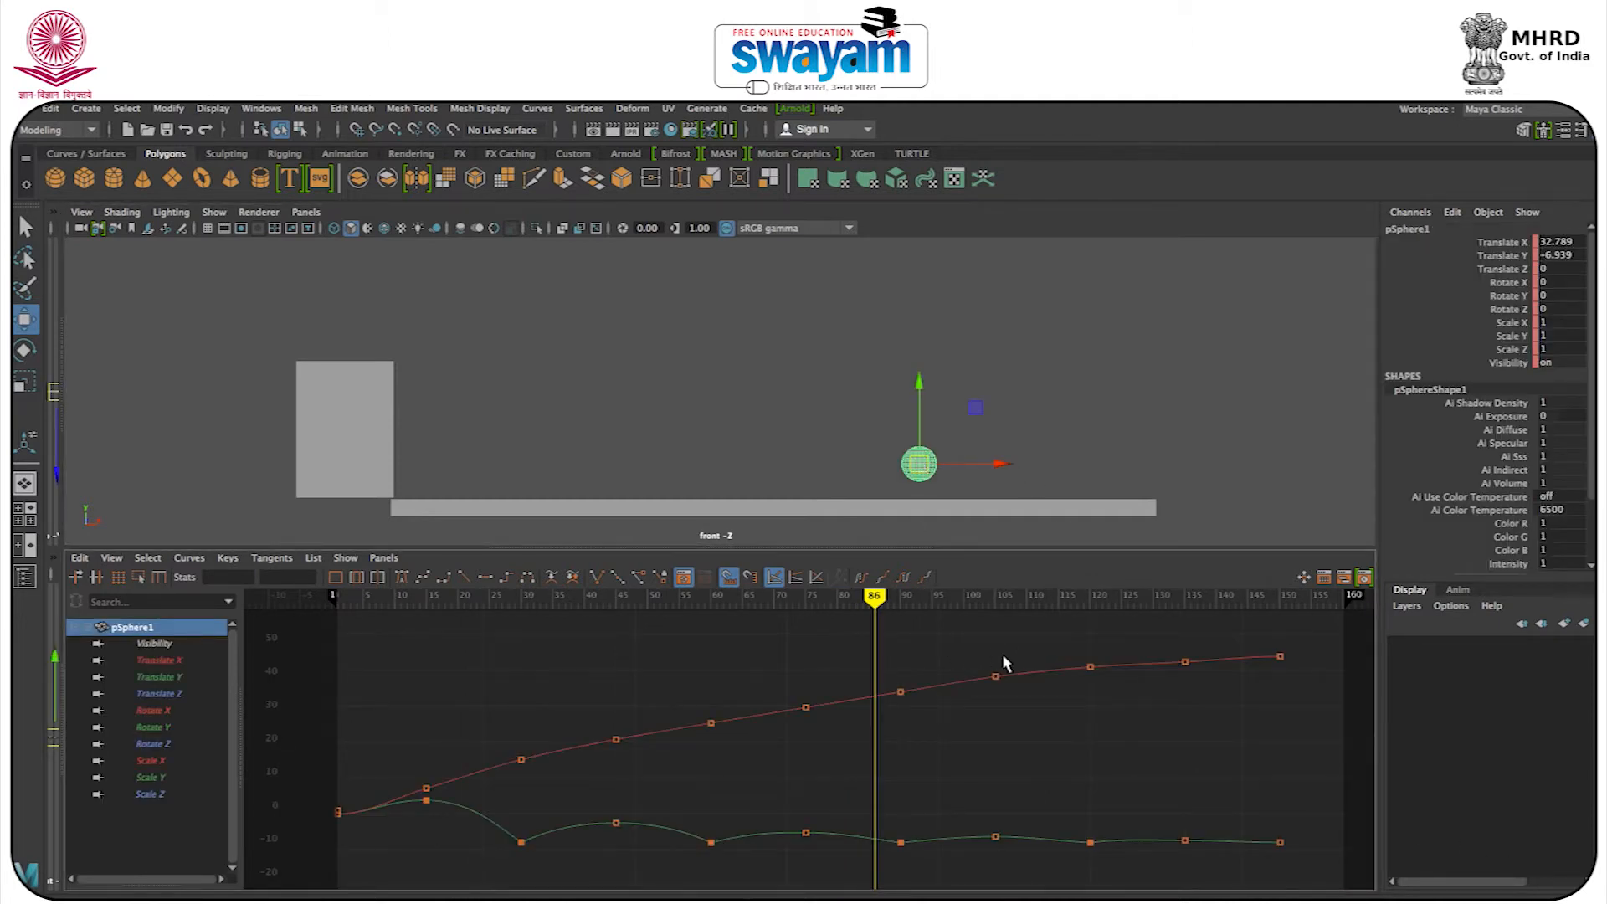
{"action": "left_click", "coordinate": [842, 358]}
{"action": "left_click_drag", "start_coordinate": [862, 405], "coordinate": [969, 471]}
{"action": "left_click", "coordinate": [1015, 414]}
{"action": "left_click_drag", "start_coordinate": [806, 407], "coordinate": [963, 481]}
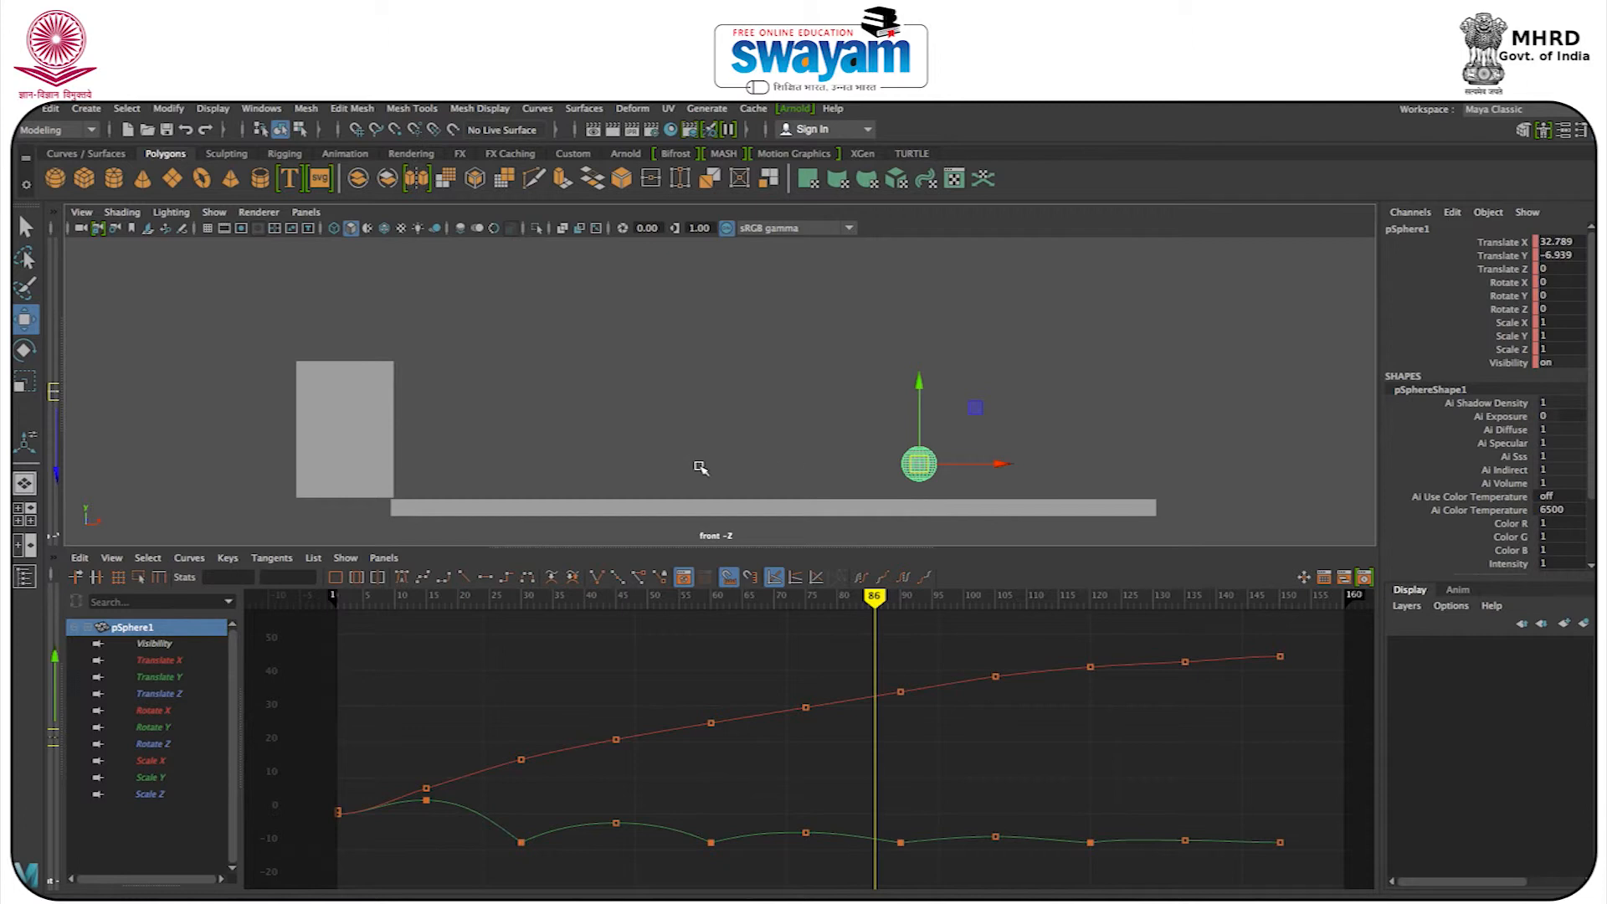
Resize the panels so that all four views are visible, and deselect the sphere.
{"action": "left_click_drag", "start_coordinate": [65, 467], "coordinate": [722, 469]}
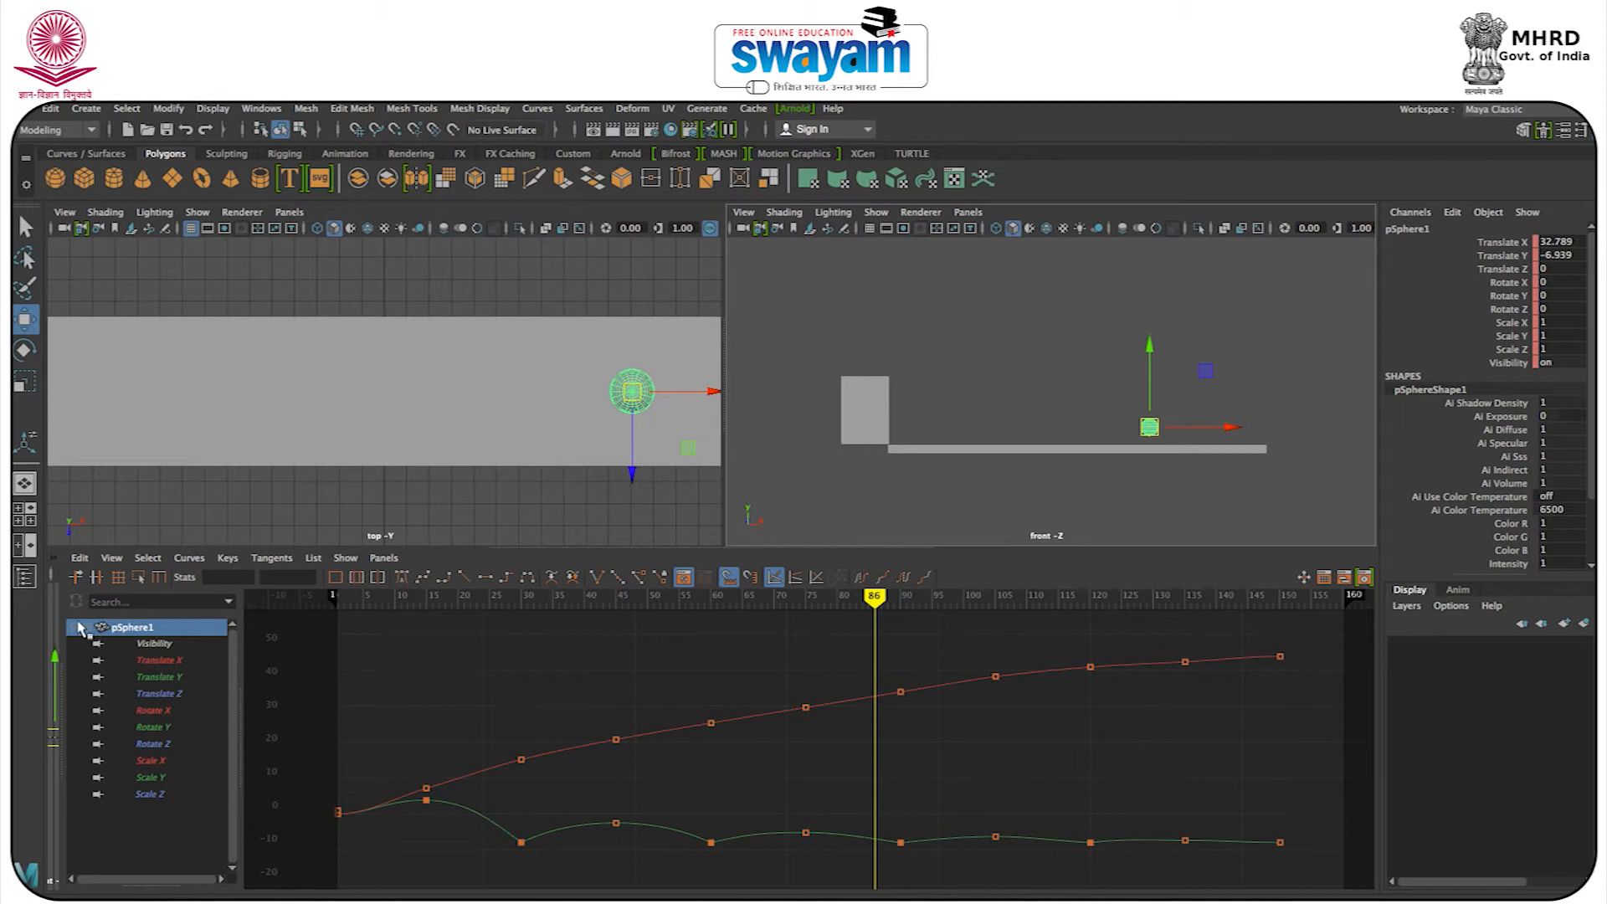
{"action": "left_click_drag", "start_coordinate": [57, 622], "coordinate": [725, 660]}
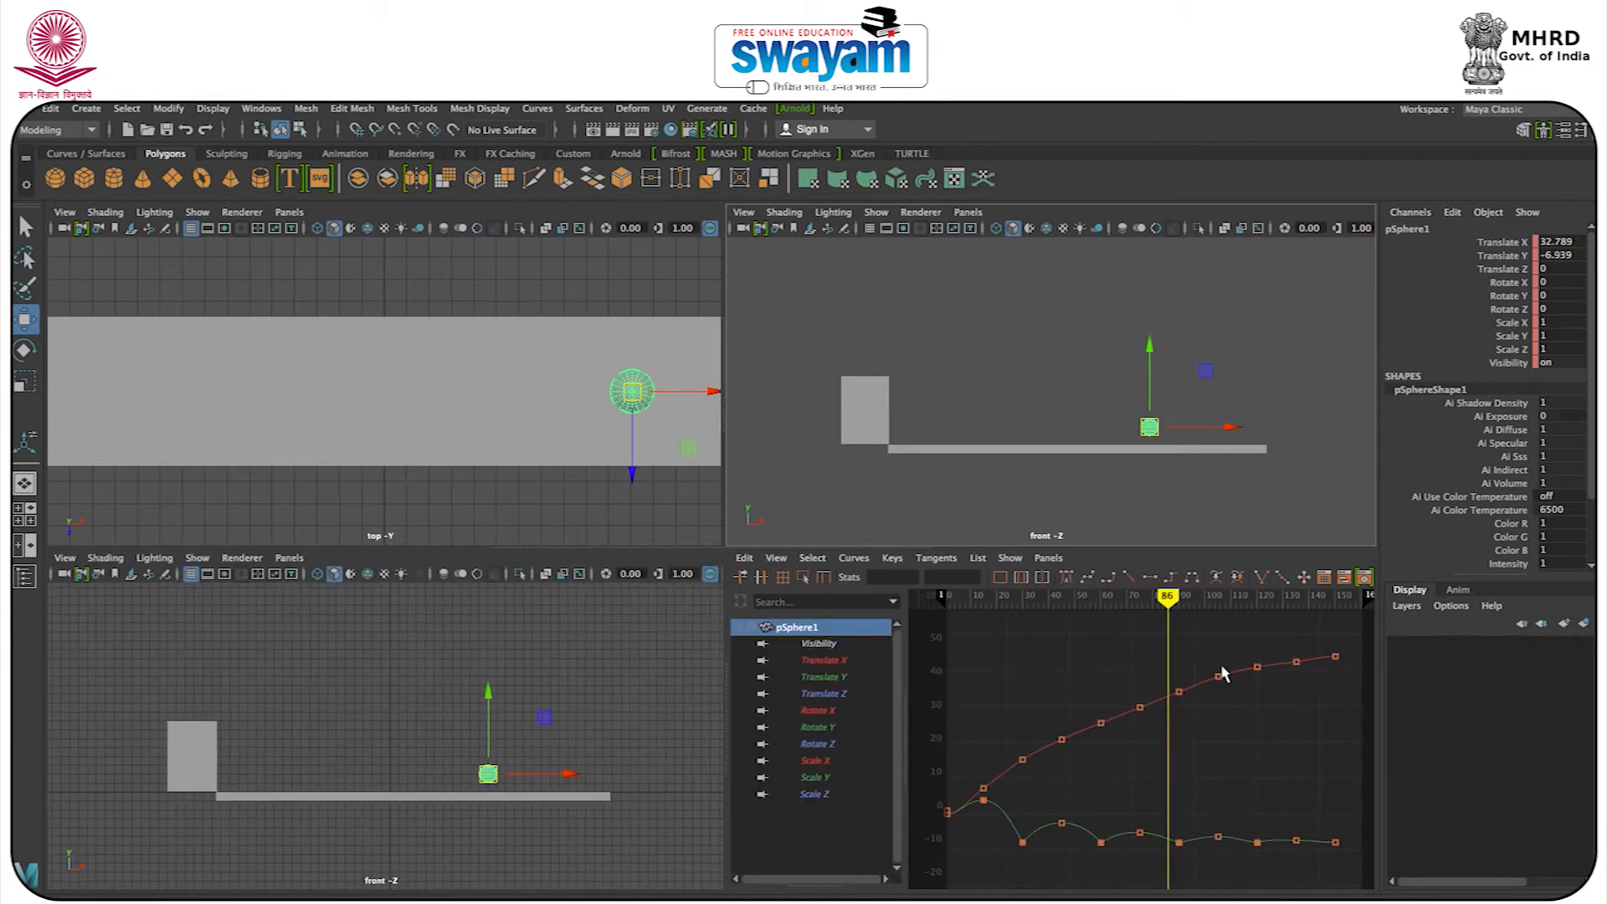
{"action": "left_click", "coordinate": [1004, 327]}
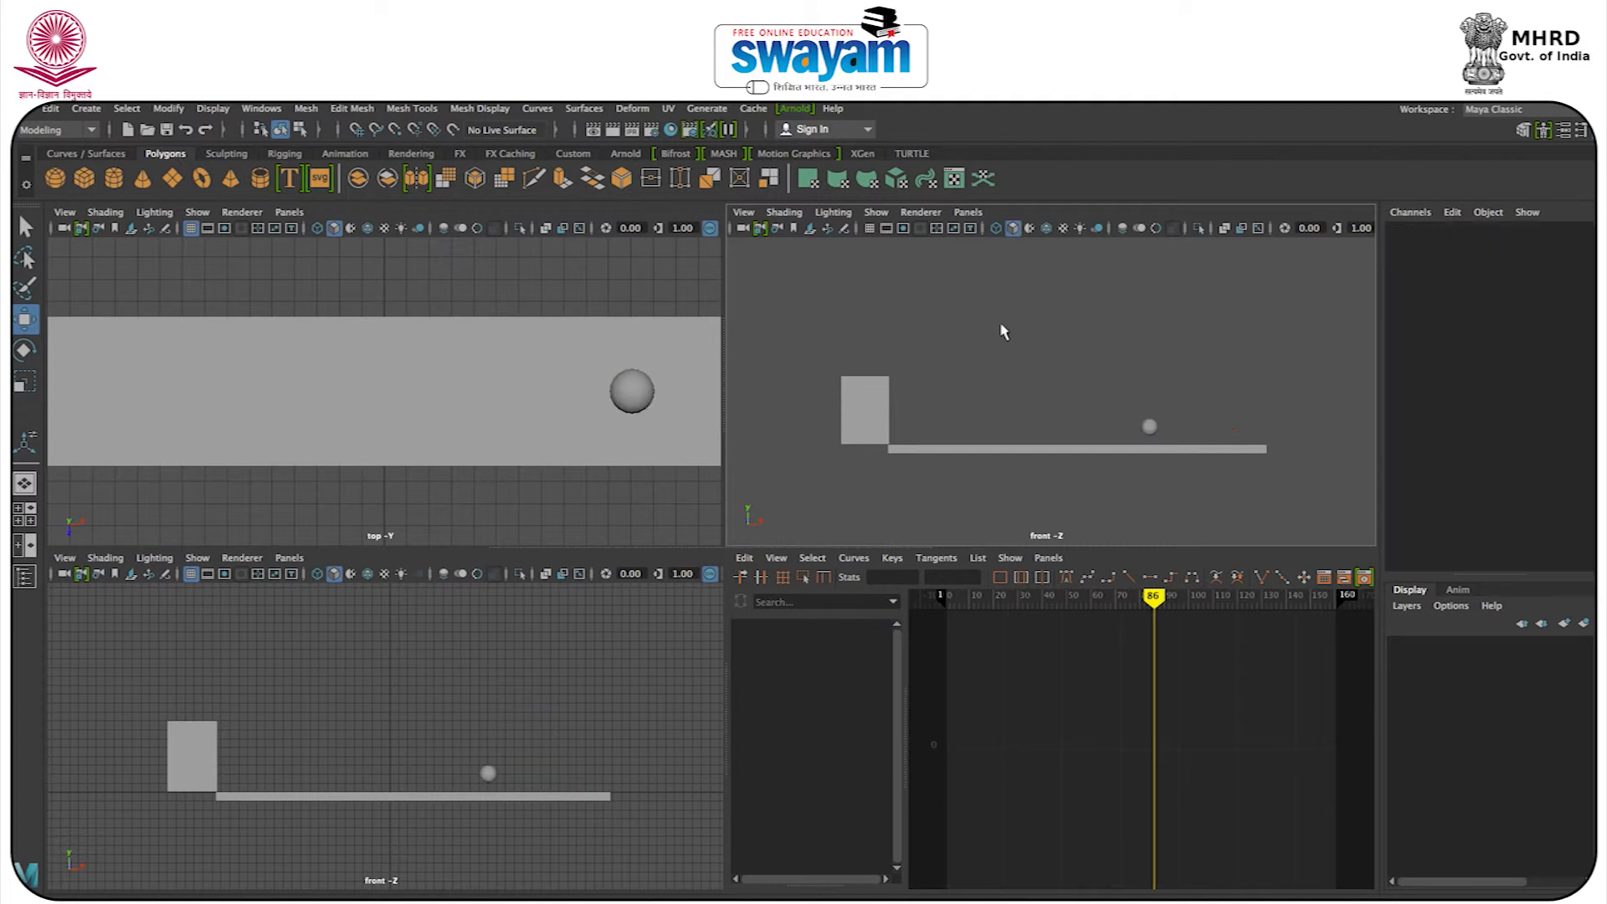
Switch the gridless front viewport to the perspective view, maximize it, and orbit to frame the block, floor and ball.
{"action": "key", "text": "space"}
{"action": "left_click", "coordinate": [1004, 328]}
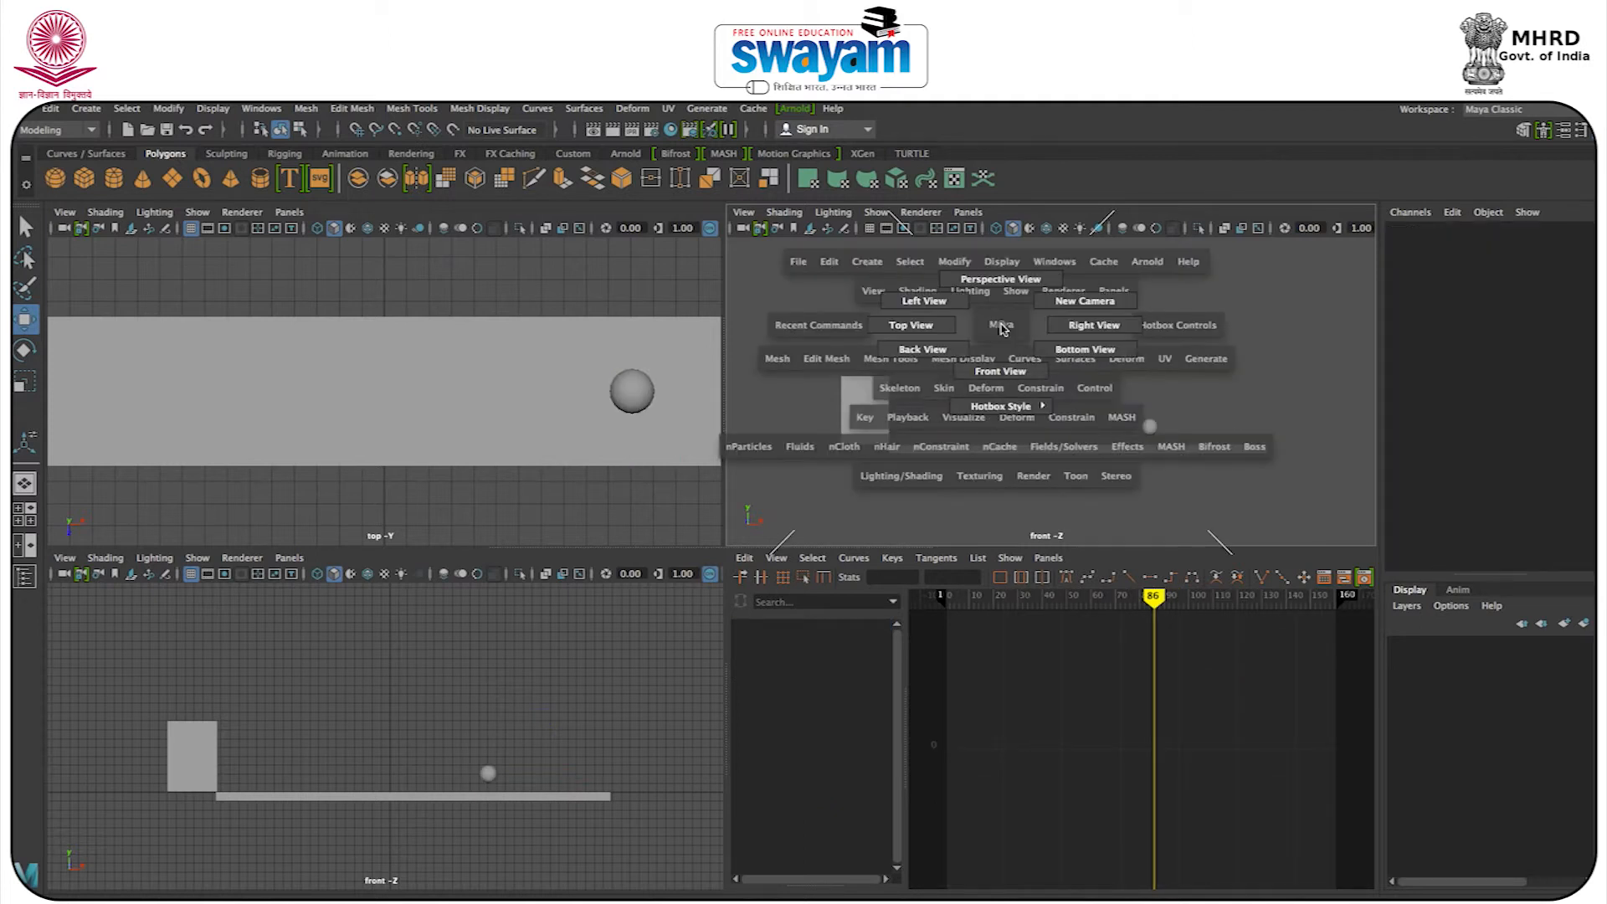
{"action": "left_click_drag", "start_coordinate": [1004, 328], "coordinate": [1002, 283]}
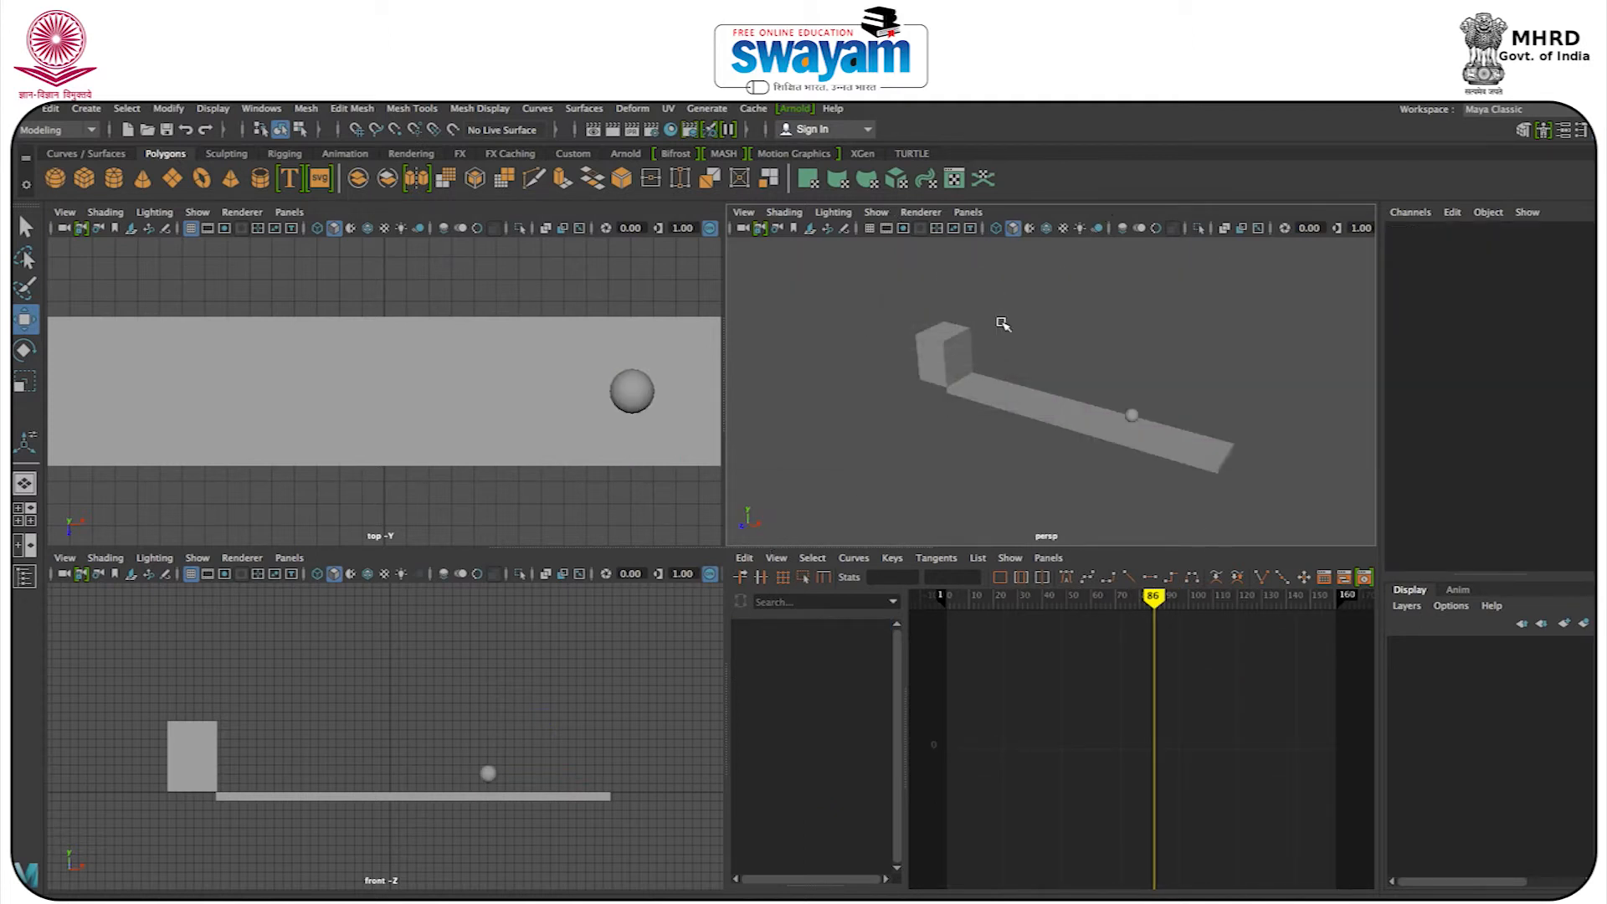
{"action": "key", "text": "space"}
{"action": "left_click_drag", "start_coordinate": [791, 479], "coordinate": [825, 464], "text": "alt"}
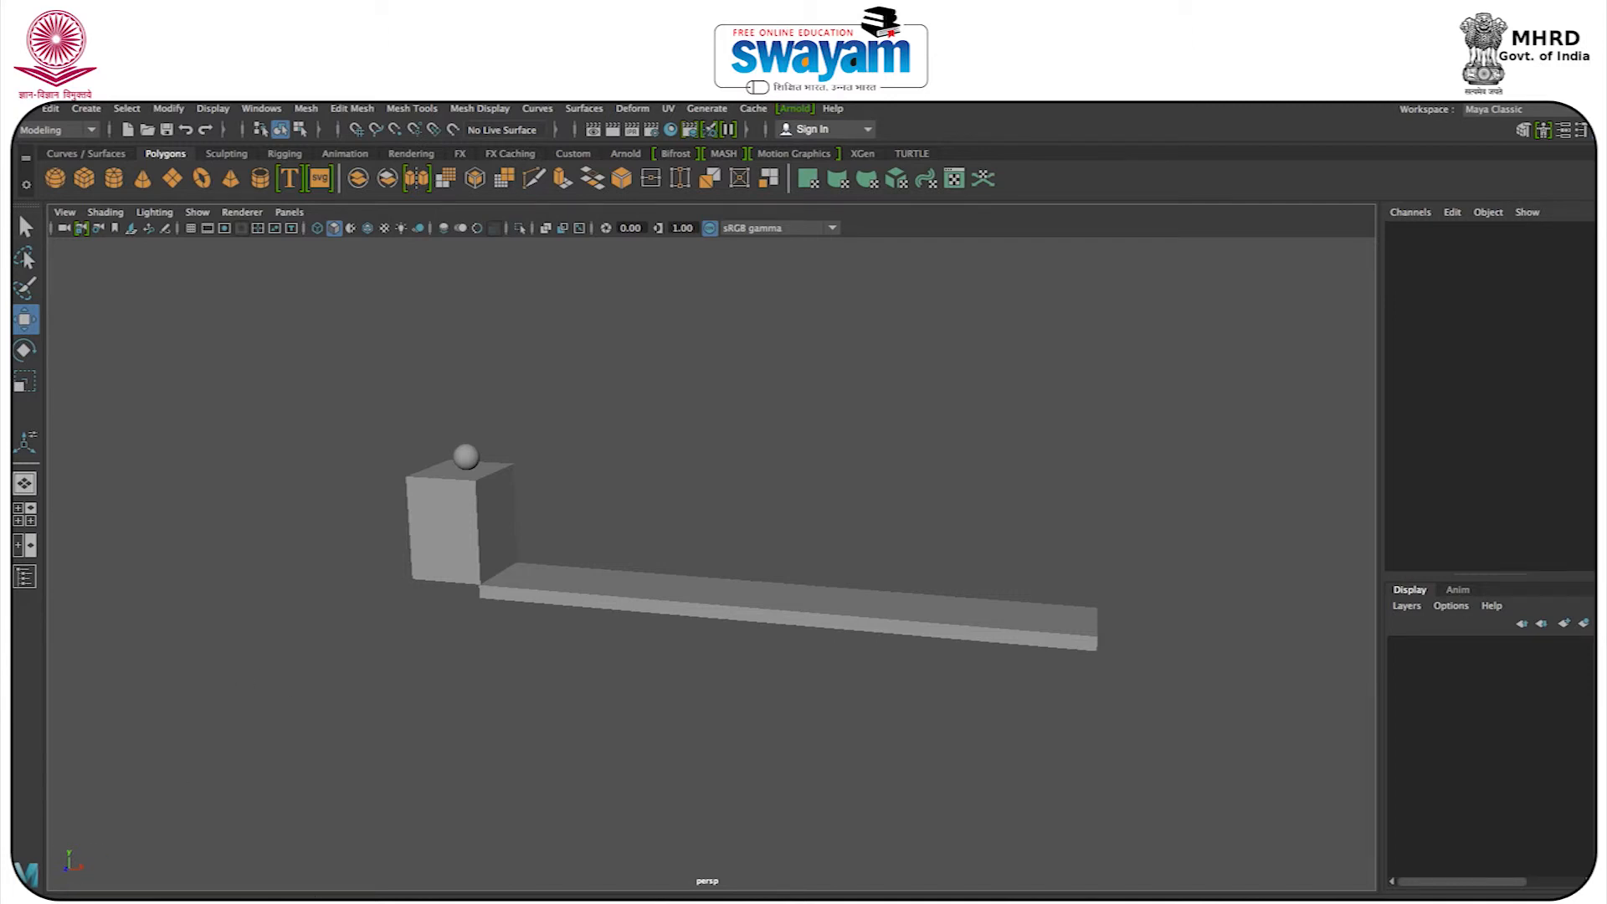
Open the Playblast options, move the dialog clear of the ball scene, and compare the encodings, keeping H.264.
{"action": "right_click", "coordinate": [318, 899]}
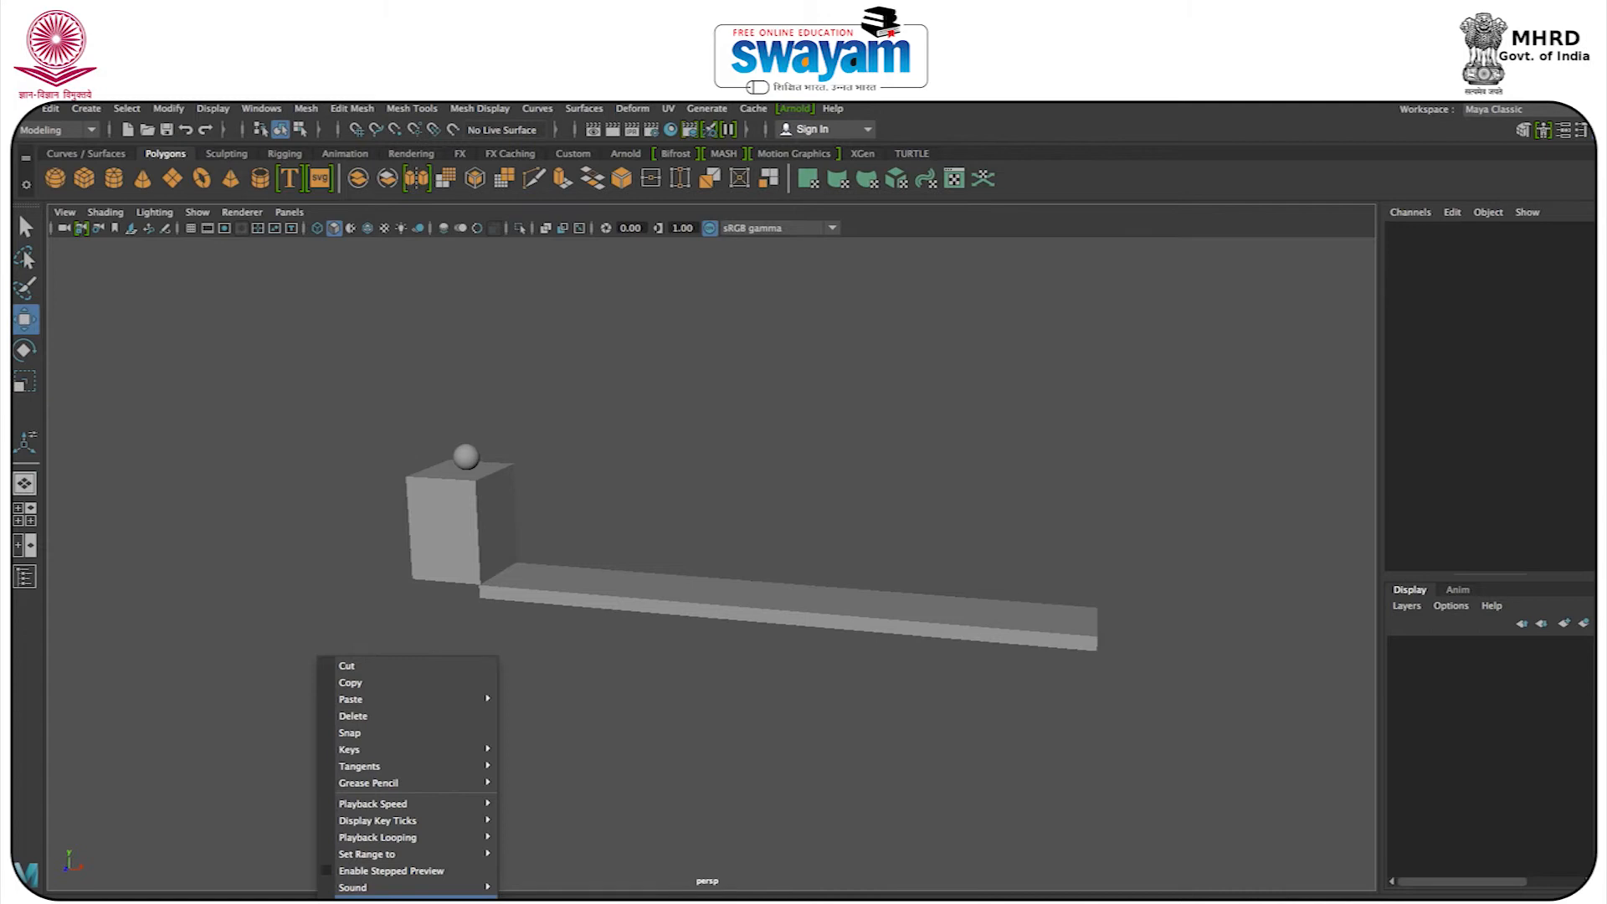
{"action": "left_click", "coordinate": [488, 900]}
{"action": "left_click_drag", "start_coordinate": [705, 409], "coordinate": [1046, 274]}
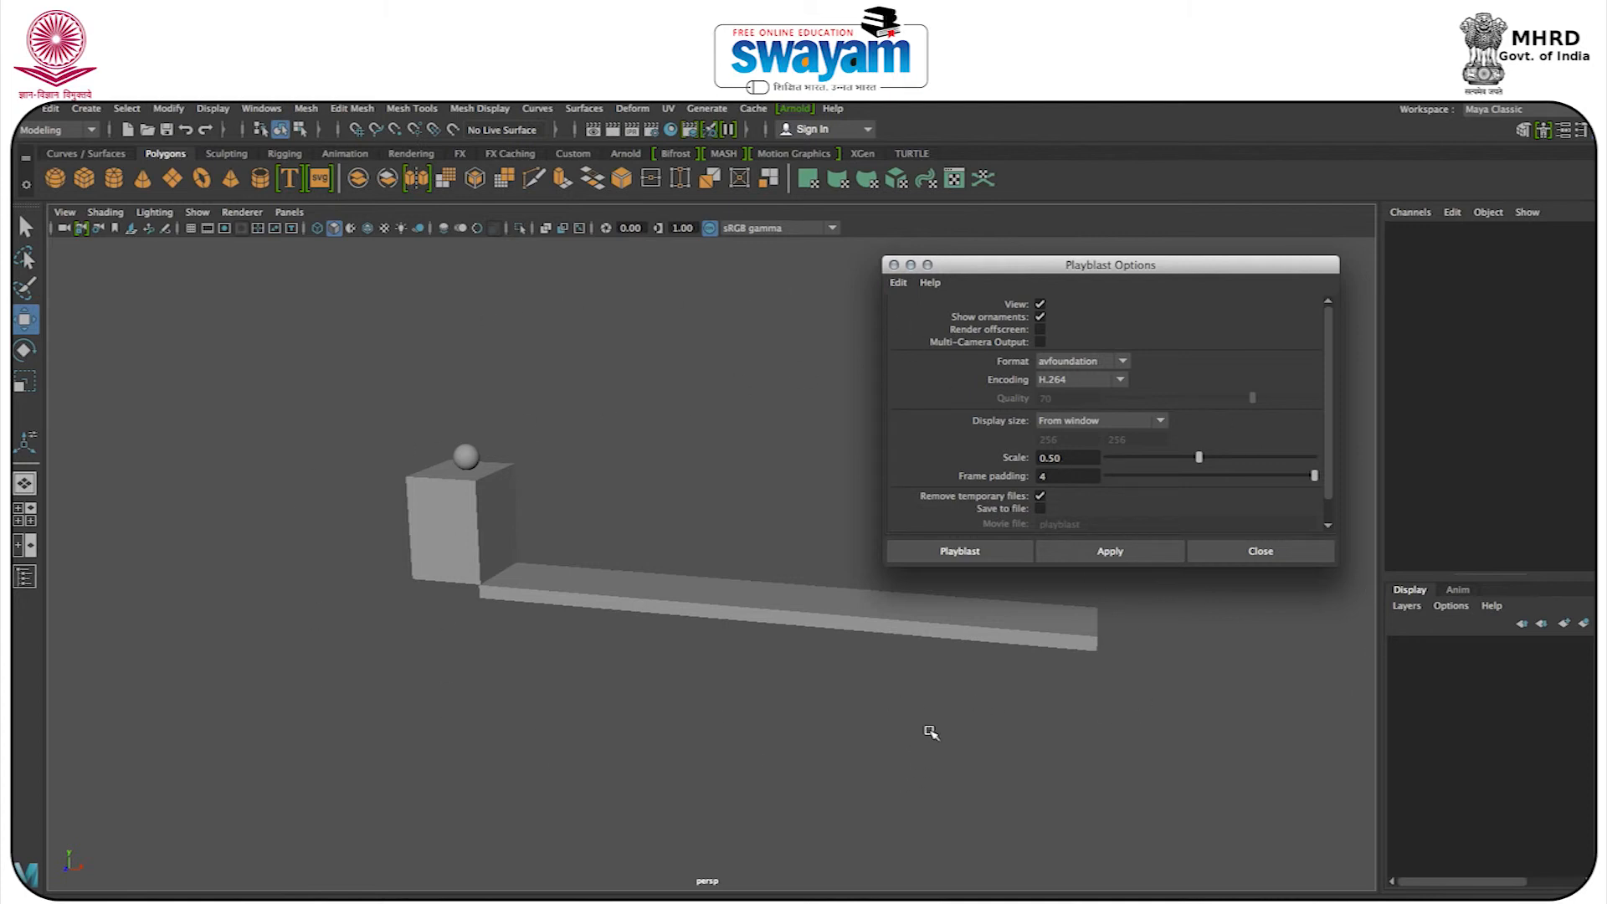
{"action": "left_click", "coordinate": [1082, 383]}
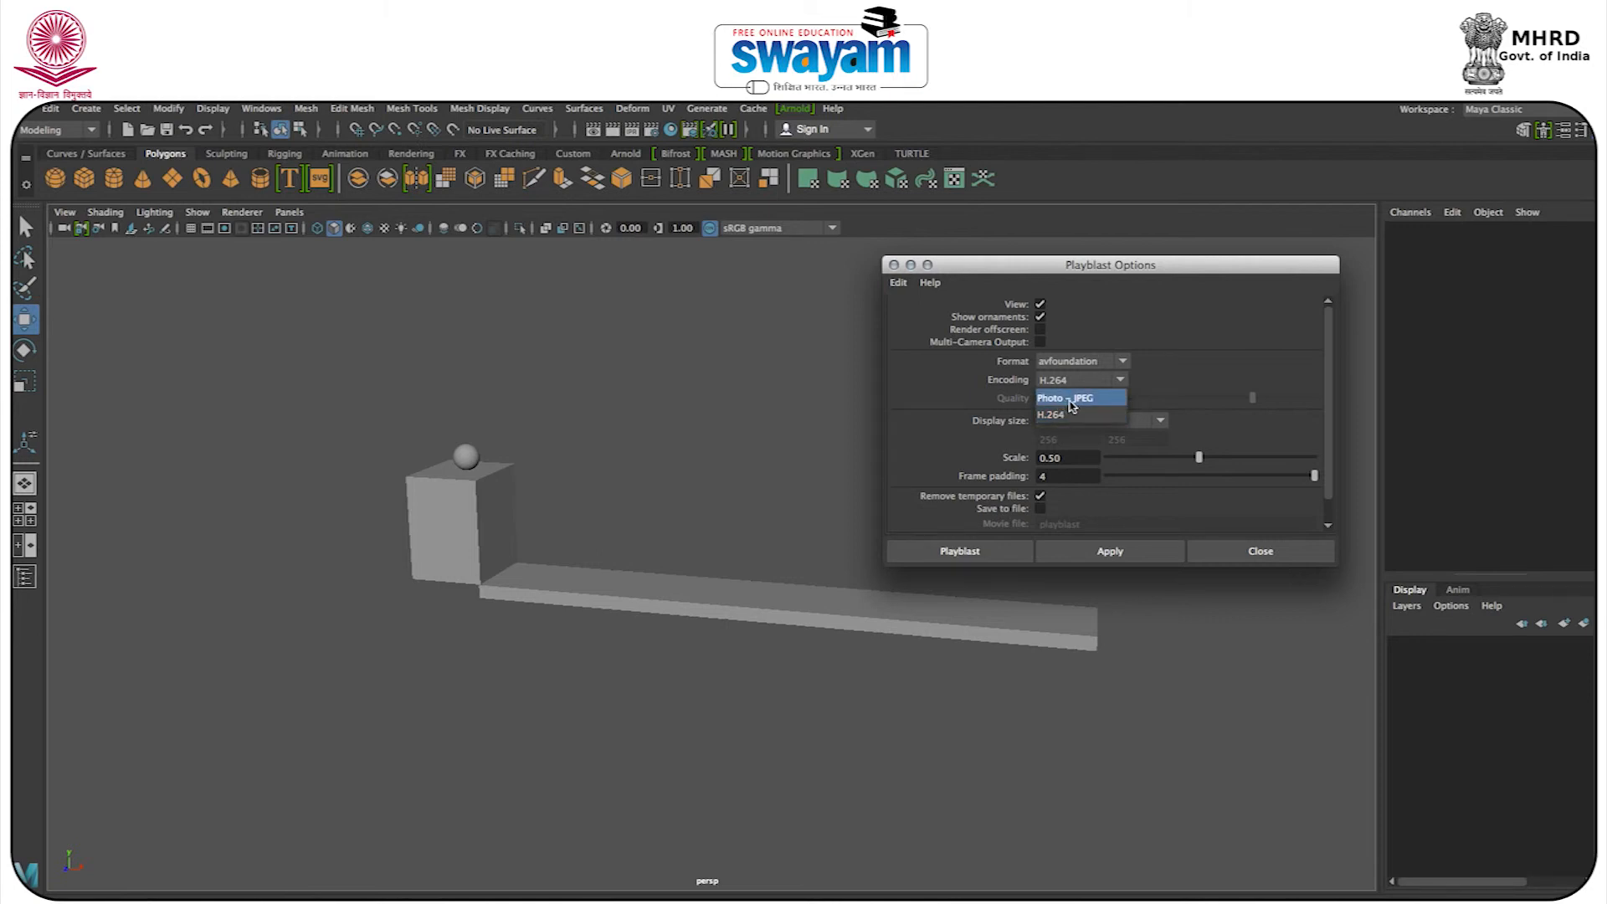
{"action": "left_click", "coordinate": [1062, 414]}
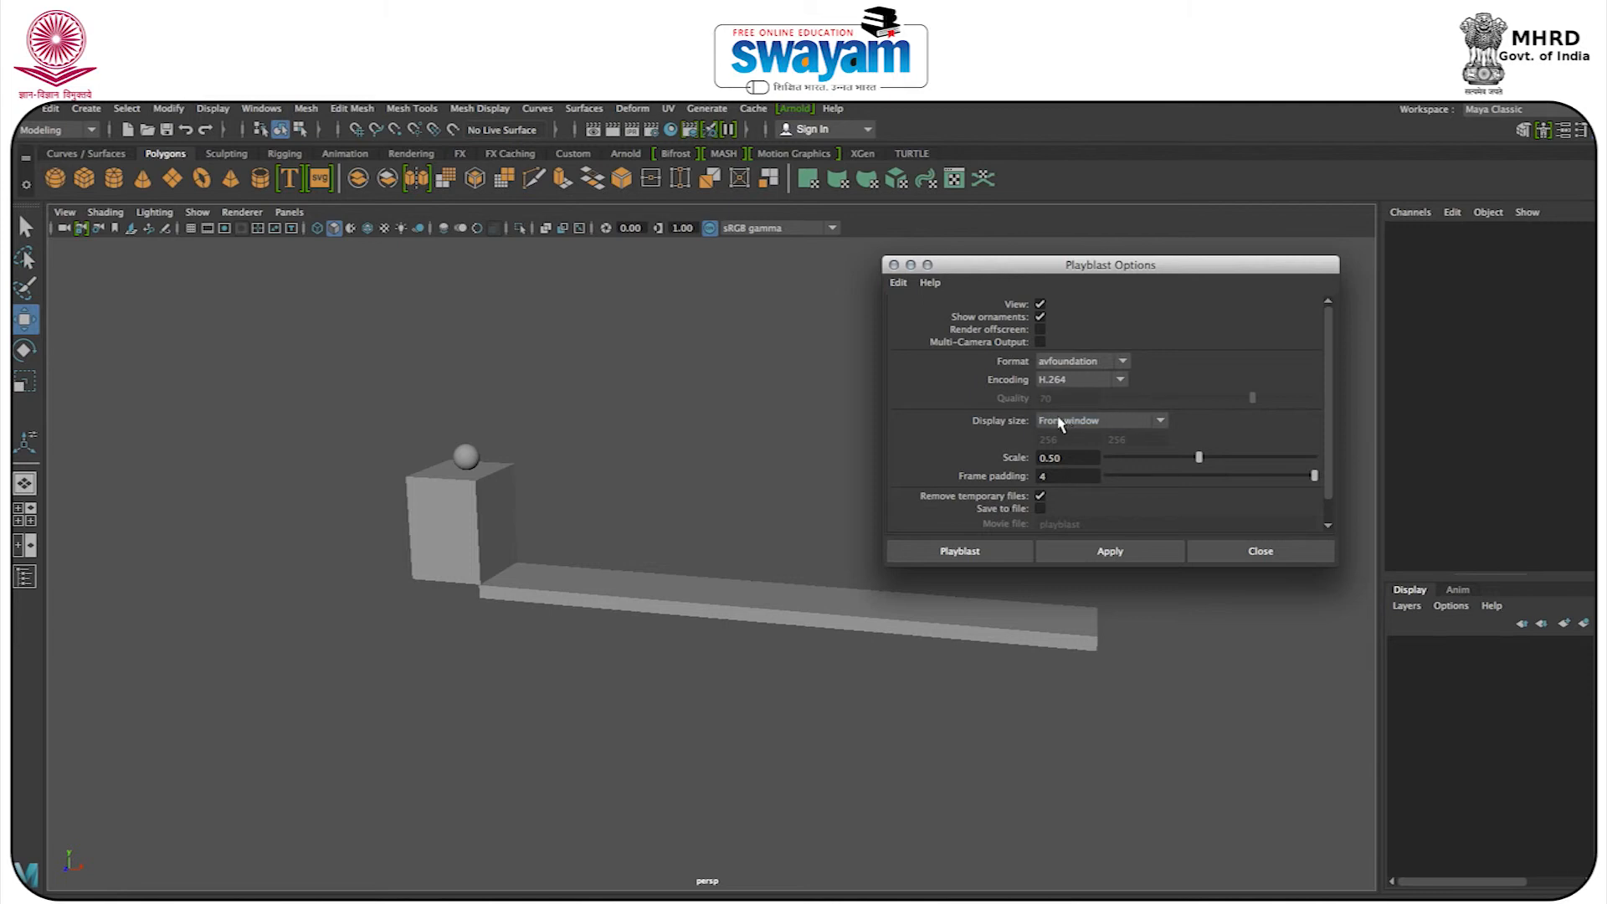
{"action": "left_click", "coordinate": [1070, 379]}
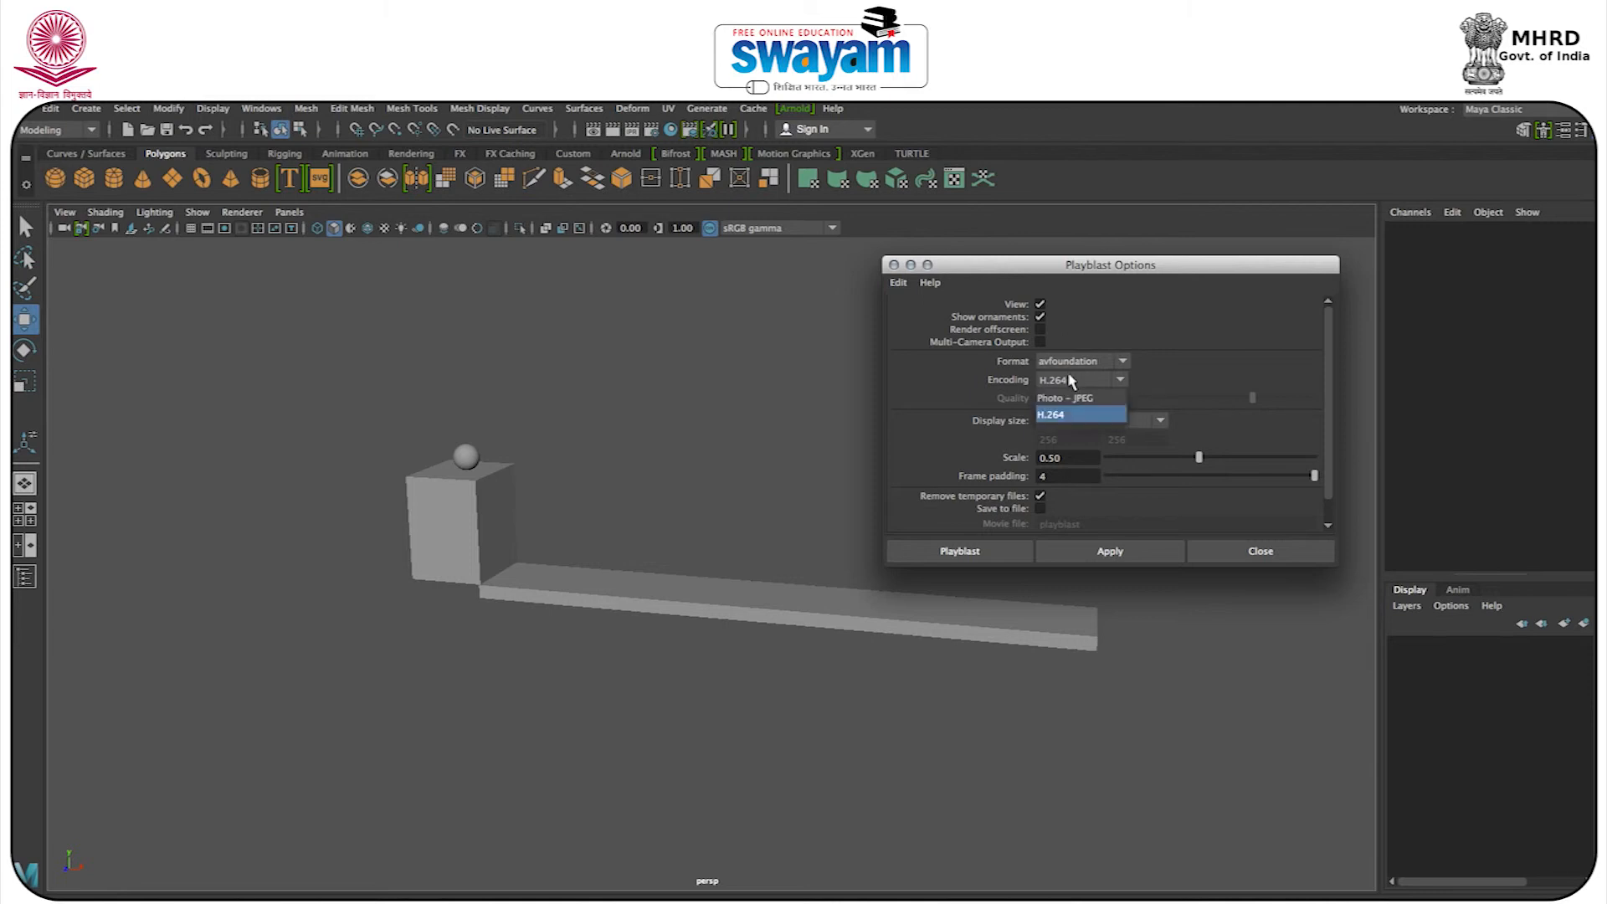
{"action": "left_click", "coordinate": [1063, 416]}
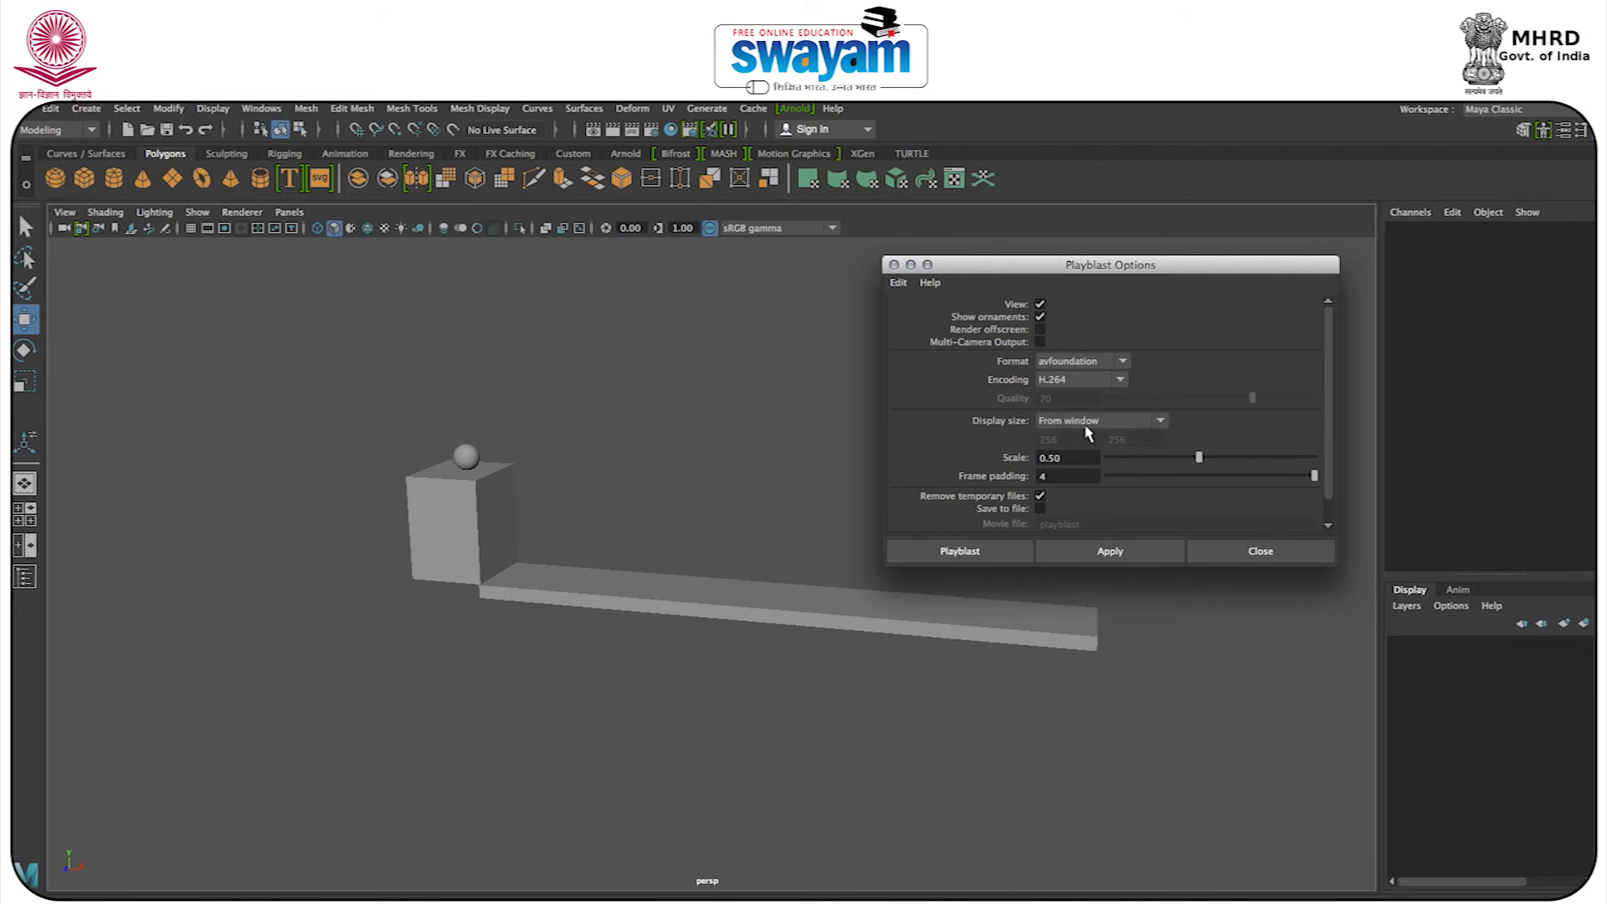
Keep the avfoundation format and From window display size, adjust the frame padding, and create the playblast.
{"action": "left_click", "coordinate": [1089, 423]}
{"action": "left_click", "coordinate": [1088, 437]}
{"action": "left_click", "coordinate": [1092, 364]}
{"action": "left_click", "coordinate": [1093, 364]}
{"action": "left_click_drag", "start_coordinate": [1313, 476], "coordinate": [1107, 476]}
{"action": "left_click", "coordinate": [1190, 474]}
{"action": "left_click", "coordinate": [960, 550]}
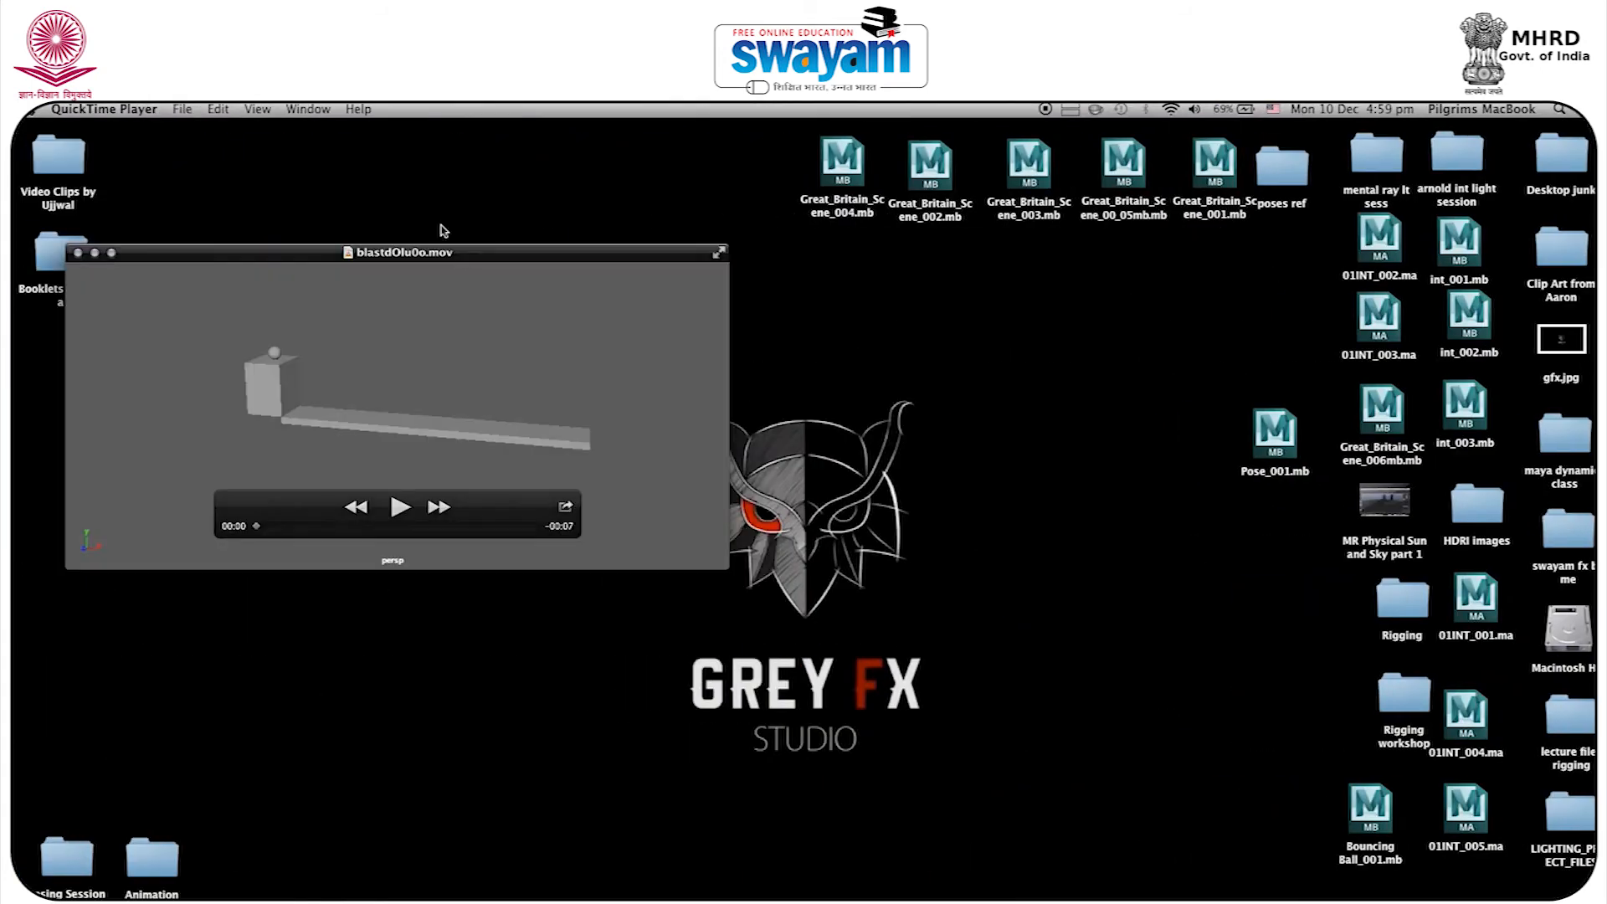
Move the playblast movie window toward the middle of the desktop and switch back to Maya.
{"action": "left_click_drag", "start_coordinate": [501, 251], "coordinate": [695, 262]}
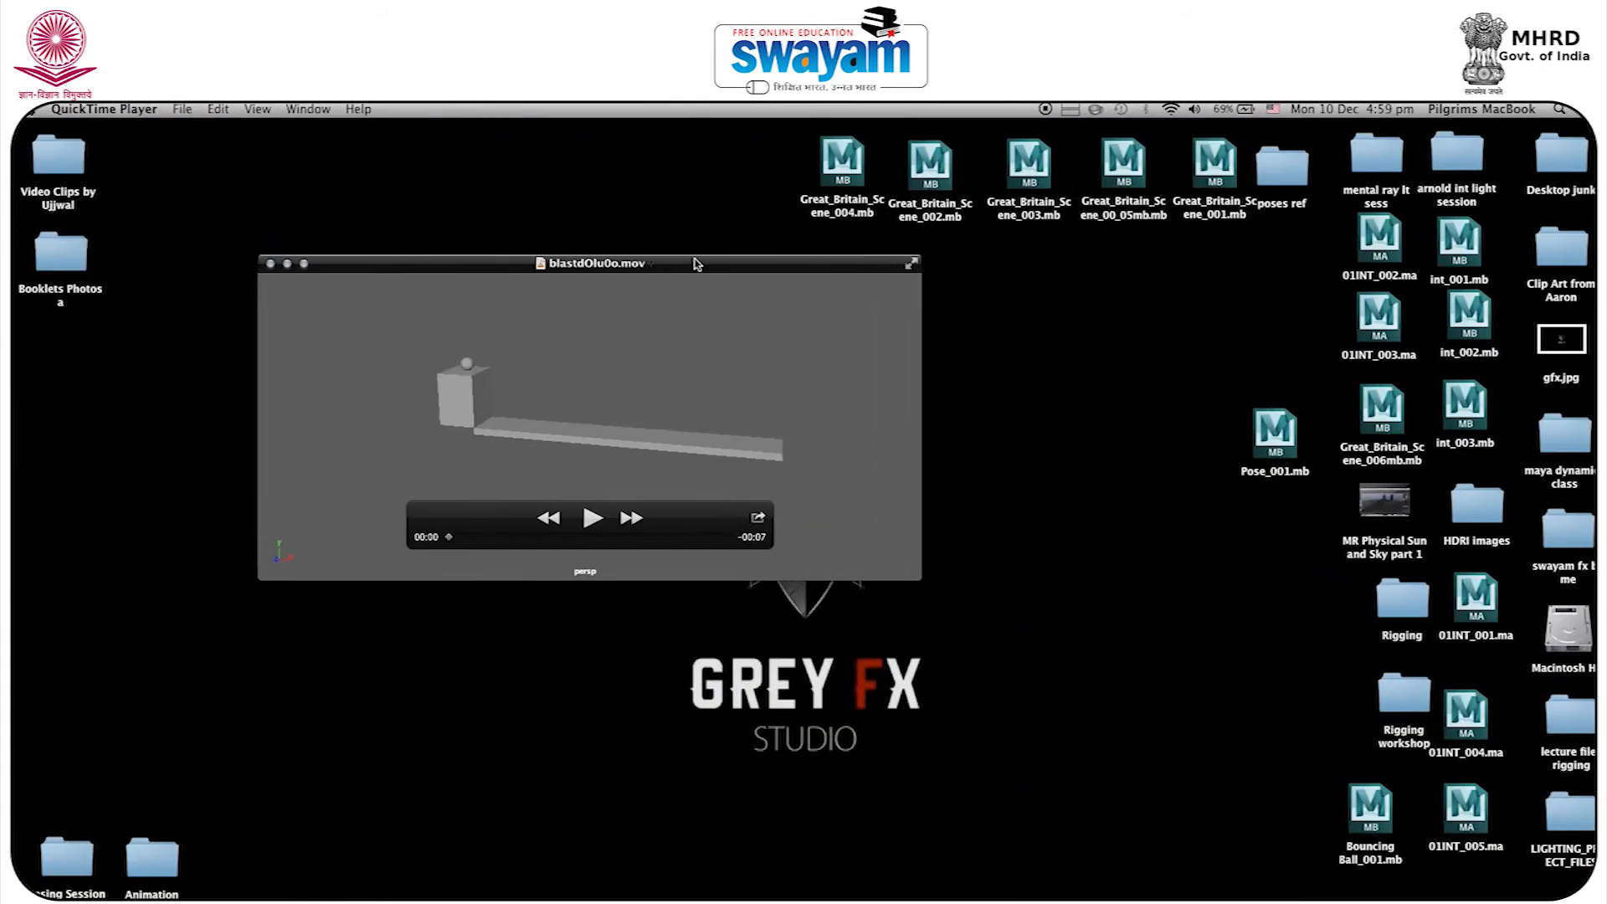
{"action": "left_click_drag", "start_coordinate": [372, 270], "coordinate": [580, 405]}
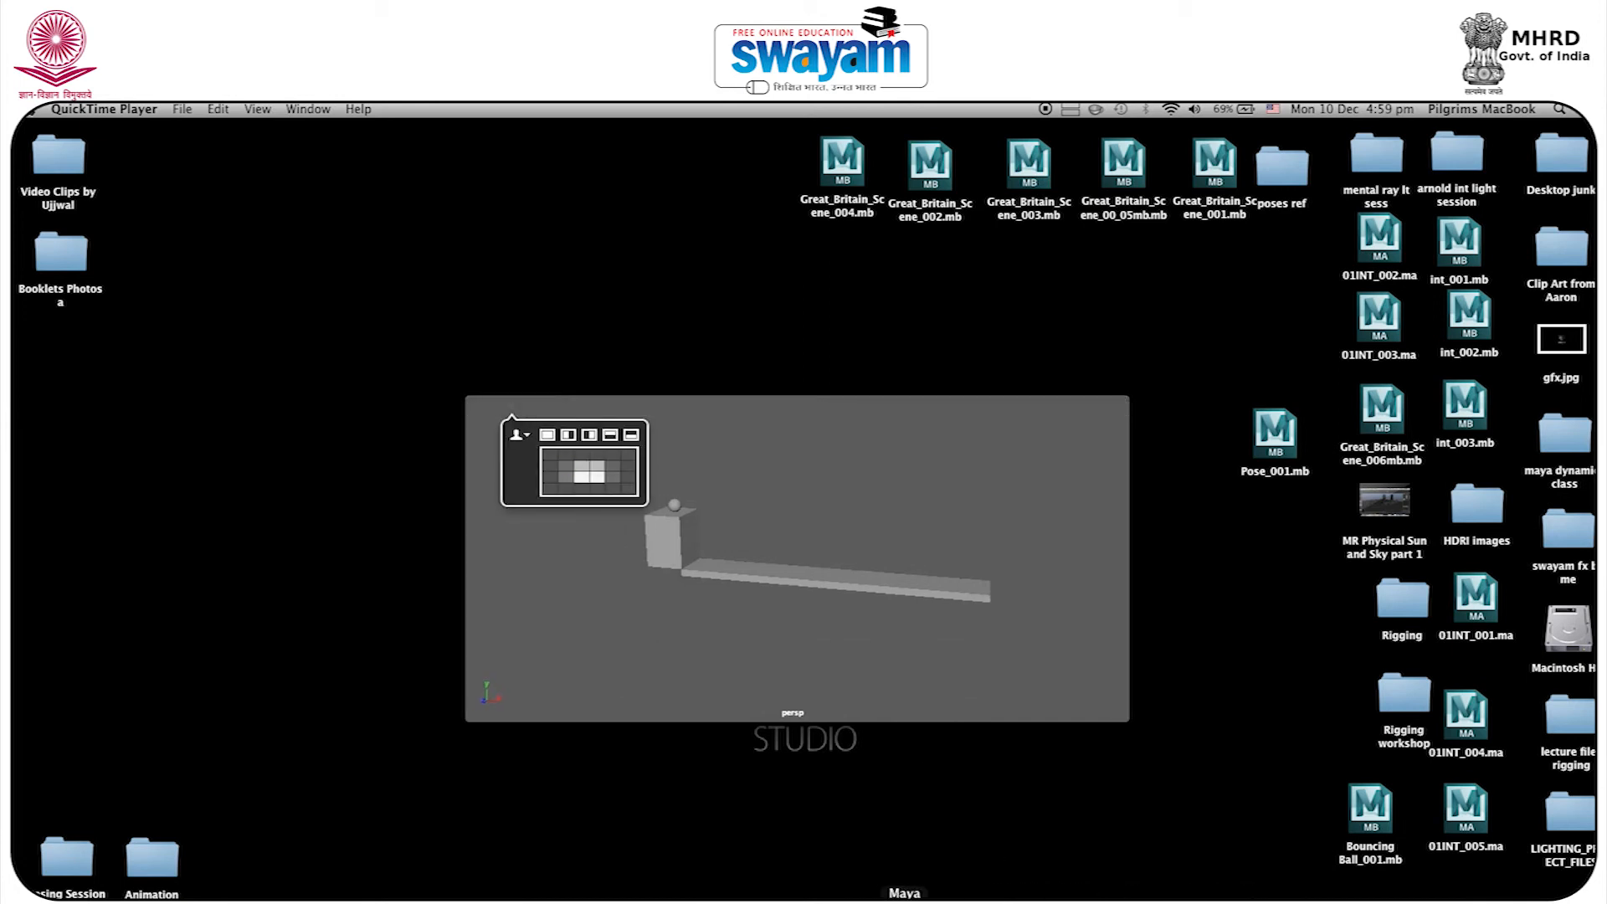
{"action": "left_click", "coordinate": [921, 901]}
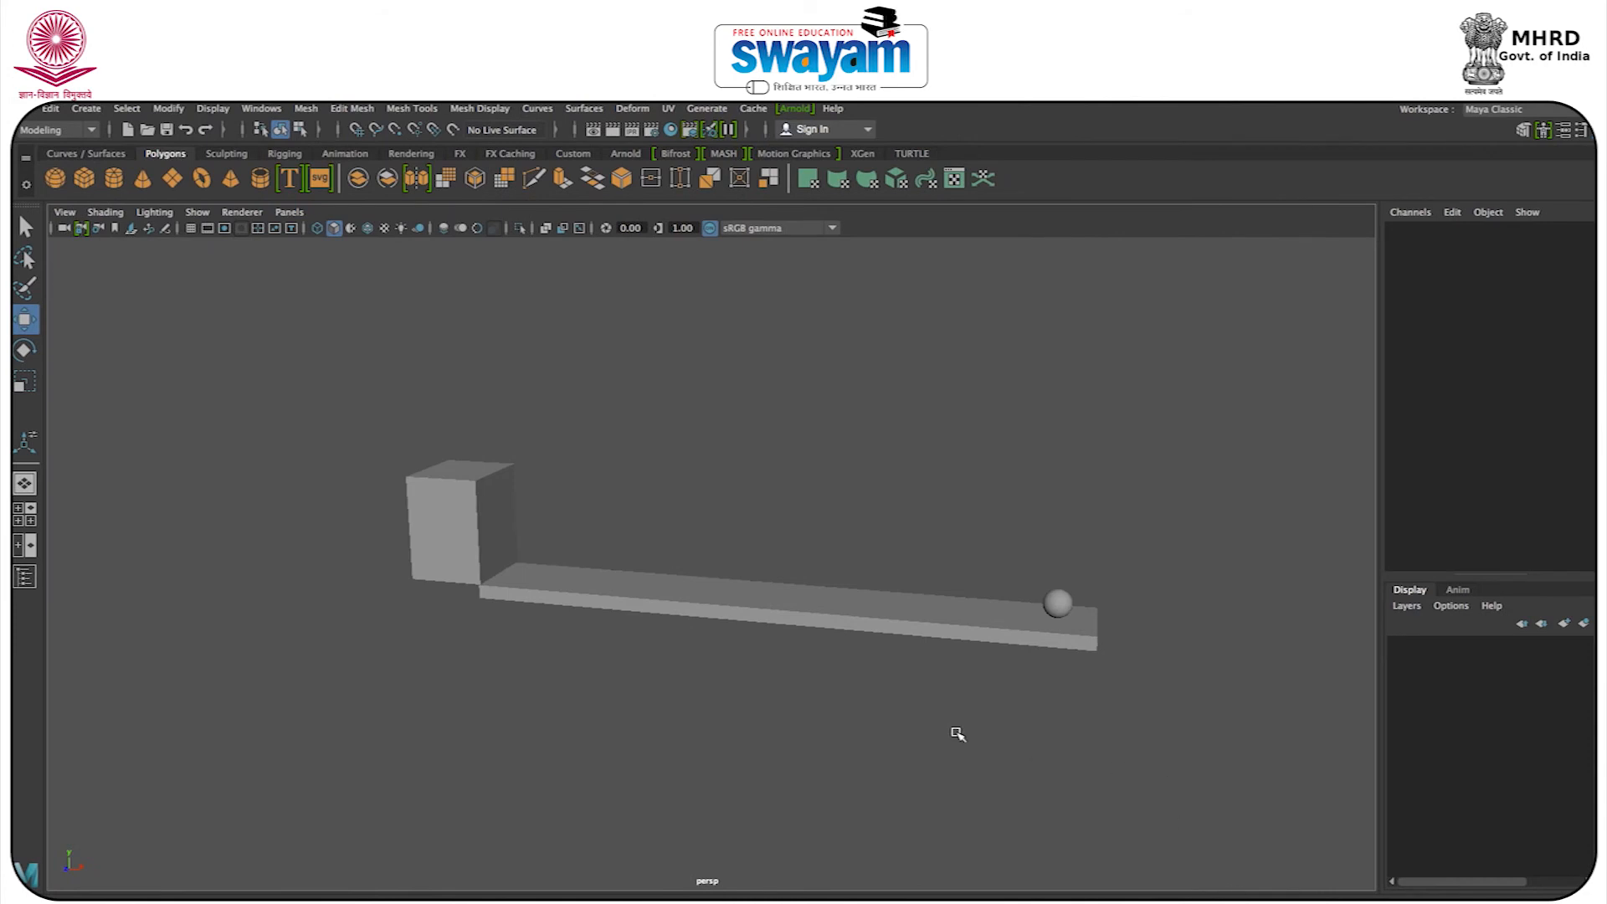
Take Maya out of full screen and go to frame 111 on the timeline.
{"action": "mouse_move", "coordinate": [1296, 106]}
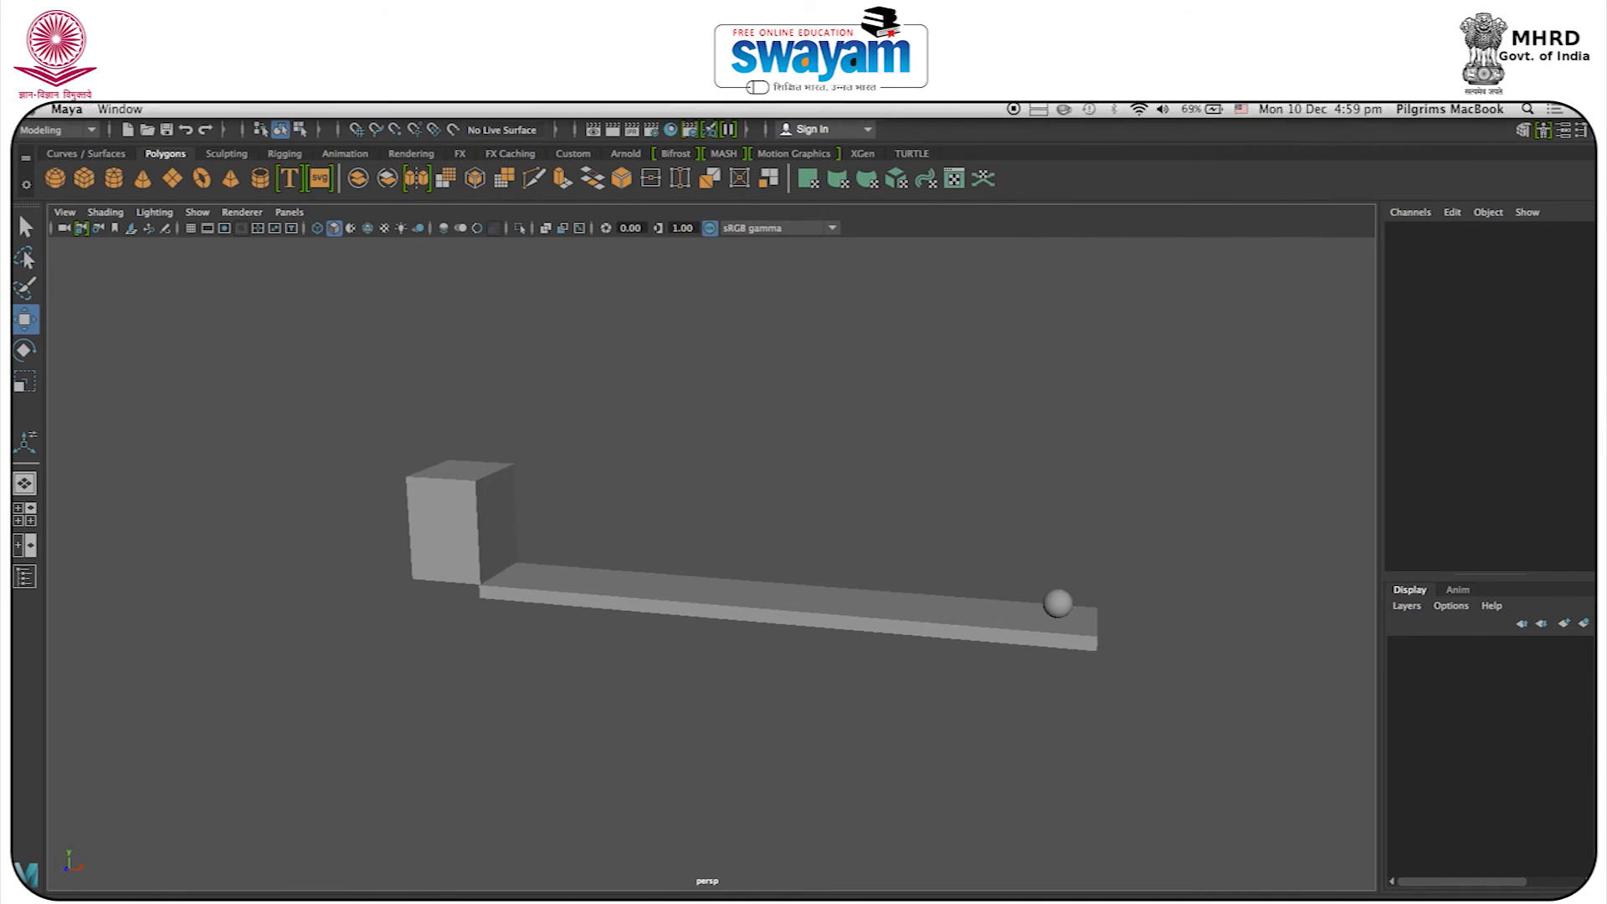
{"action": "left_click", "coordinate": [1585, 110]}
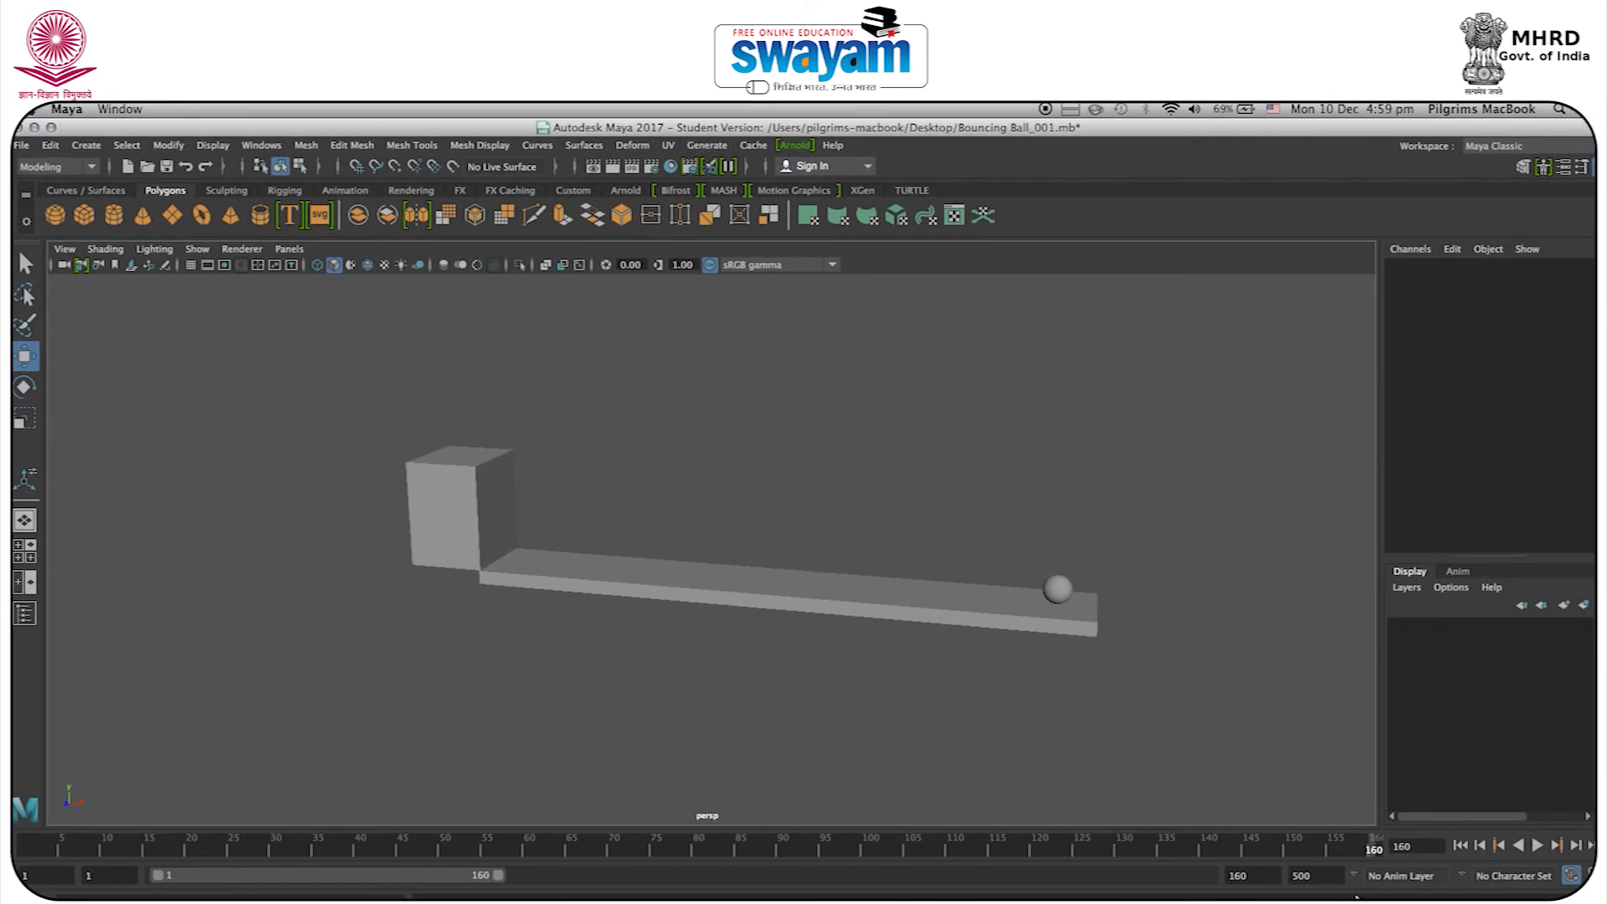
{"action": "left_click", "coordinate": [963, 843]}
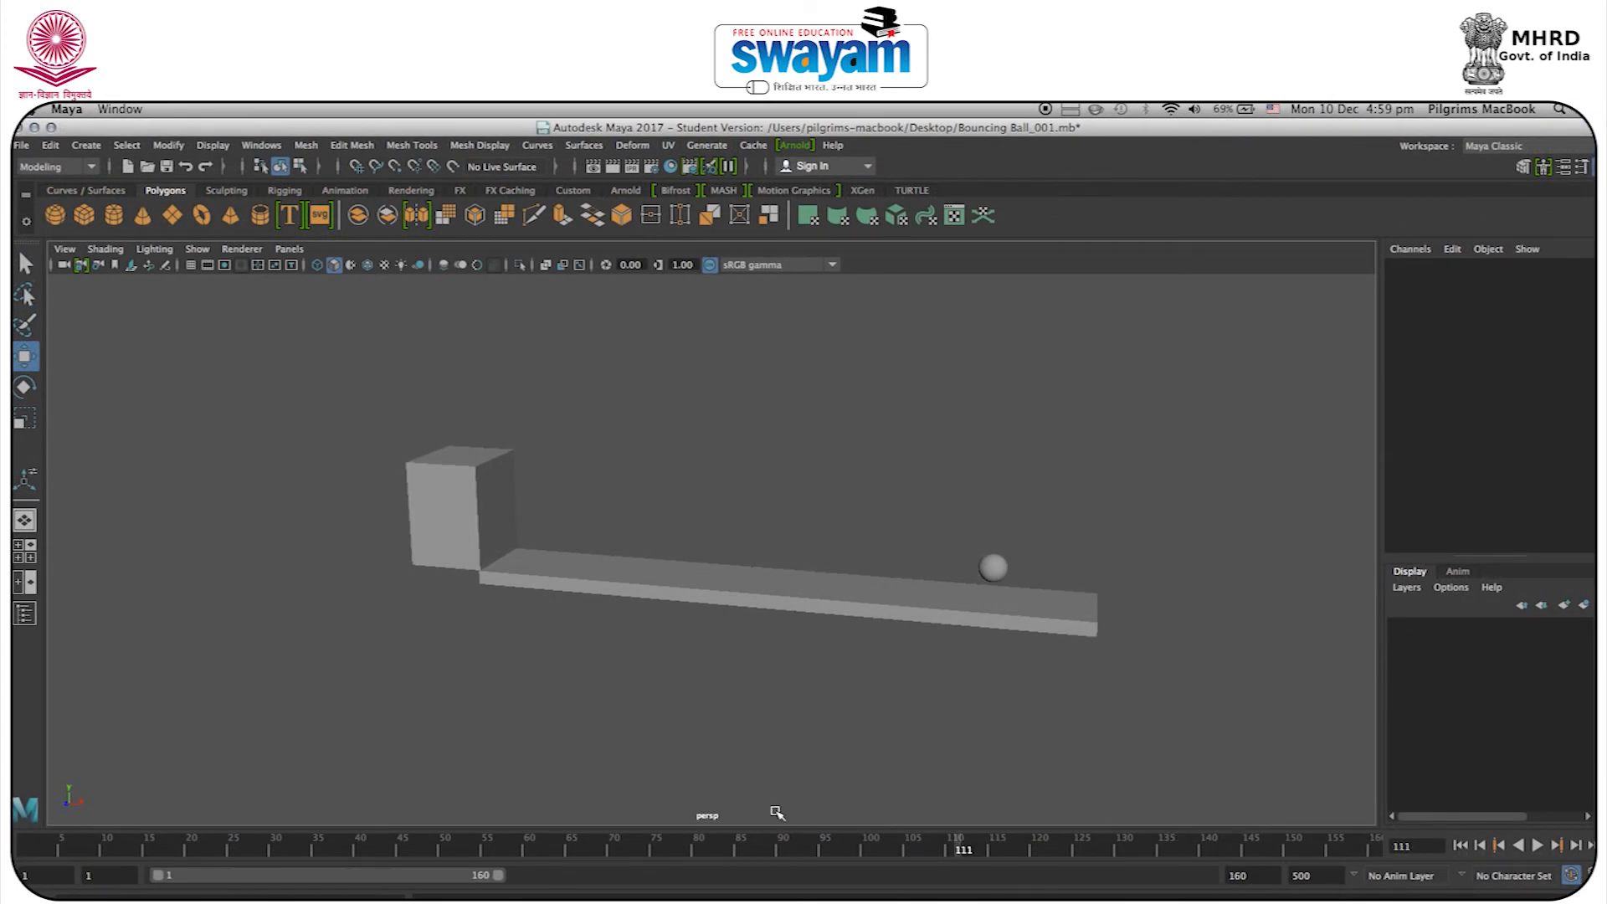
Lower the Maya window out of the way, switch to the playblast movie in QuickTime Player, and play it repeatedly.
{"action": "left_click_drag", "start_coordinate": [185, 131], "coordinate": [222, 360]}
{"action": "left_click", "coordinate": [295, 377]}
{"action": "left_click", "coordinate": [335, 588]}
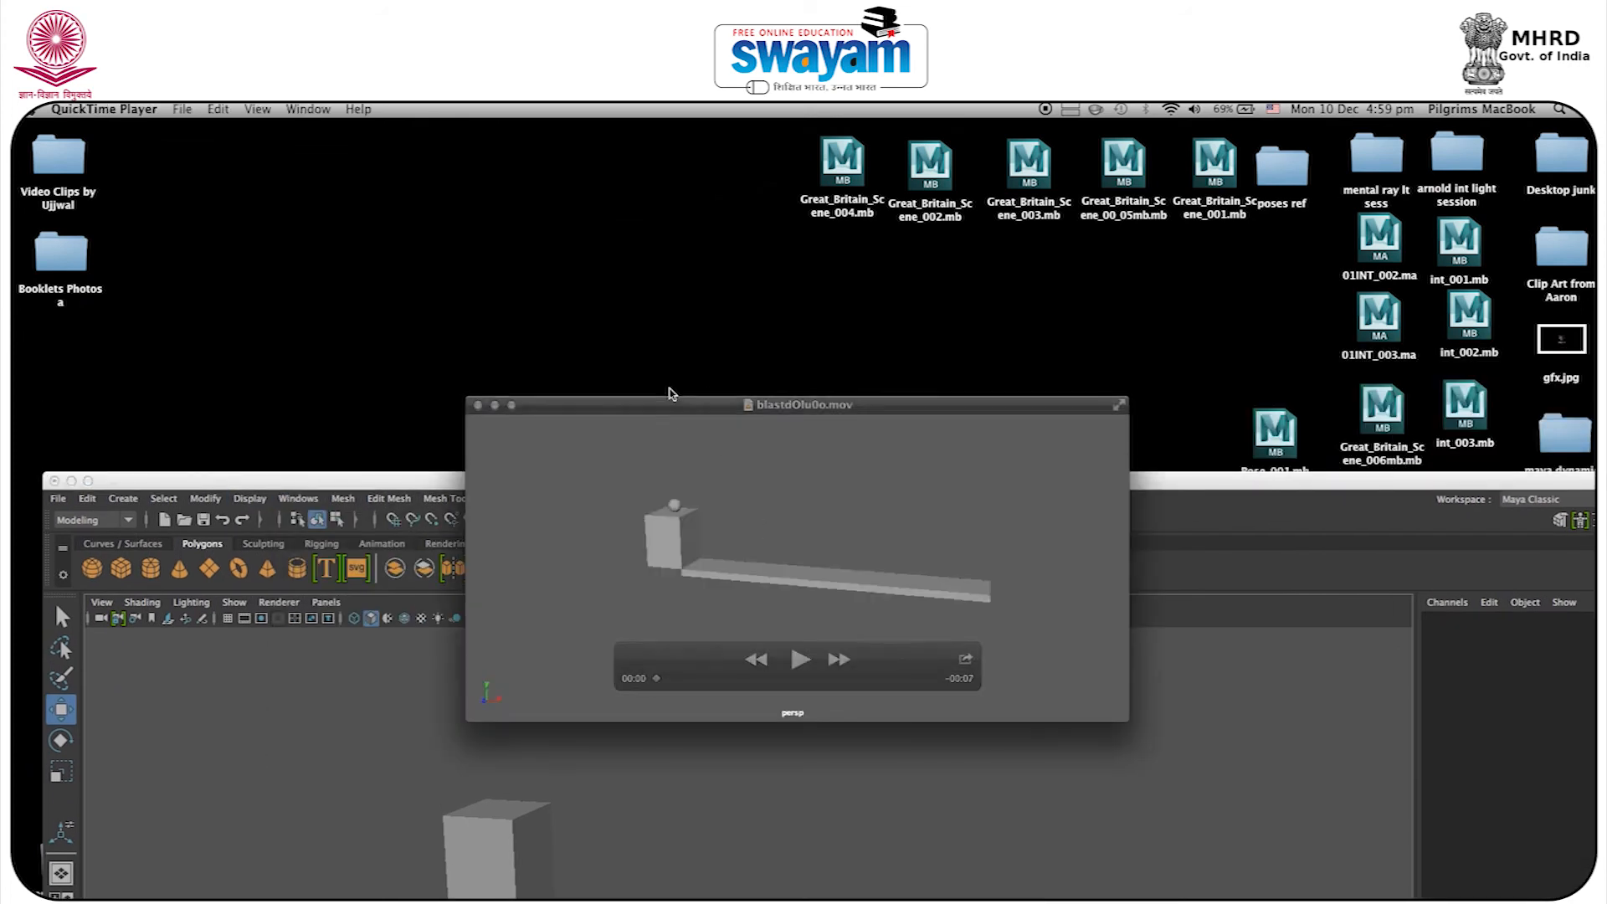
{"action": "left_click_drag", "start_coordinate": [671, 409], "coordinate": [638, 279]}
{"action": "left_click", "coordinate": [812, 530]}
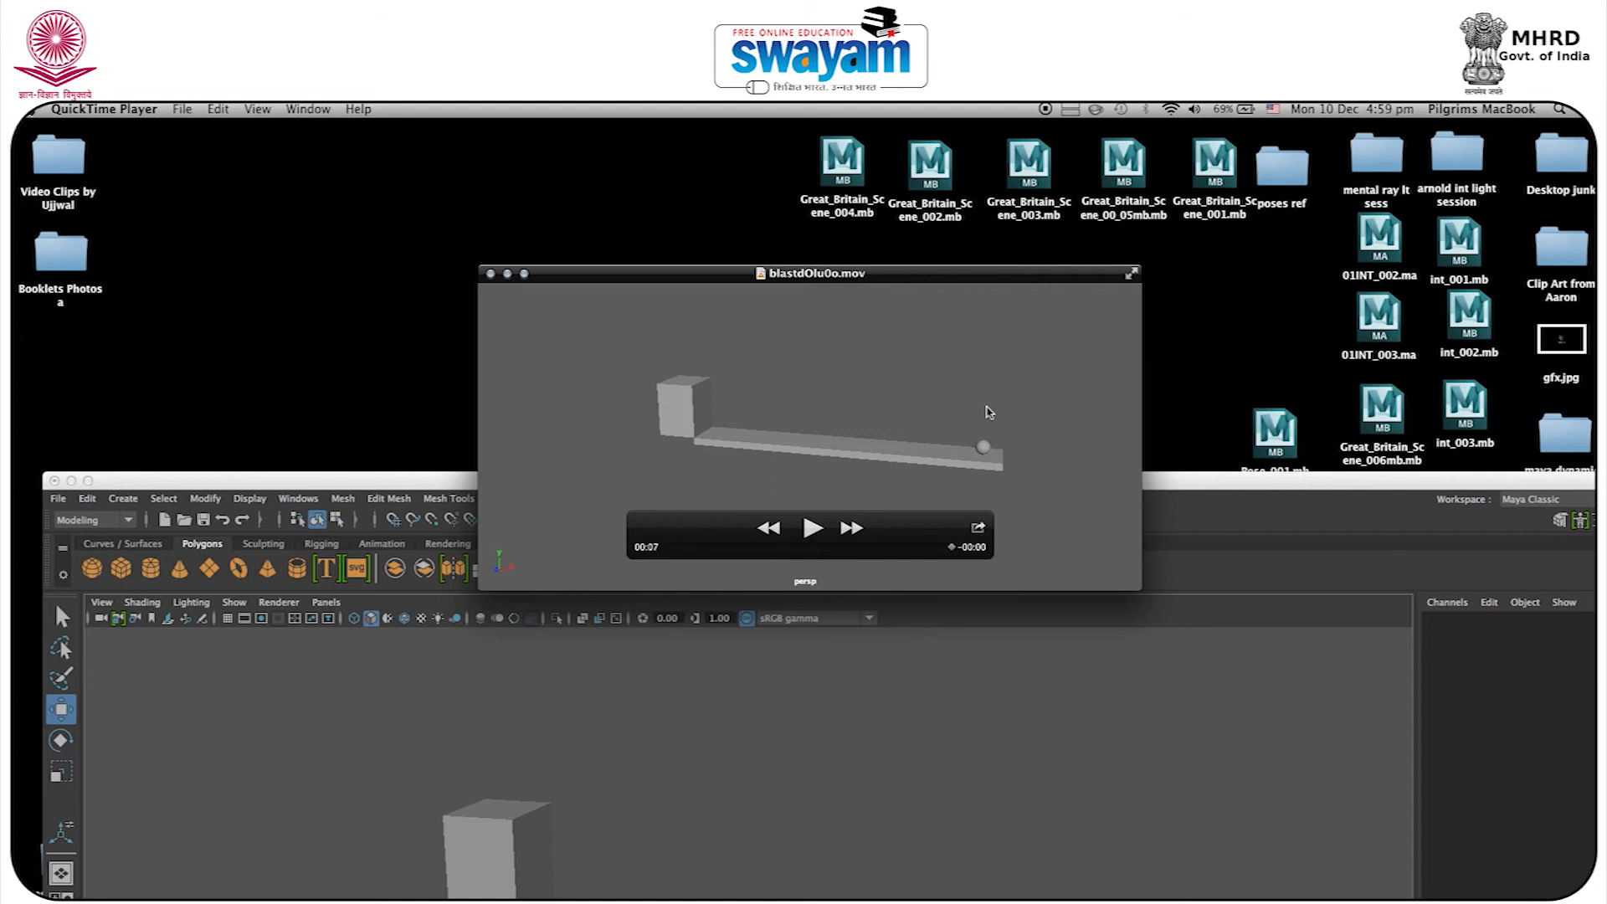
{"action": "left_click", "coordinate": [819, 534]}
Close the playblast movie, move the Maya window back up, and return Maya to full screen.
{"action": "left_click", "coordinate": [491, 273]}
{"action": "left_click_drag", "start_coordinate": [558, 484], "coordinate": [533, 127]}
{"action": "left_click_drag", "start_coordinate": [1562, 130], "coordinate": [1543, 135]}
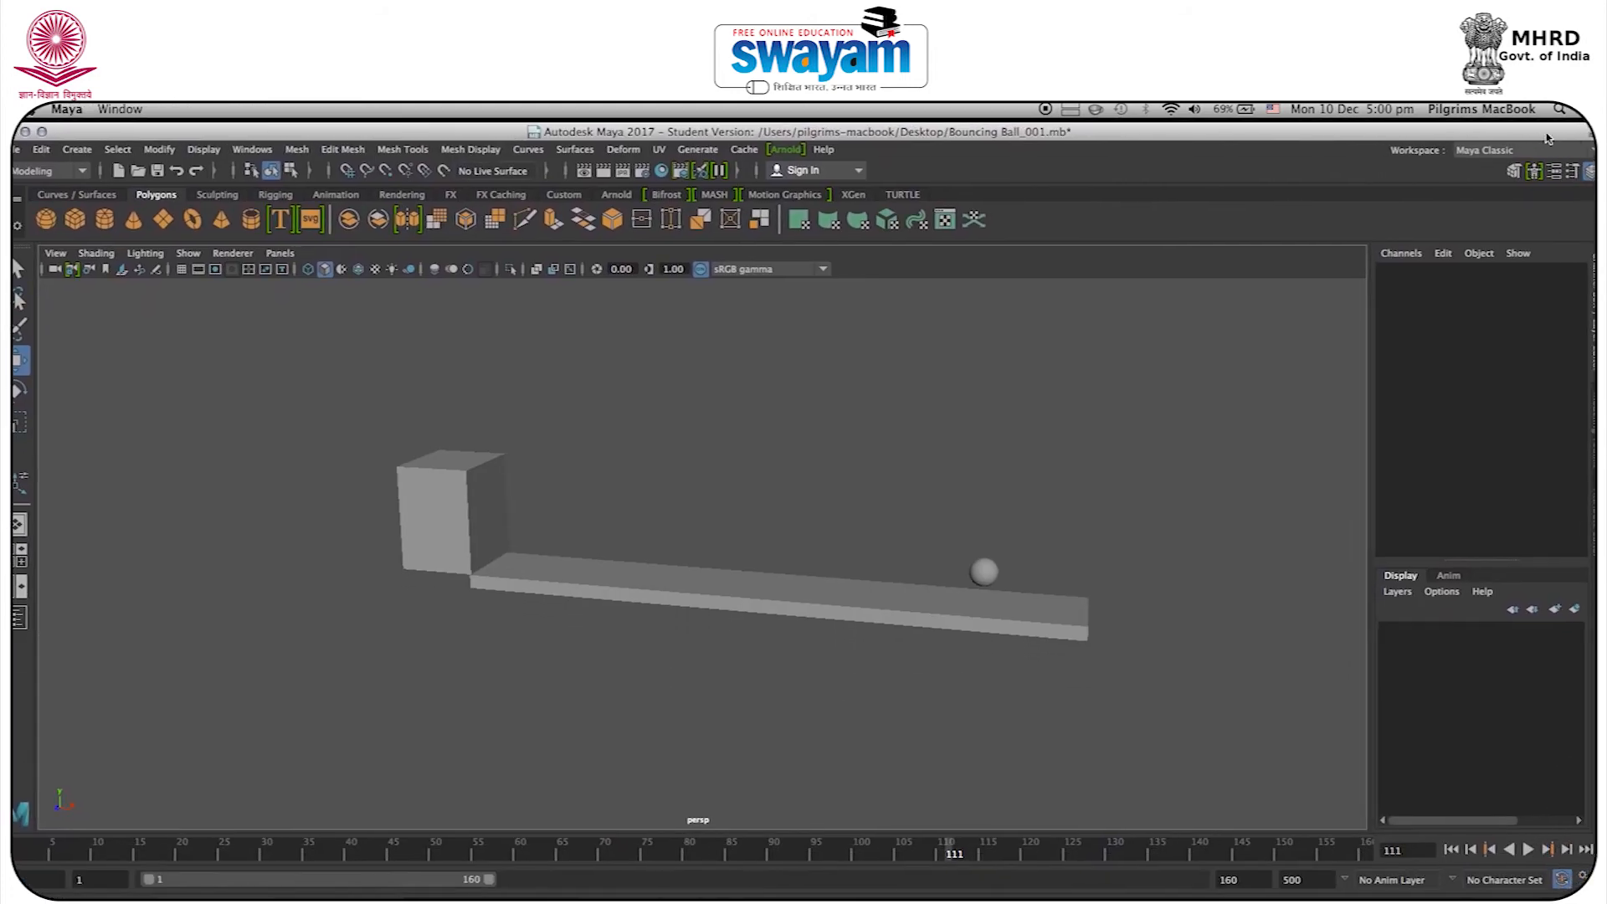
{"action": "left_click", "coordinate": [1589, 133]}
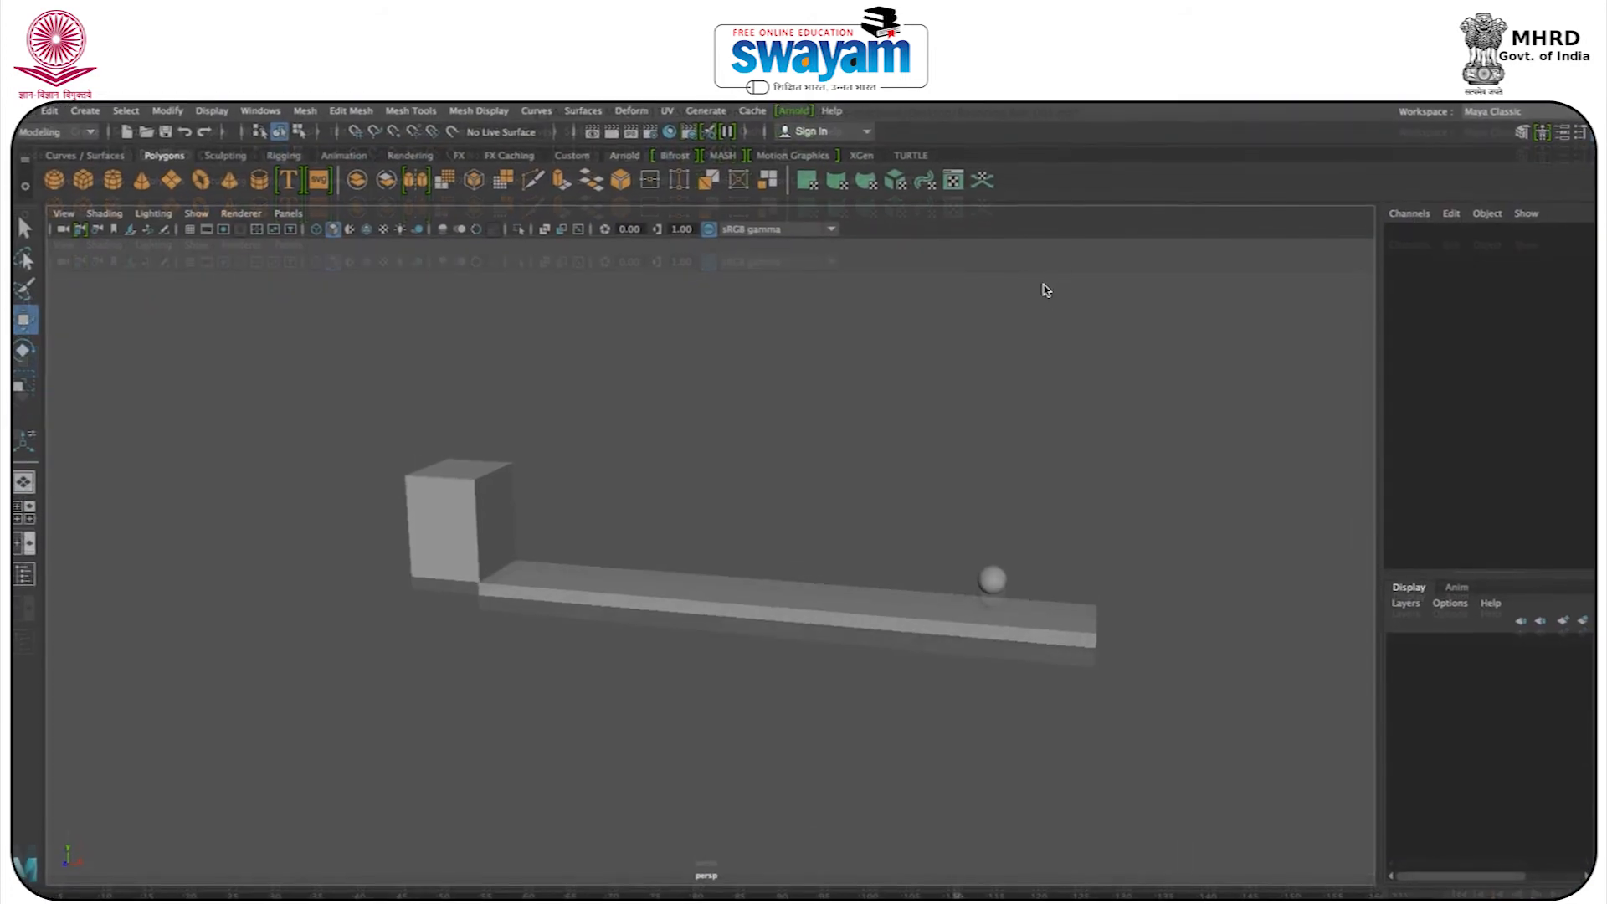
Orbit the perspective view to see the block and floor from a more frontal angle, and leave the sphere selected.
{"action": "left_click", "coordinate": [995, 584]}
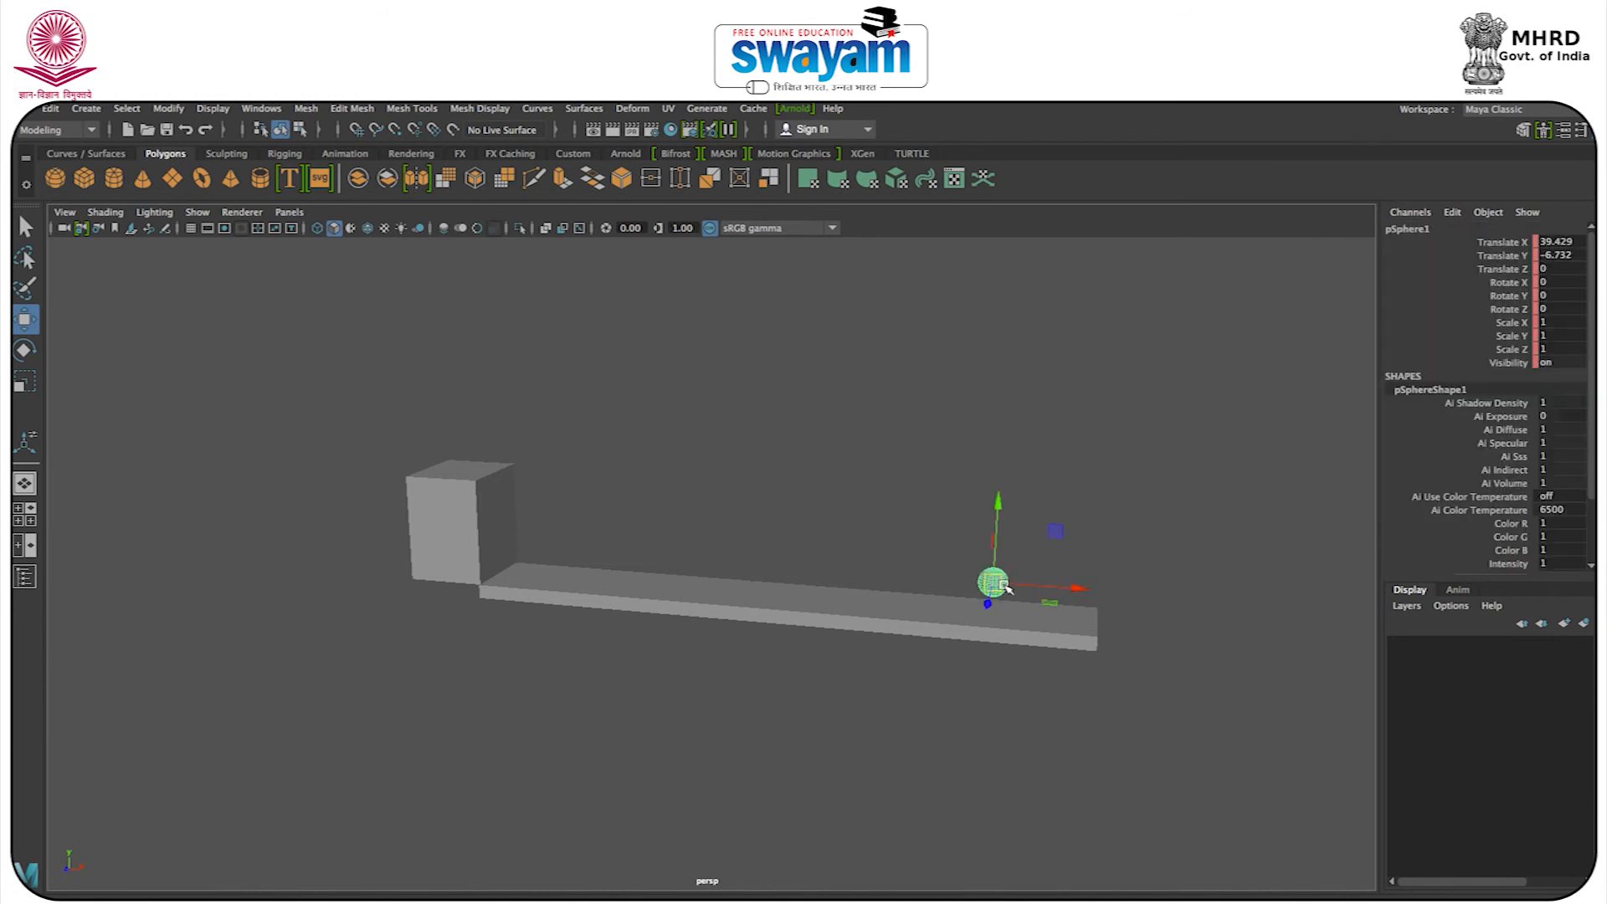
{"action": "left_click", "coordinate": [895, 506]}
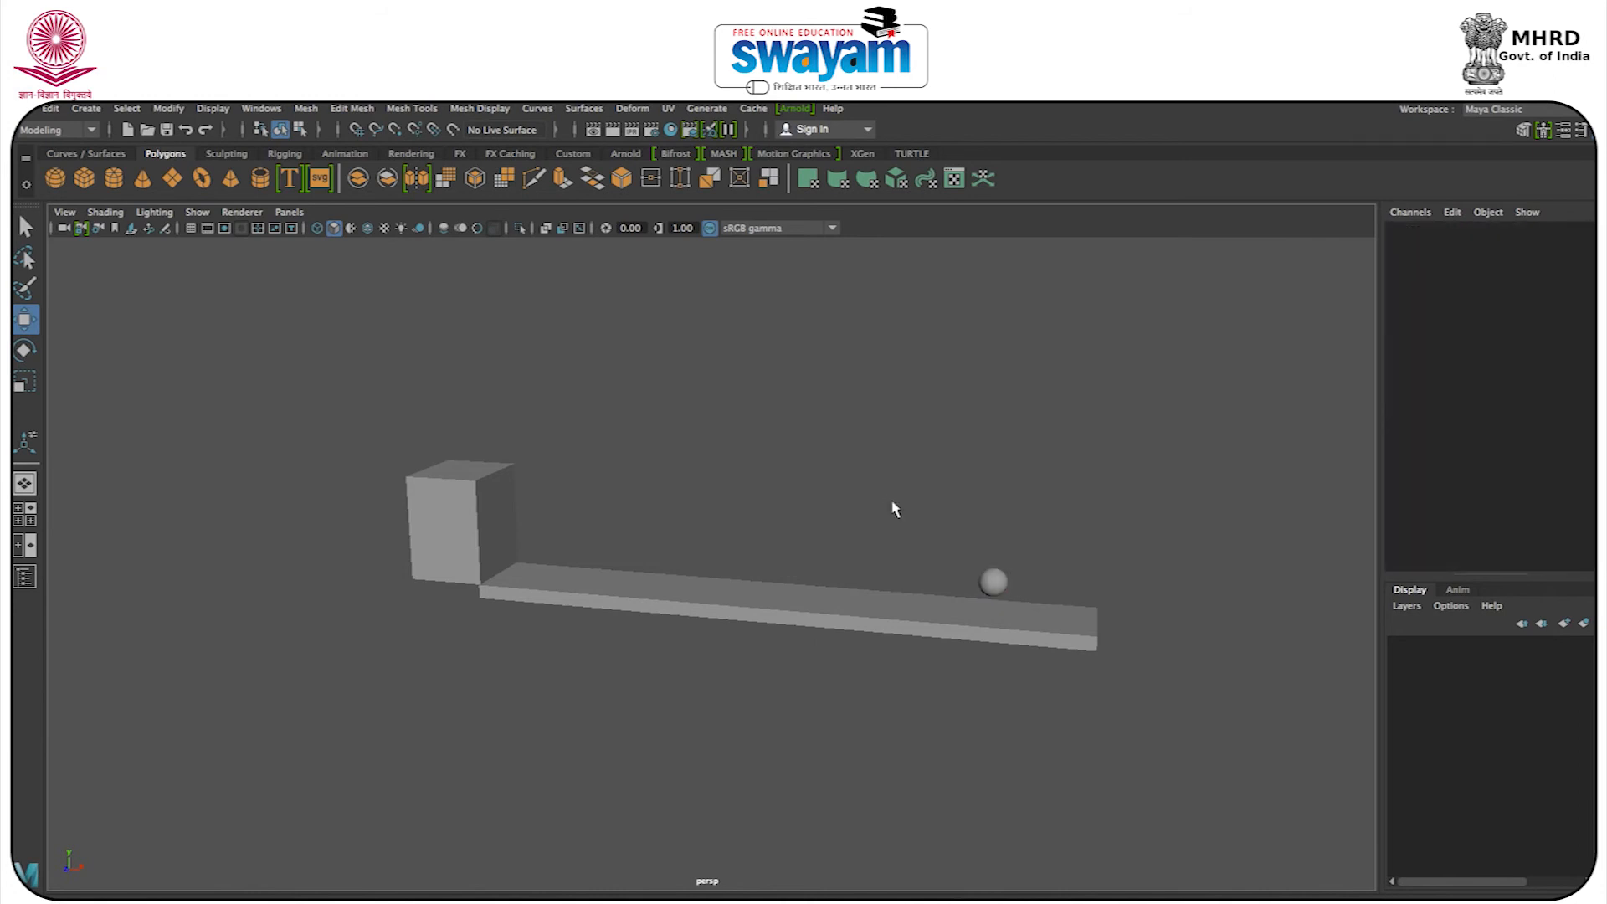
{"action": "left_click", "coordinate": [994, 579]}
{"action": "left_click_drag", "start_coordinate": [995, 579], "coordinate": [831, 630], "text": "alt"}
{"action": "left_click", "coordinate": [756, 468]}
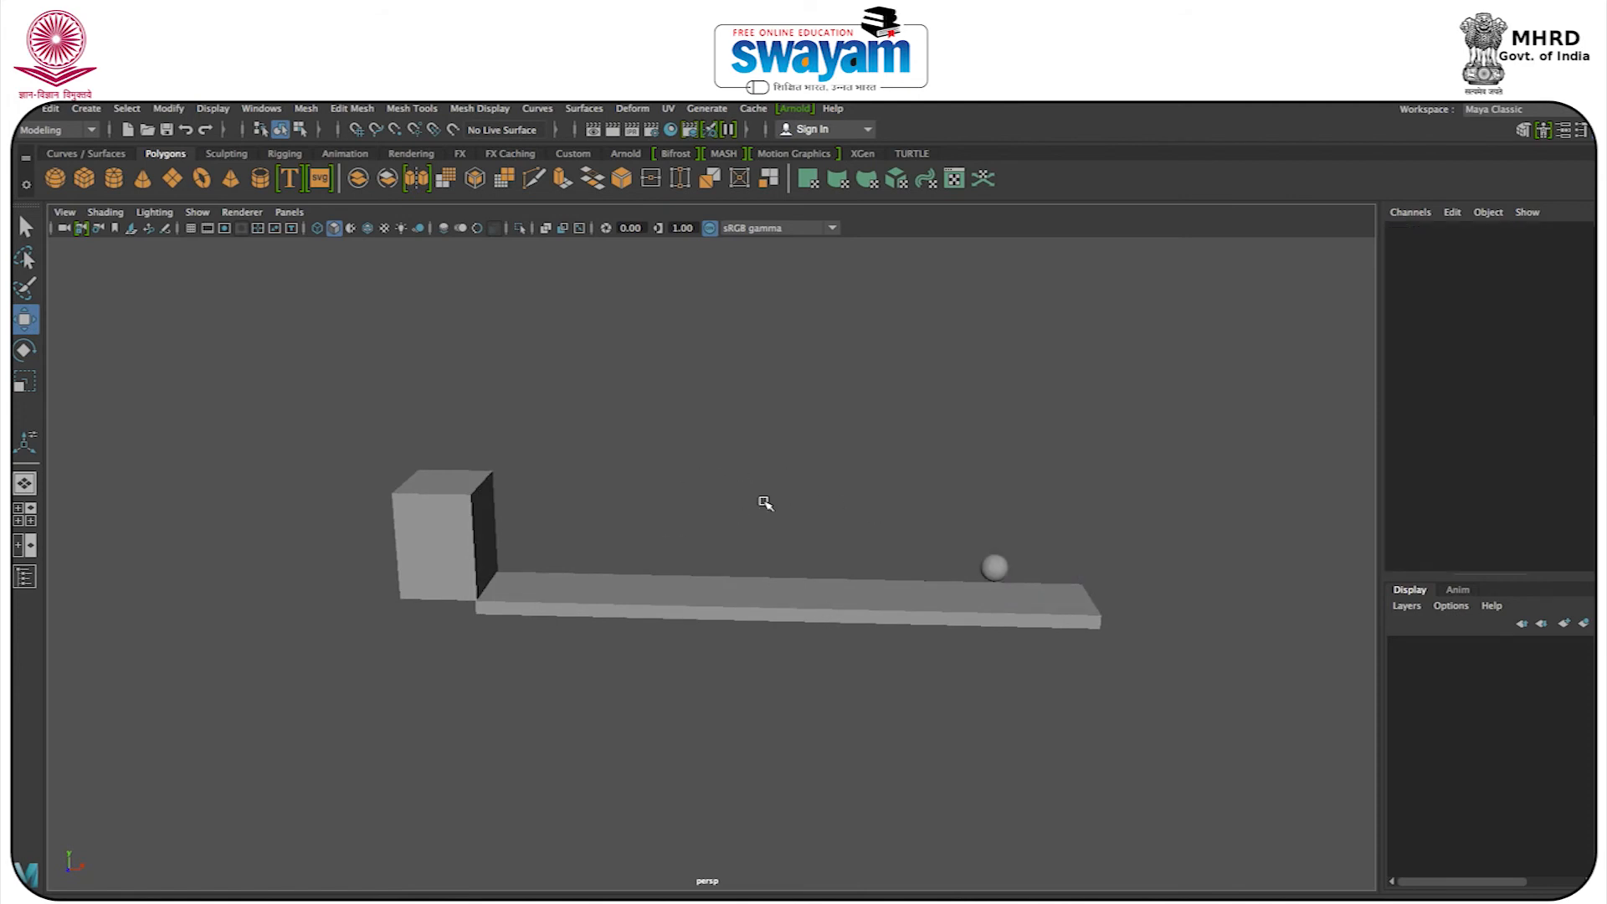
{"action": "left_click", "coordinate": [996, 569]}
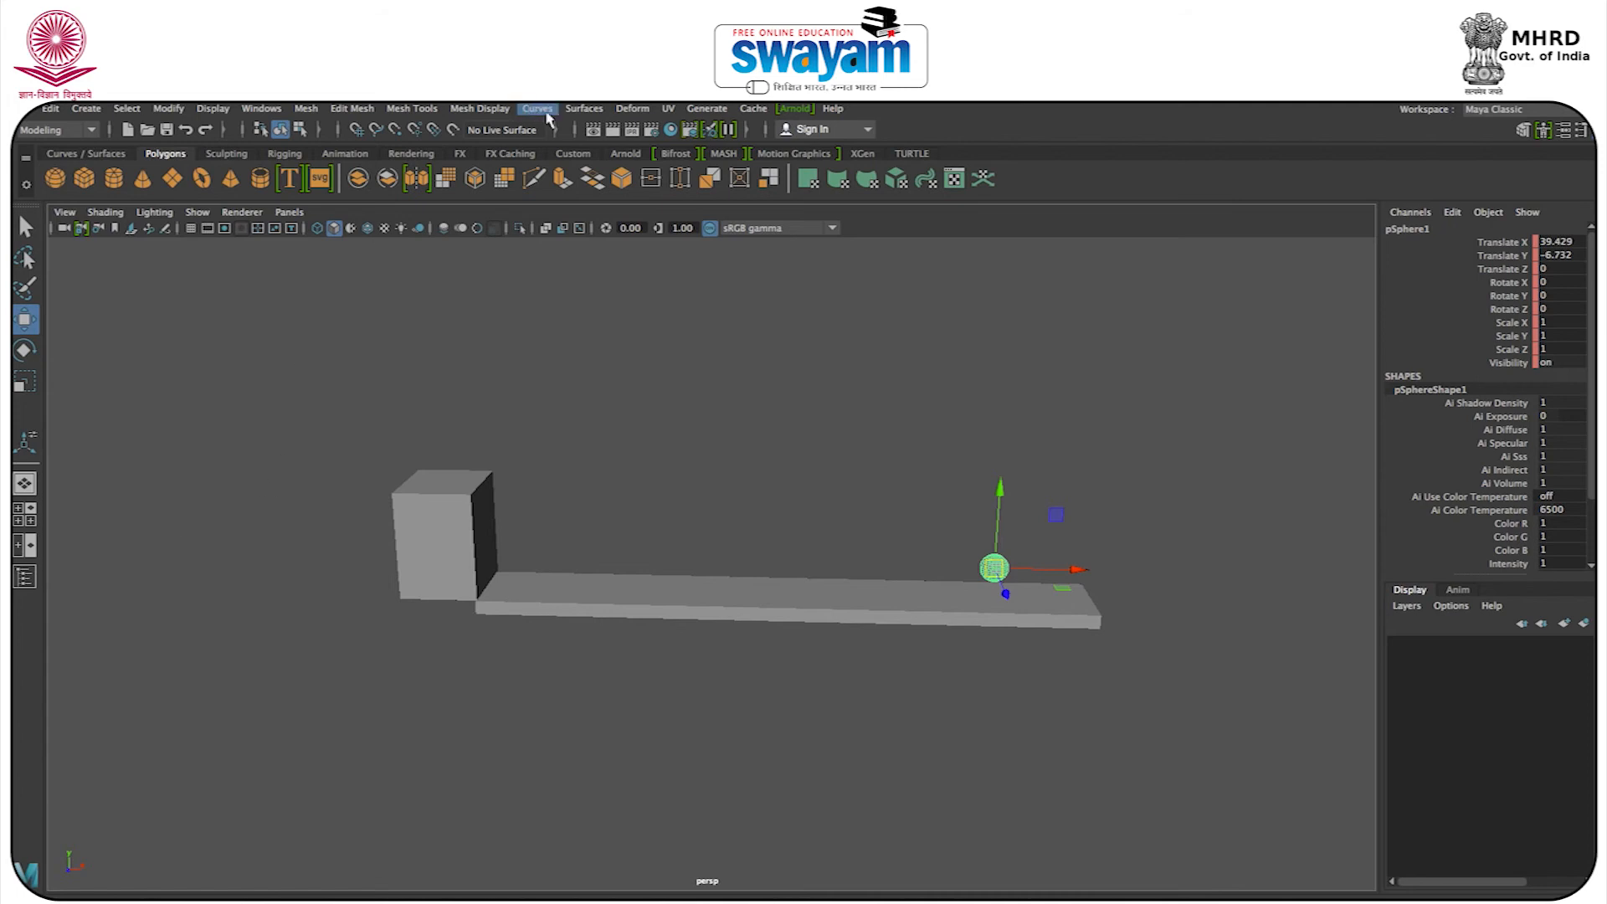
Save the scene to the Desktop as a new Maya Binary version named Bouncing Ball_002, accepting the student version notice.
{"action": "left_click", "coordinate": [31, 110]}
{"action": "left_click", "coordinate": [74, 198]}
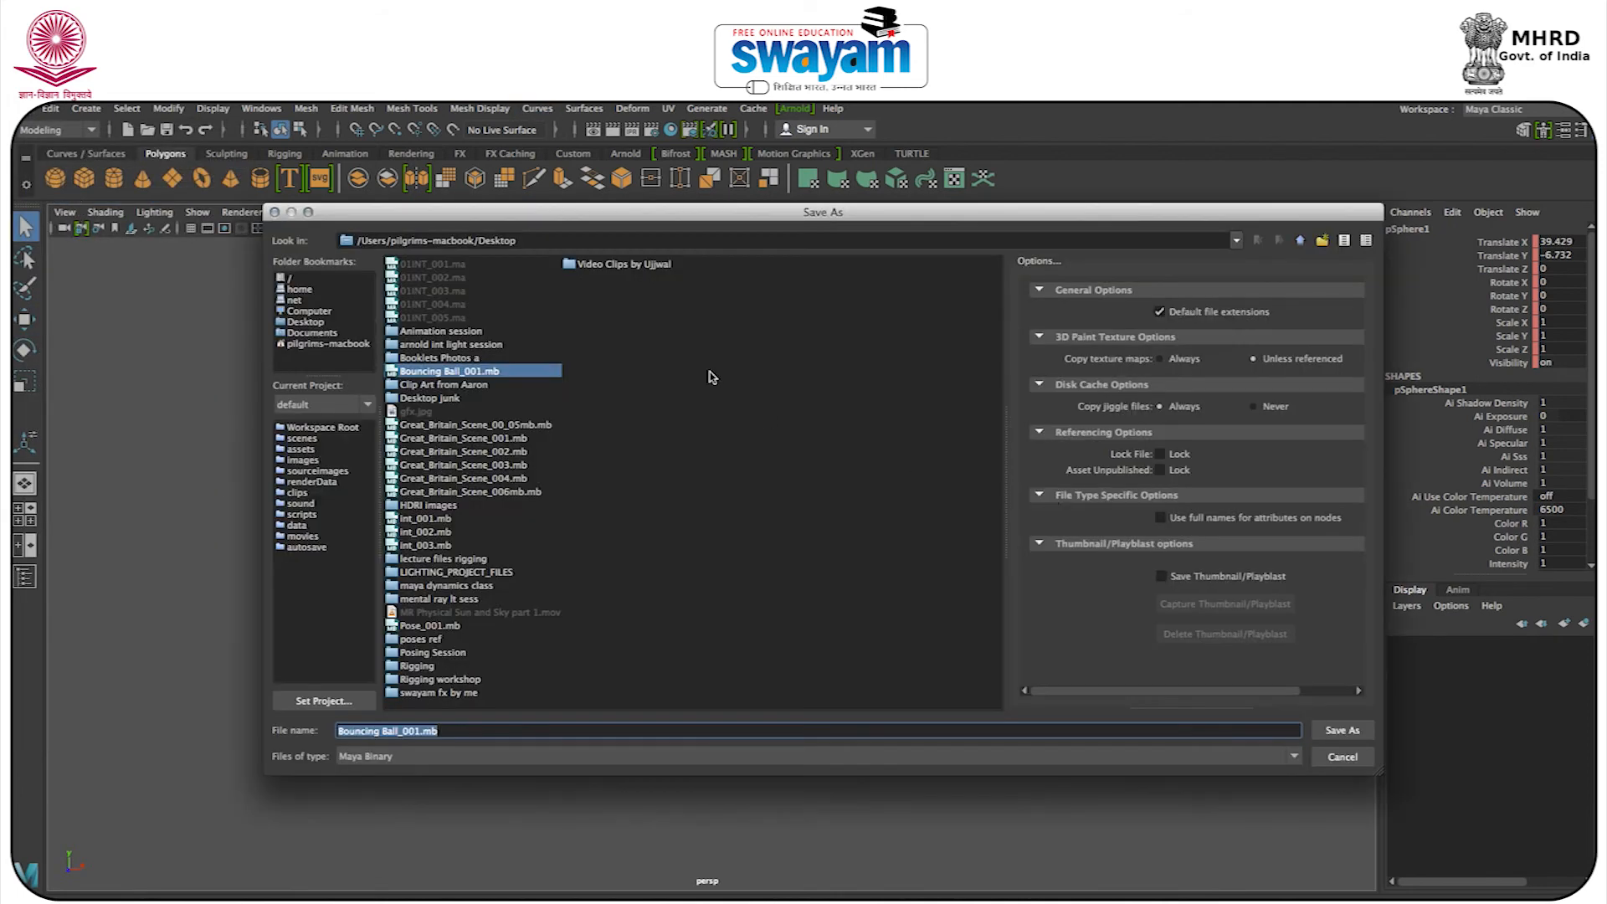
{"action": "left_click", "coordinate": [480, 733]}
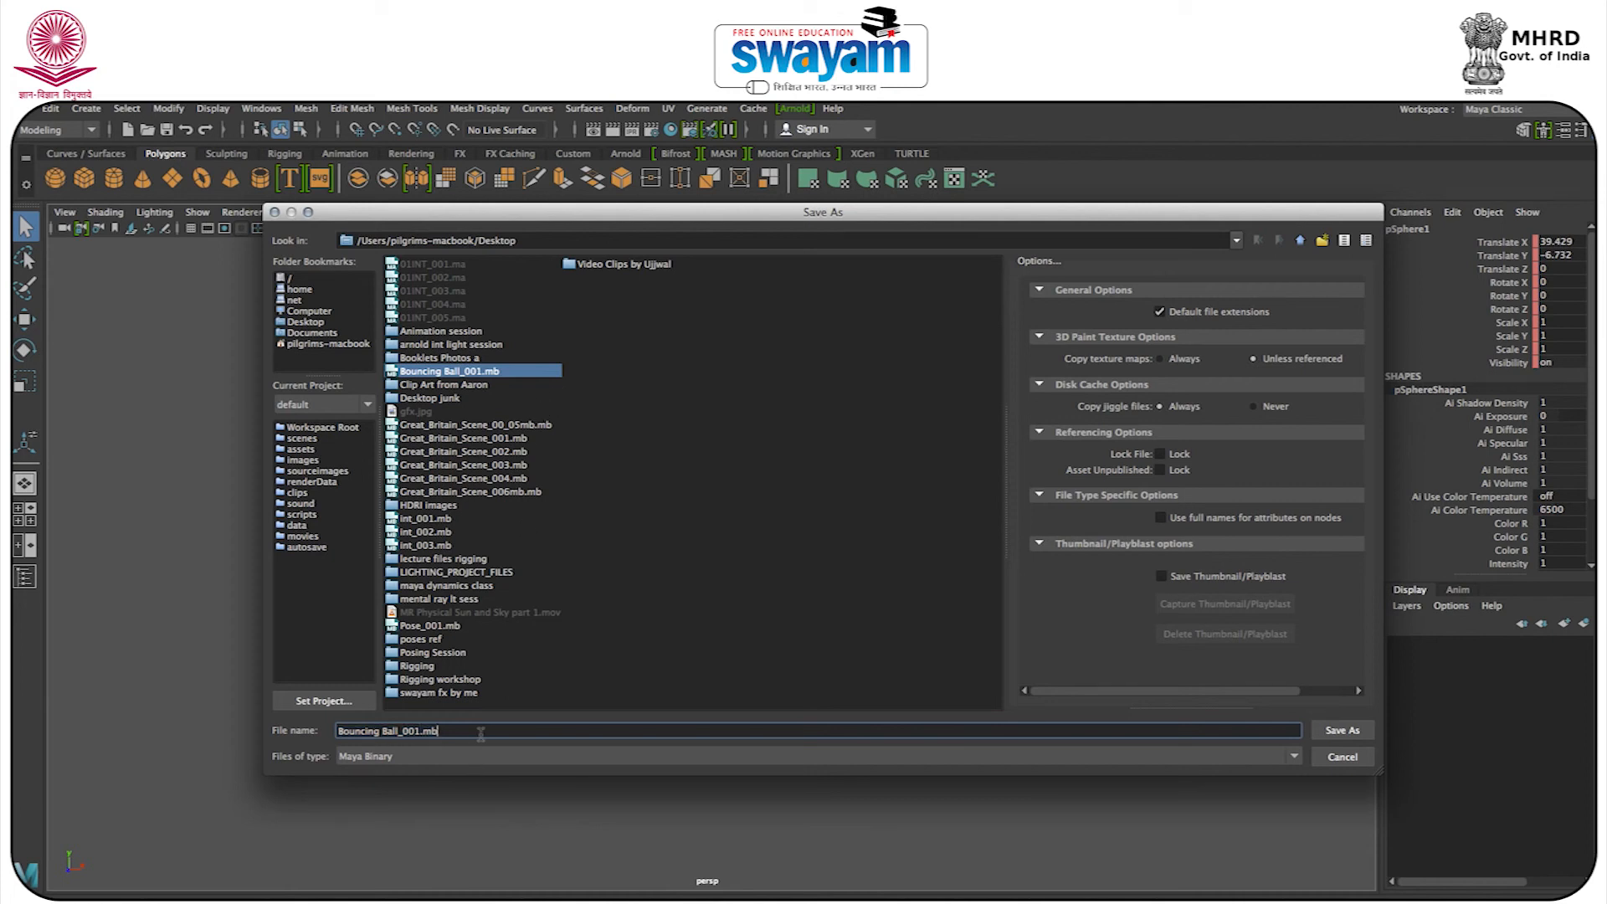
{"action": "key", "text": "BackSpace"}
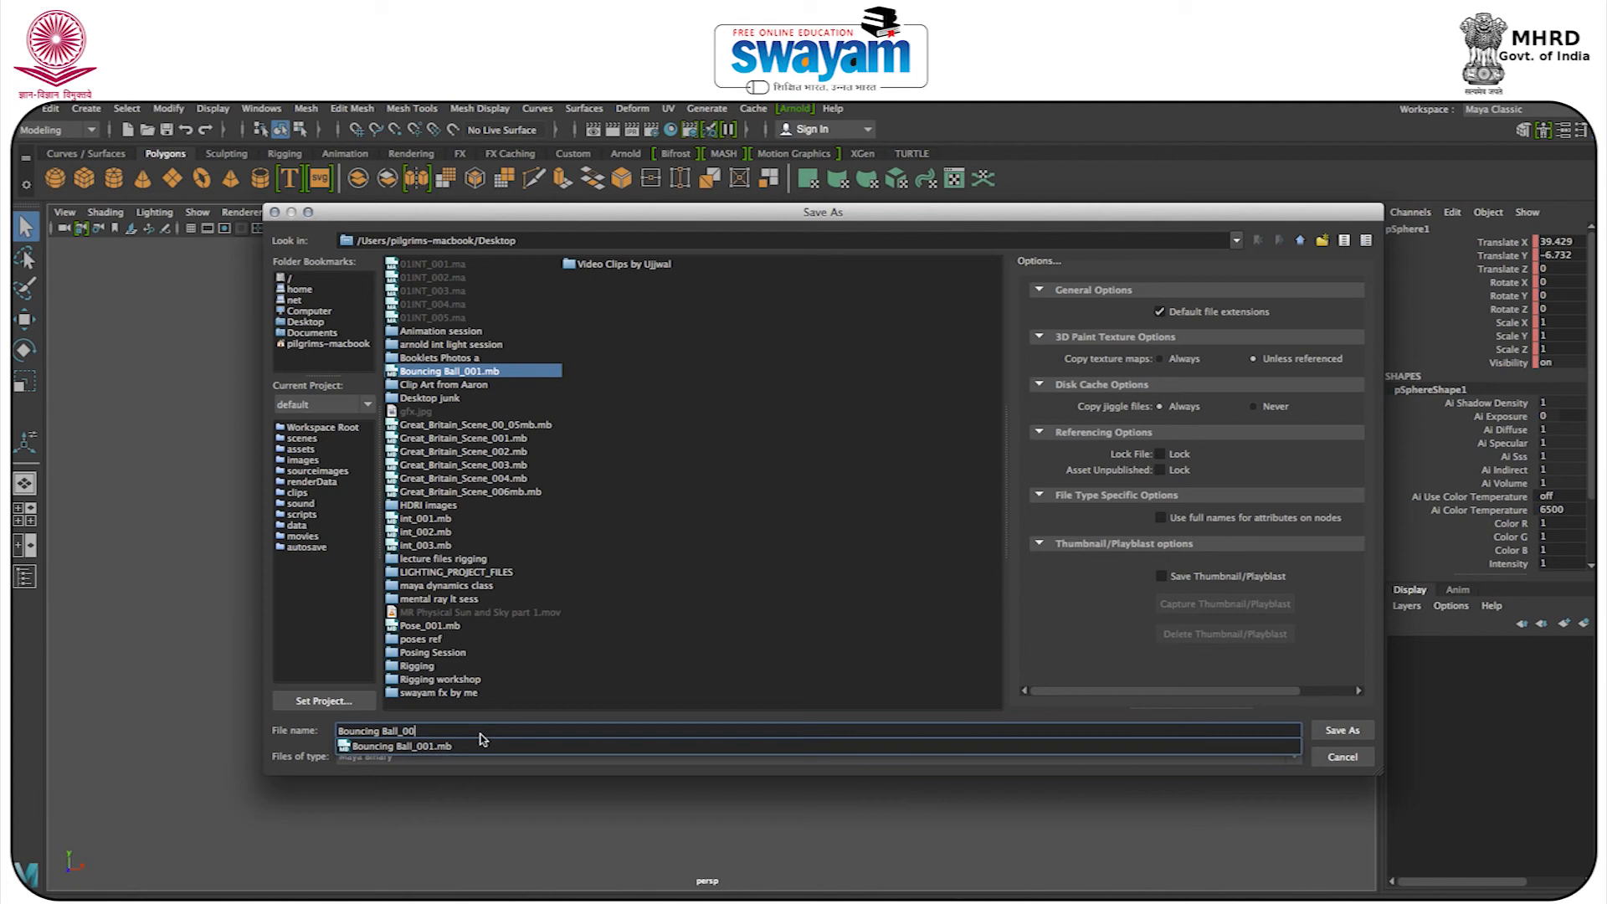
{"action": "type", "text": "2"}
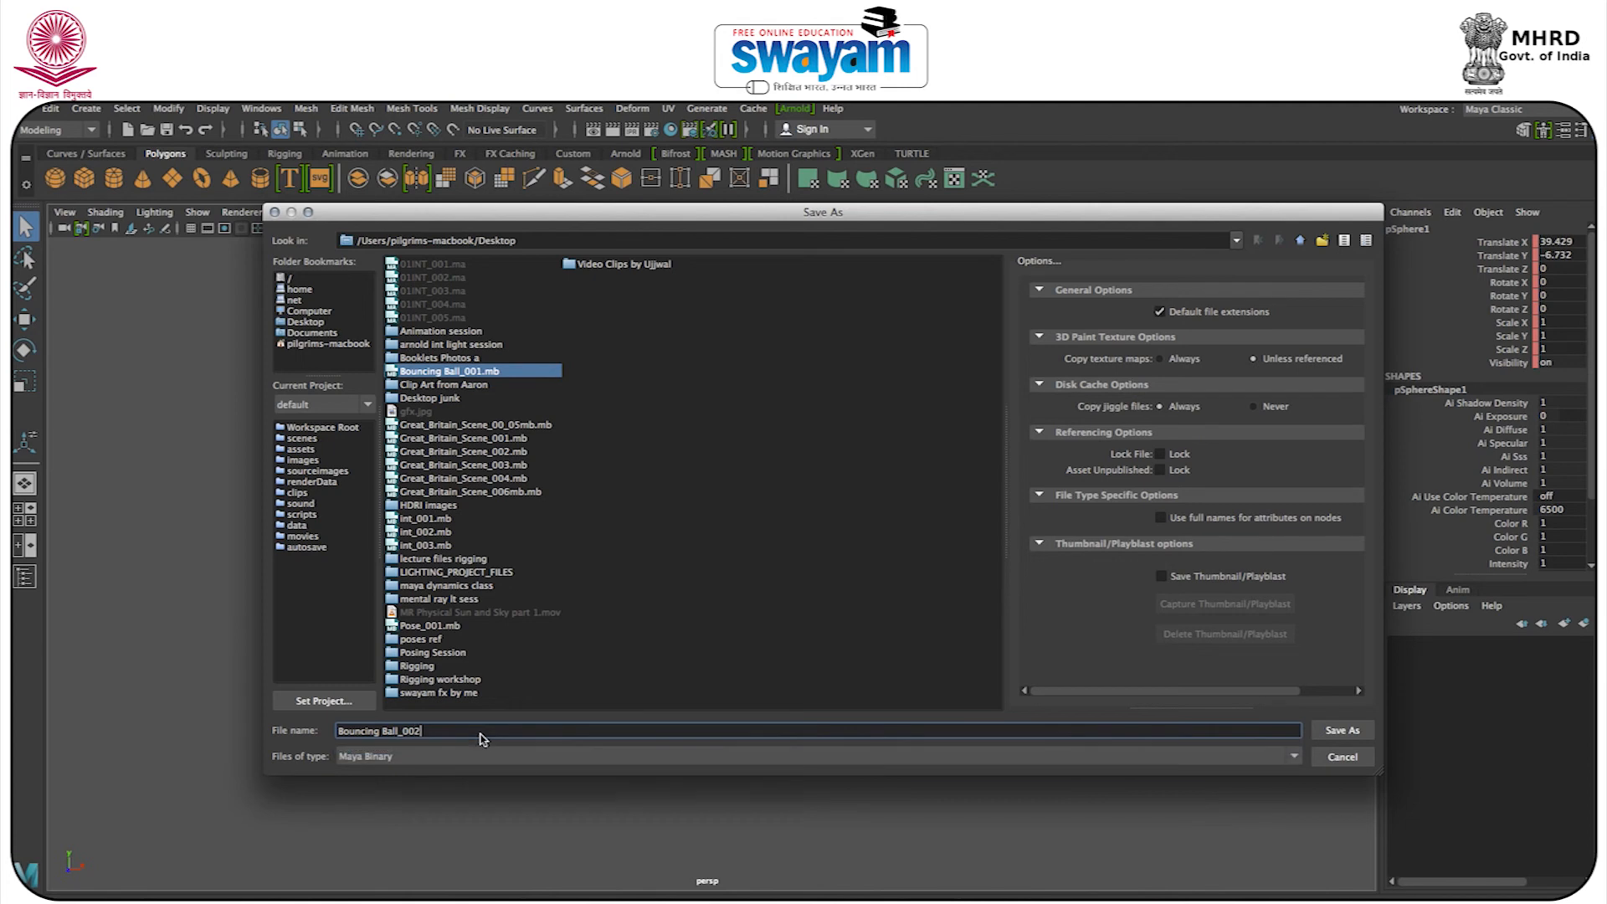
{"action": "left_click", "coordinate": [1370, 732]}
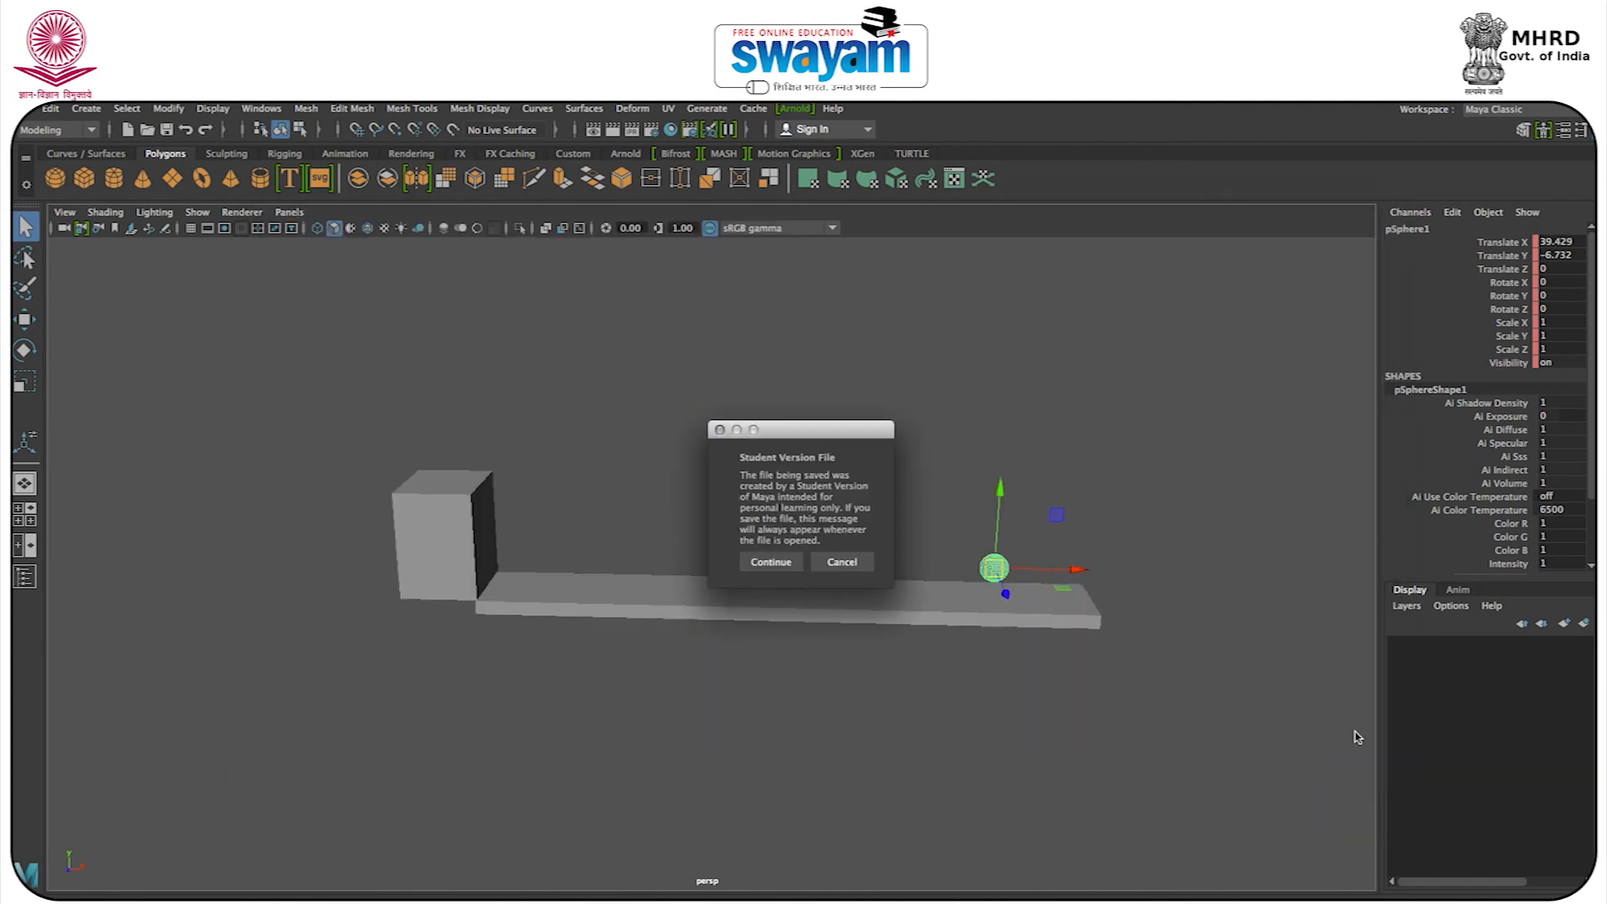
{"action": "left_click", "coordinate": [793, 568]}
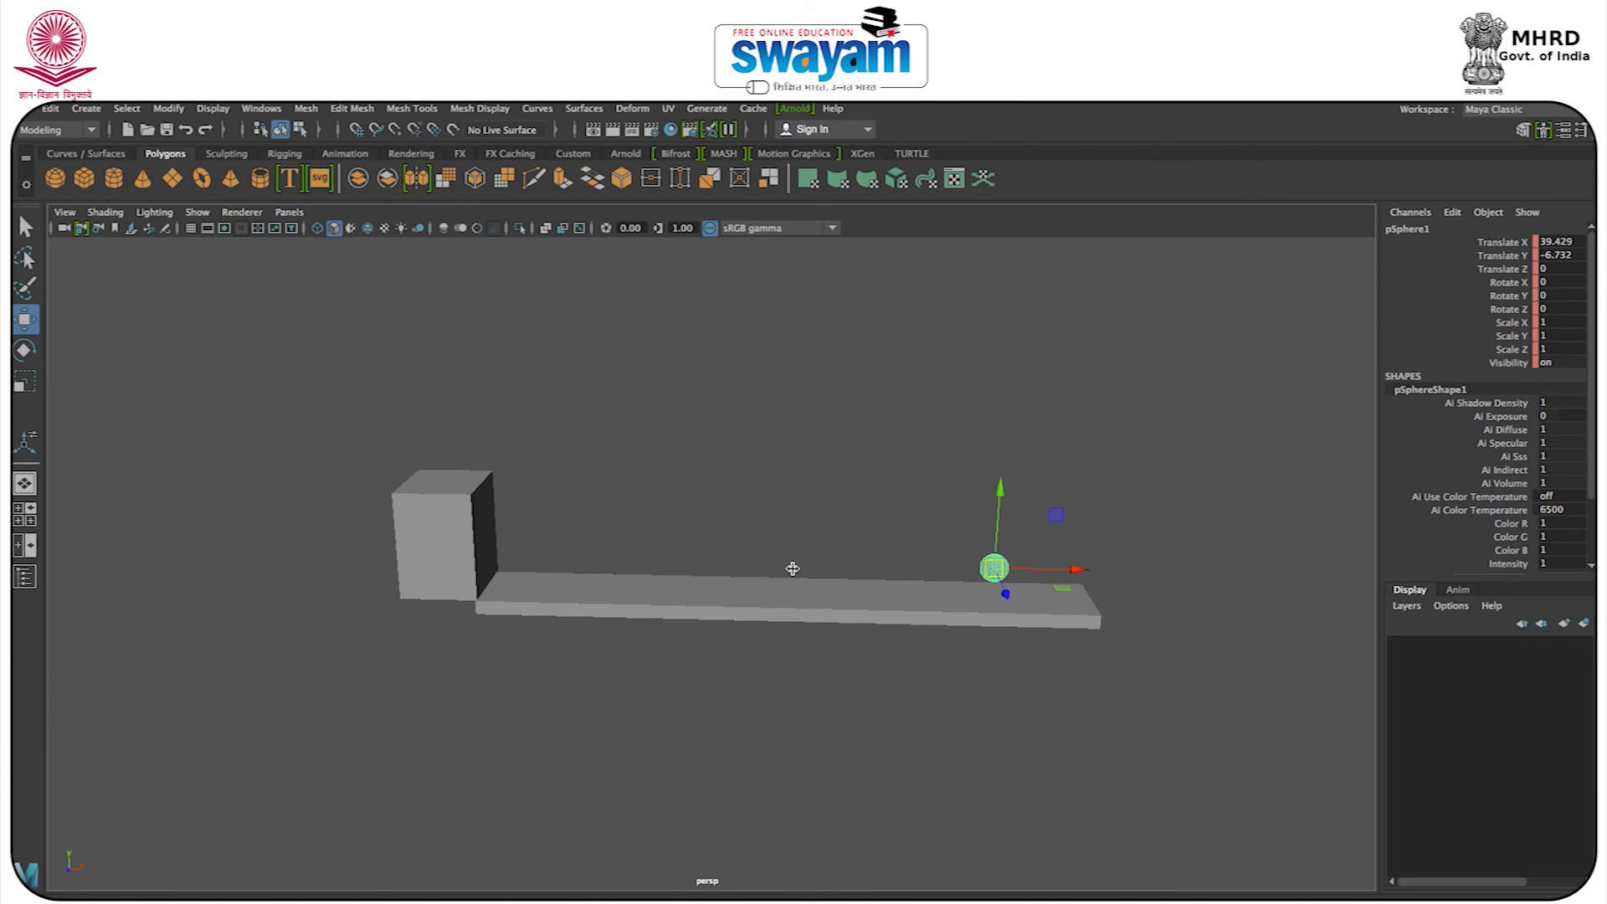
Deselect the sphere and take Maya out of full screen.
{"action": "left_click", "coordinate": [1213, 807]}
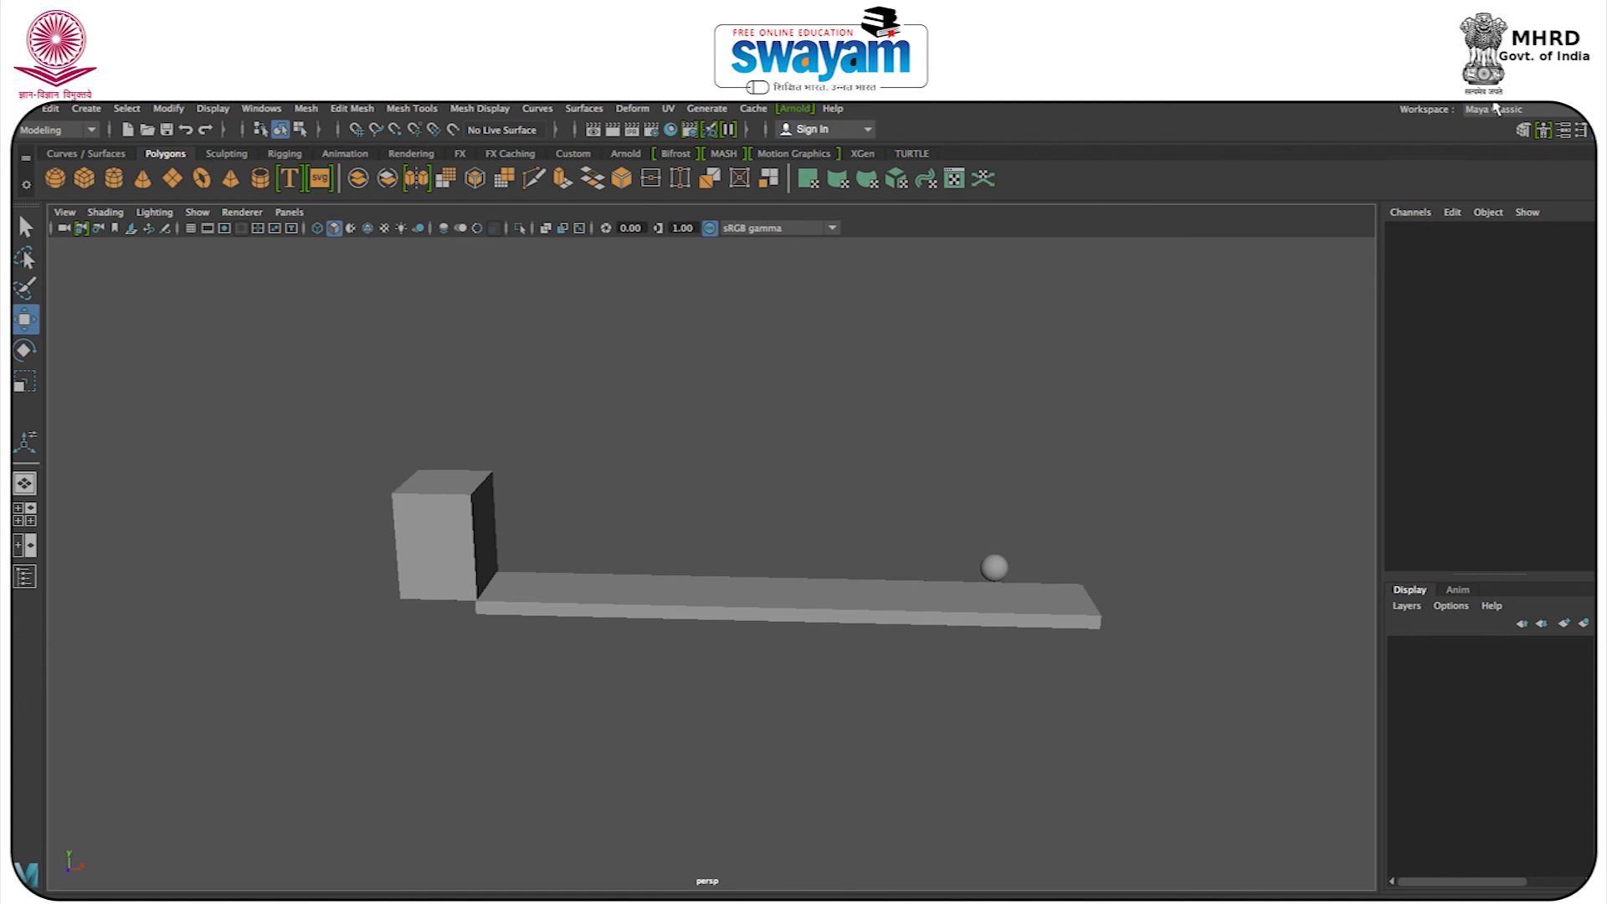
{"action": "mouse_move", "coordinate": [1299, 106]}
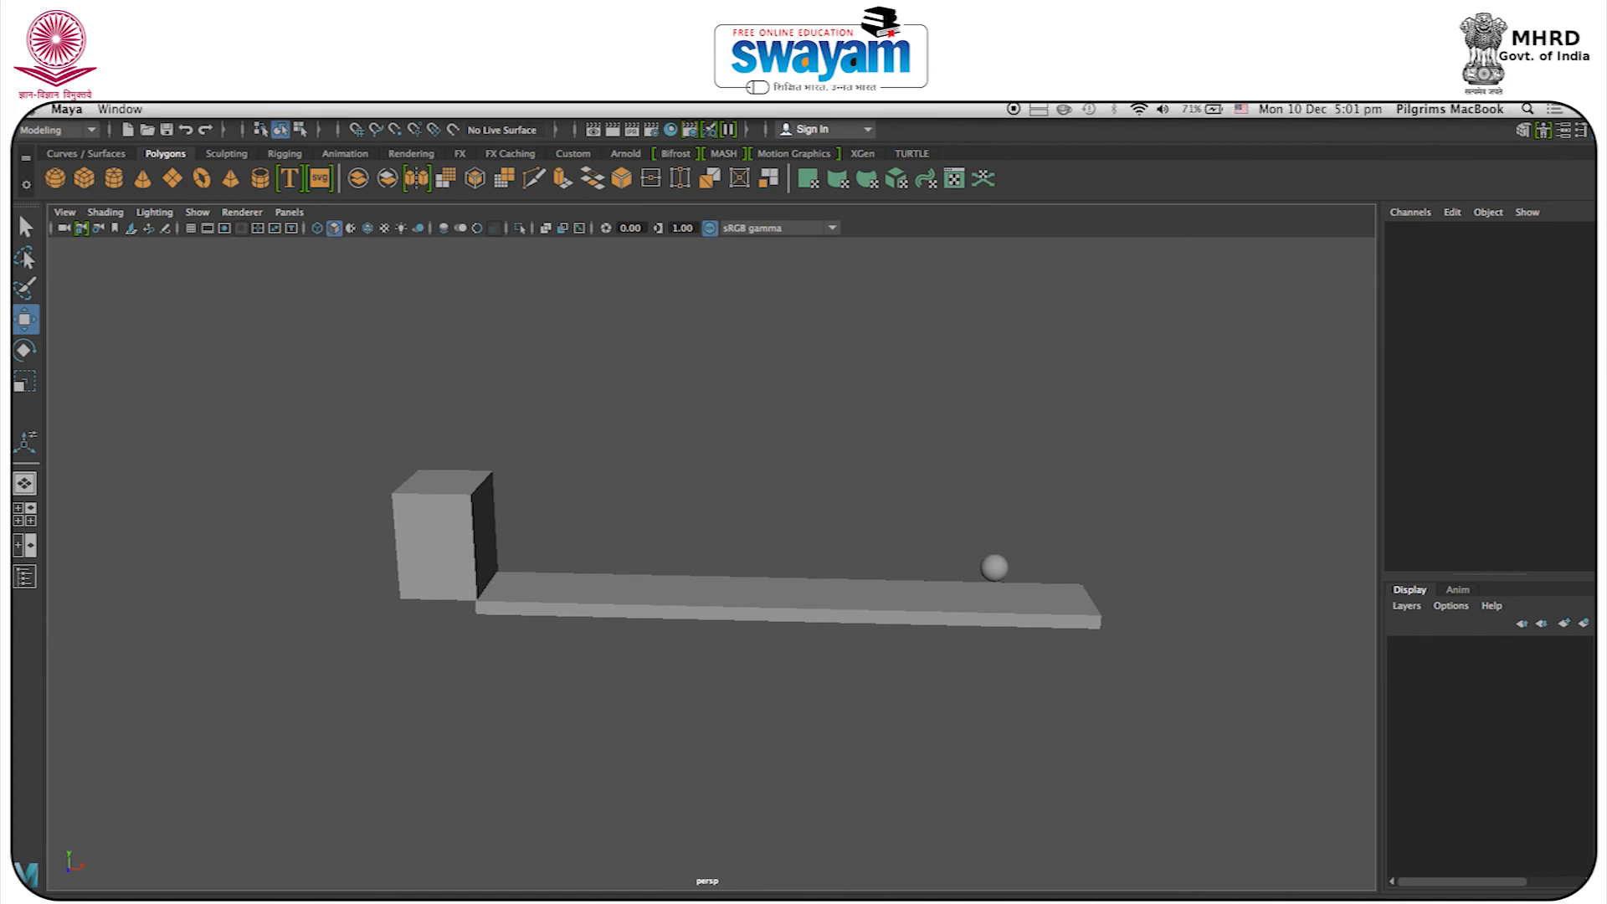
{"action": "left_click", "coordinate": [1586, 110]}
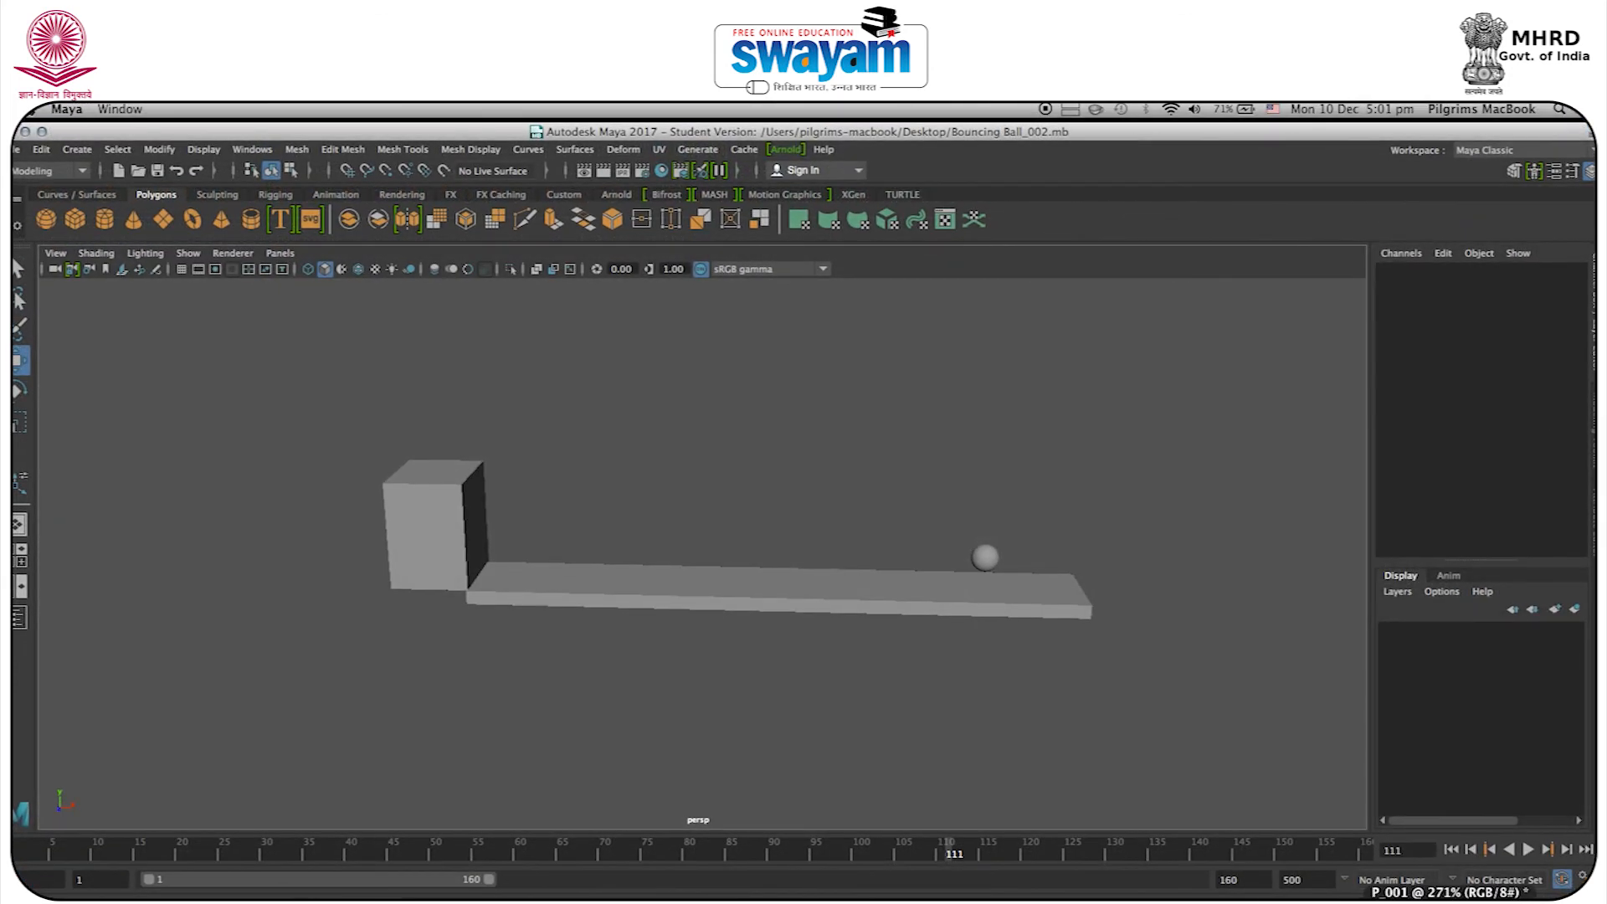
{"action": "right_click", "coordinate": [1334, 897]}
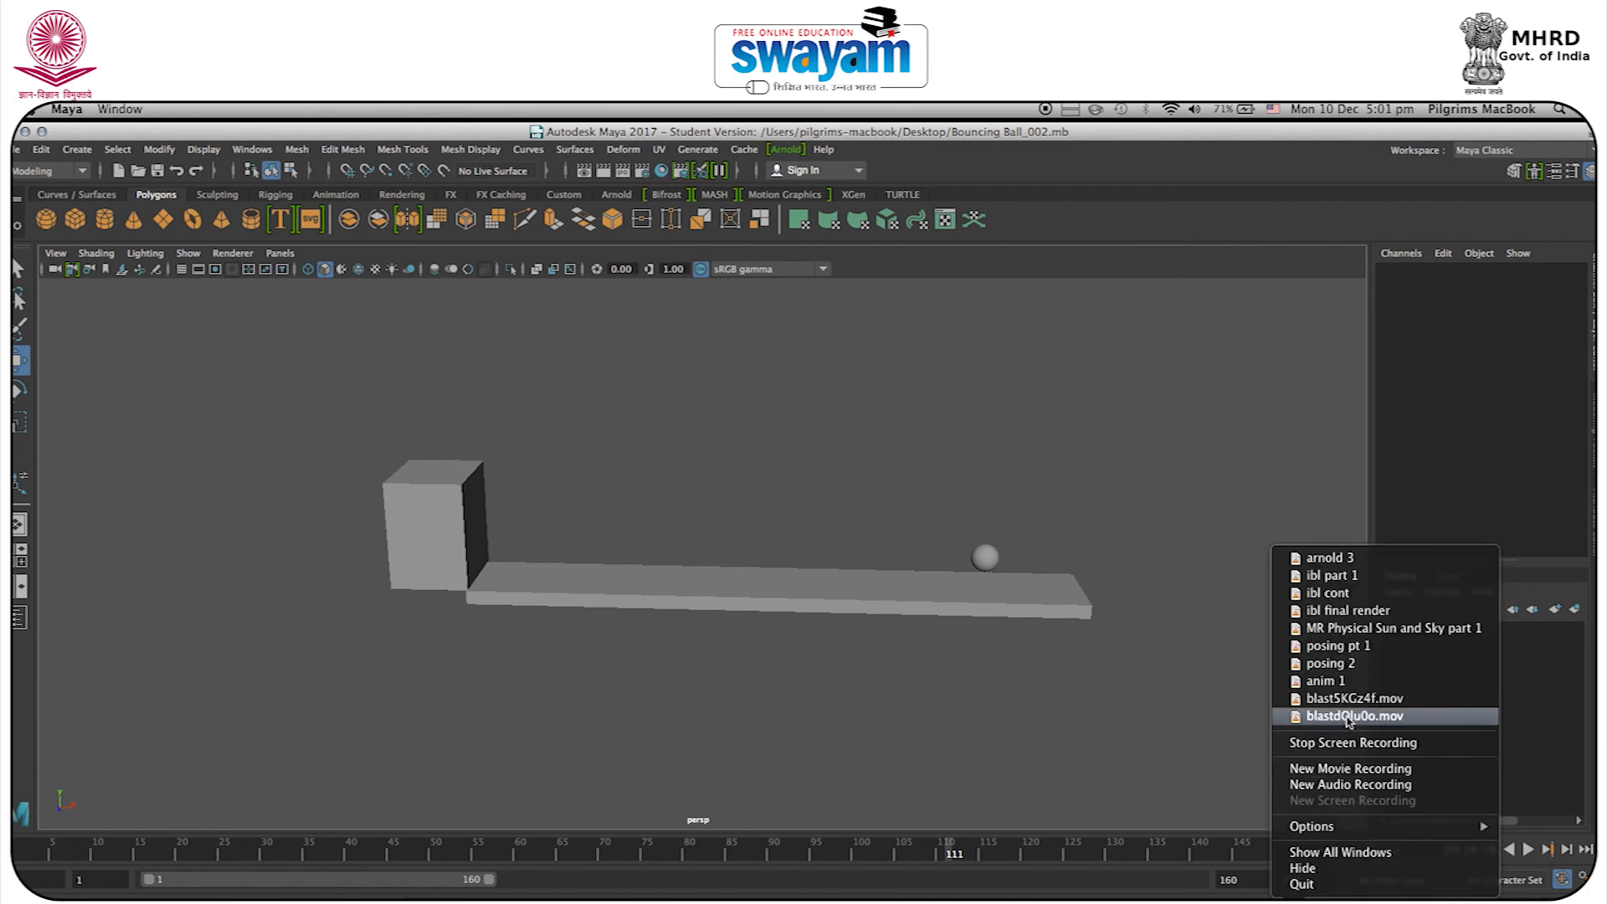